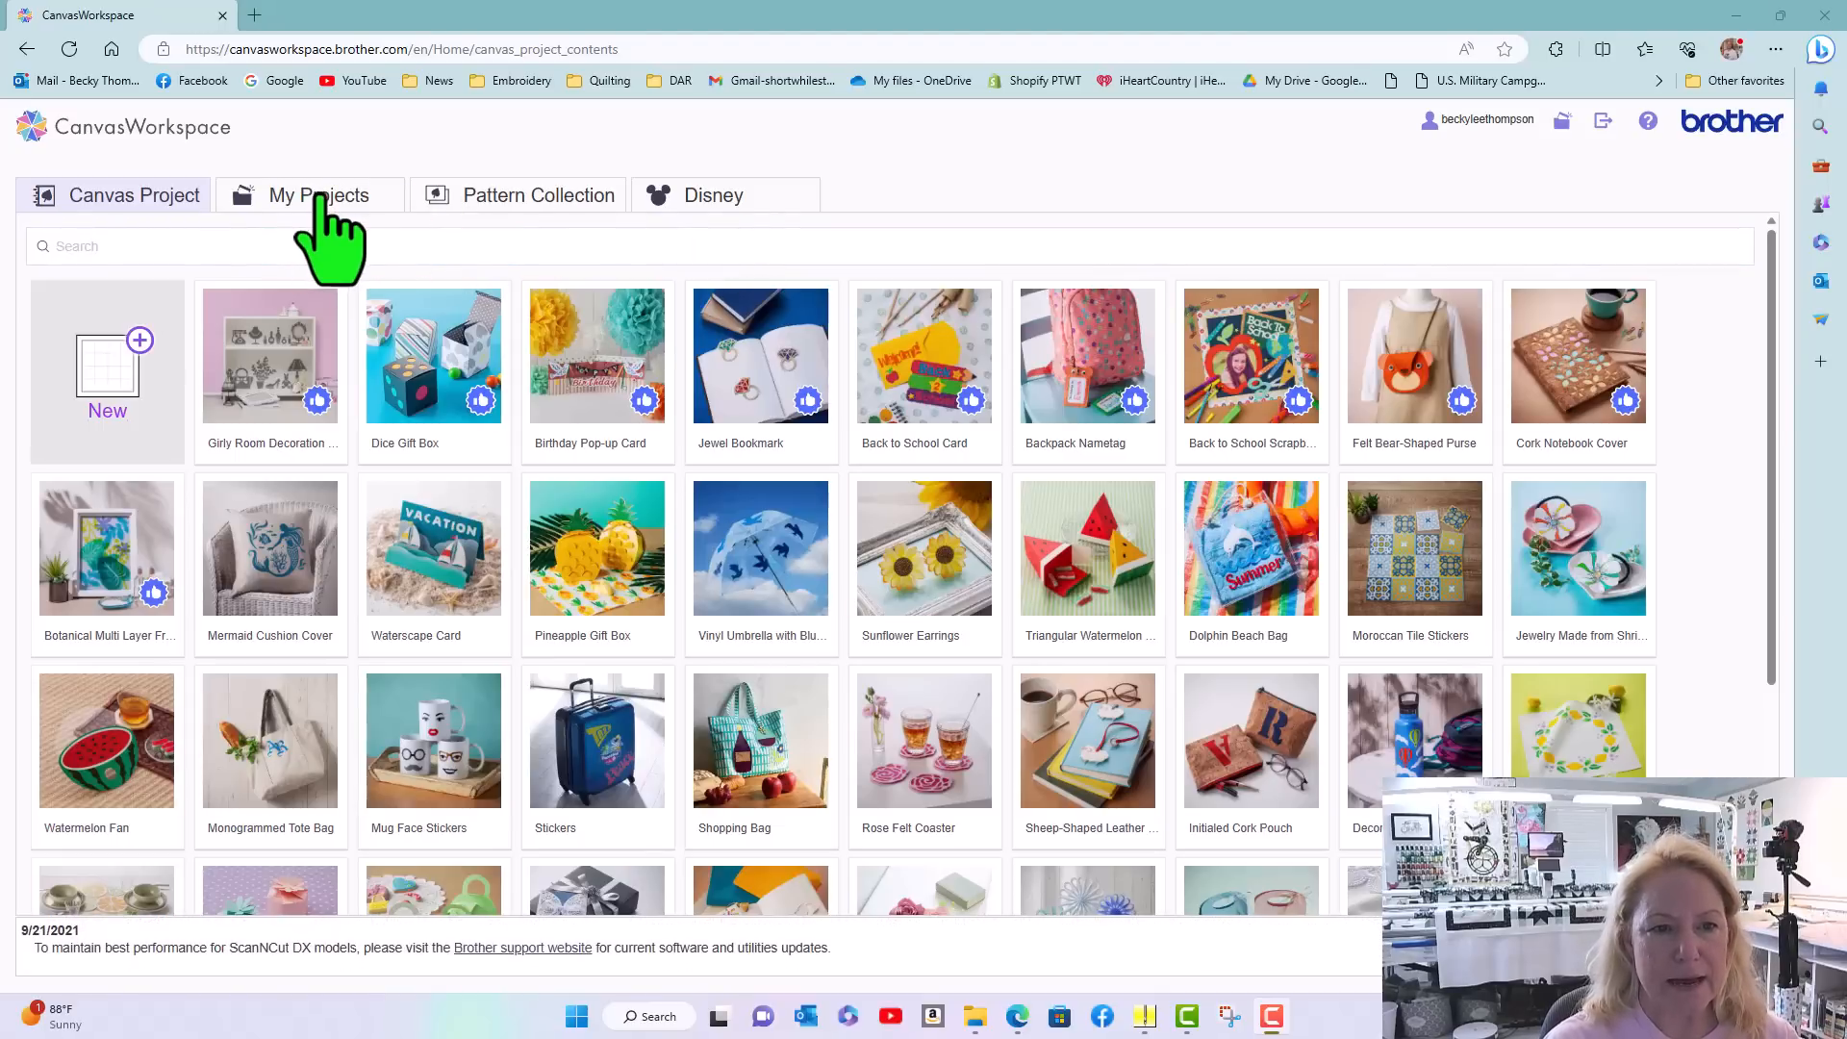
# Open the saved project C000079 for editing and set the view zoom to 25%
pyautogui.click(315, 196)
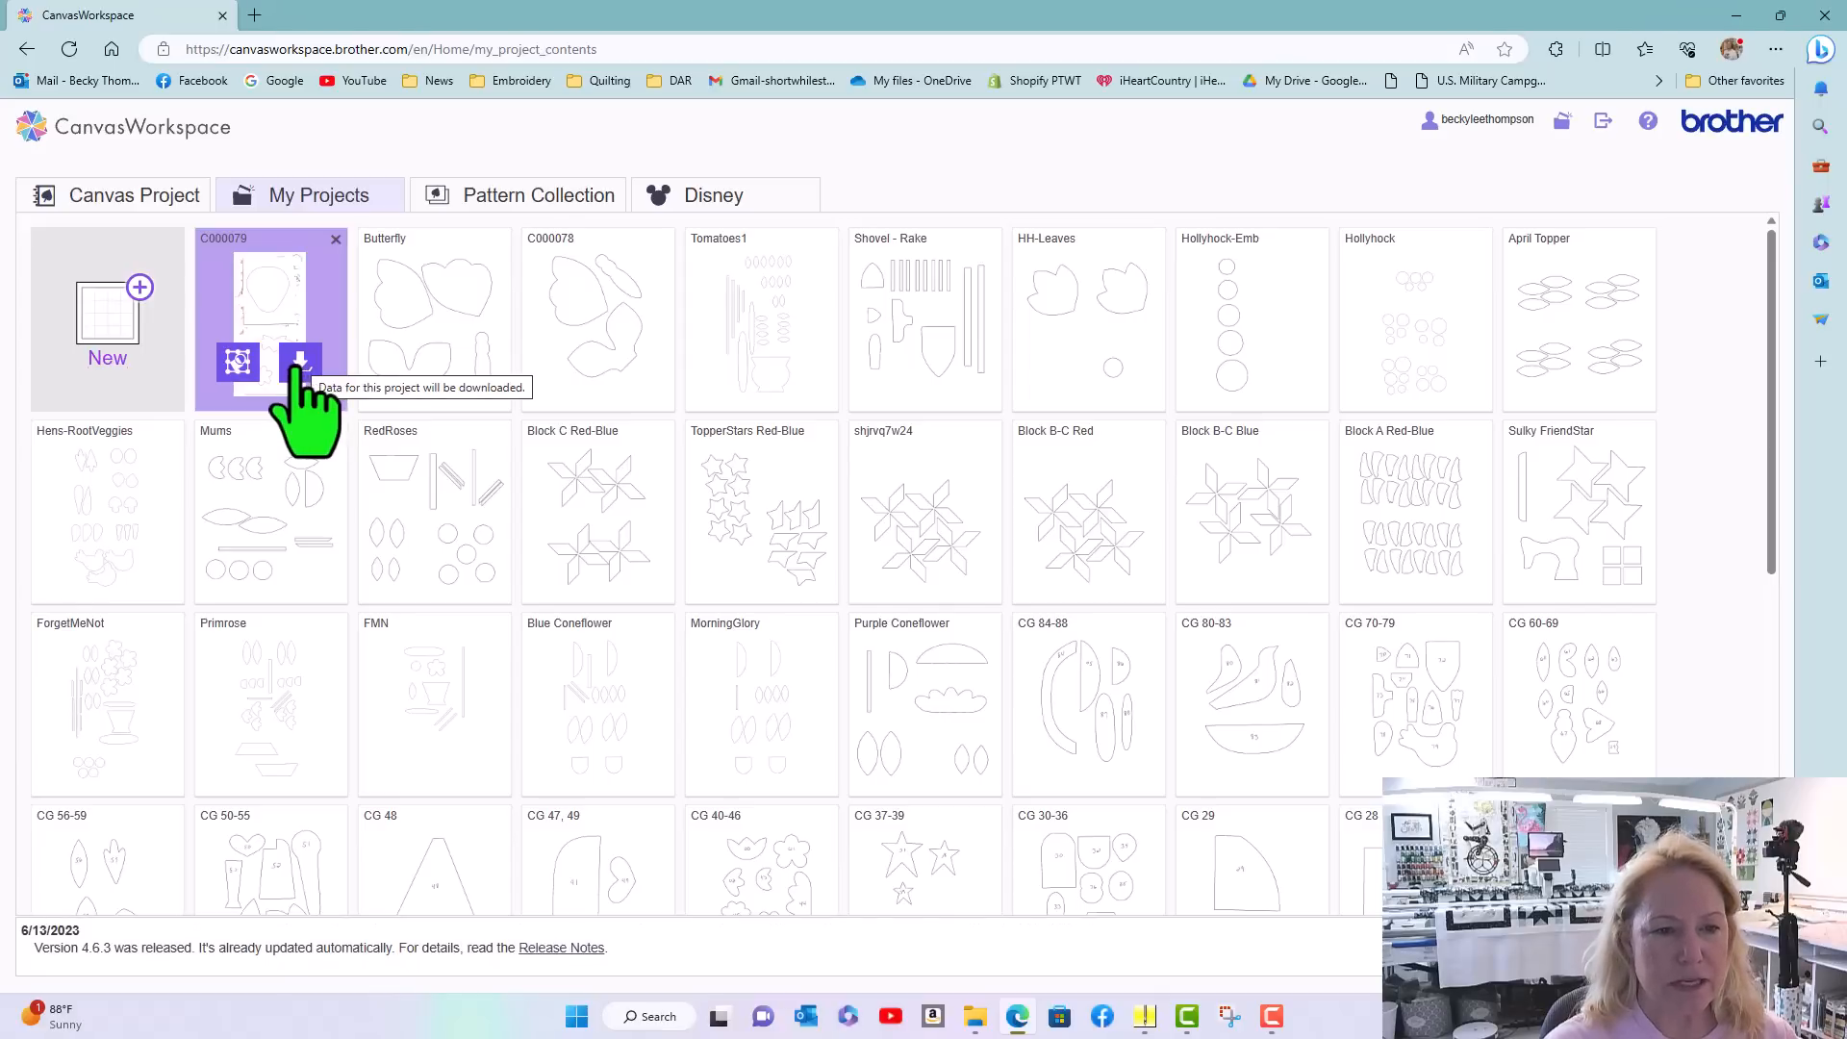
pyautogui.click(235, 363)
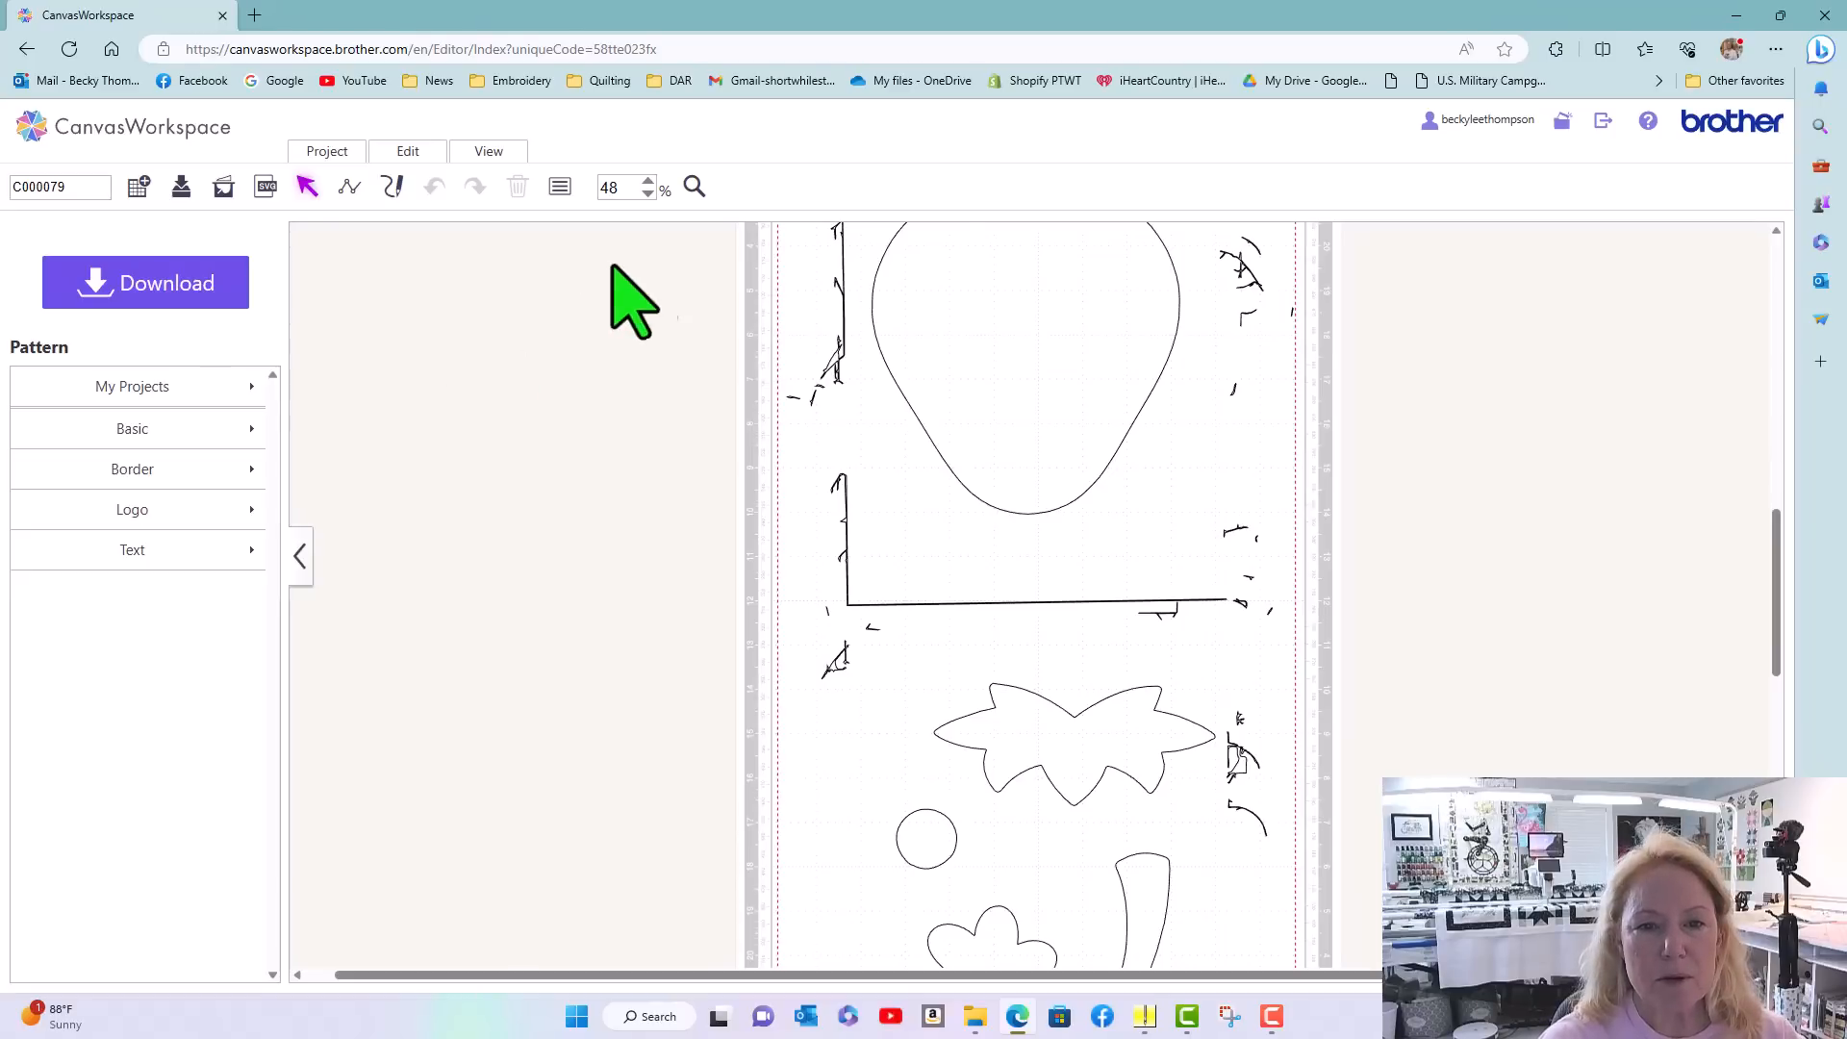
pyautogui.click(647, 192)
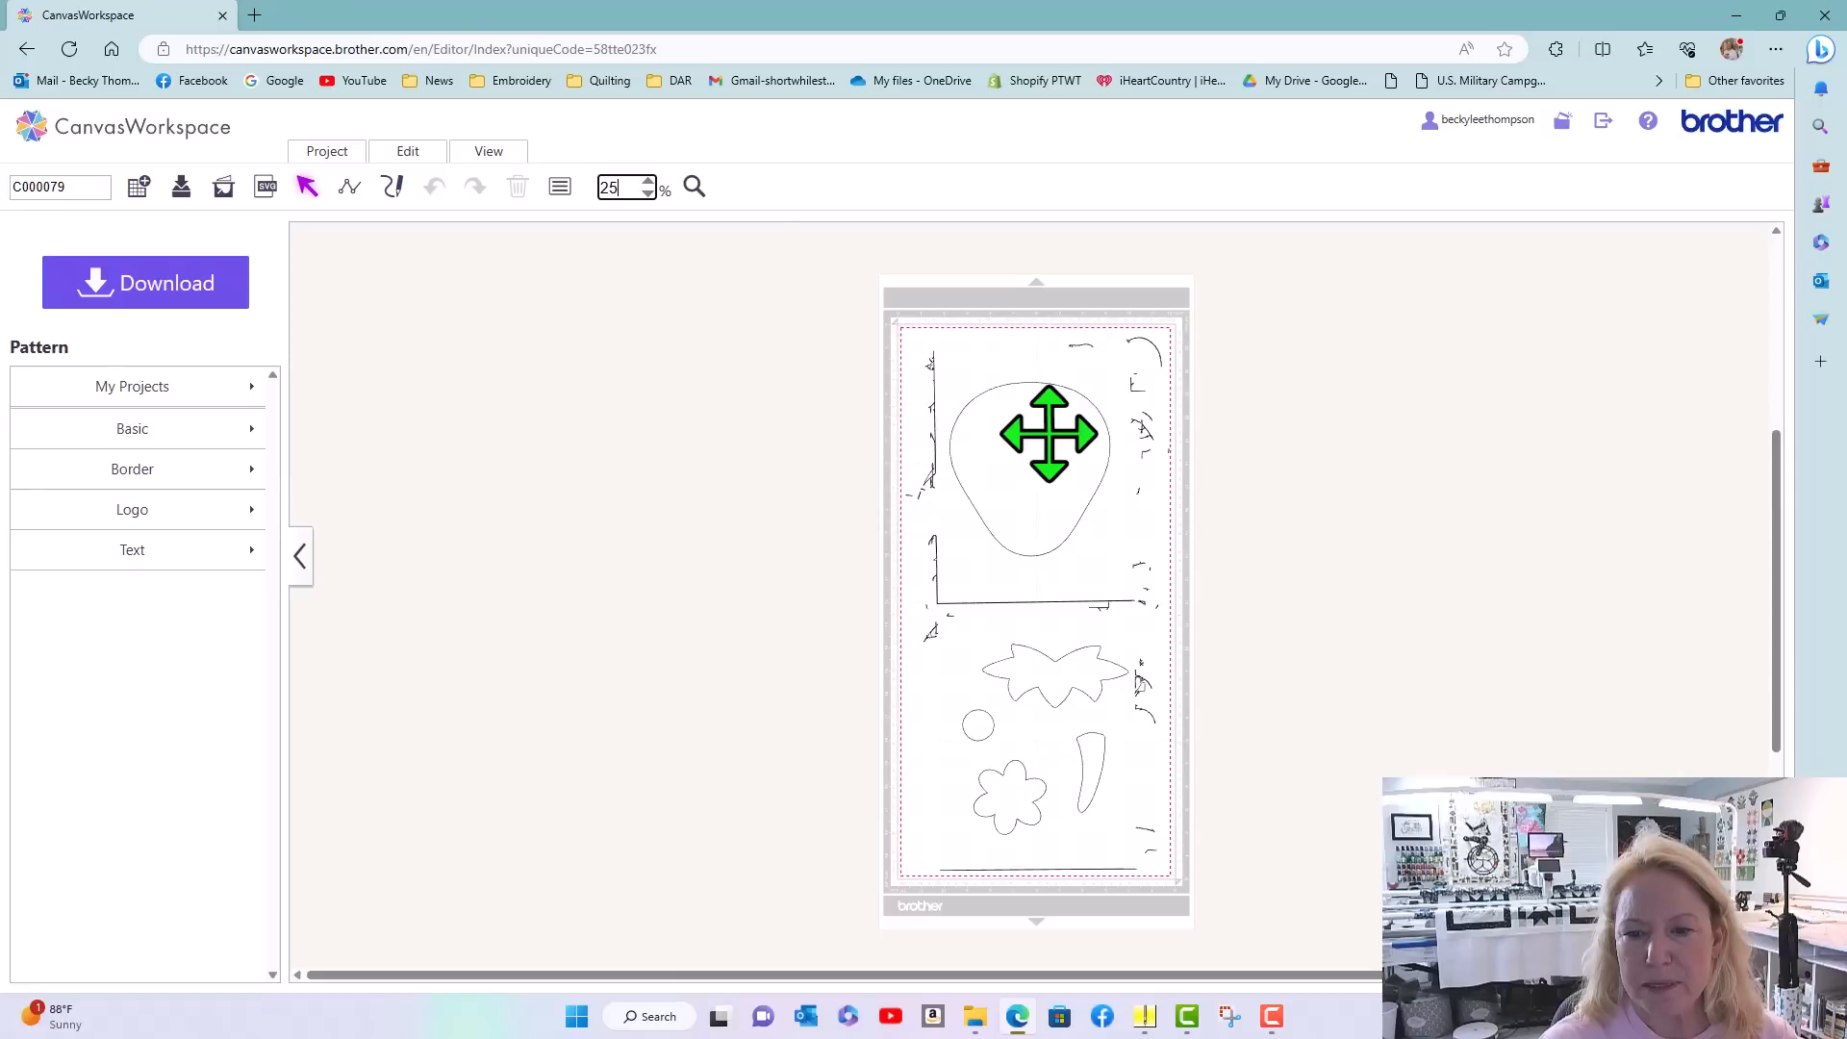
# Move the berry, leaf cap, stem, circle and flower outlines off the mat into the empty area beside it
pyautogui.moveTo(1049, 434); pyautogui.dragTo(1318, 349)
pyautogui.moveTo(1048, 668); pyautogui.dragTo(1314, 531)
pyautogui.moveTo(1093, 771); pyautogui.dragTo(1357, 654)
pyautogui.moveTo(969, 732); pyautogui.dragTo(1261, 633)
pyautogui.moveTo(1002, 800); pyautogui.dragTo(1270, 744)
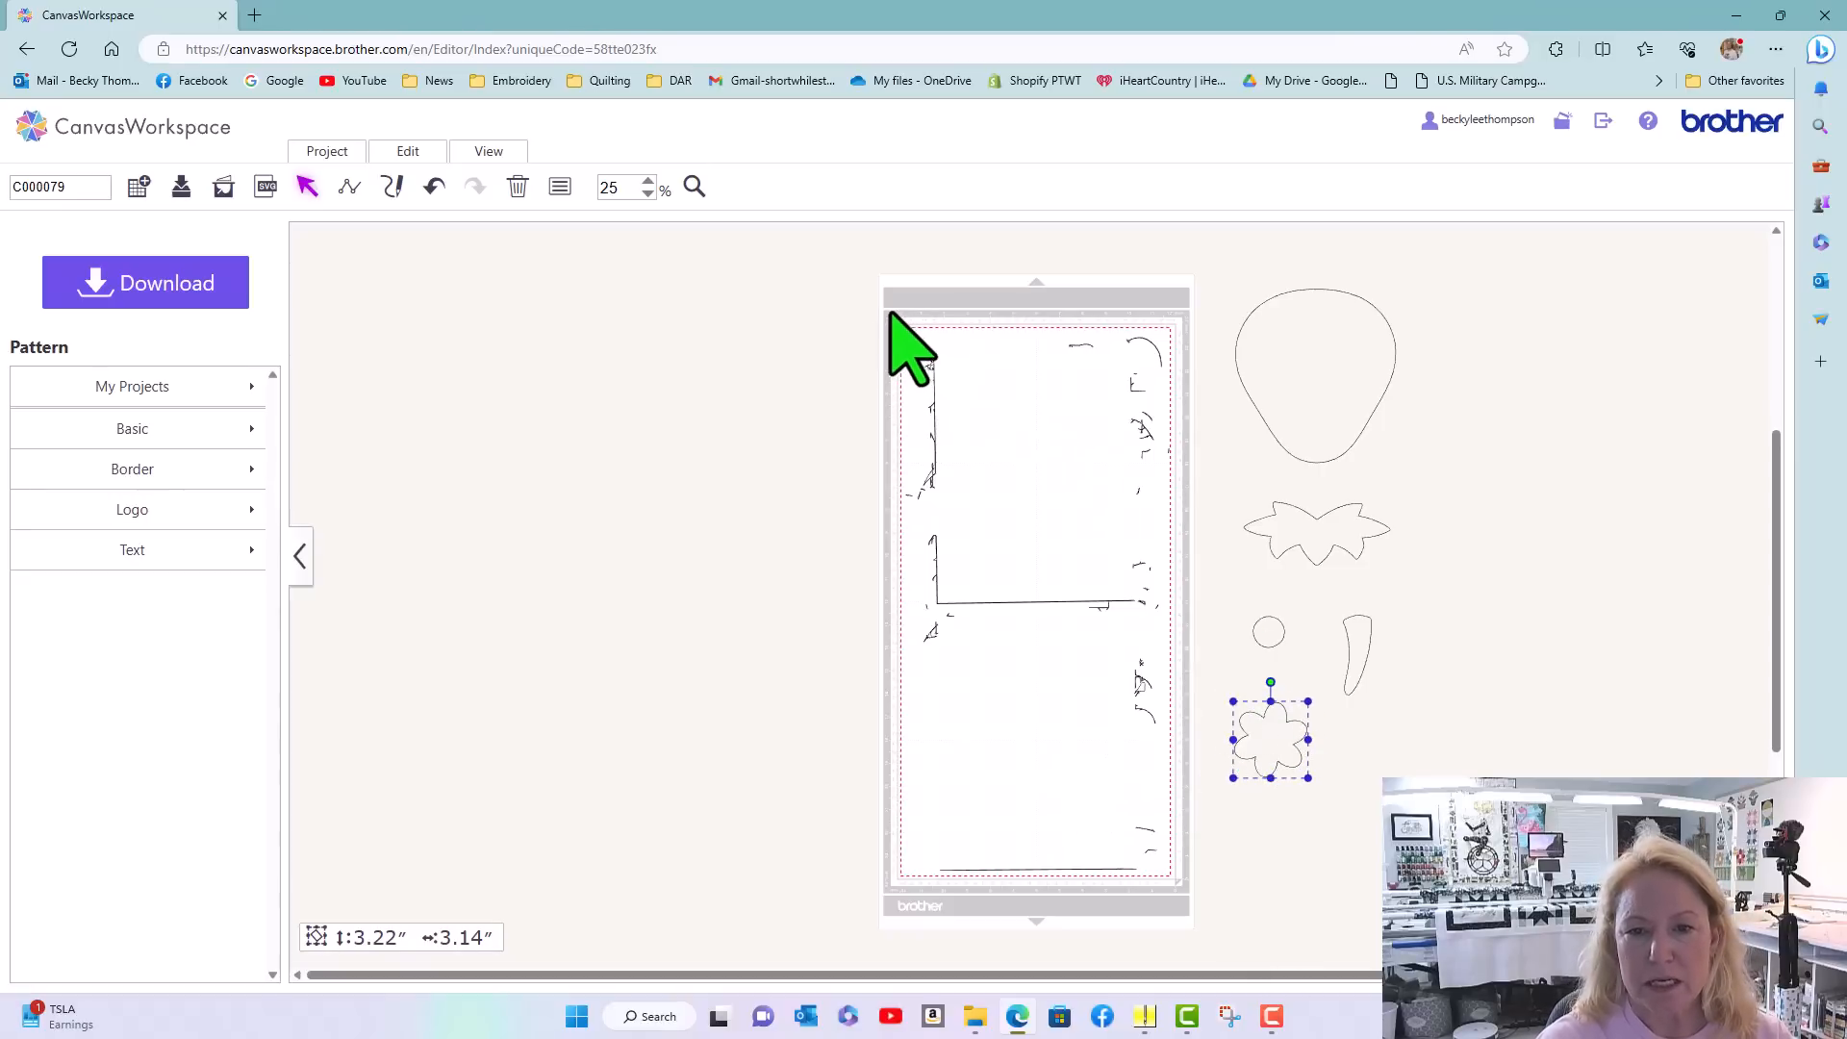
# Delete all stray scan marks remaining on the mat and move the five outlines together back onto it
pyautogui.moveTo(887, 314); pyautogui.dragTo(1194, 901)
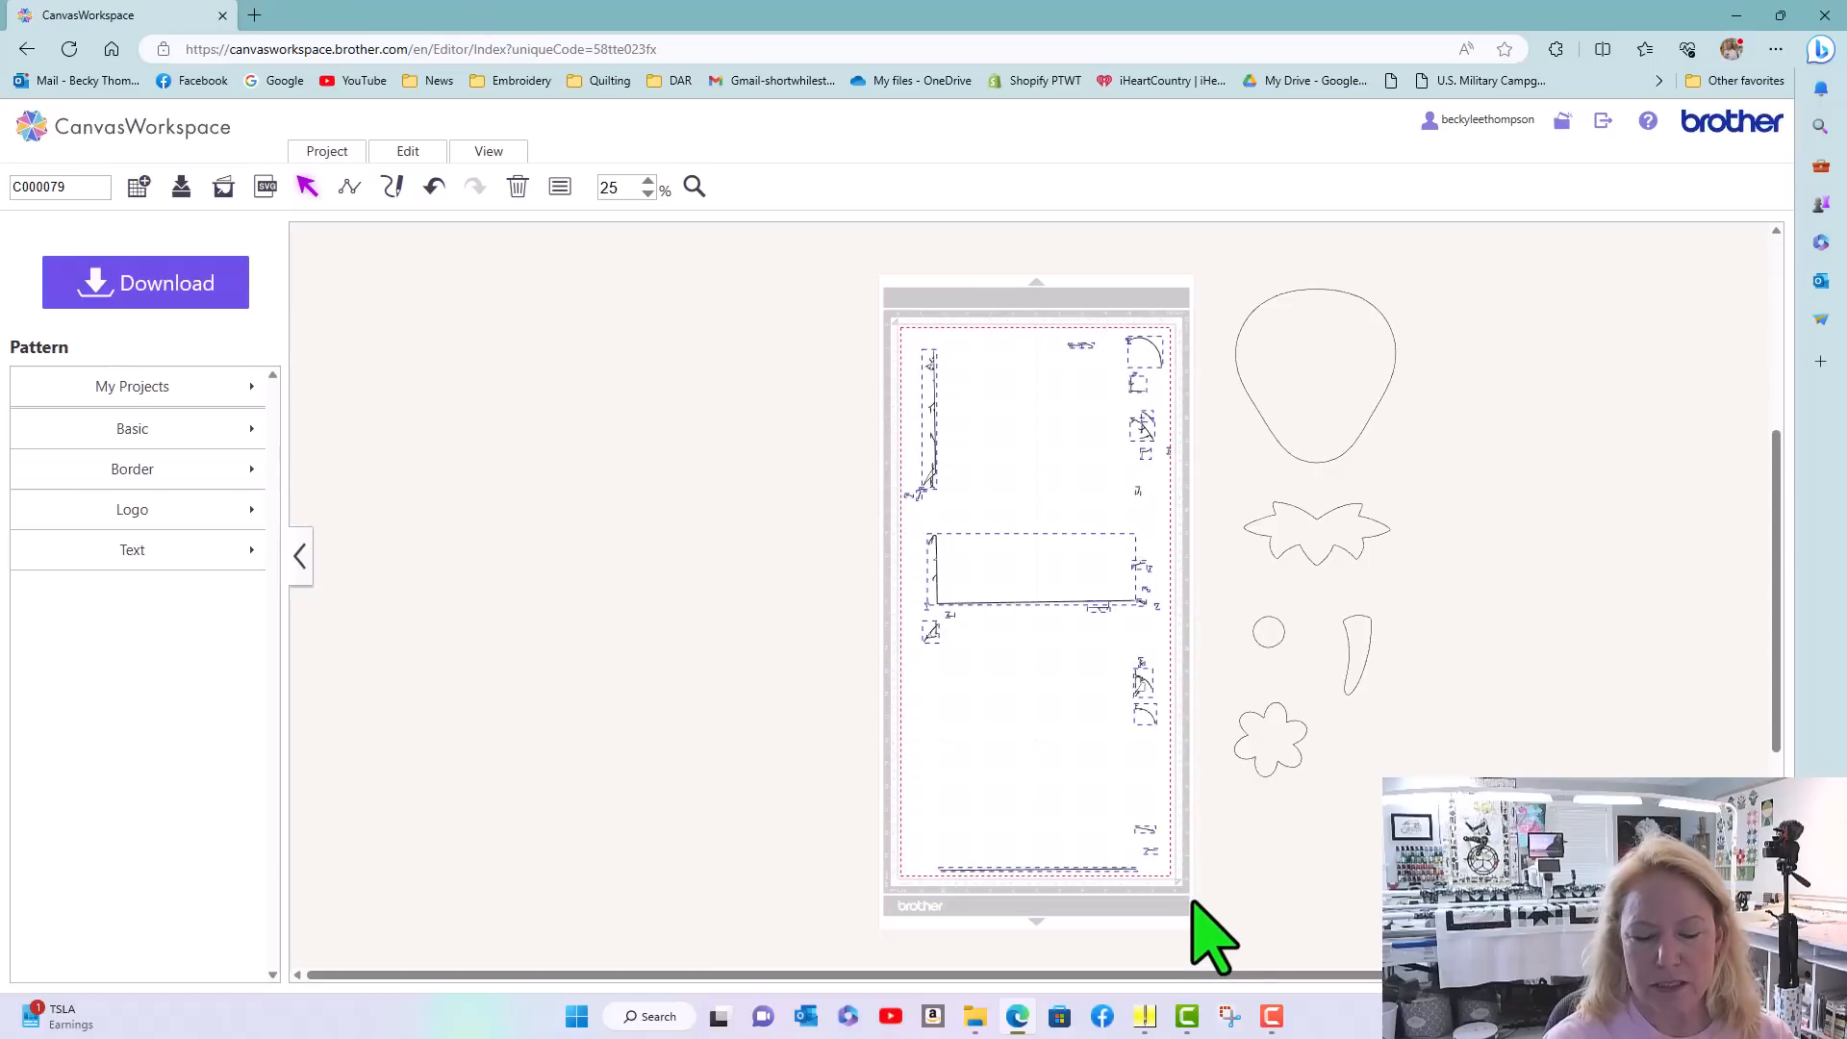
pyautogui.press('Delete')
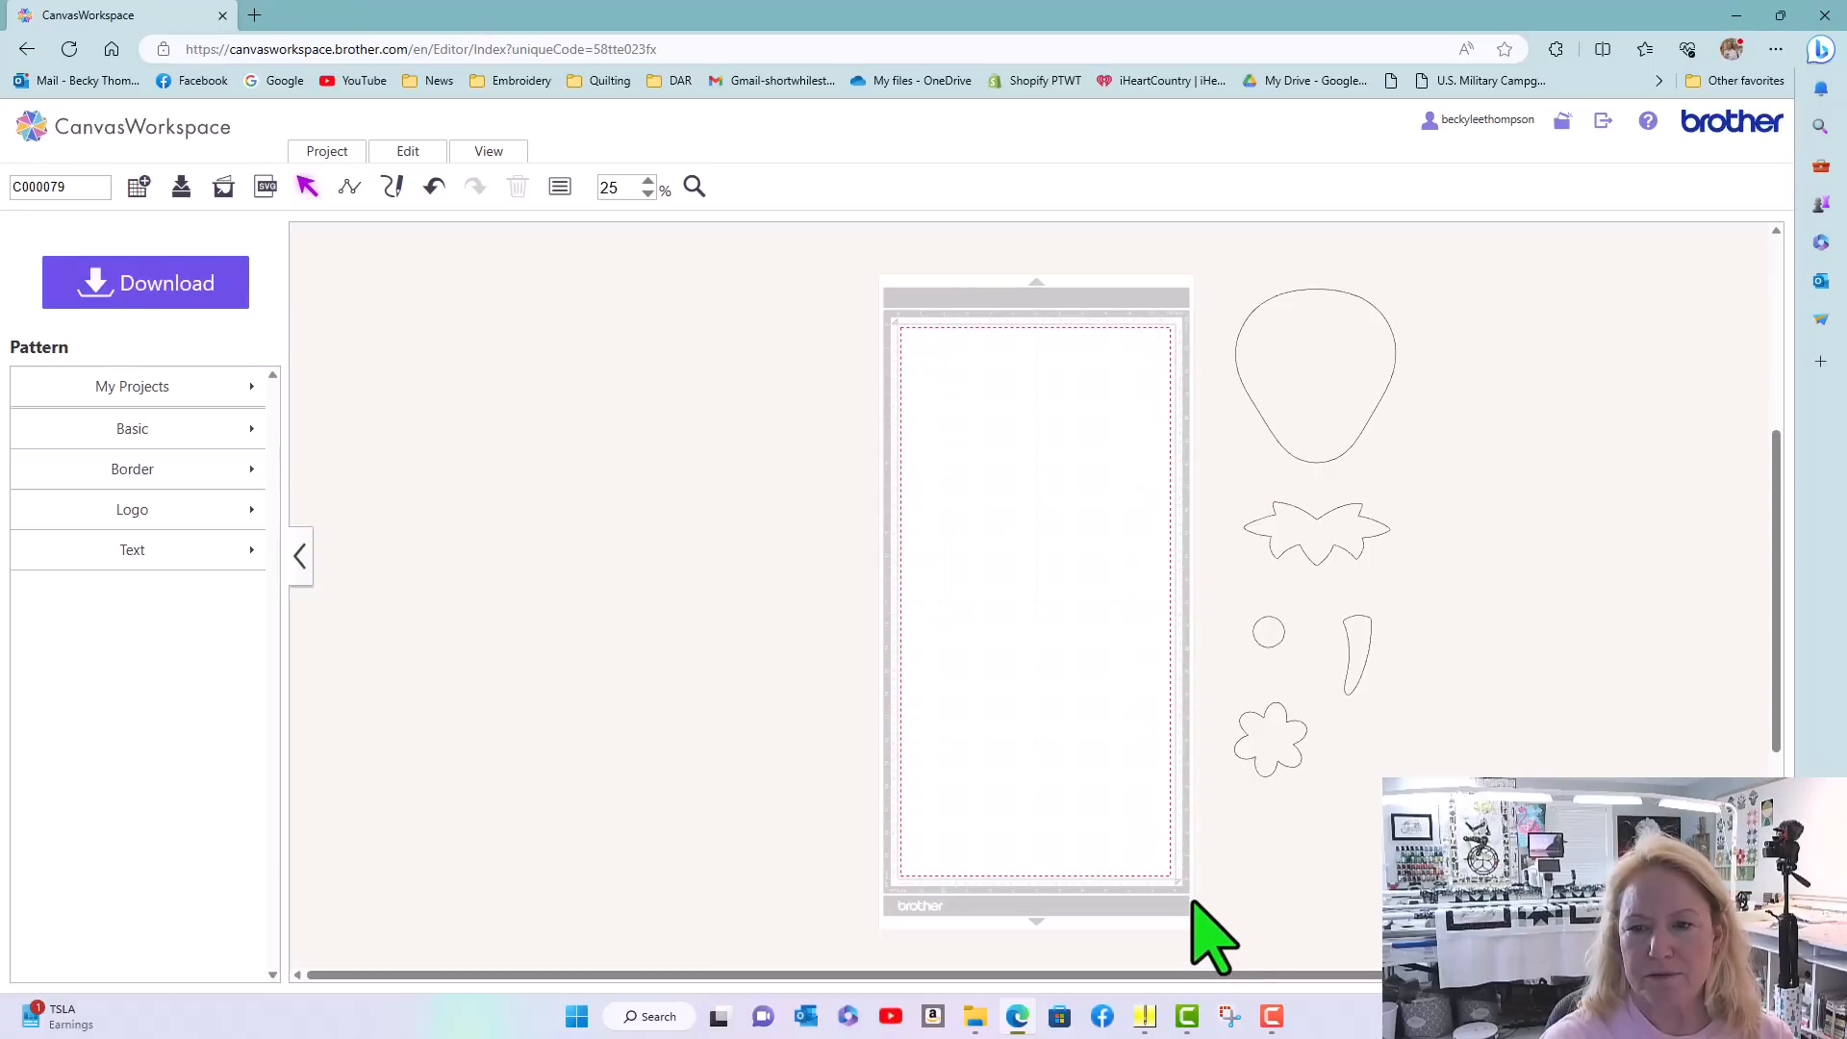
pyautogui.moveTo(1214, 272); pyautogui.dragTo(1489, 828)
pyautogui.moveTo(1357, 407); pyautogui.dragTo(1081, 470)
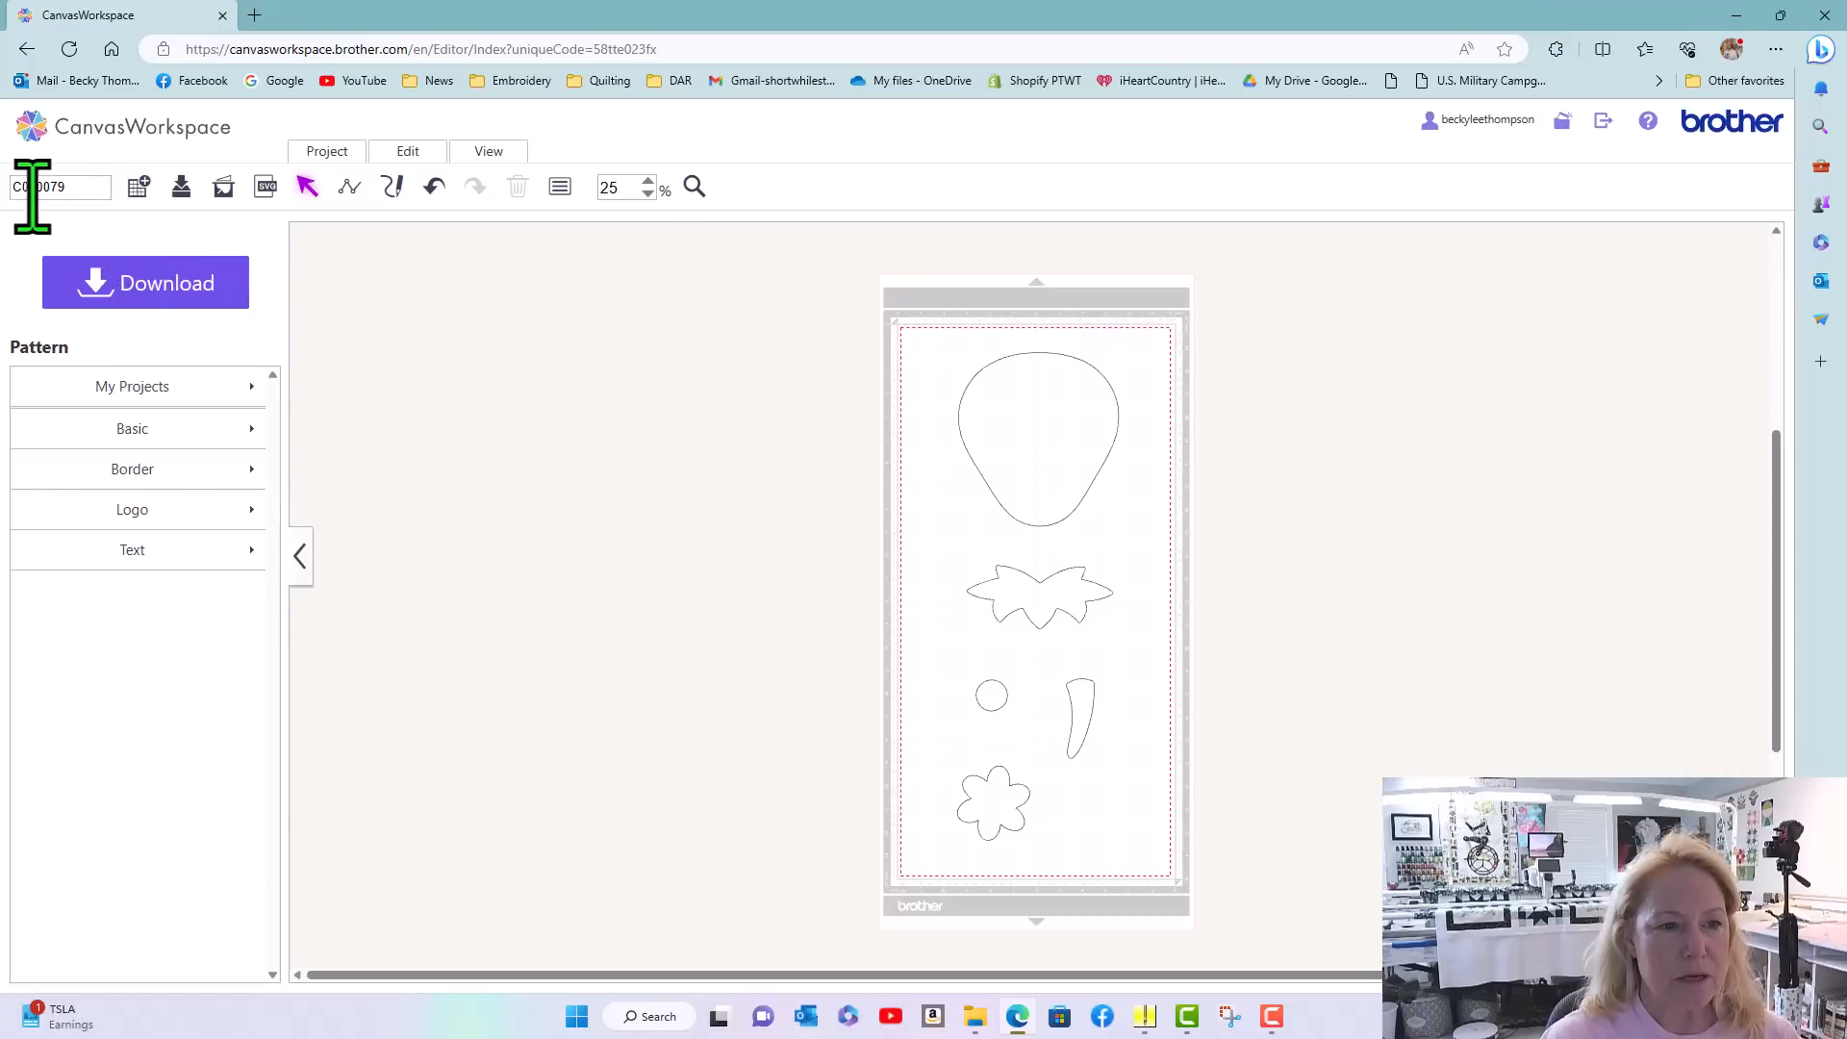
# Rename the project as Strawberry and save it as a new project
pyautogui.moveTo(84, 191); pyautogui.dragTo(3, 191)
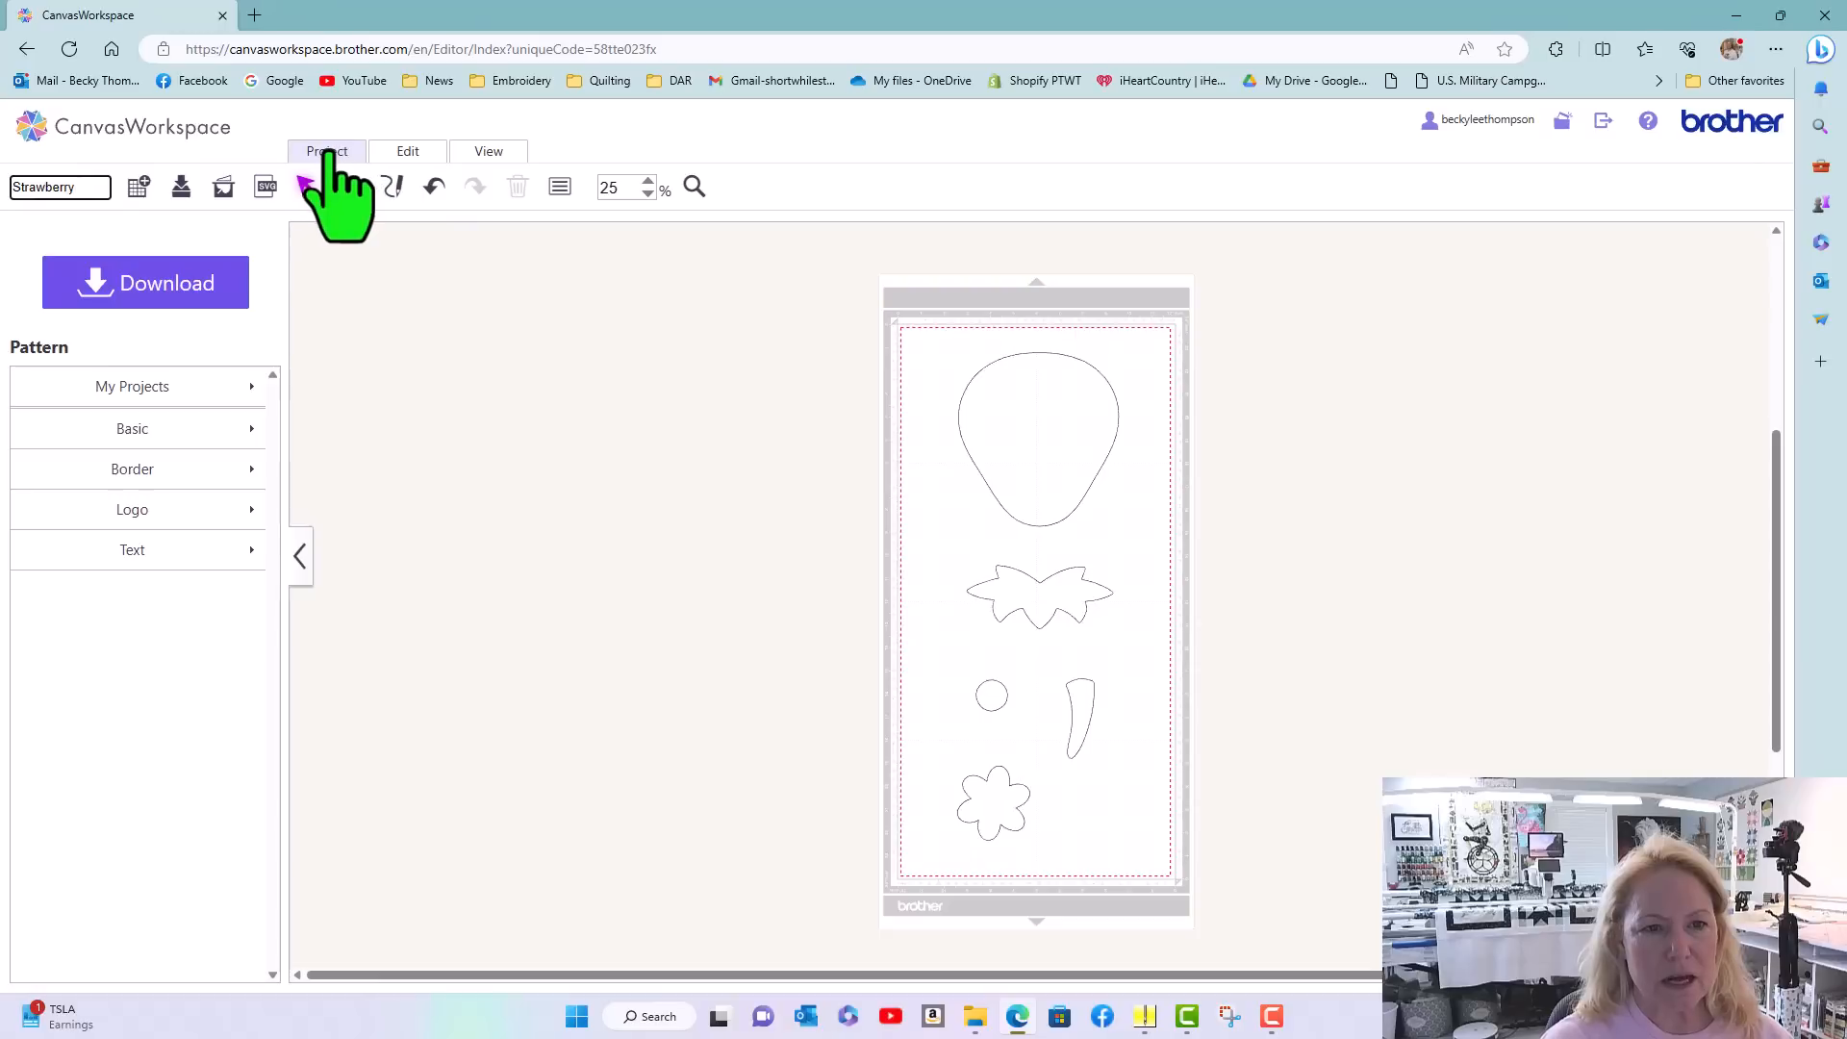
pyautogui.click(328, 152)
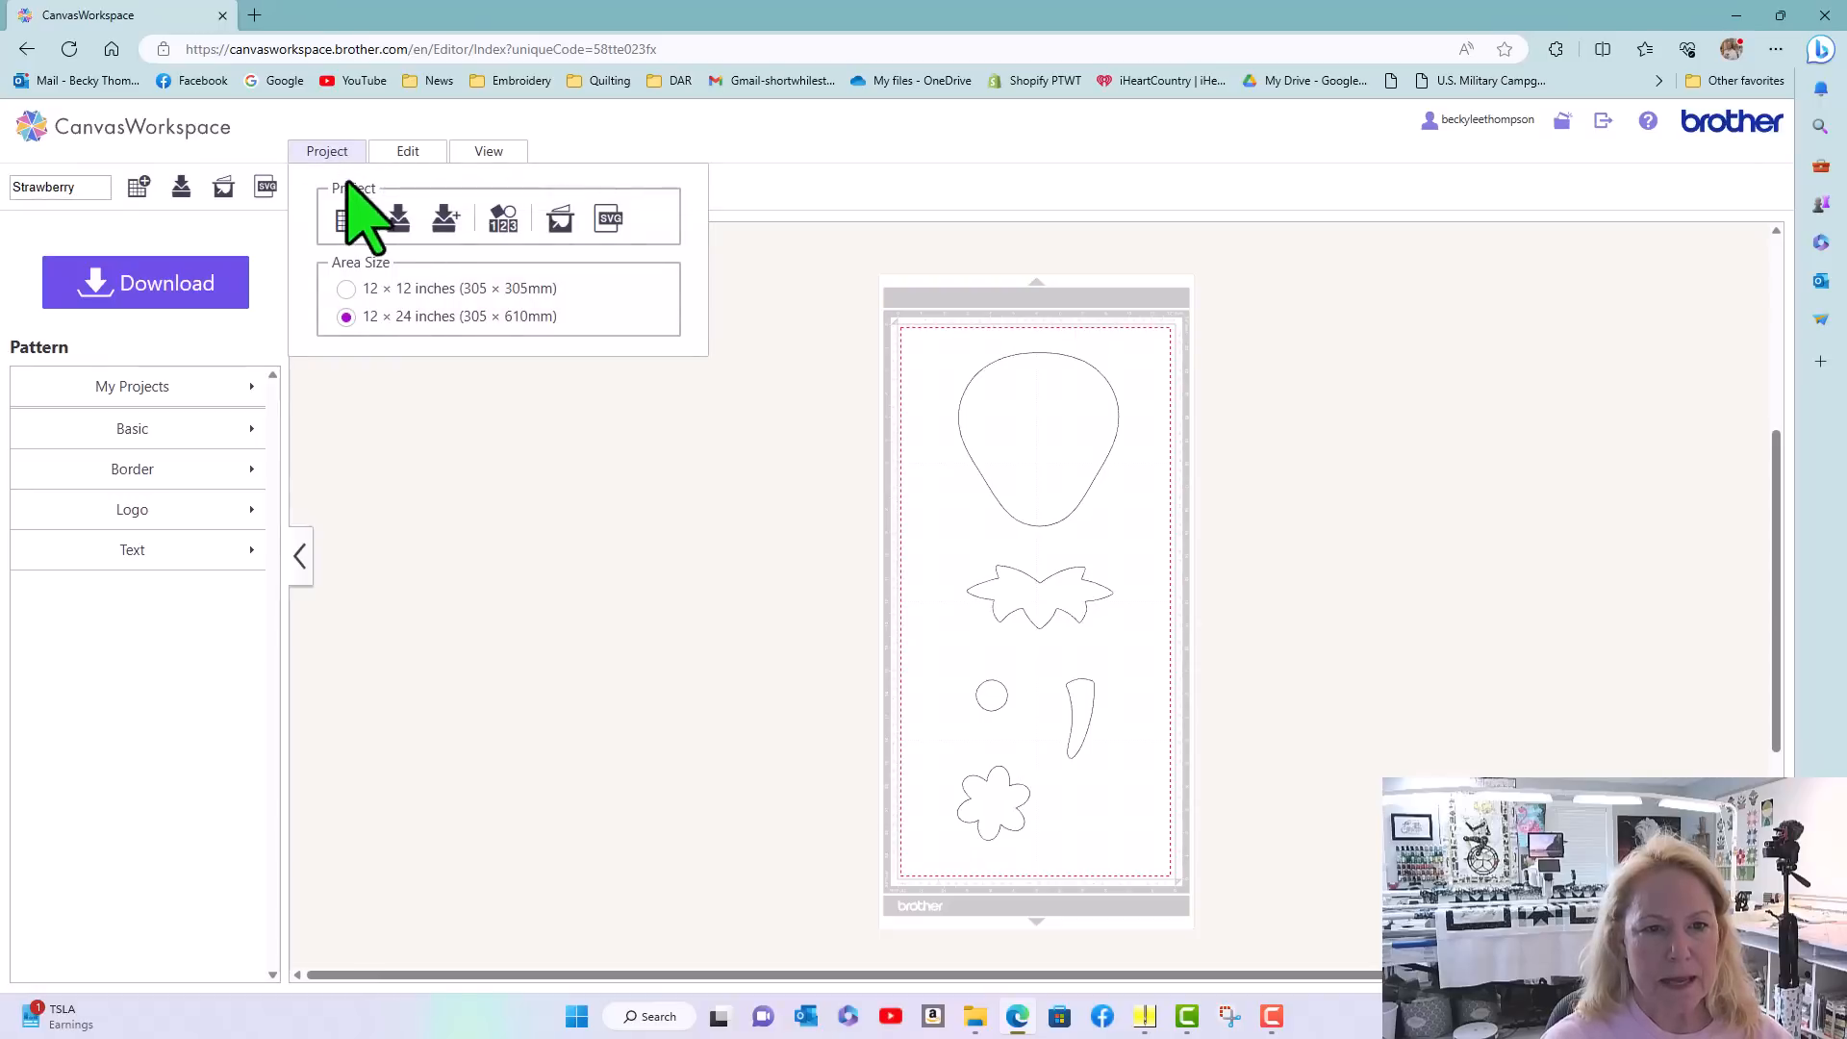
pyautogui.click(446, 218)
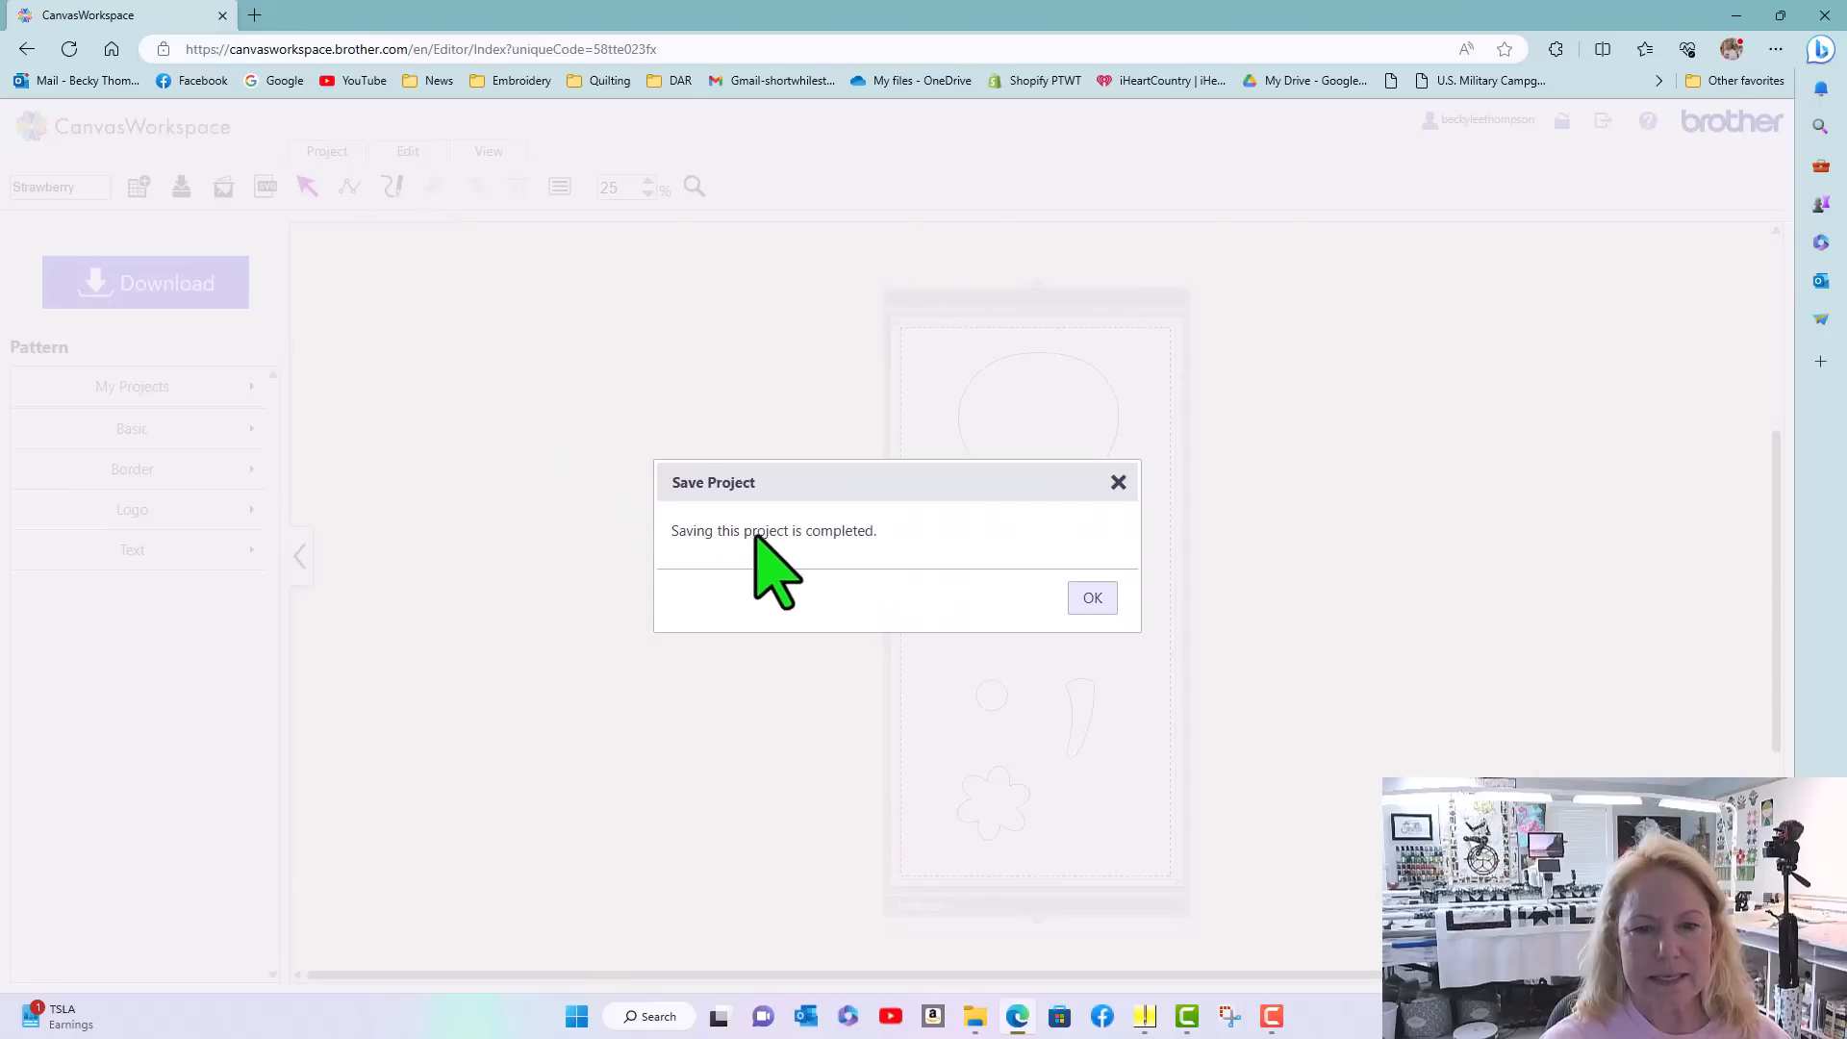
pyautogui.click(1092, 598)
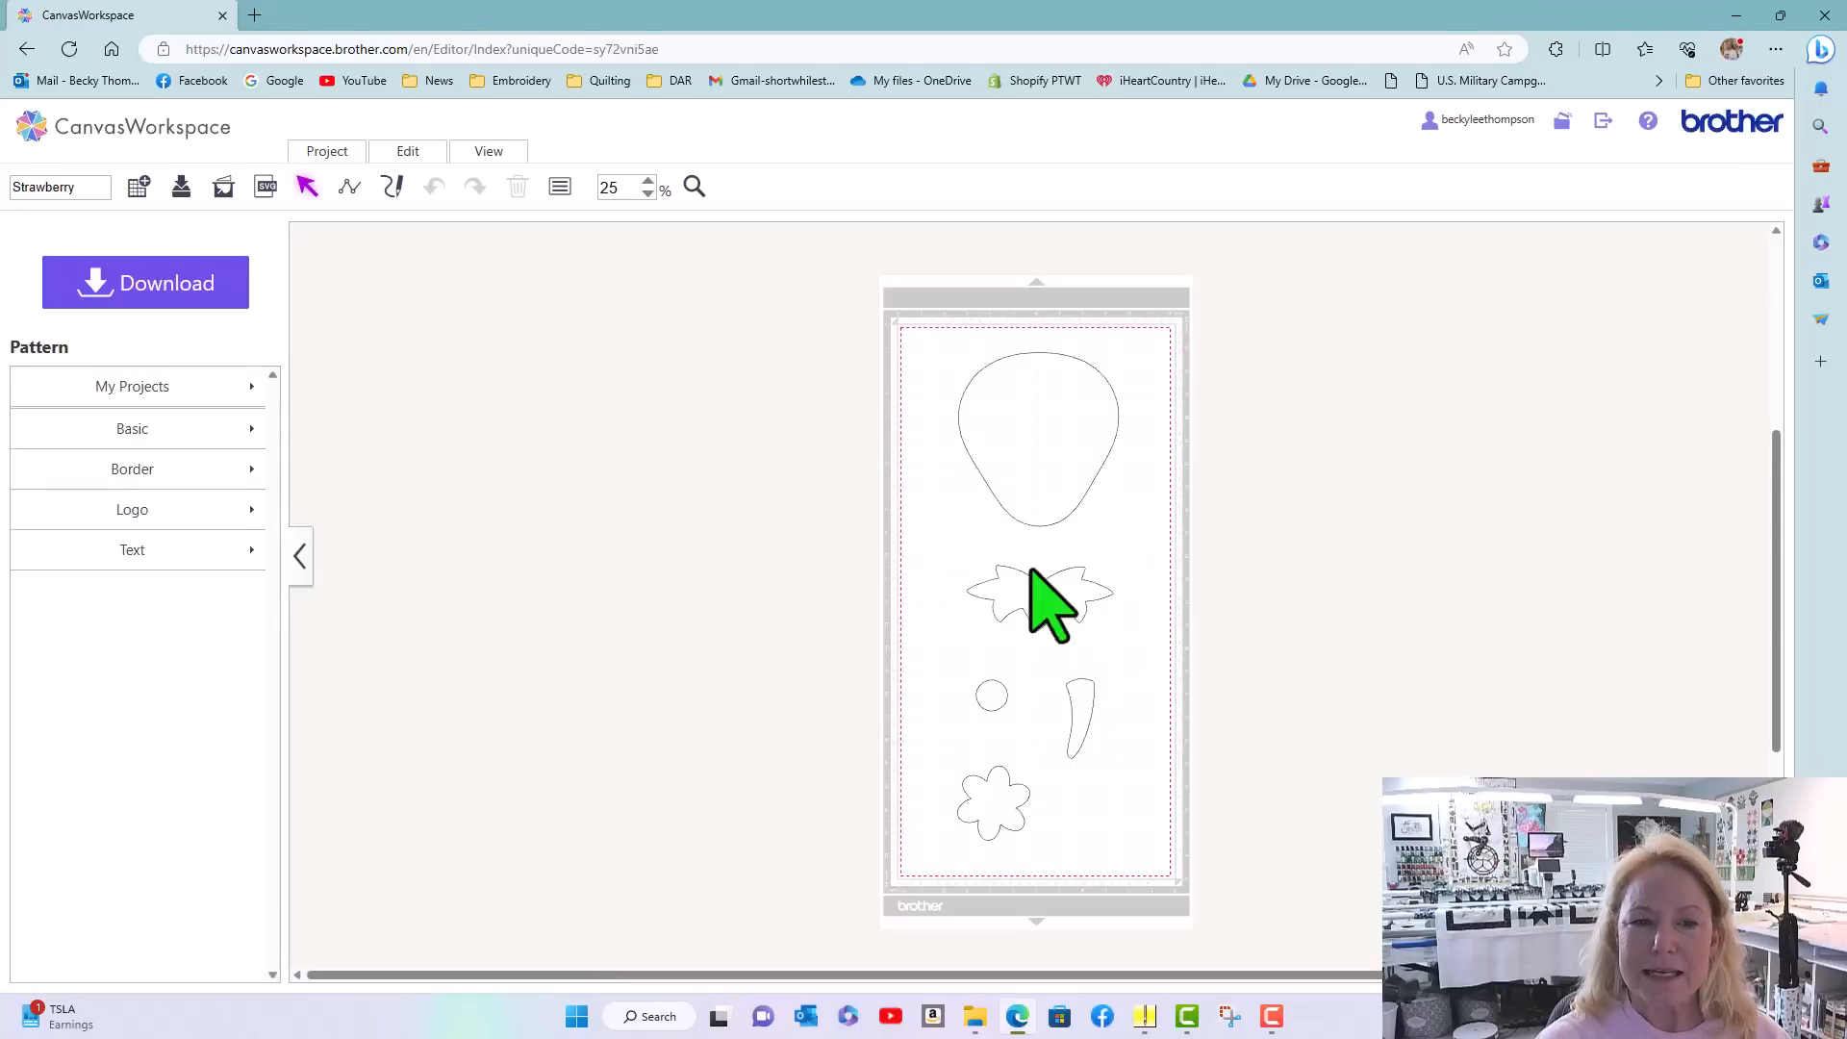
# Download Strawberry.fcm to the PC and also send the project through ScanNCut Transfer
pyautogui.click(142, 281)
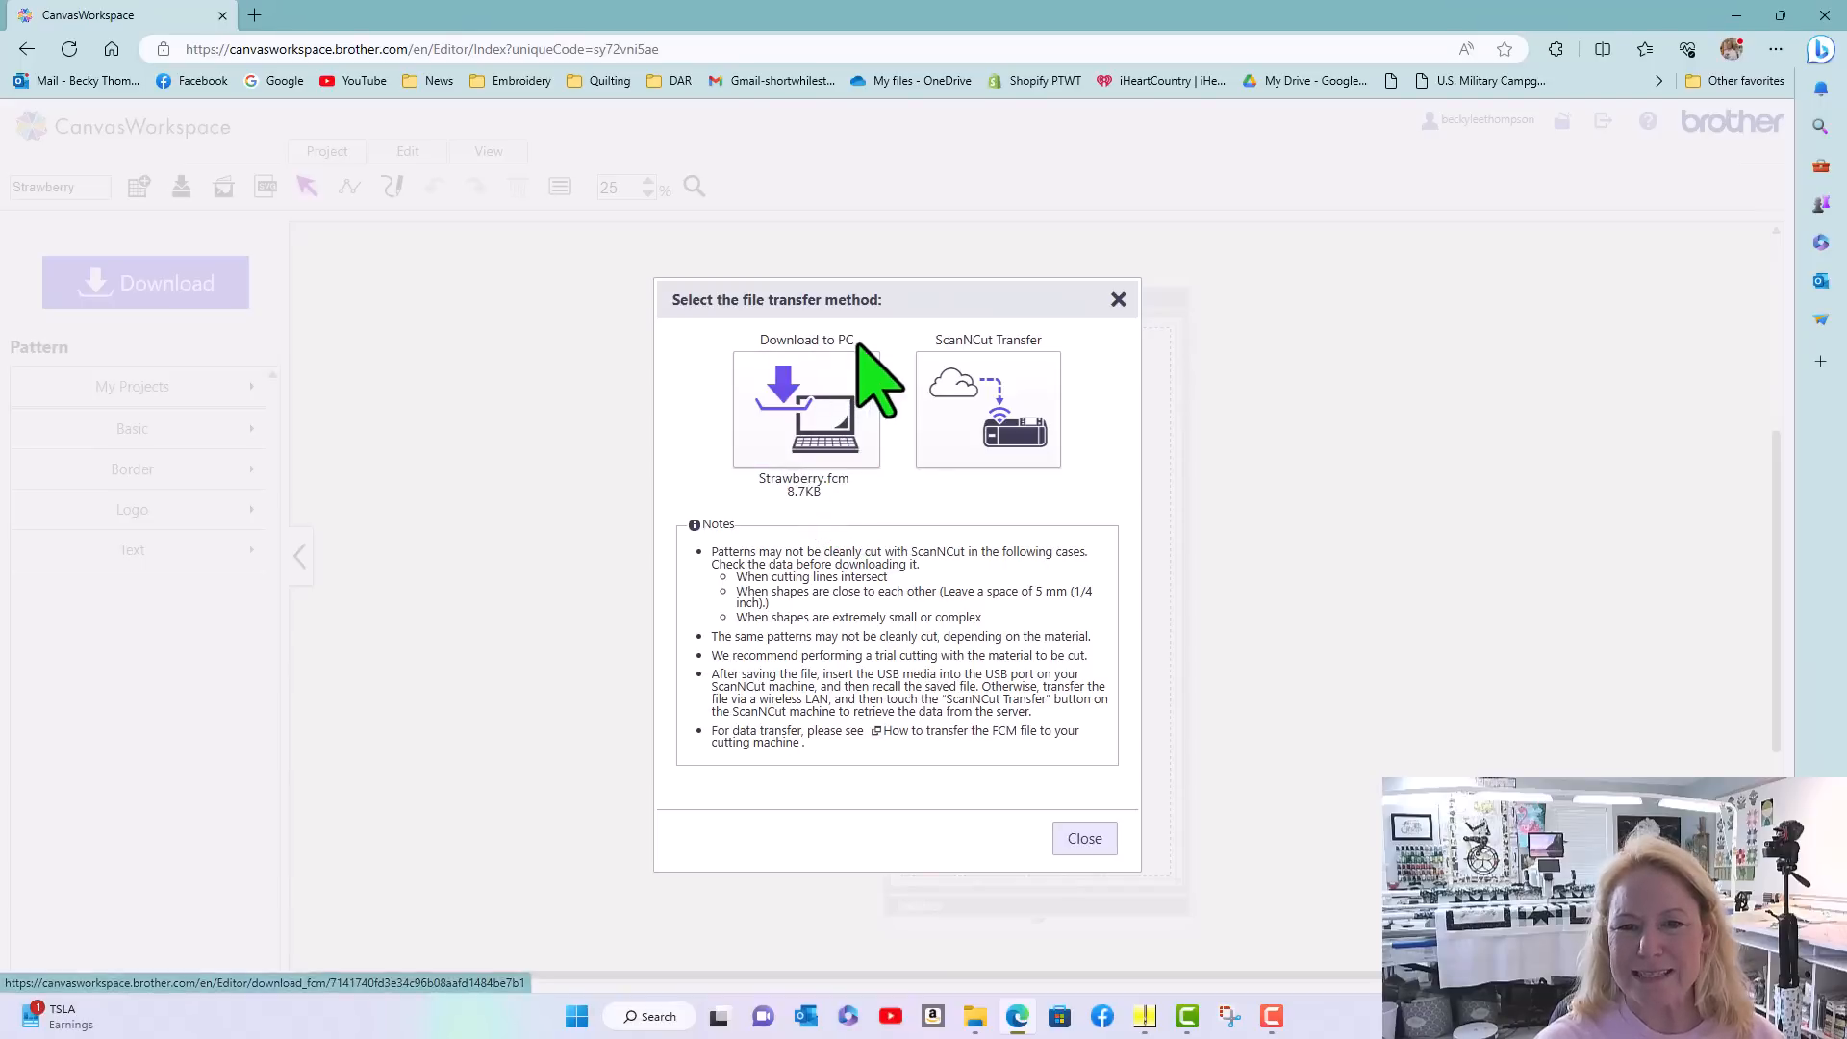
pyautogui.click(808, 409)
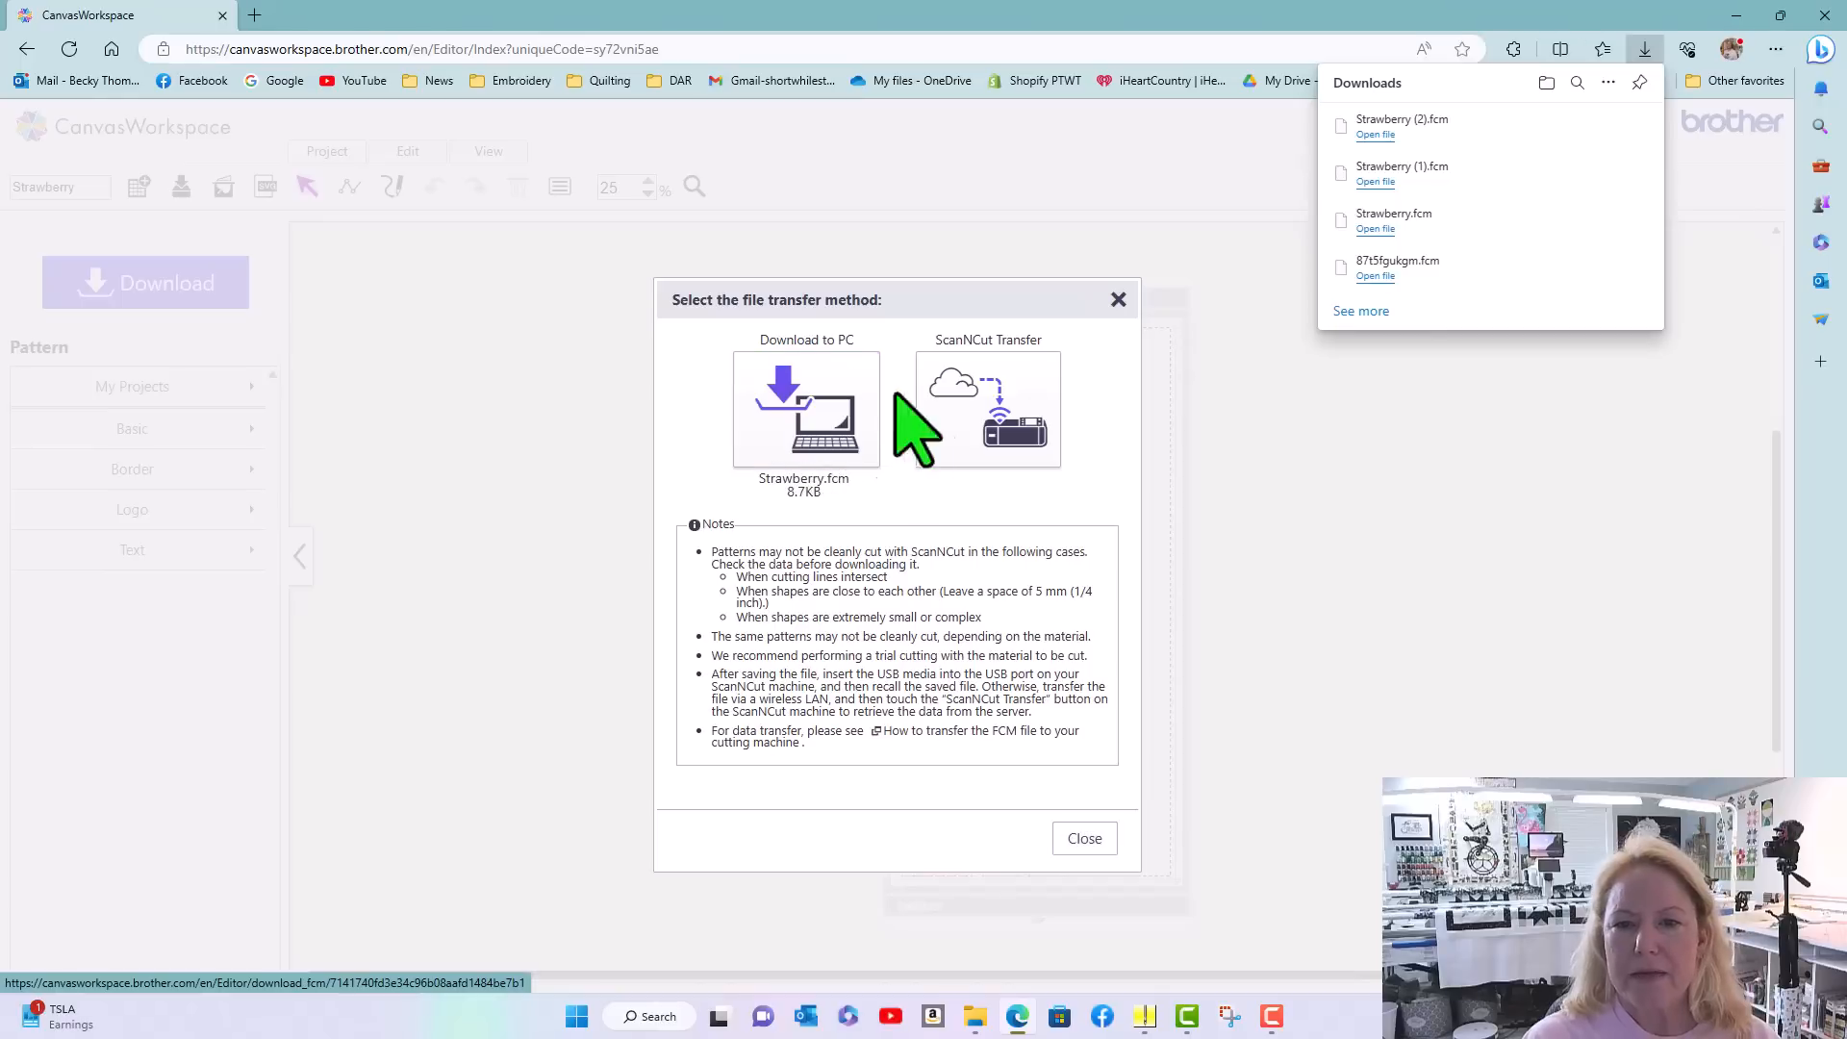
pyautogui.click(978, 387)
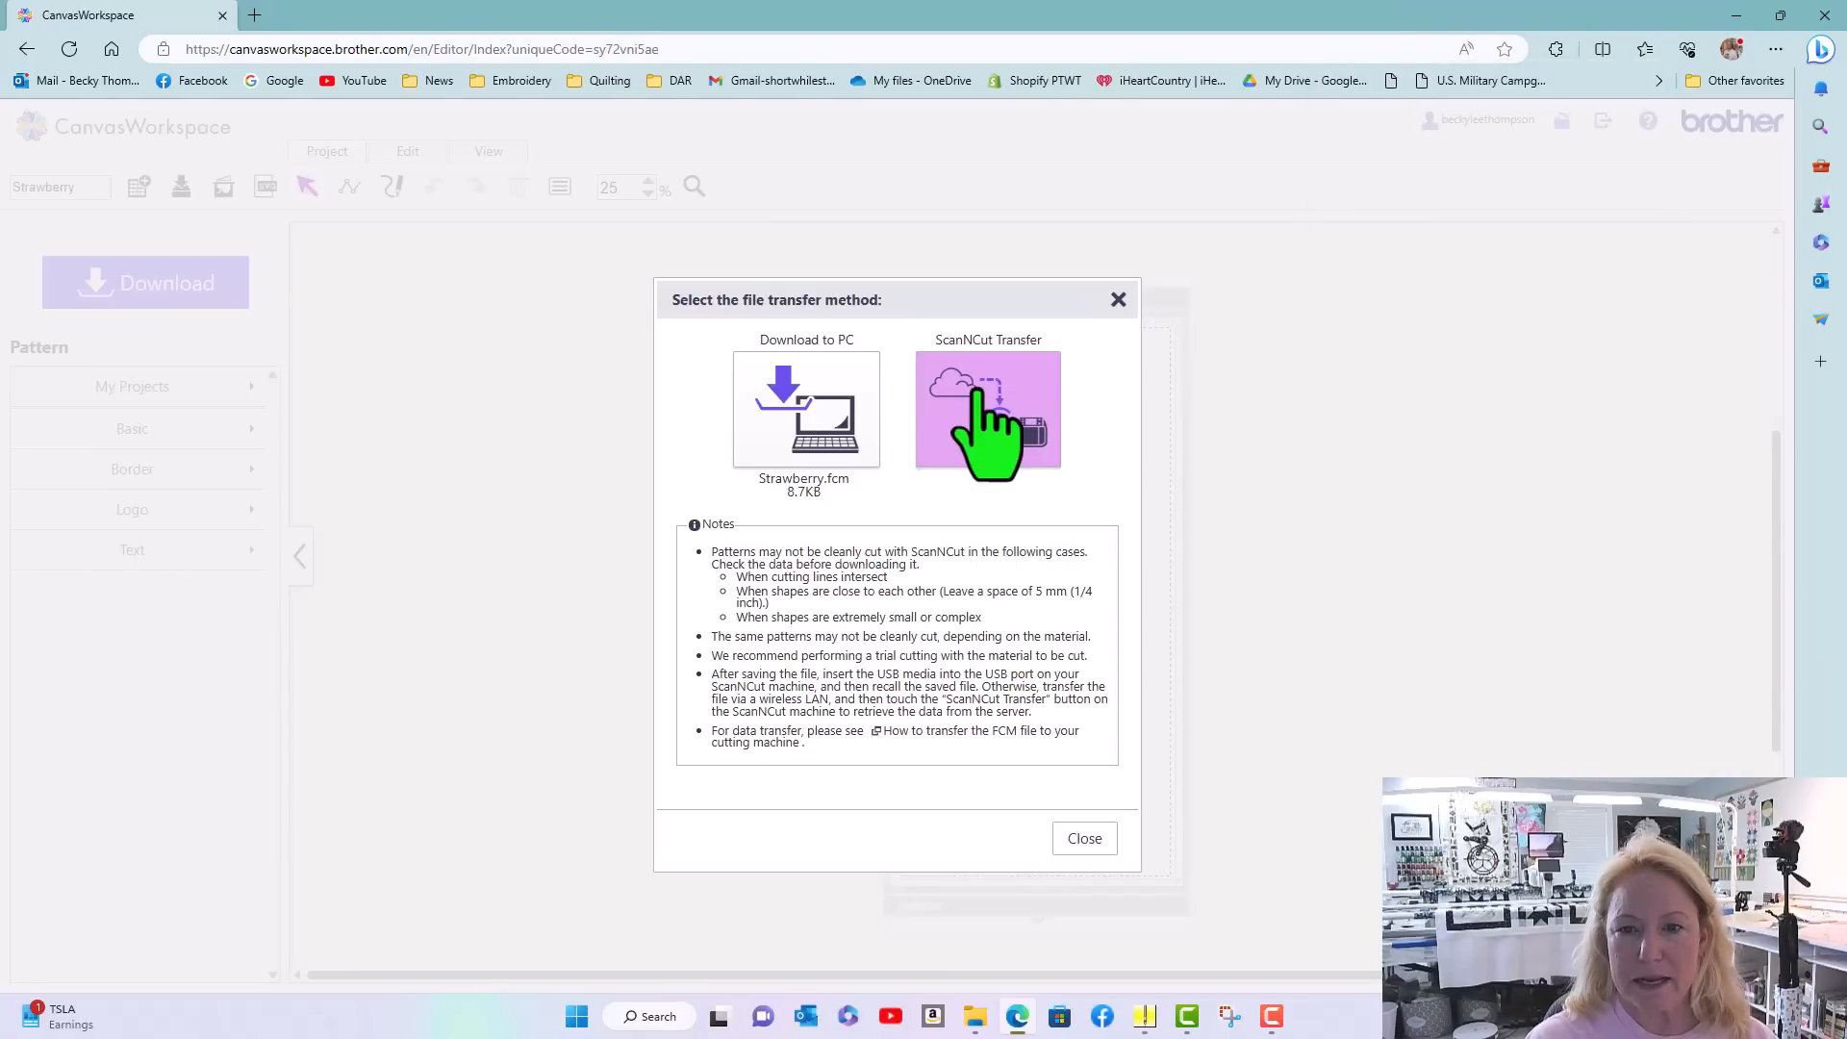
pyautogui.click(979, 387)
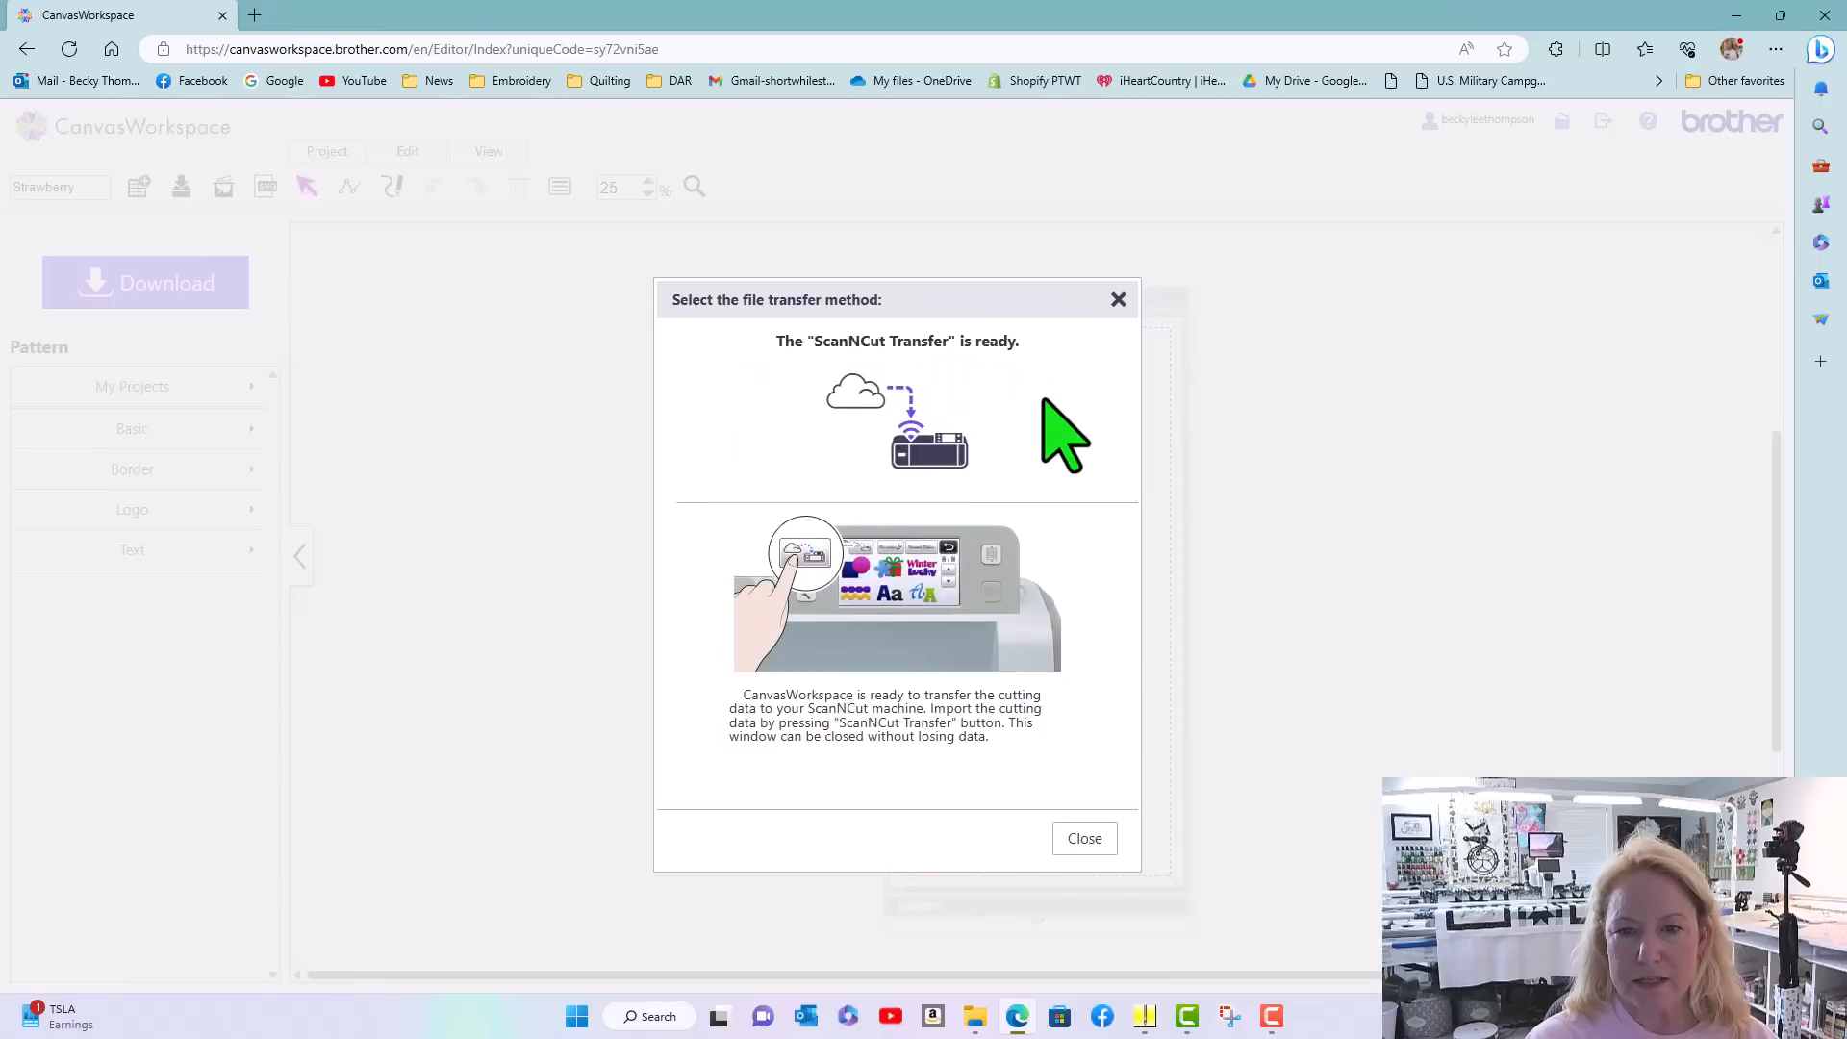
pyautogui.click(1086, 839)
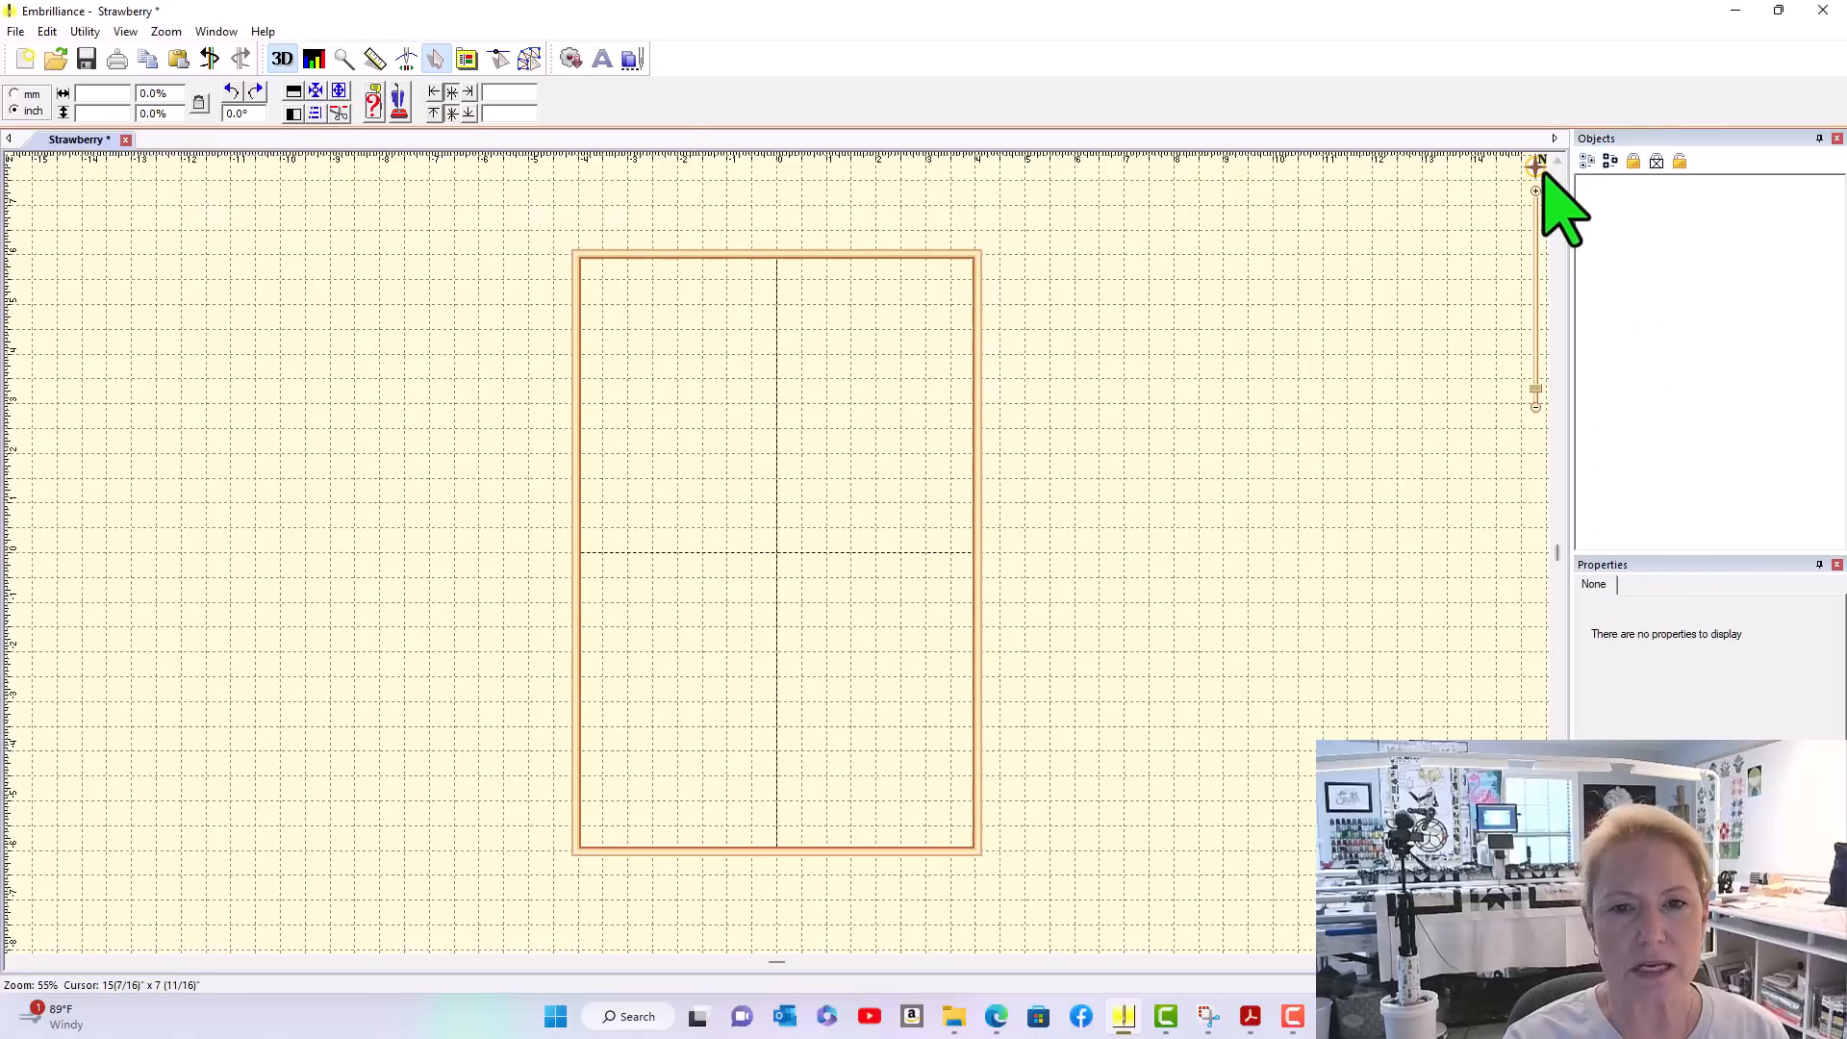
# Switch to Embrilliance and review the toolbar and window display options and the Jumps / Overlaps preferences
pyautogui.click(124, 32)
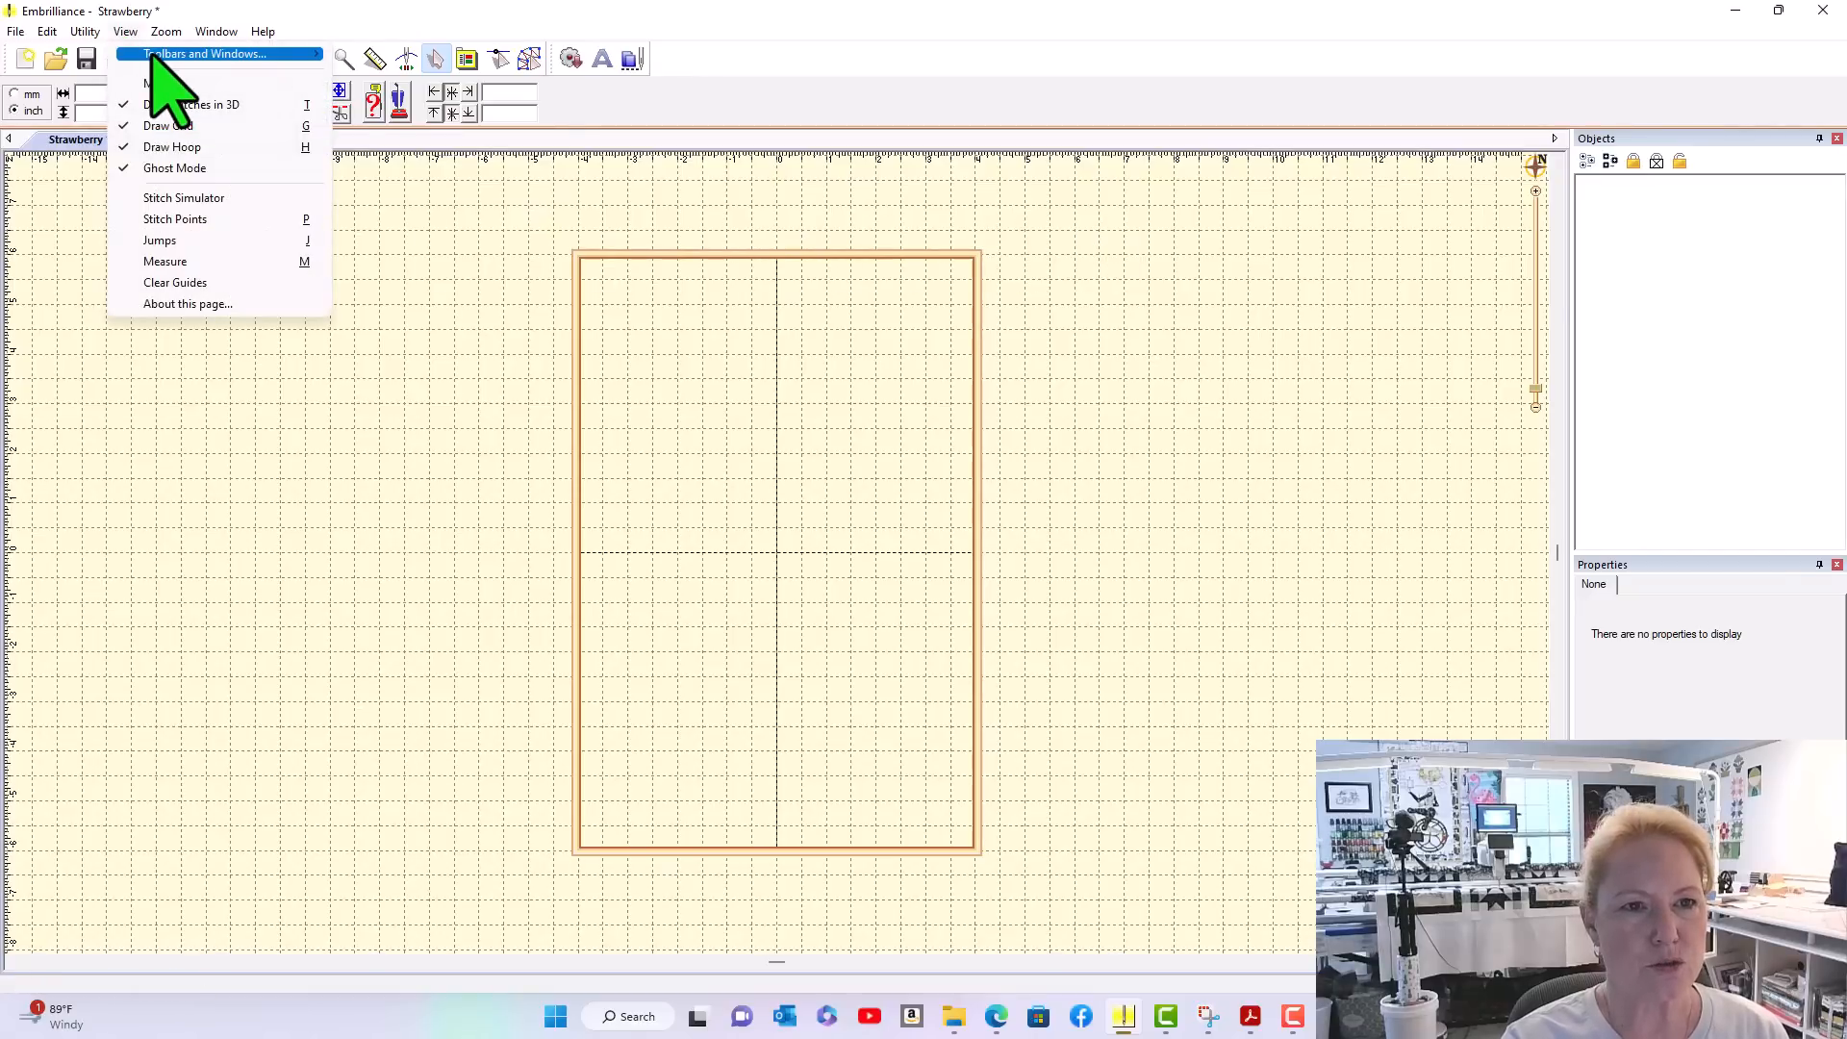
pyautogui.moveTo(222, 54)
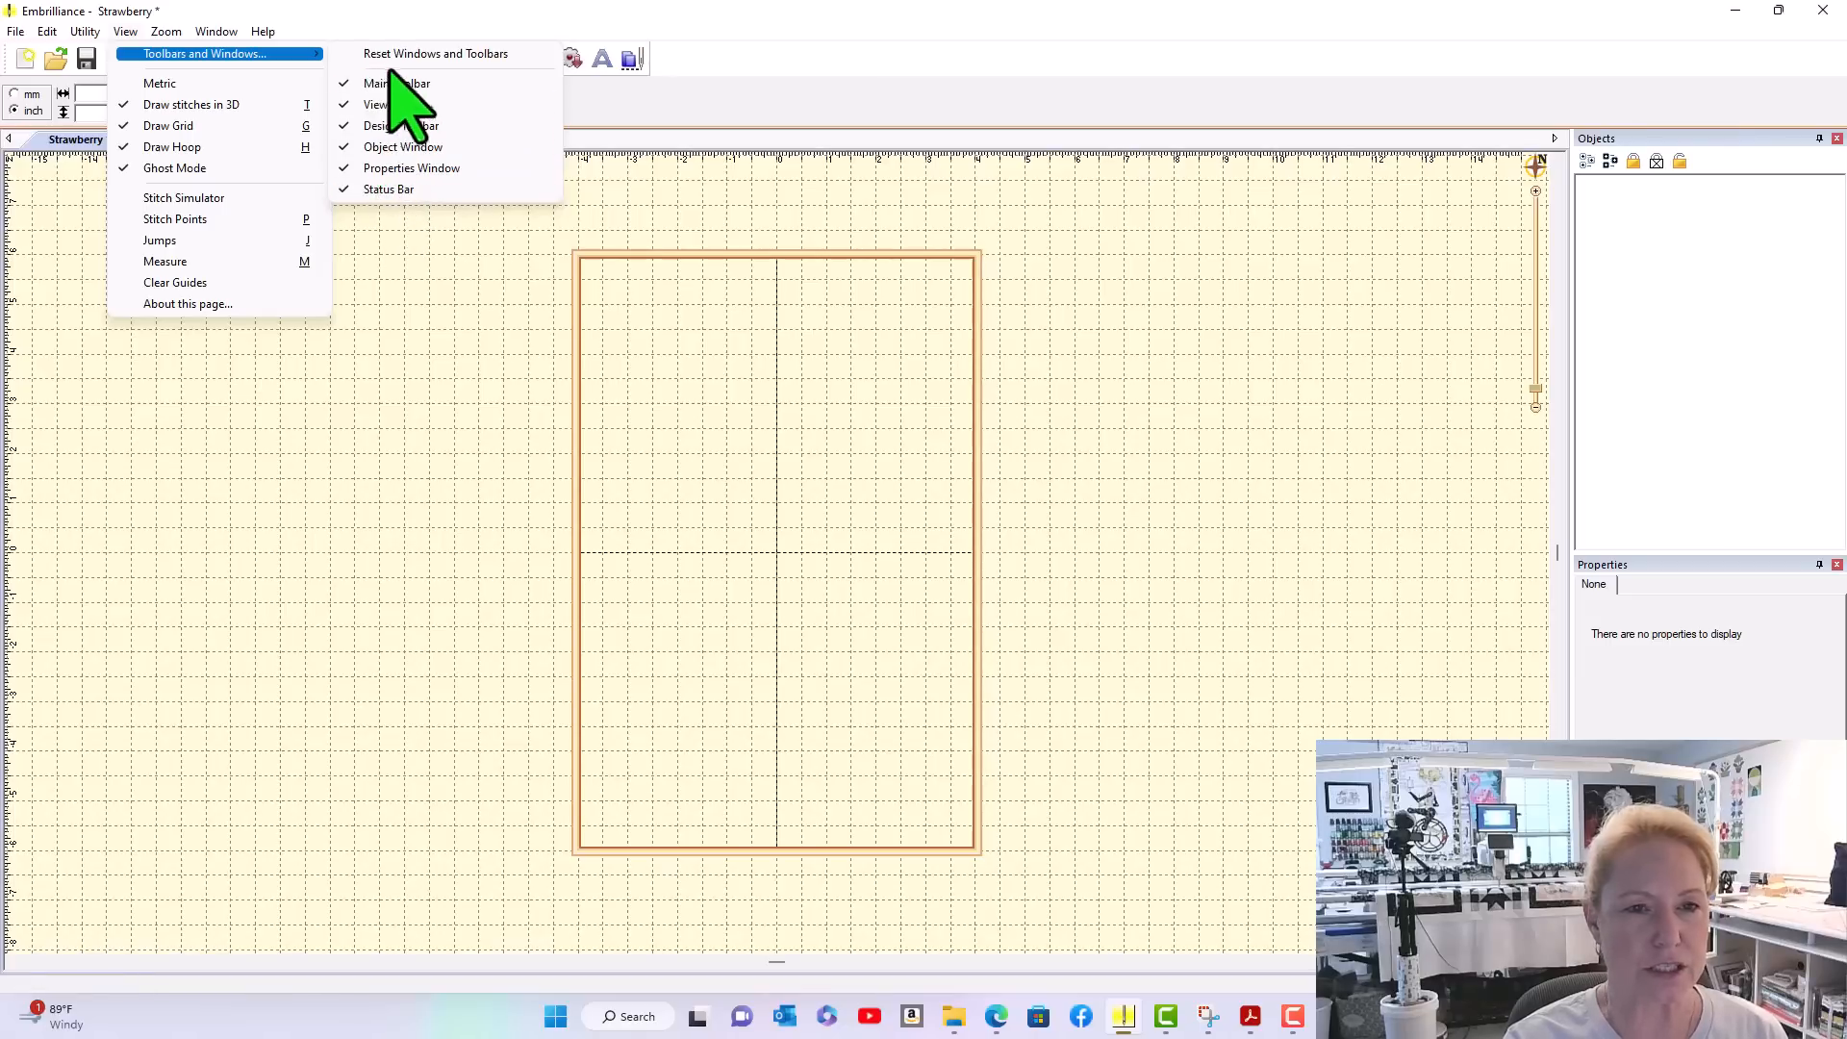
pyautogui.click(407, 231)
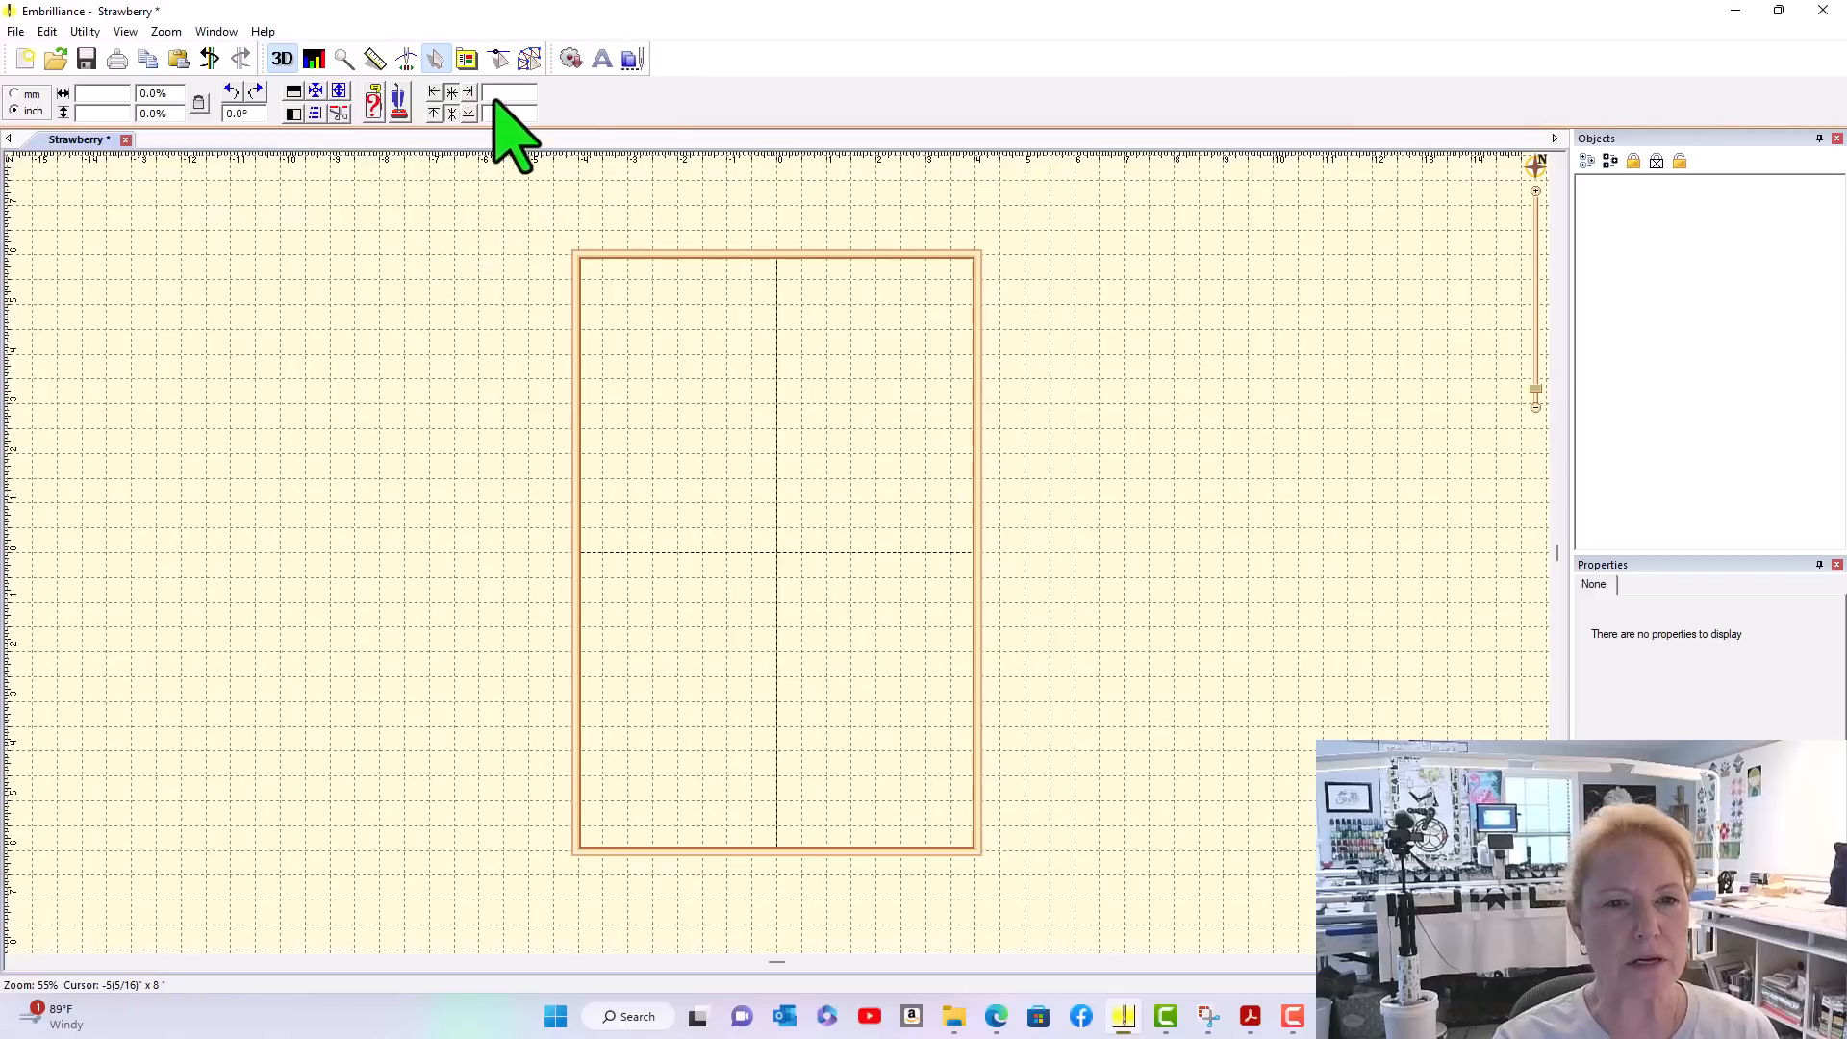
pyautogui.click(468, 59)
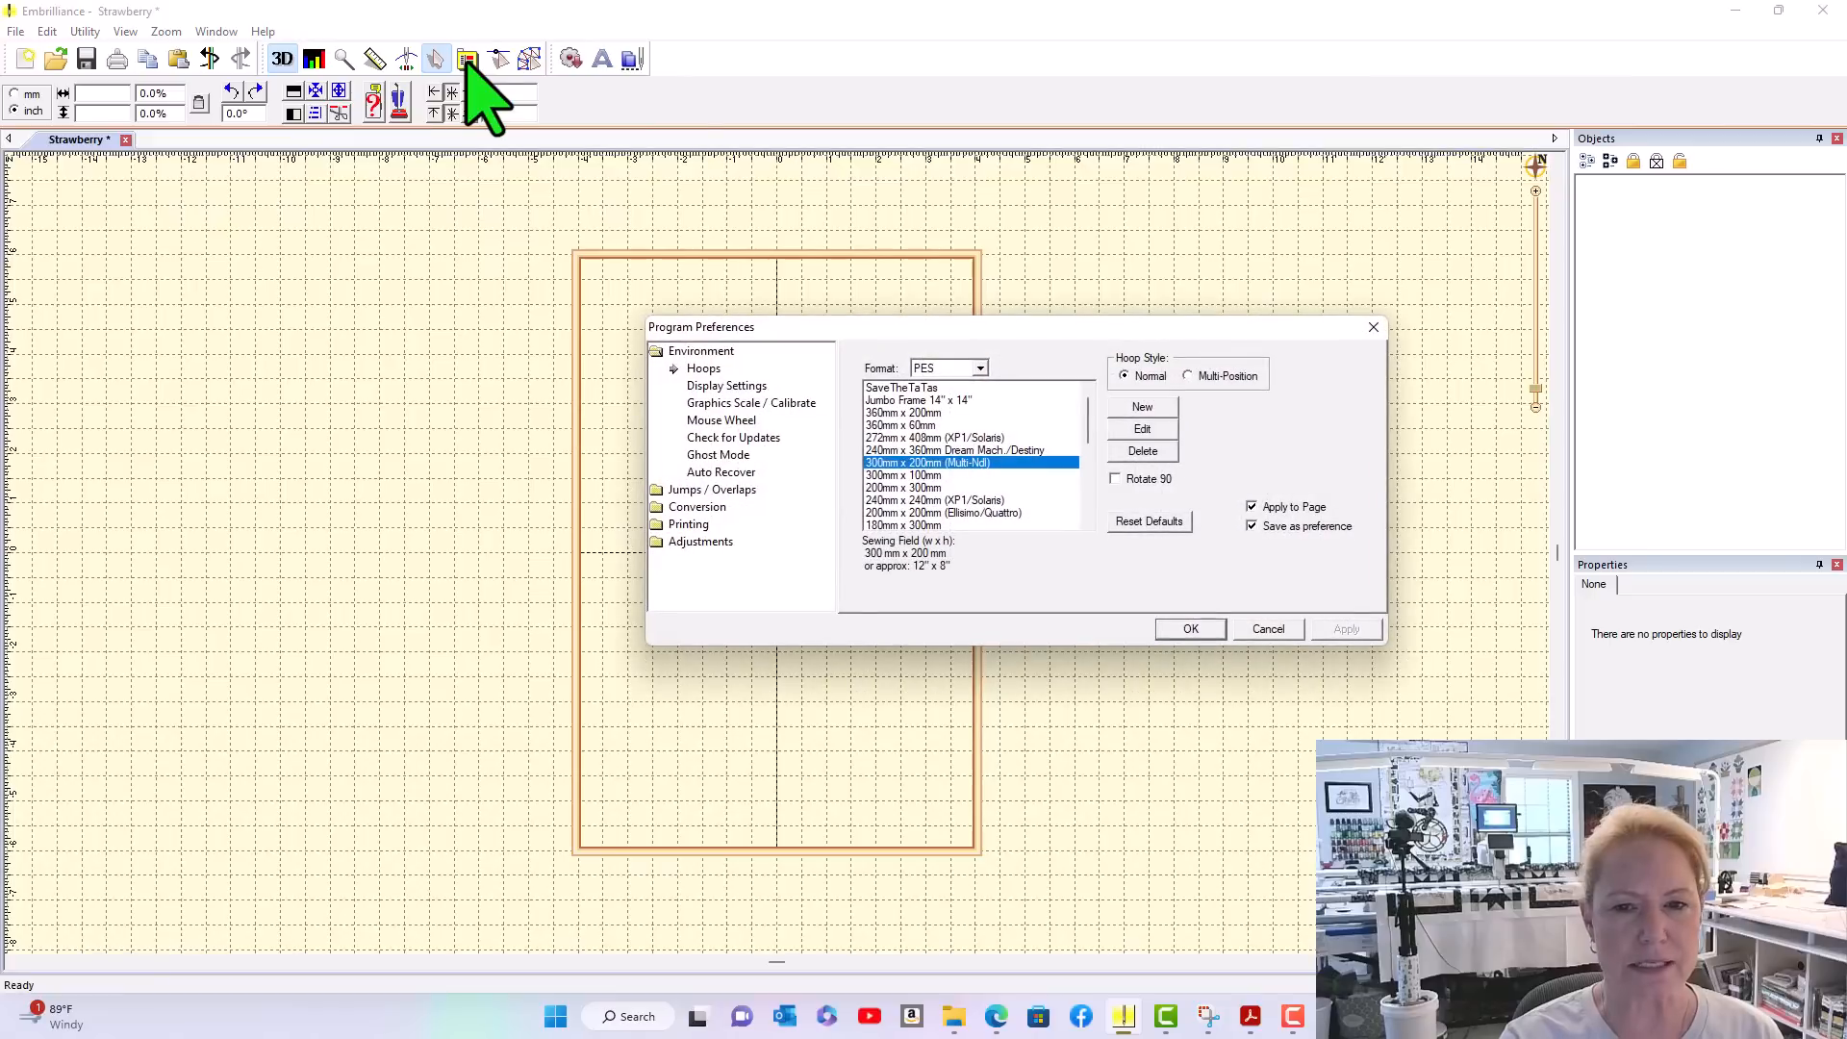
pyautogui.click(710, 491)
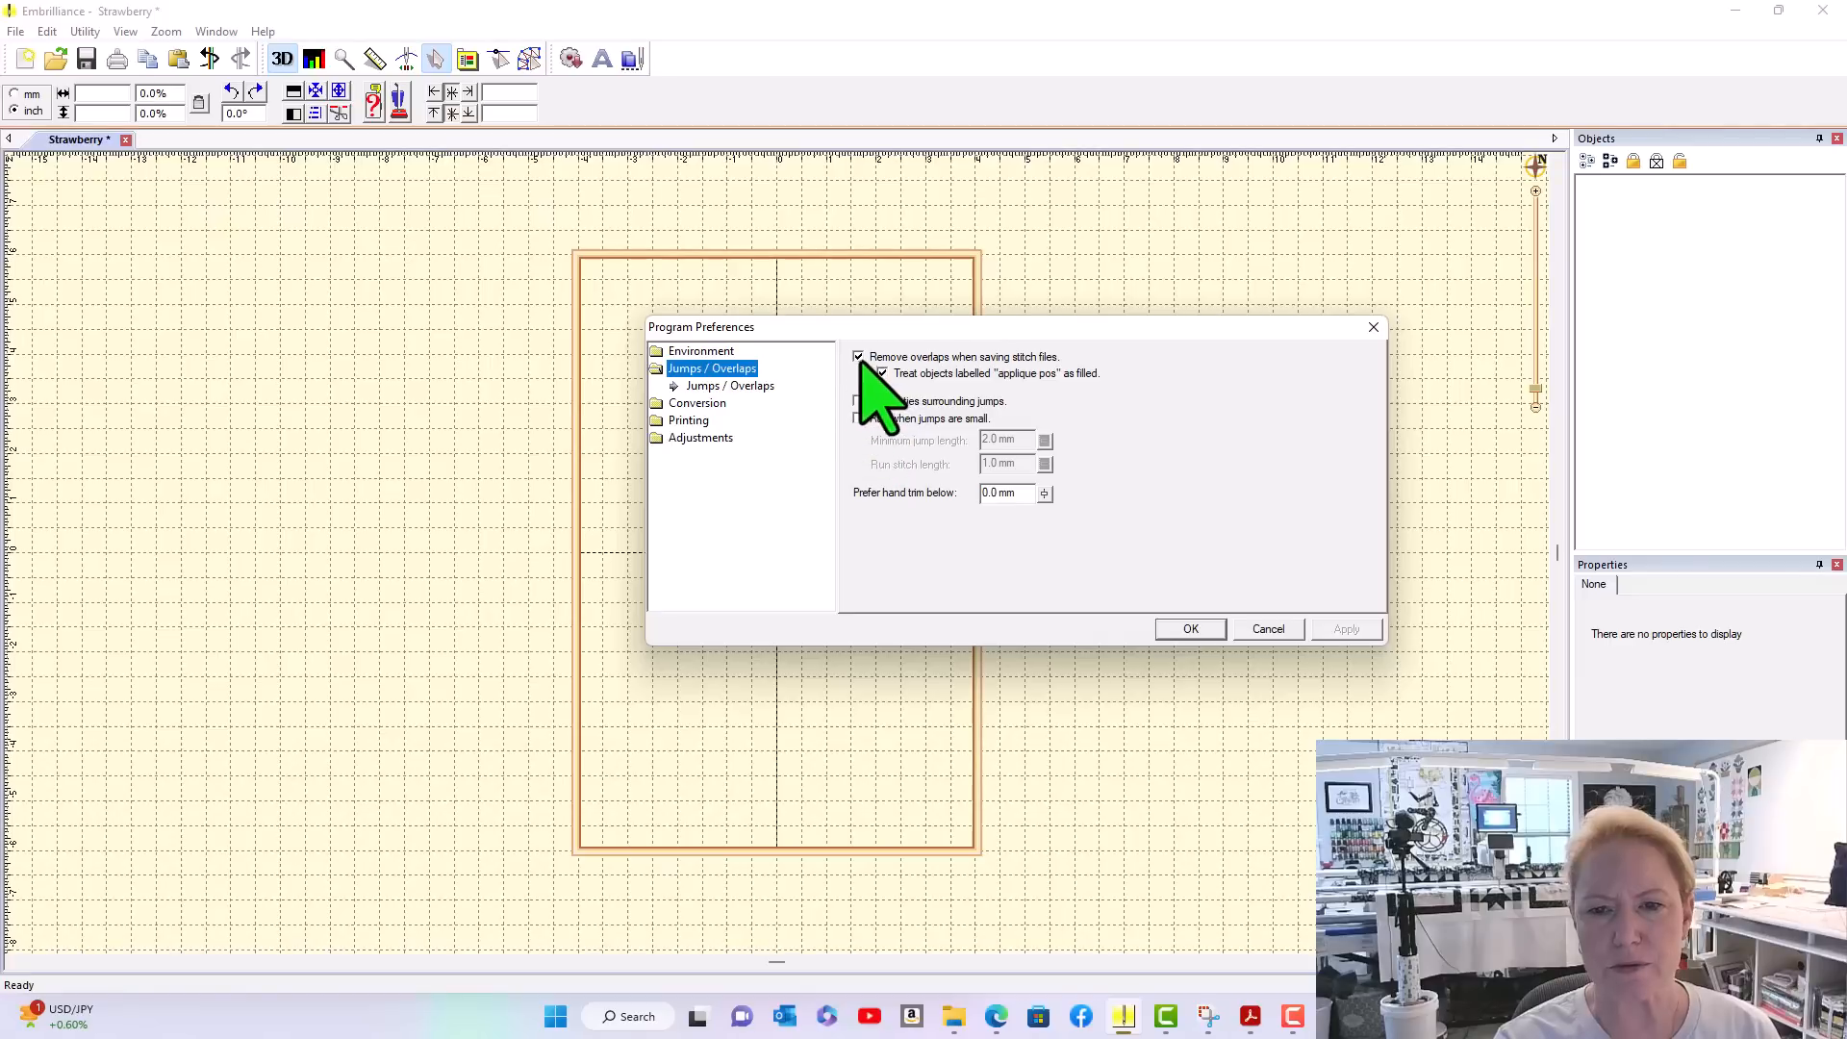
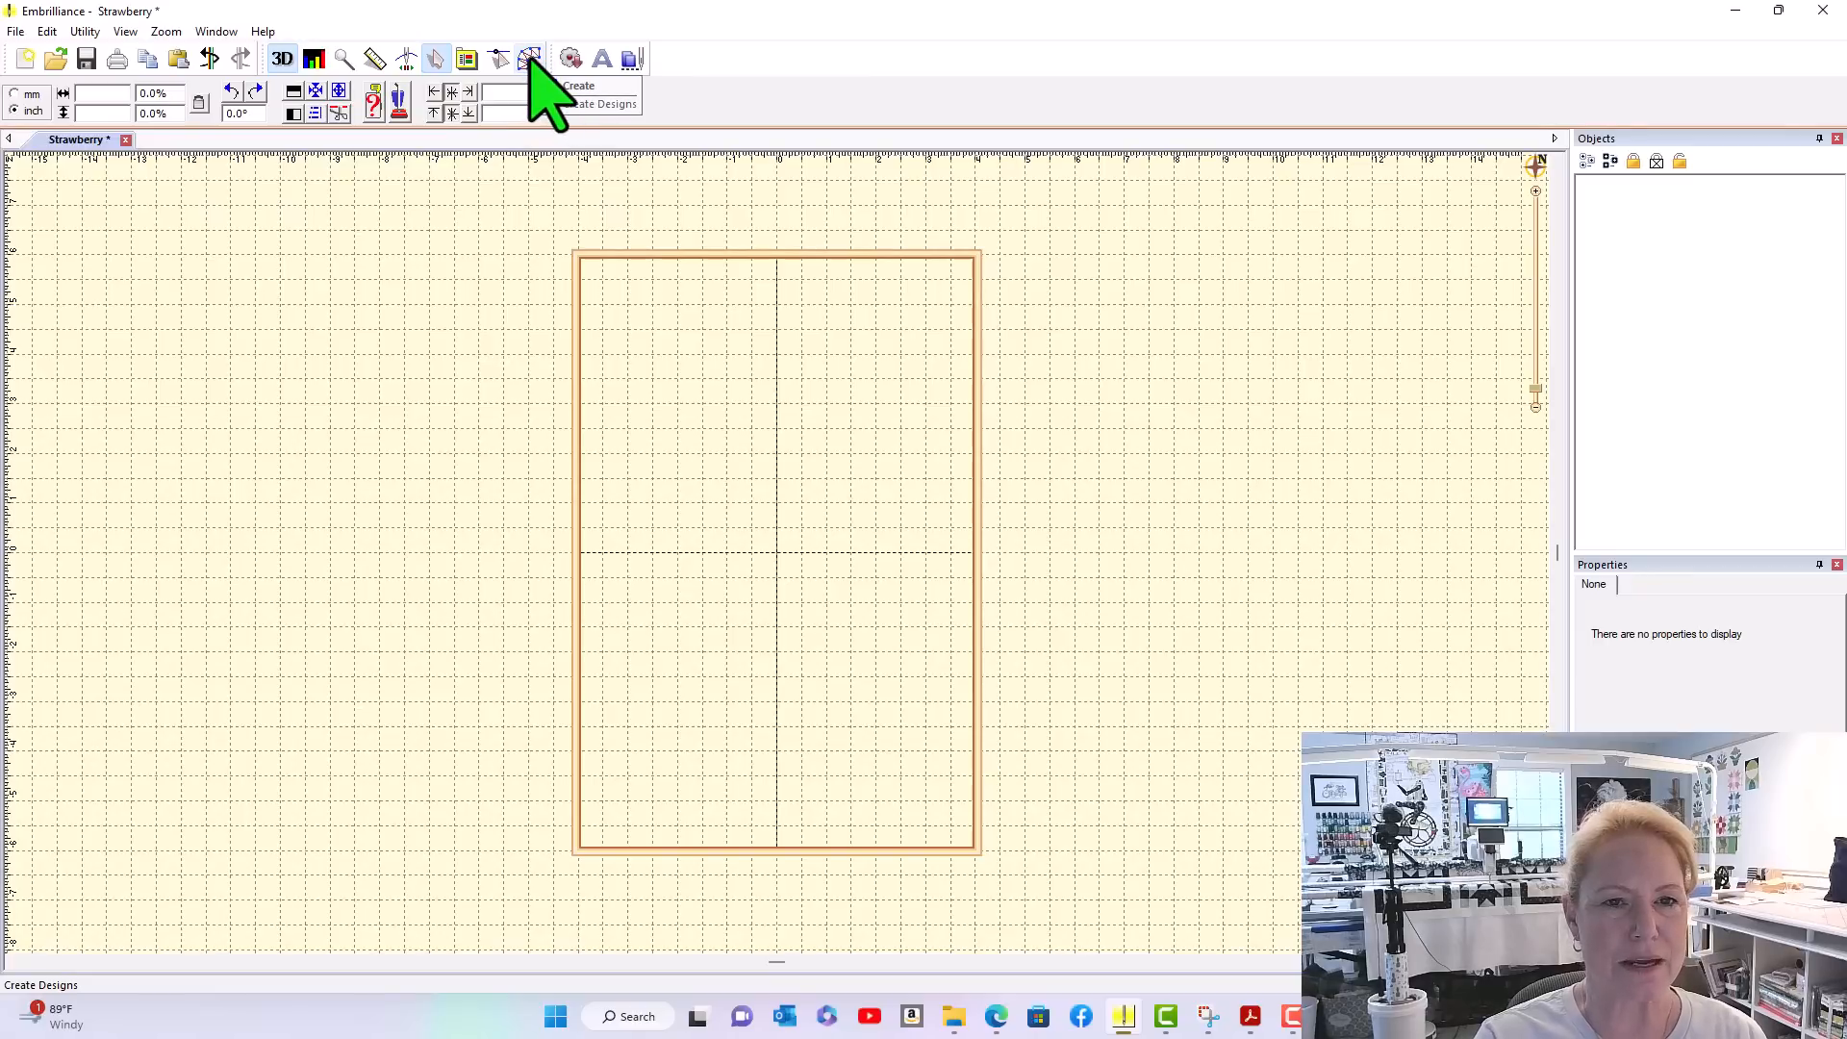
pyautogui.click(530, 60)
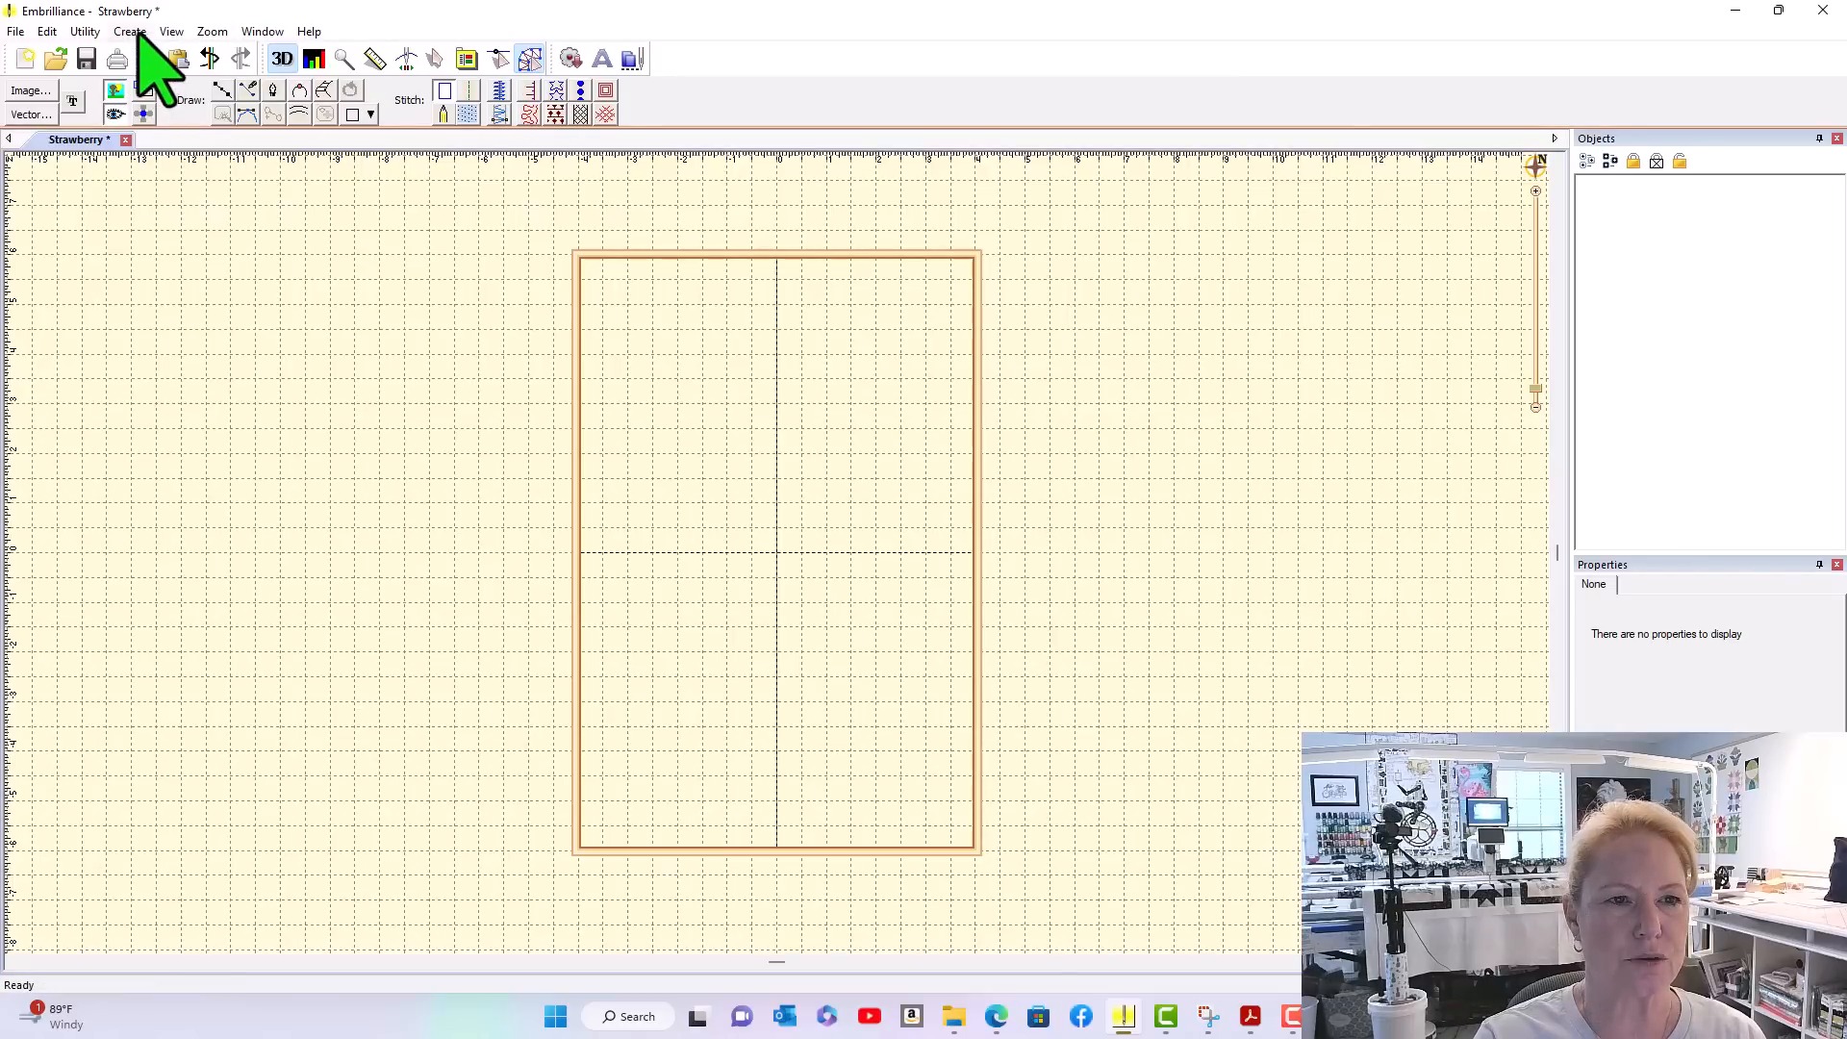
pyautogui.click(530, 60)
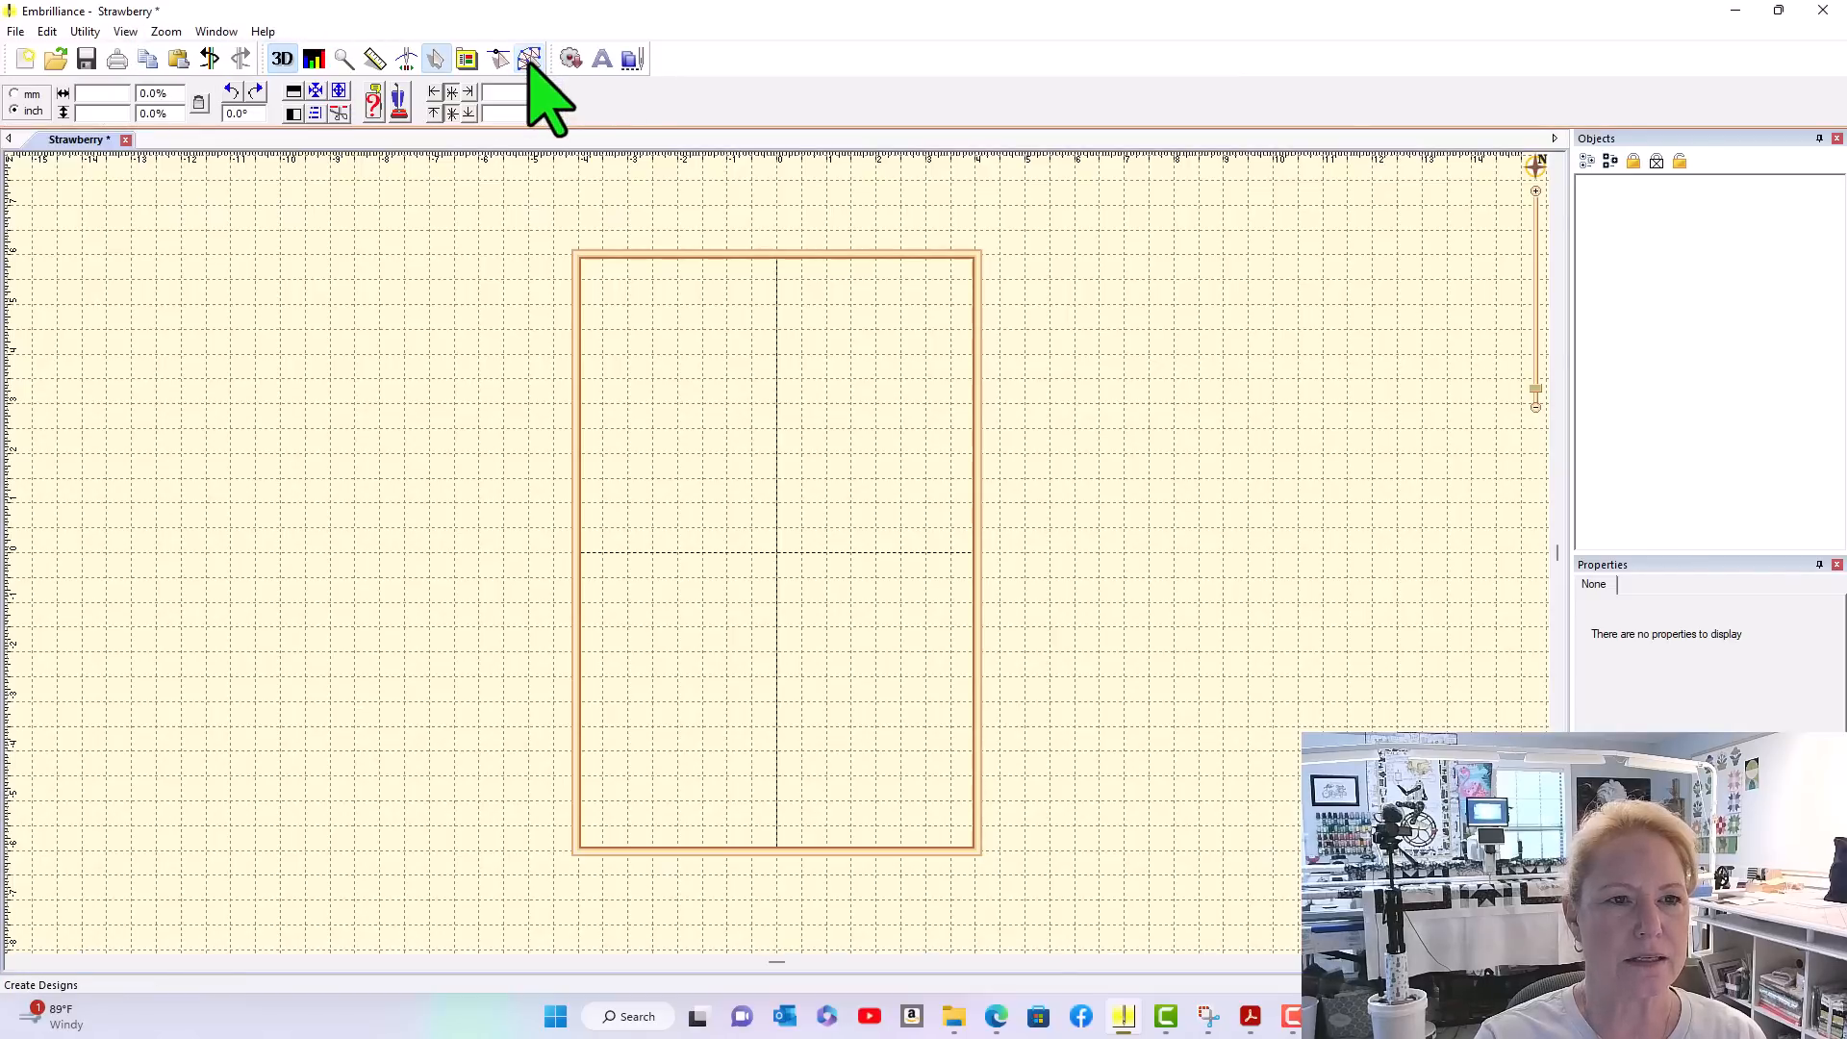
pyautogui.click(530, 60)
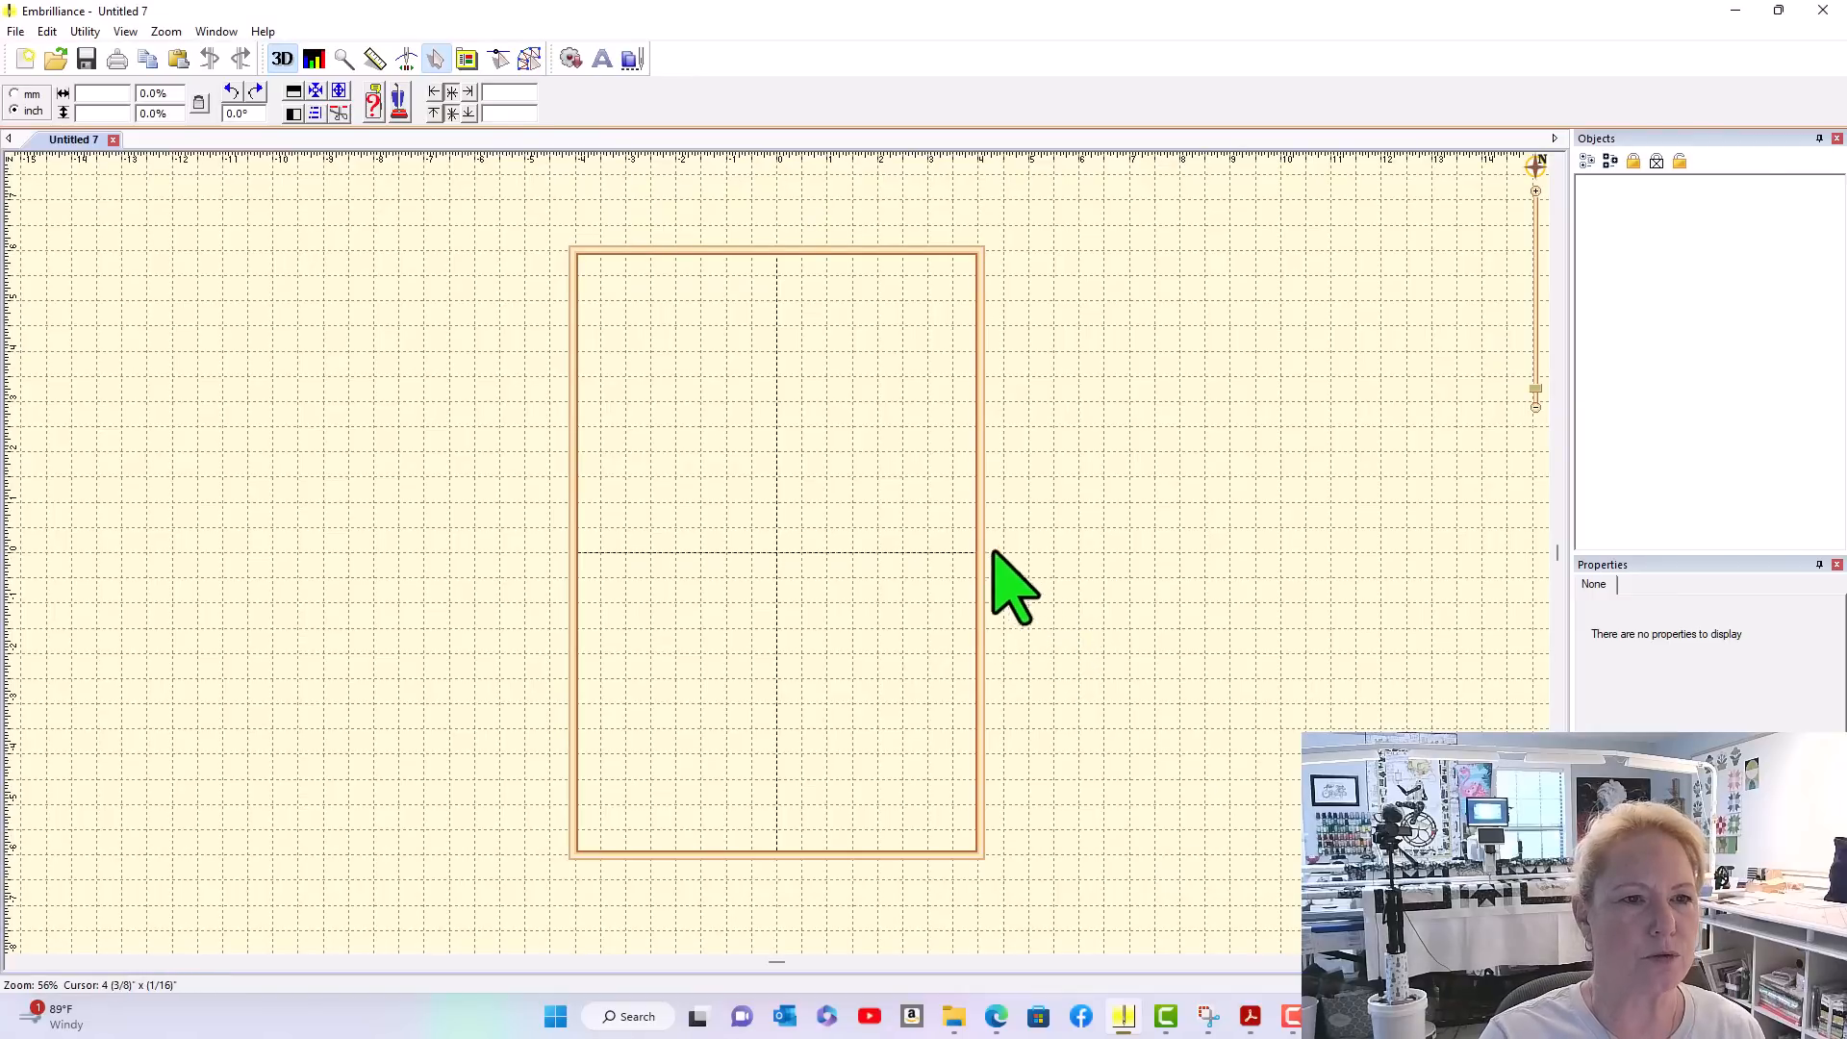
# Enter Create mode on the blank page and import the Strawberry FCM vector file from Downloads
pyautogui.click(529, 59)
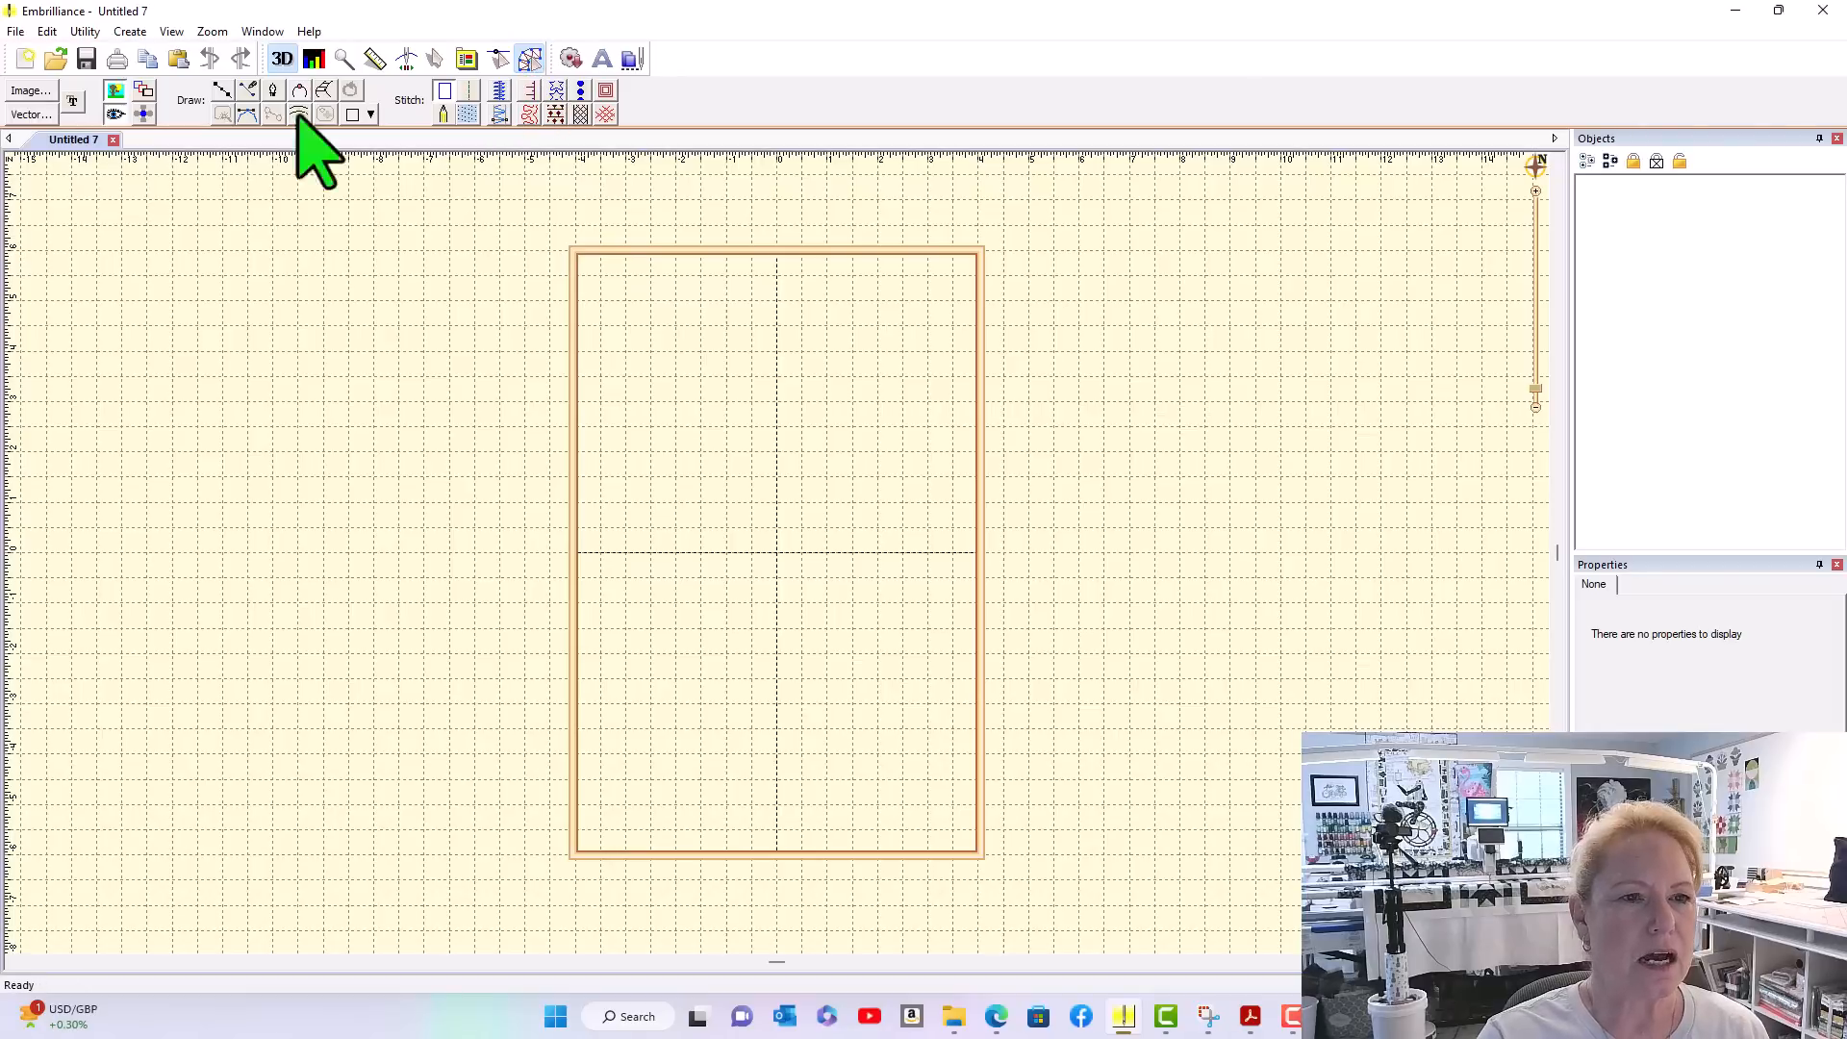
pyautogui.click(29, 116)
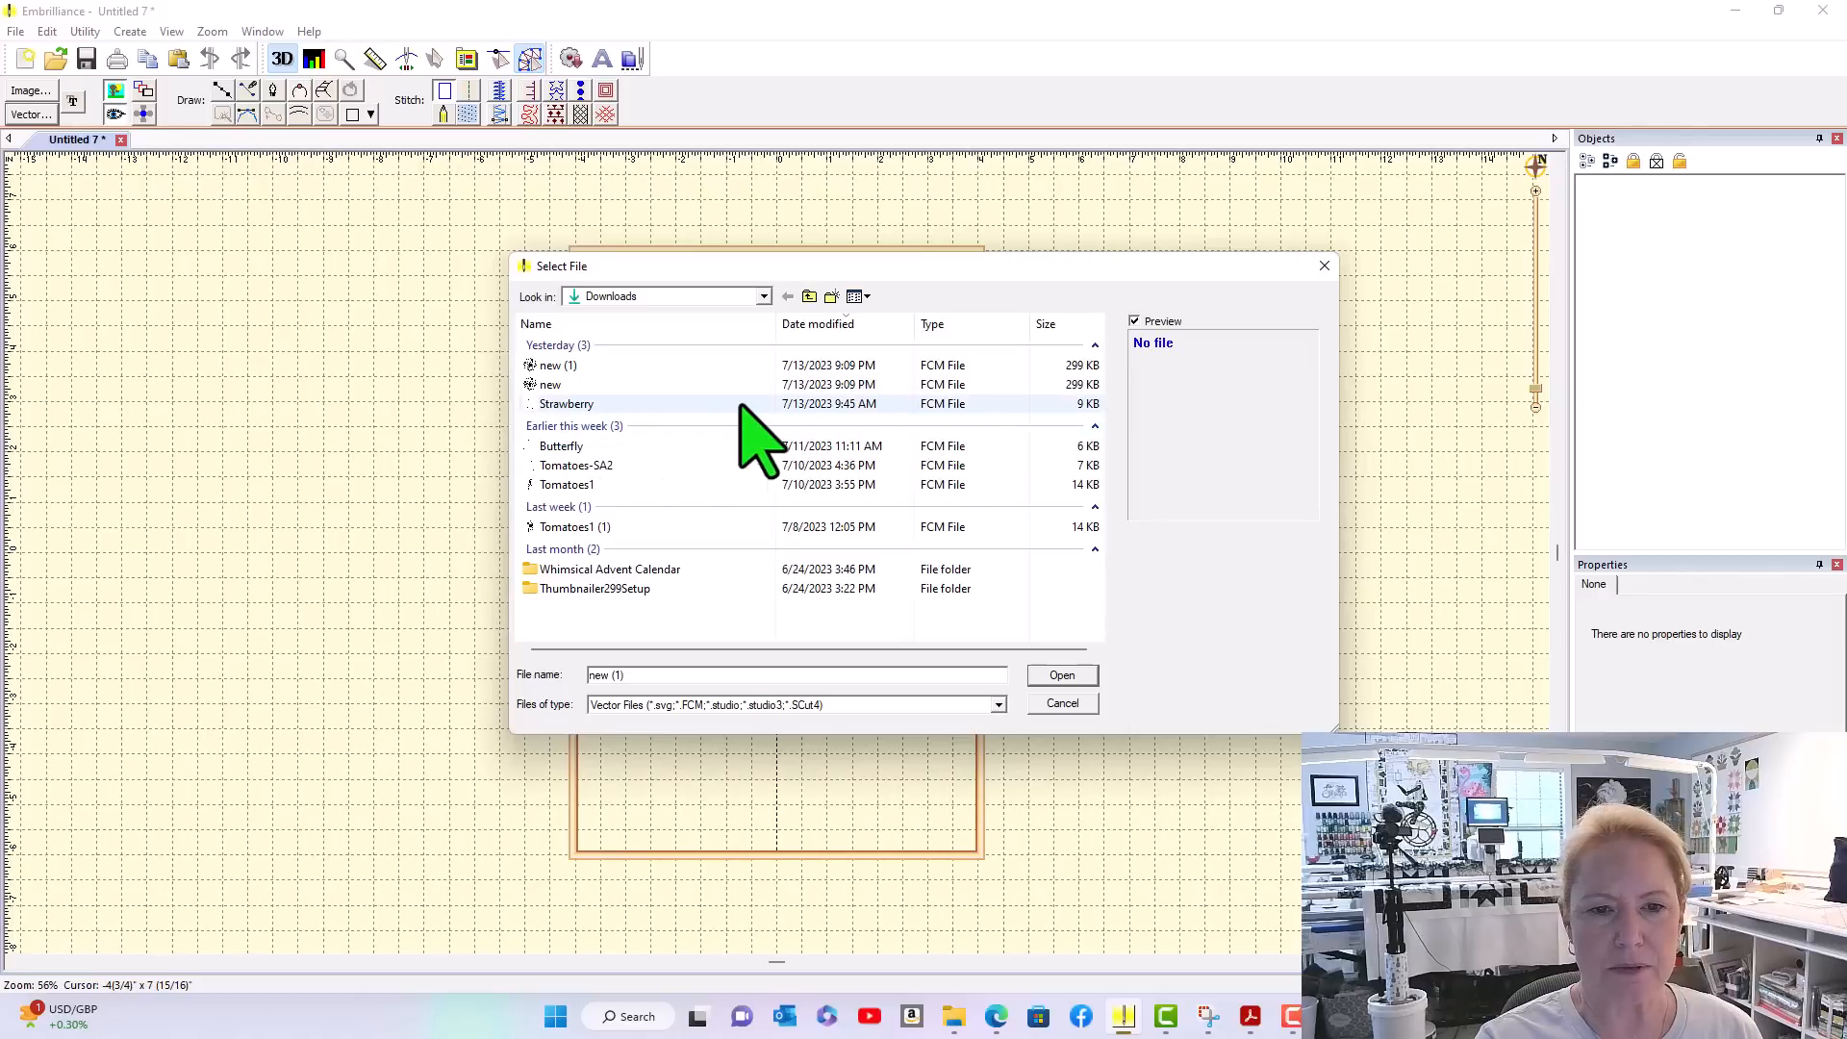
pyautogui.click(648, 404)
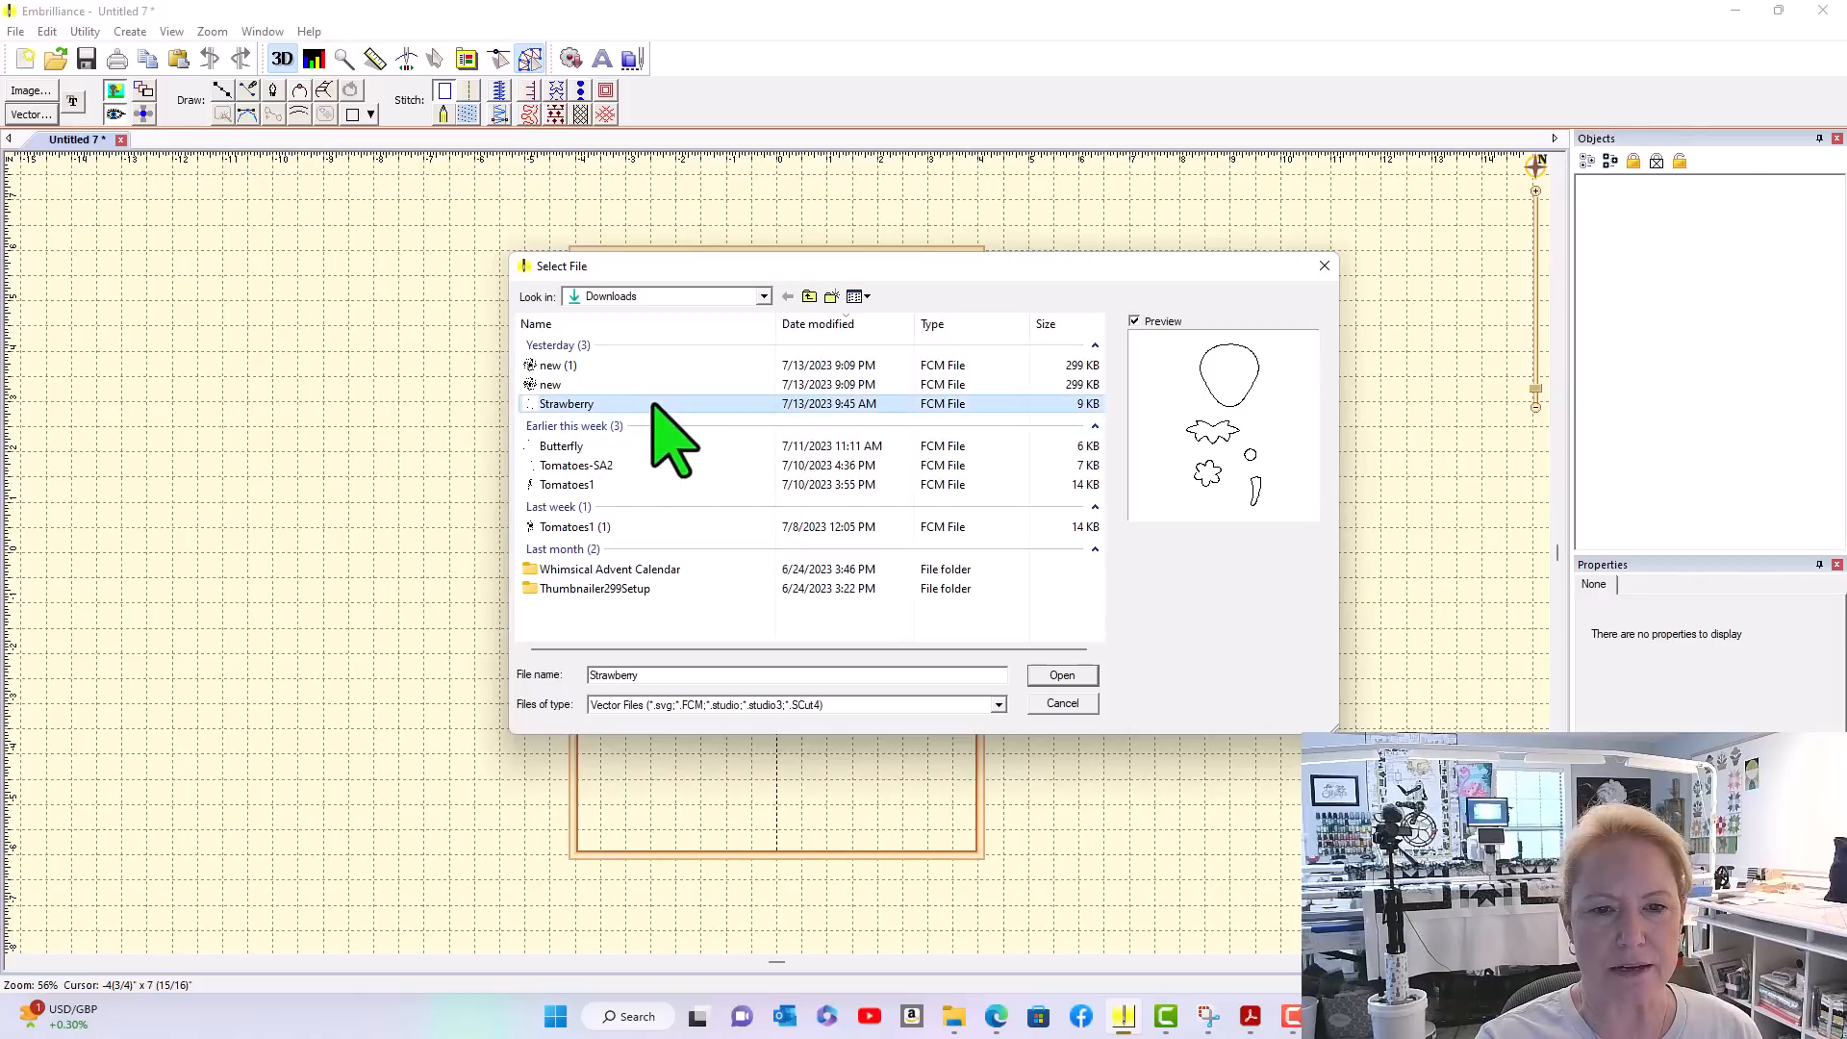
pyautogui.click(1062, 677)
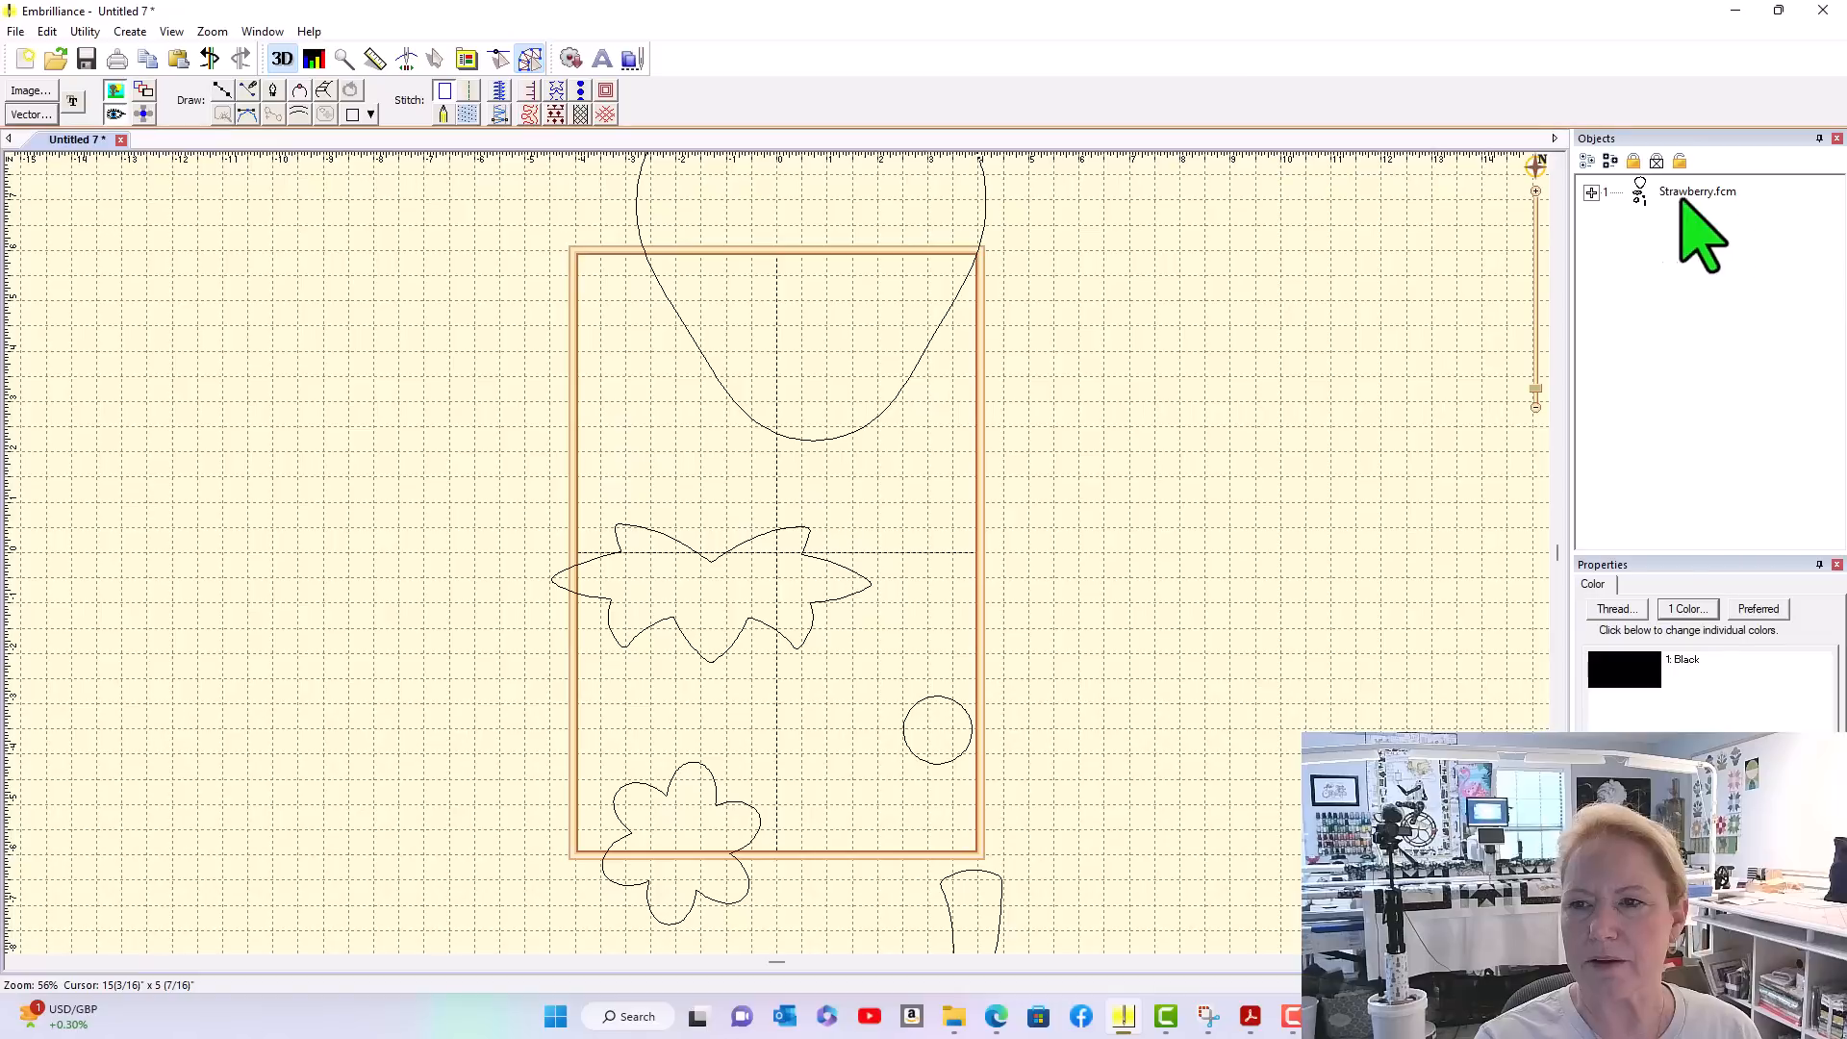
# Expand the Strawberry.fcm object and move its curved stem line first in the object order
pyautogui.click(1593, 194)
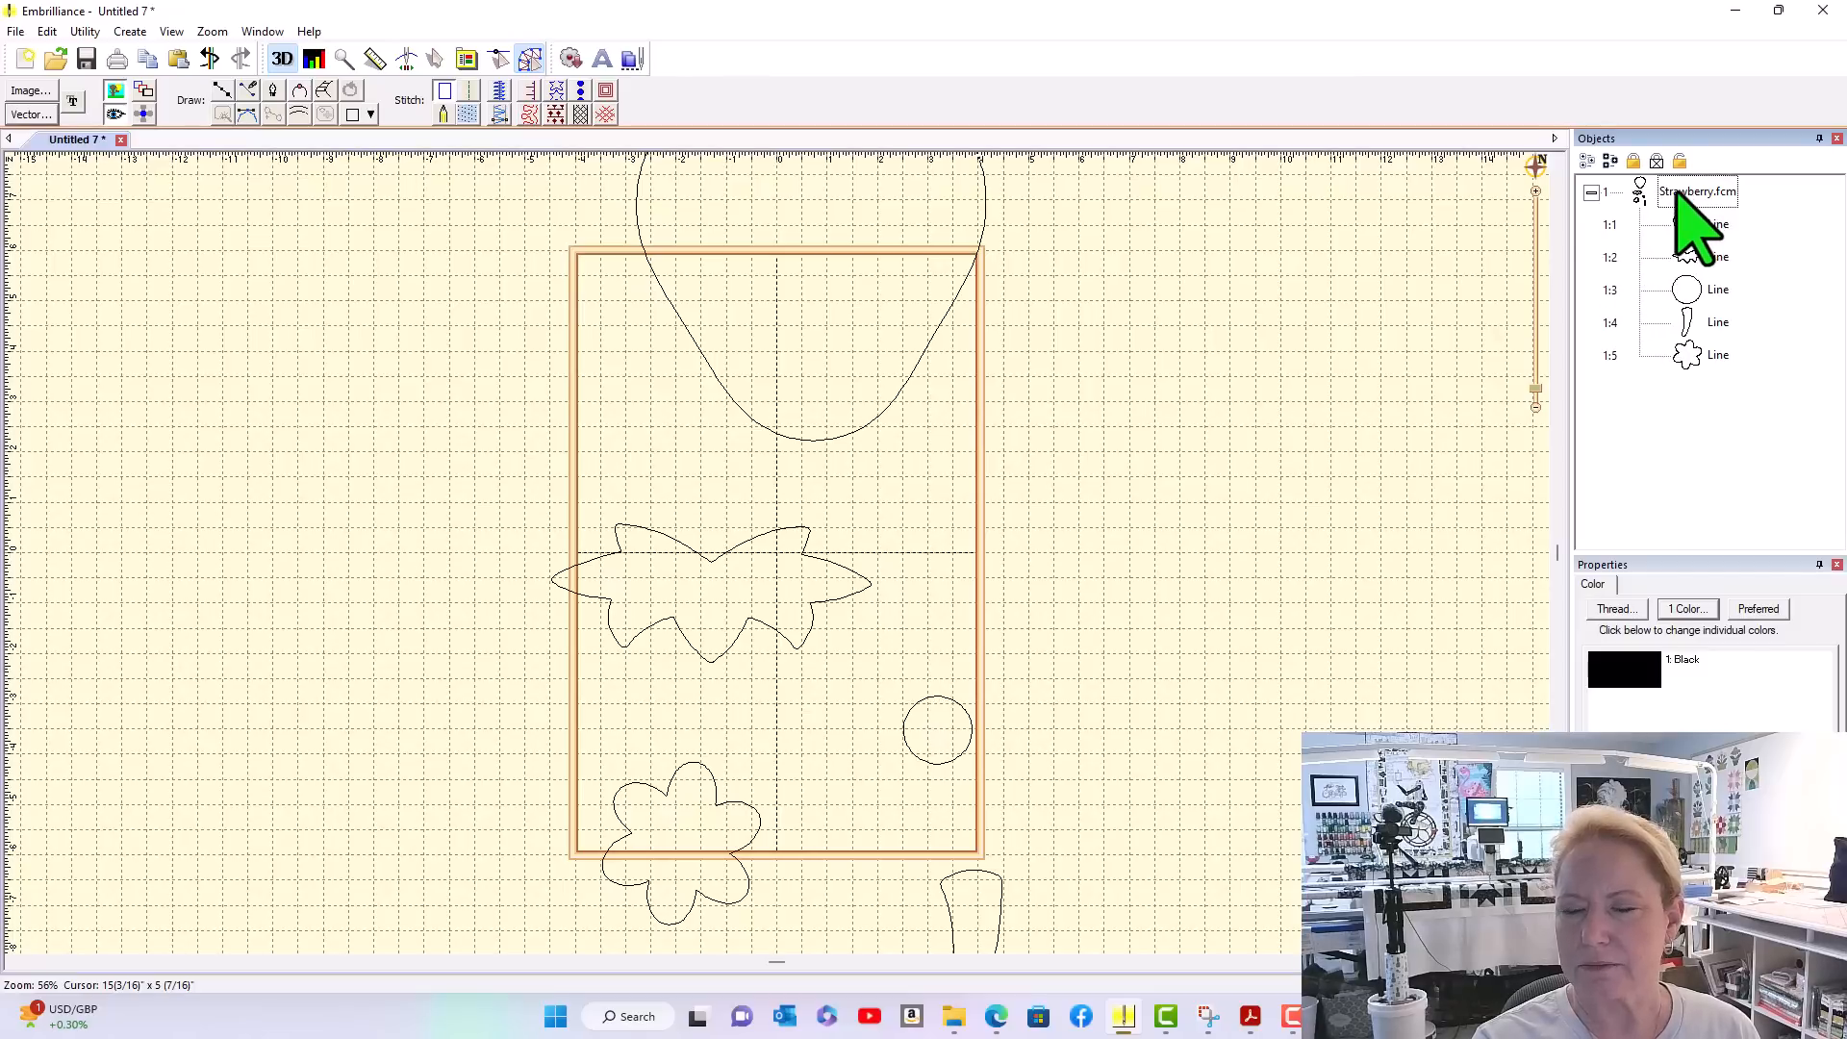
pyautogui.rightClick(1710, 324)
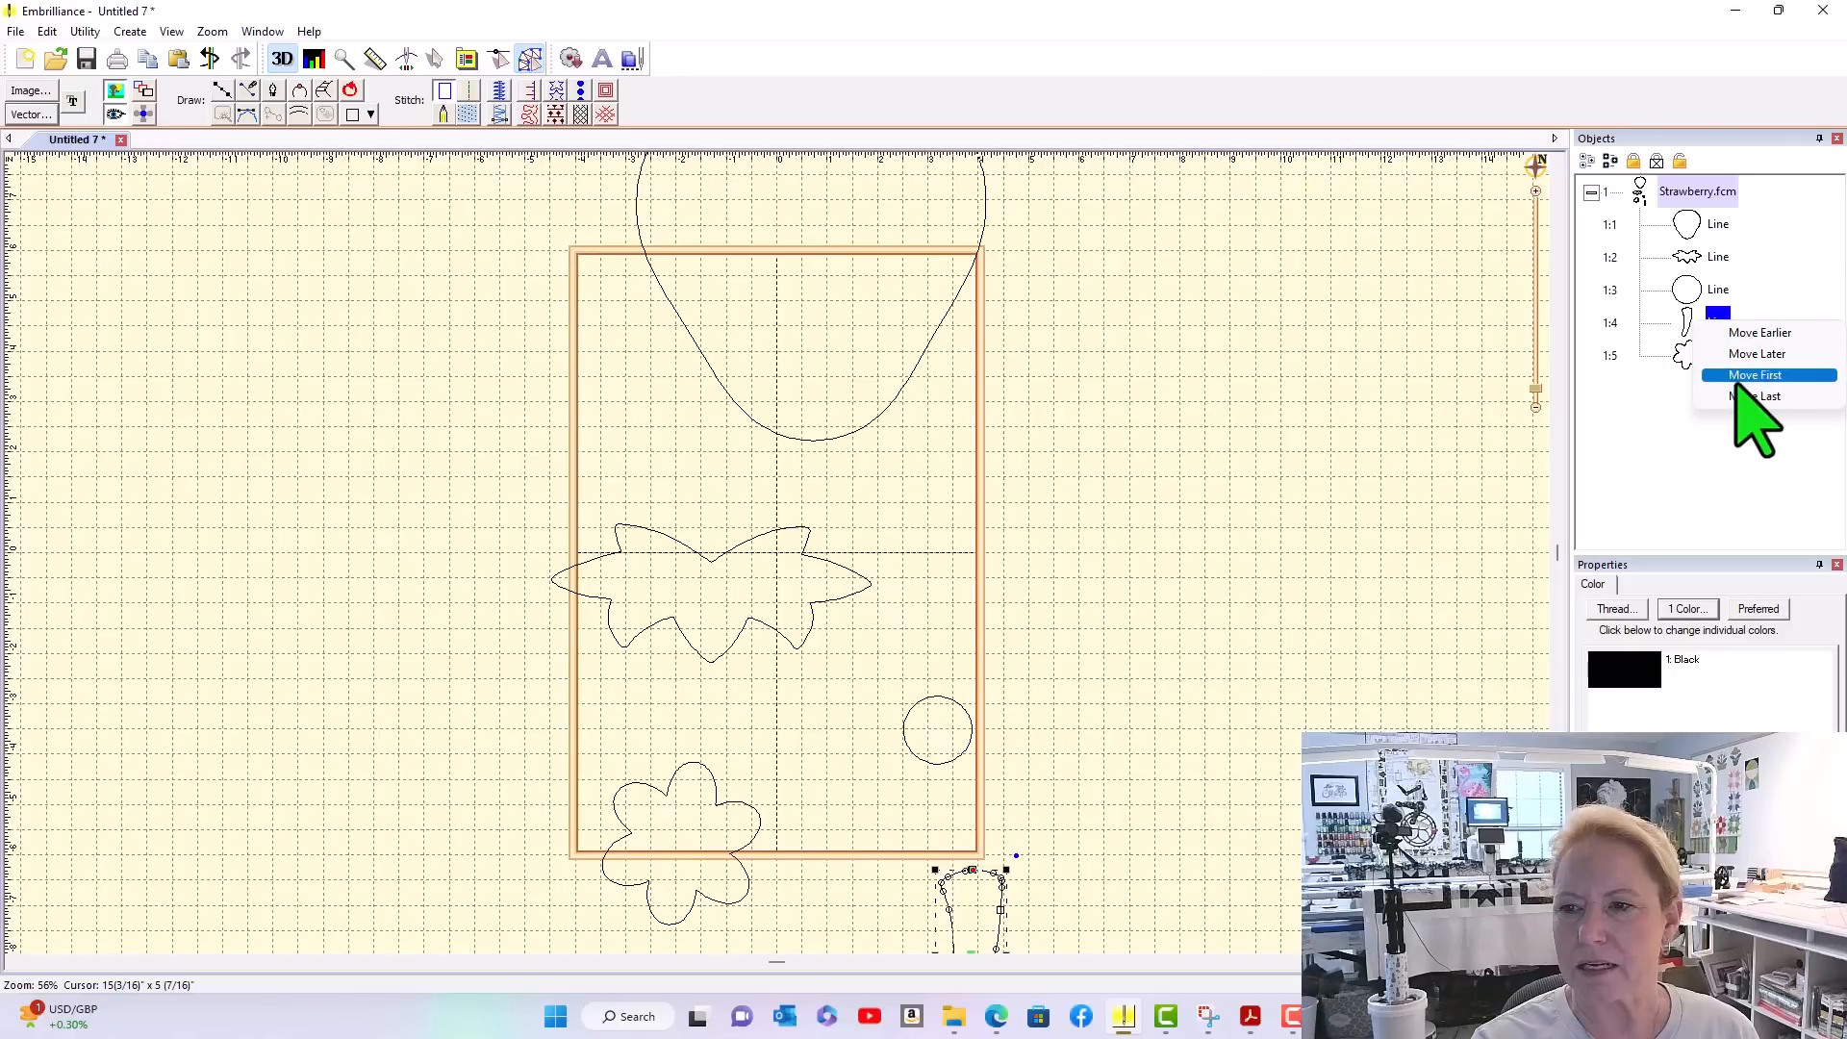
pyautogui.click(1738, 377)
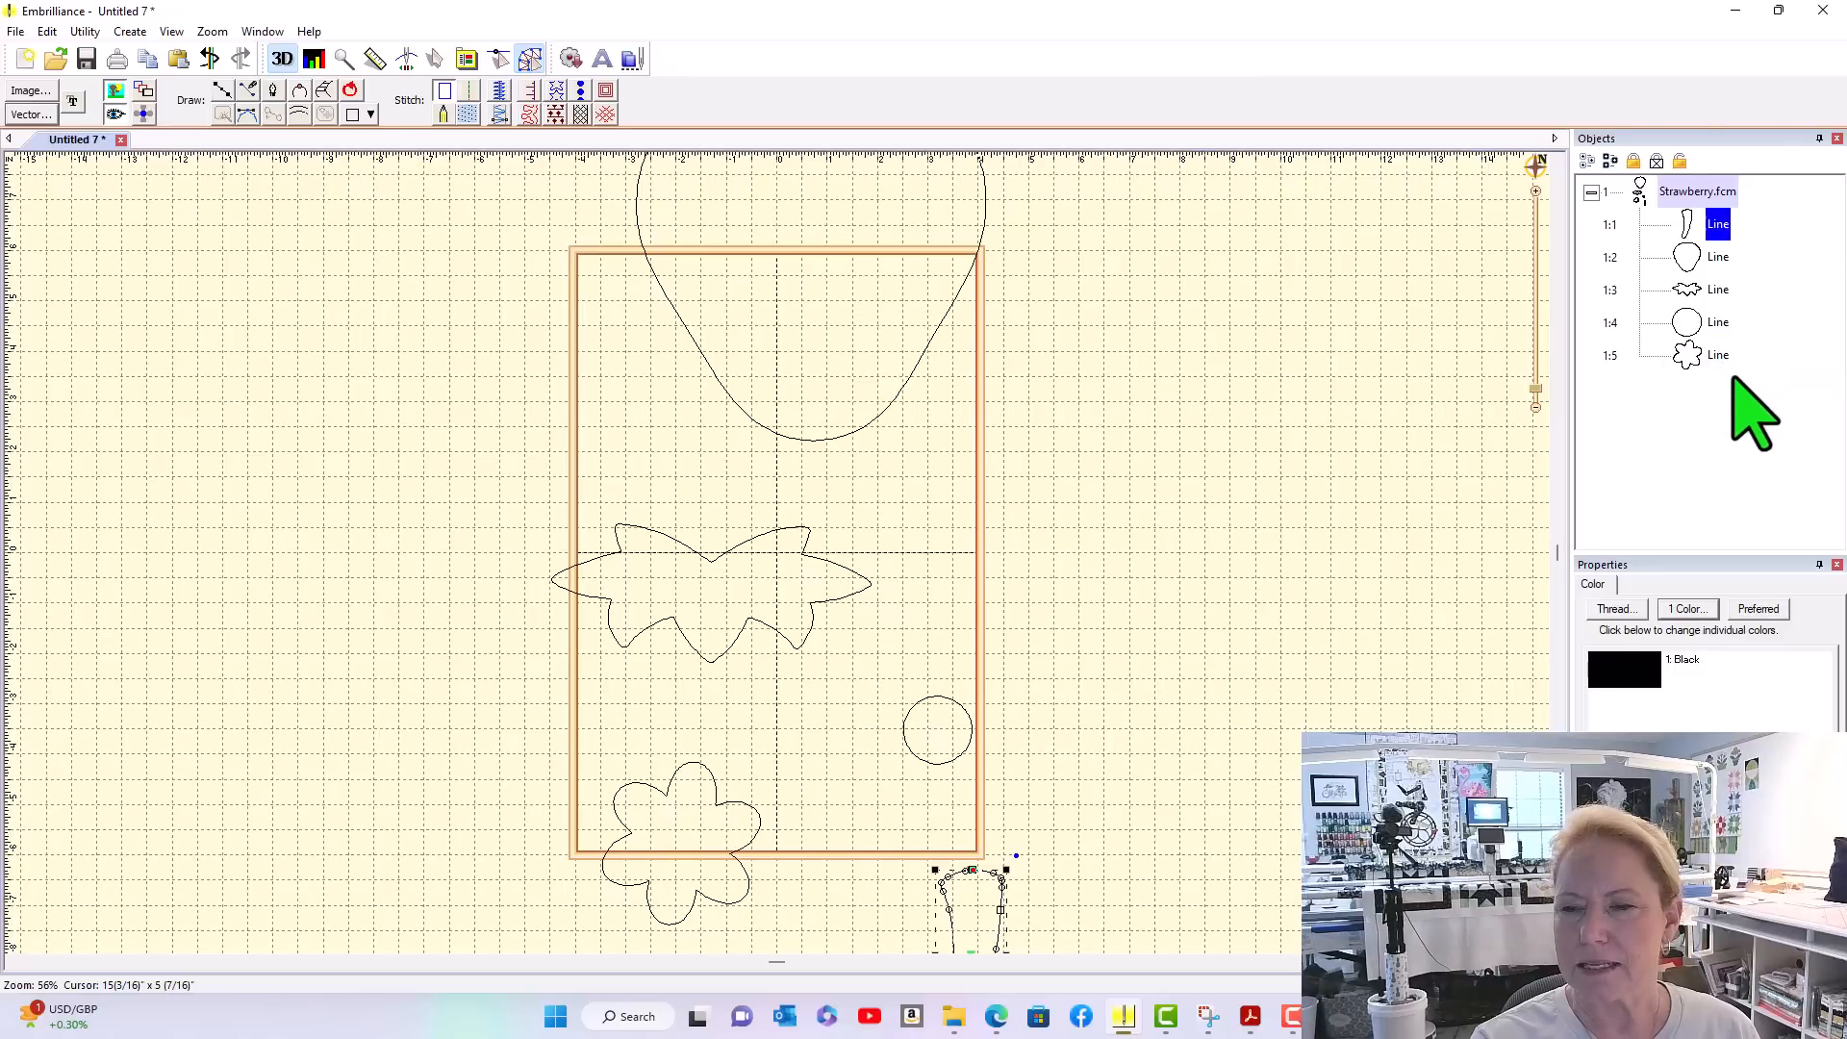
# Delete the berry, leaf cap, circle and flower lines from the Strawberry.fcm object, keeping only the stem
pyautogui.click(1700, 257)
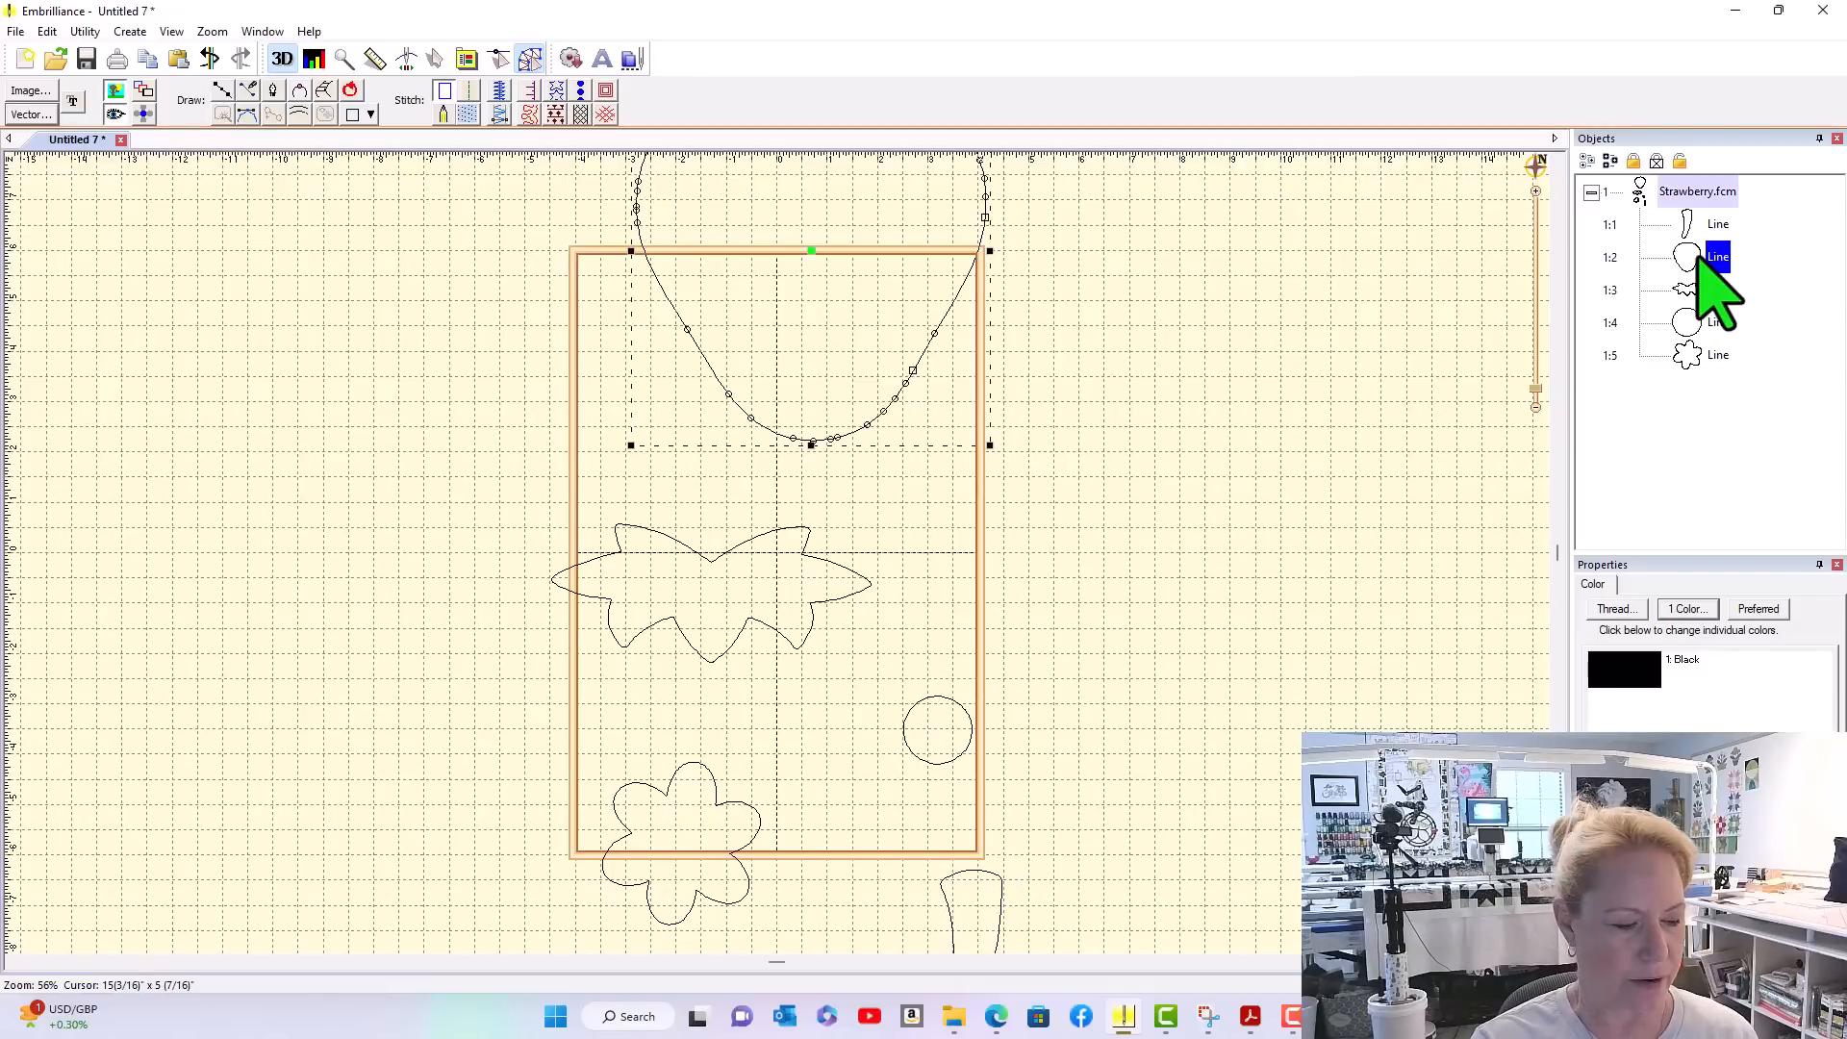
pyautogui.keyDown('shift'); pyautogui.click(1715, 356); pyautogui.keyUp('shift')
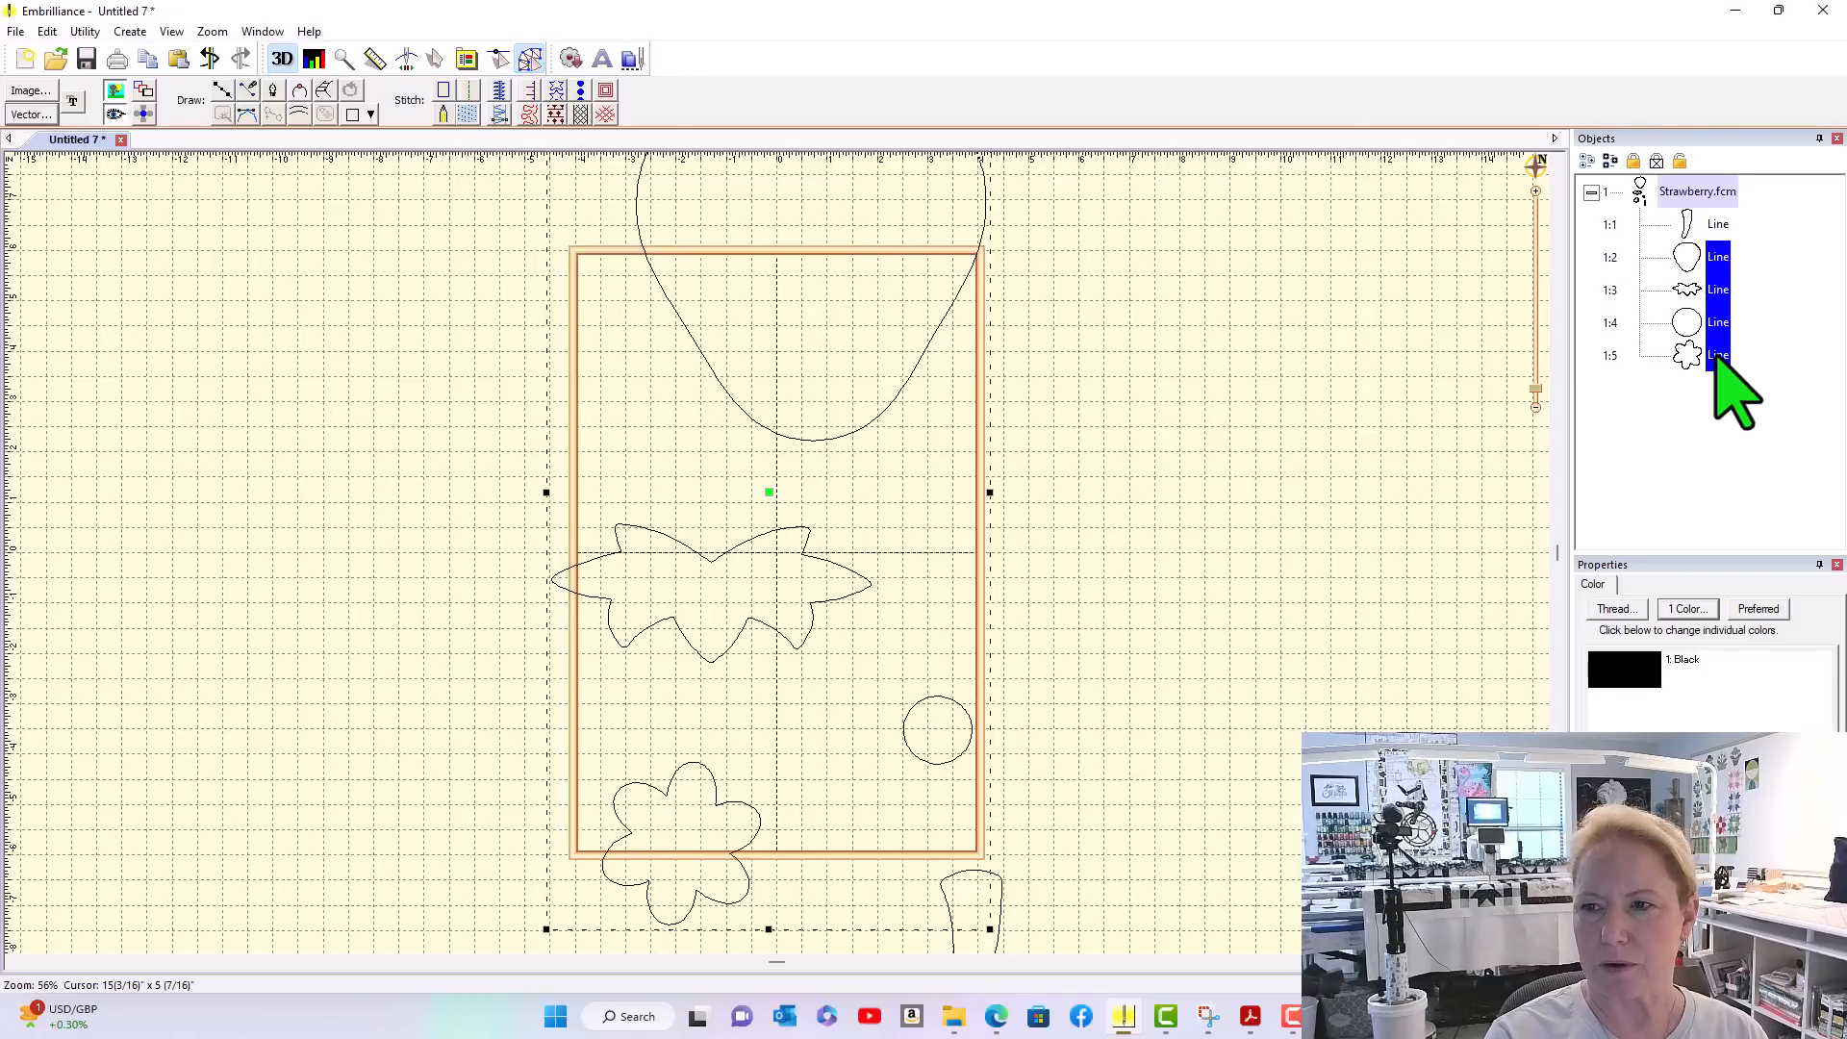
pyautogui.press('Delete')
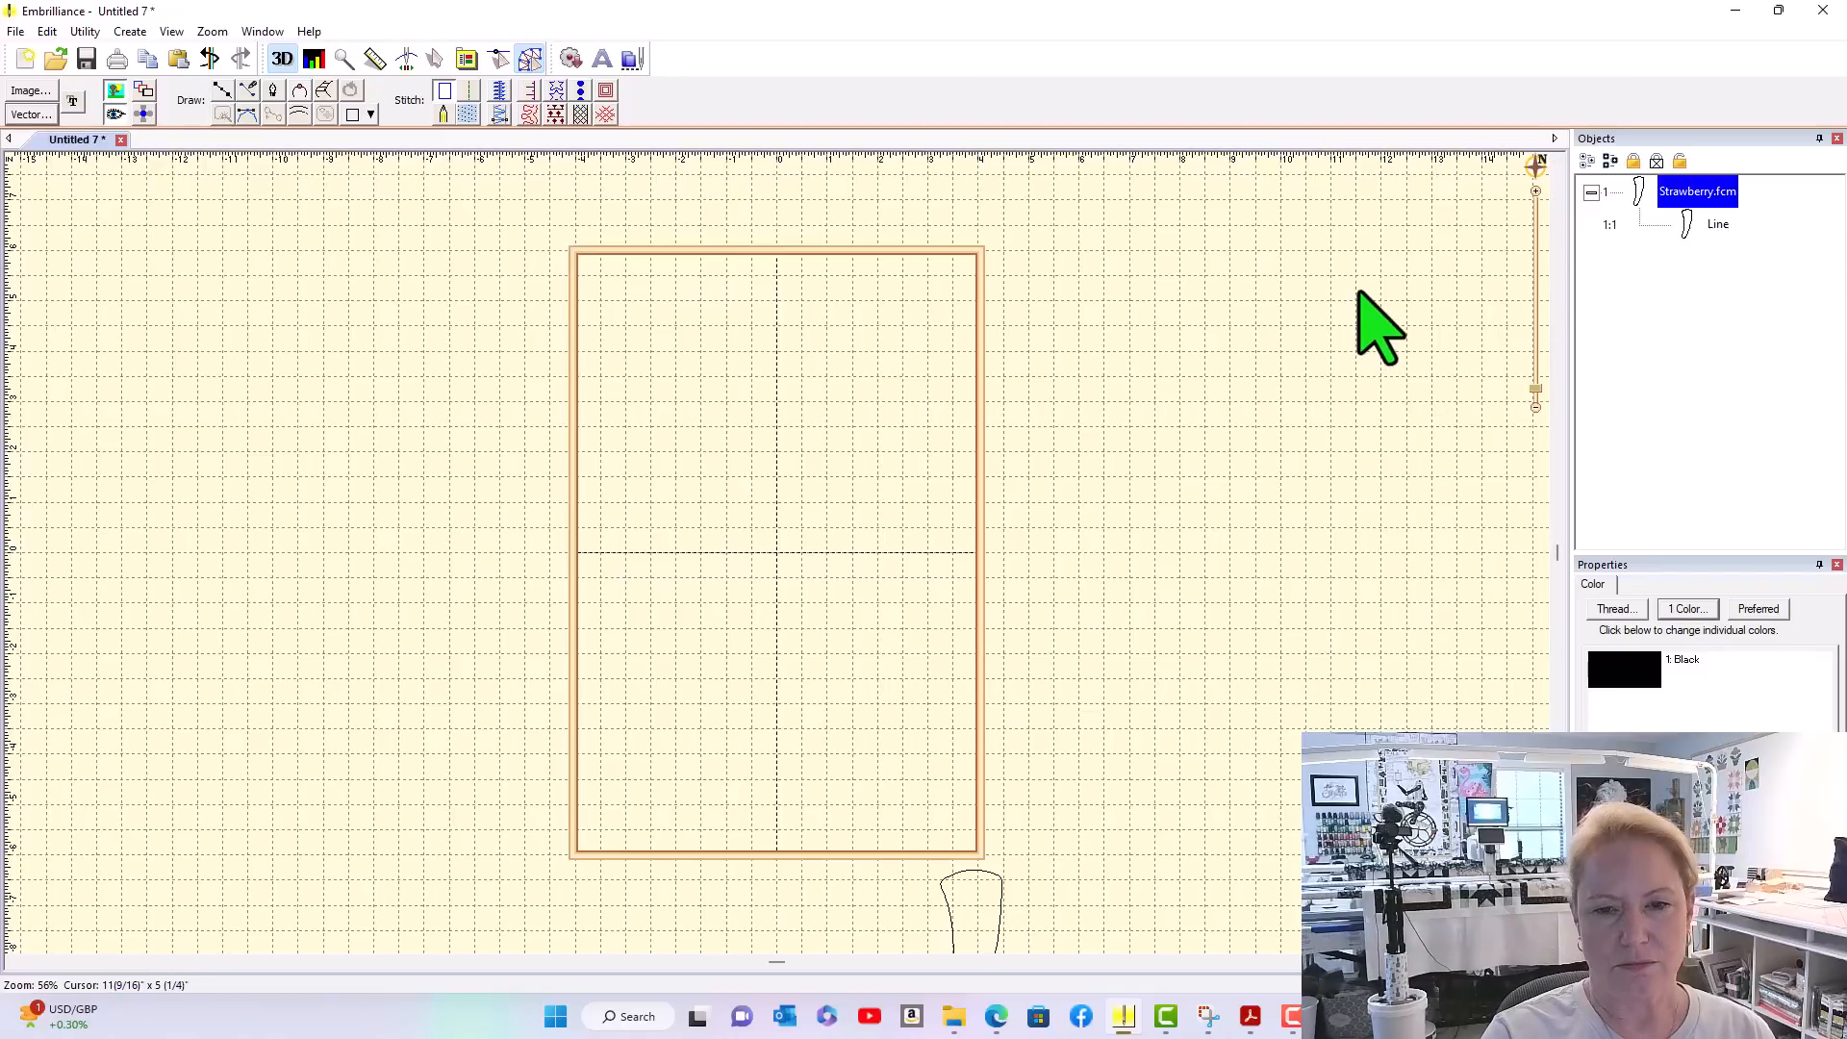
# Move the stem outline into the upper middle of the hoop and rotate it slightly counter-clockwise
pyautogui.click(984, 872)
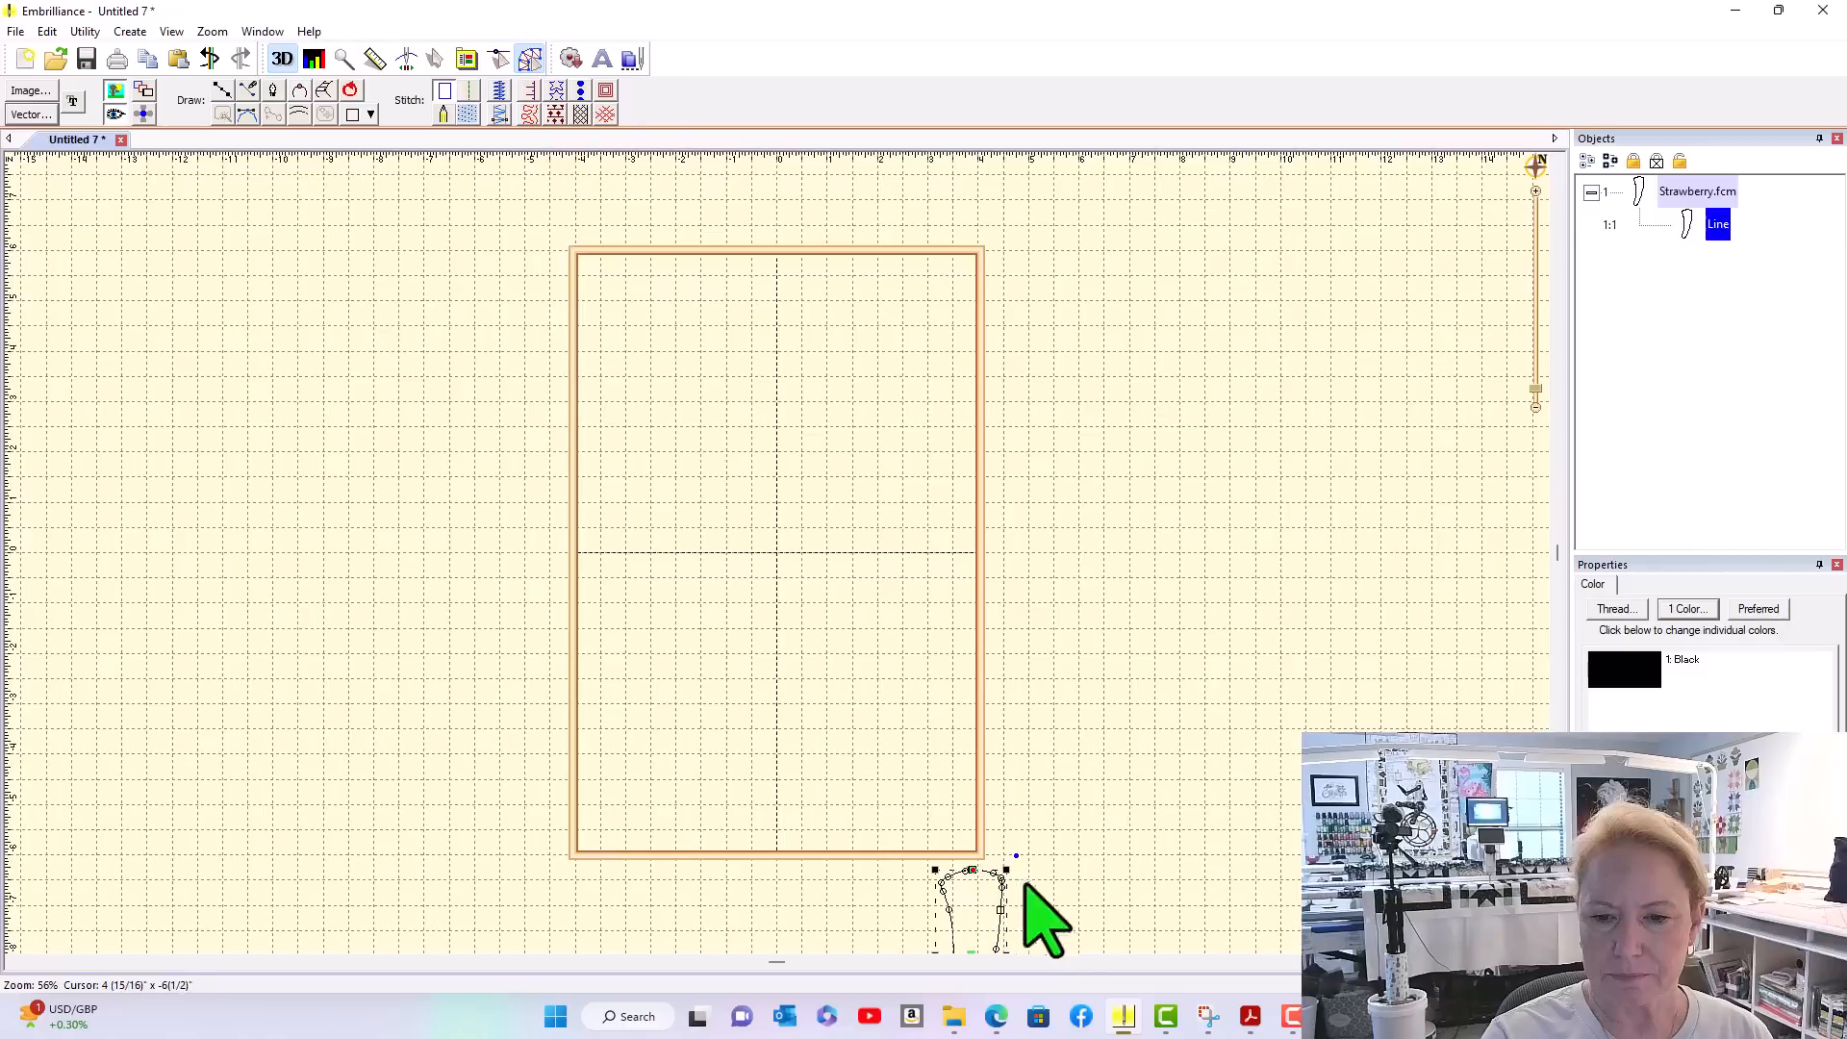
pyautogui.moveTo(974, 981); pyautogui.dragTo(773, 439)
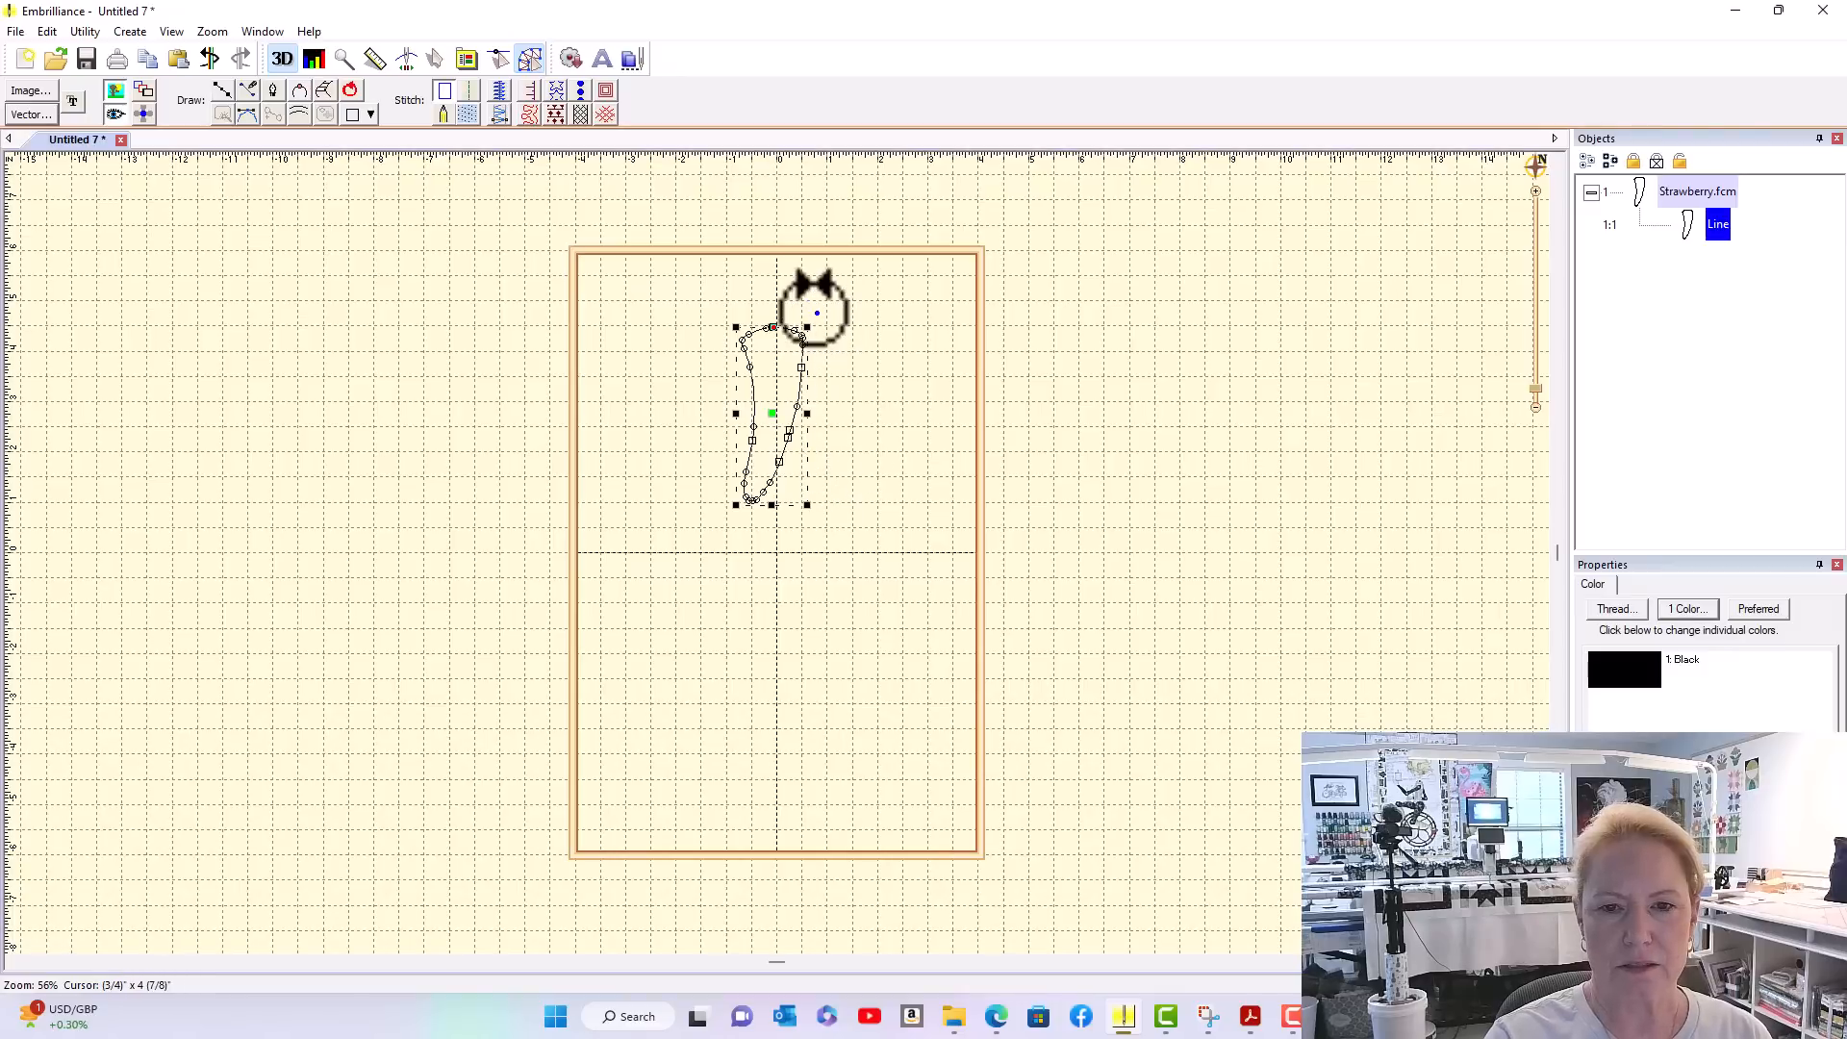
pyautogui.moveTo(812, 306); pyautogui.dragTo(796, 306)
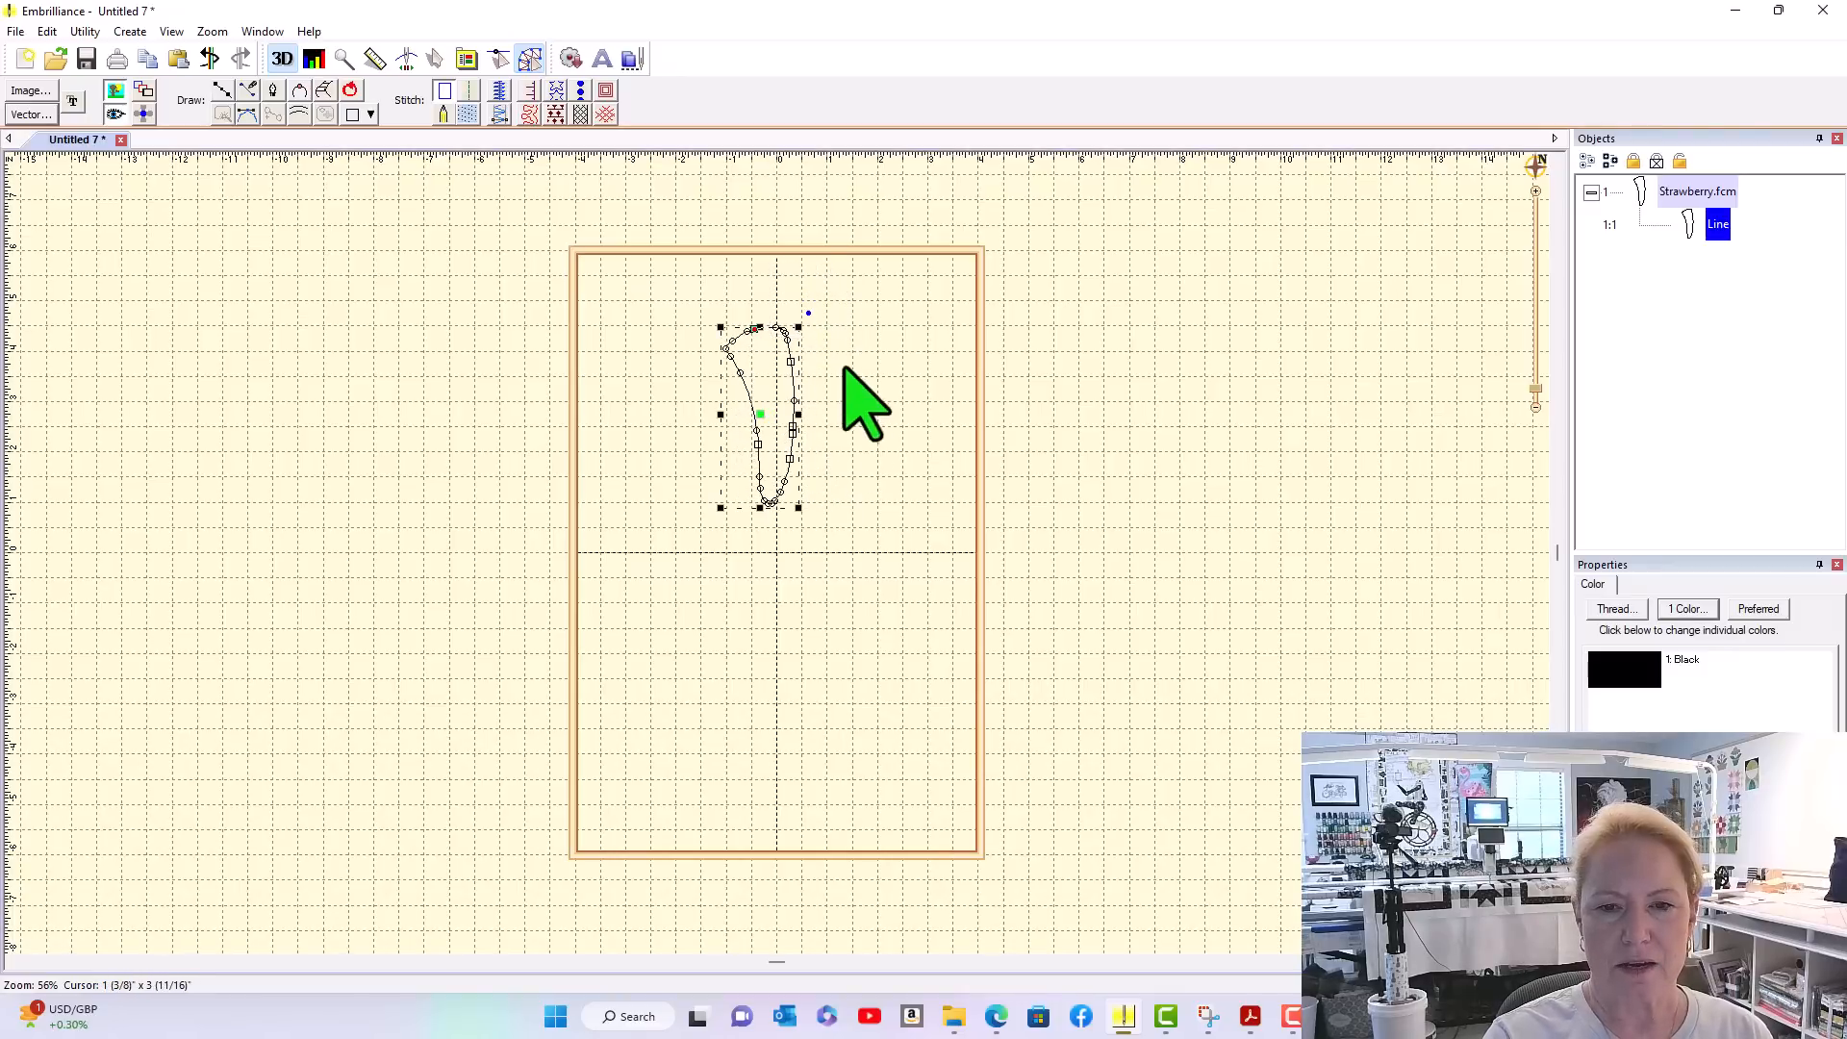
pyautogui.click(862, 366)
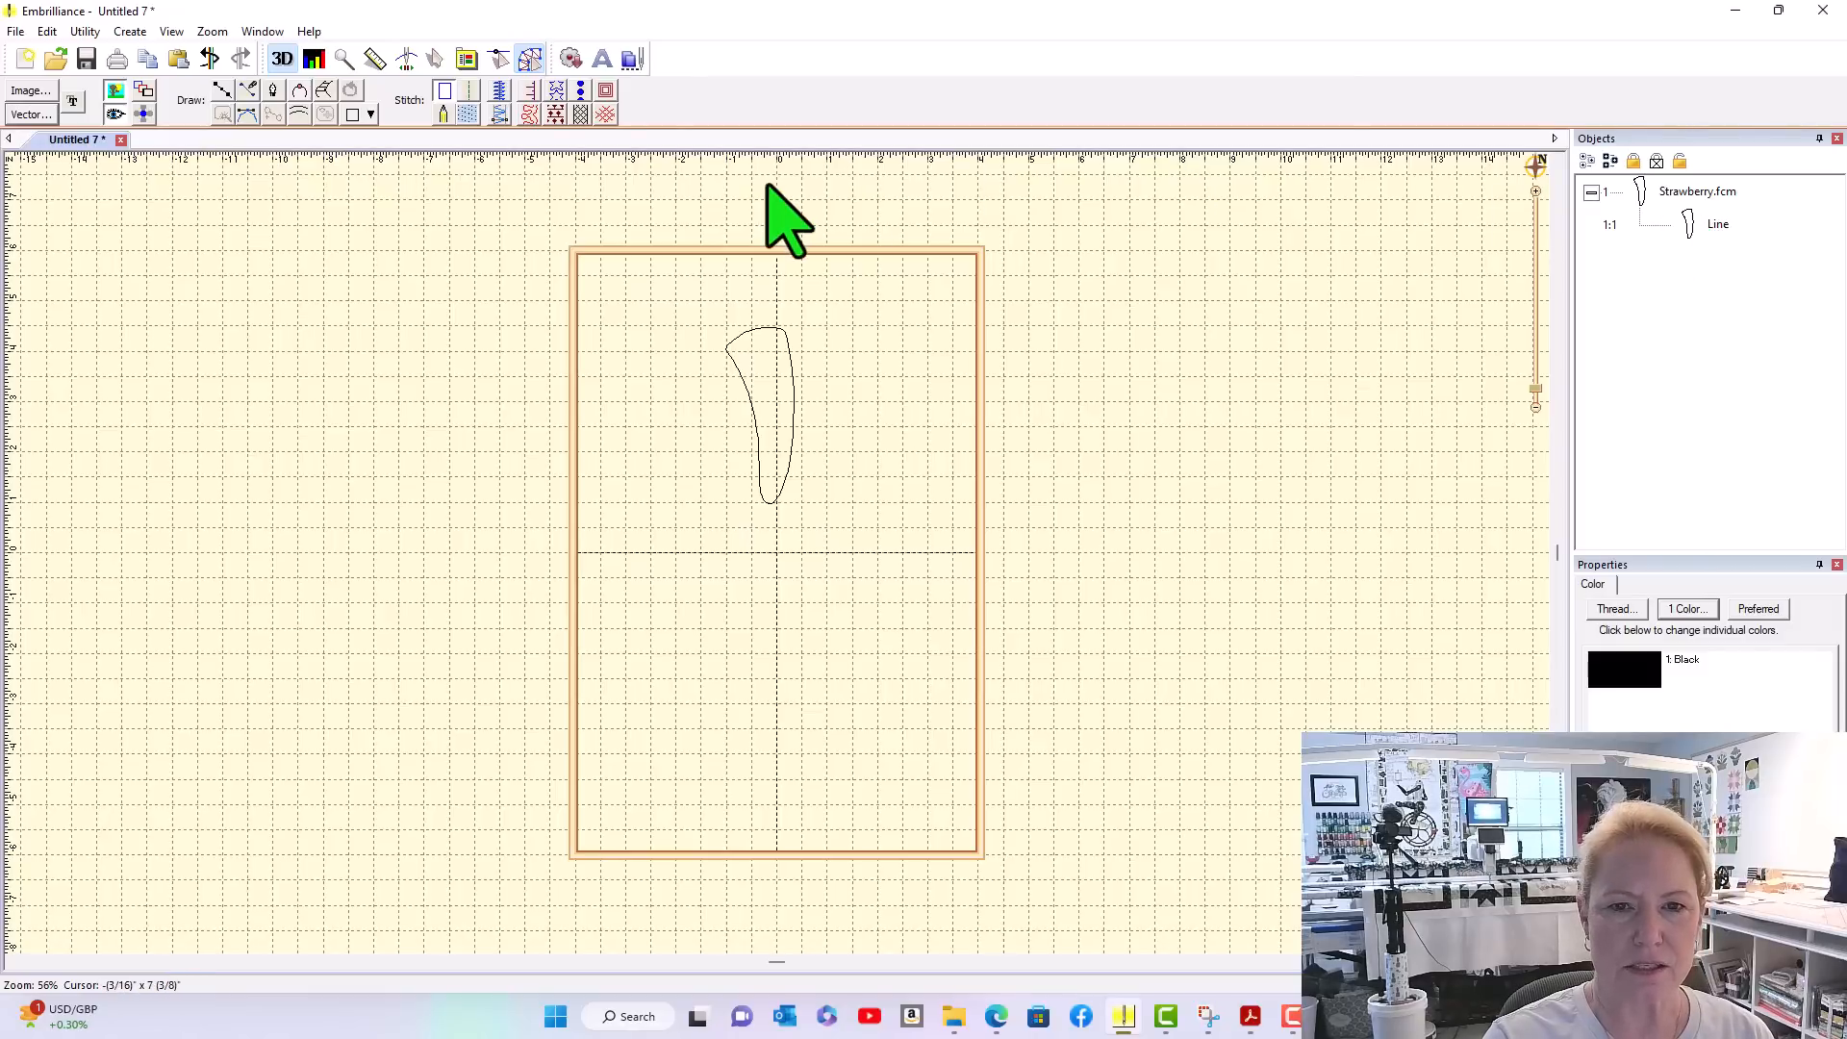
# Begin a new design on the page and import the Strawberry FCM vector file from Downloads into it
pyautogui.click(127, 30)
pyautogui.moveTo(154, 74)
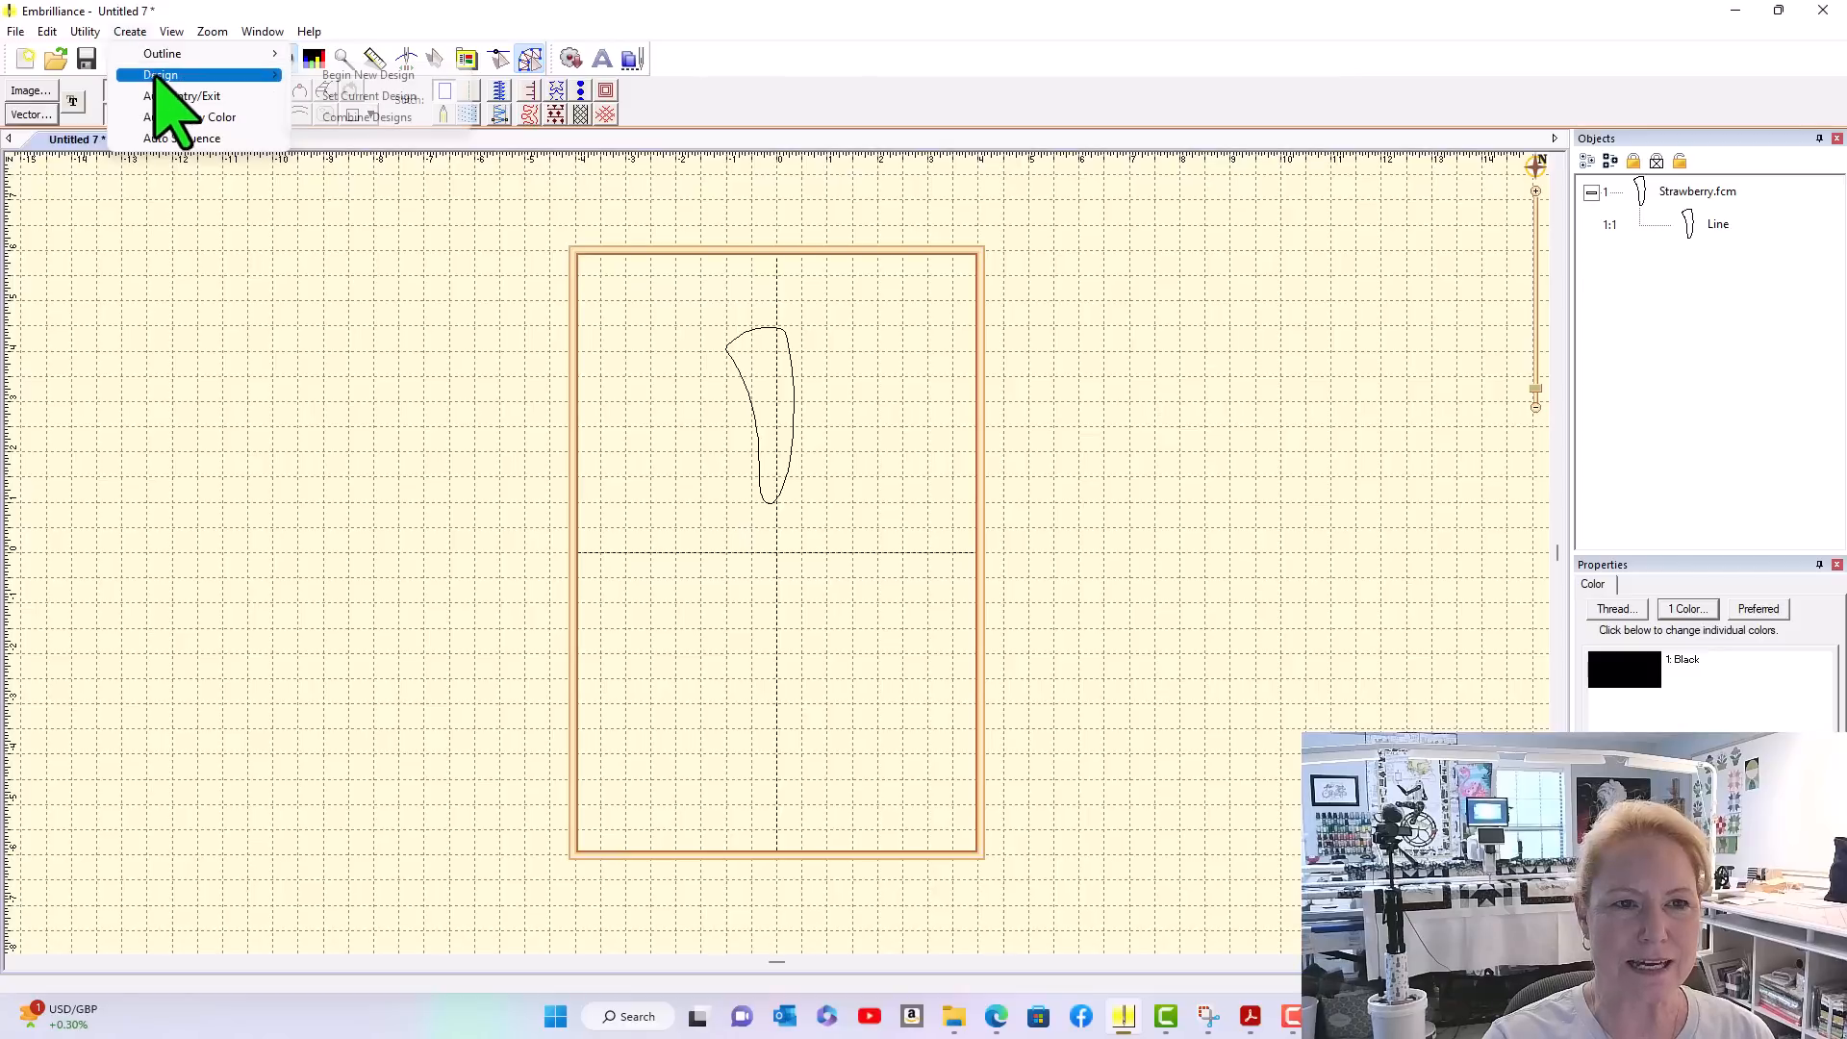
pyautogui.click(346, 75)
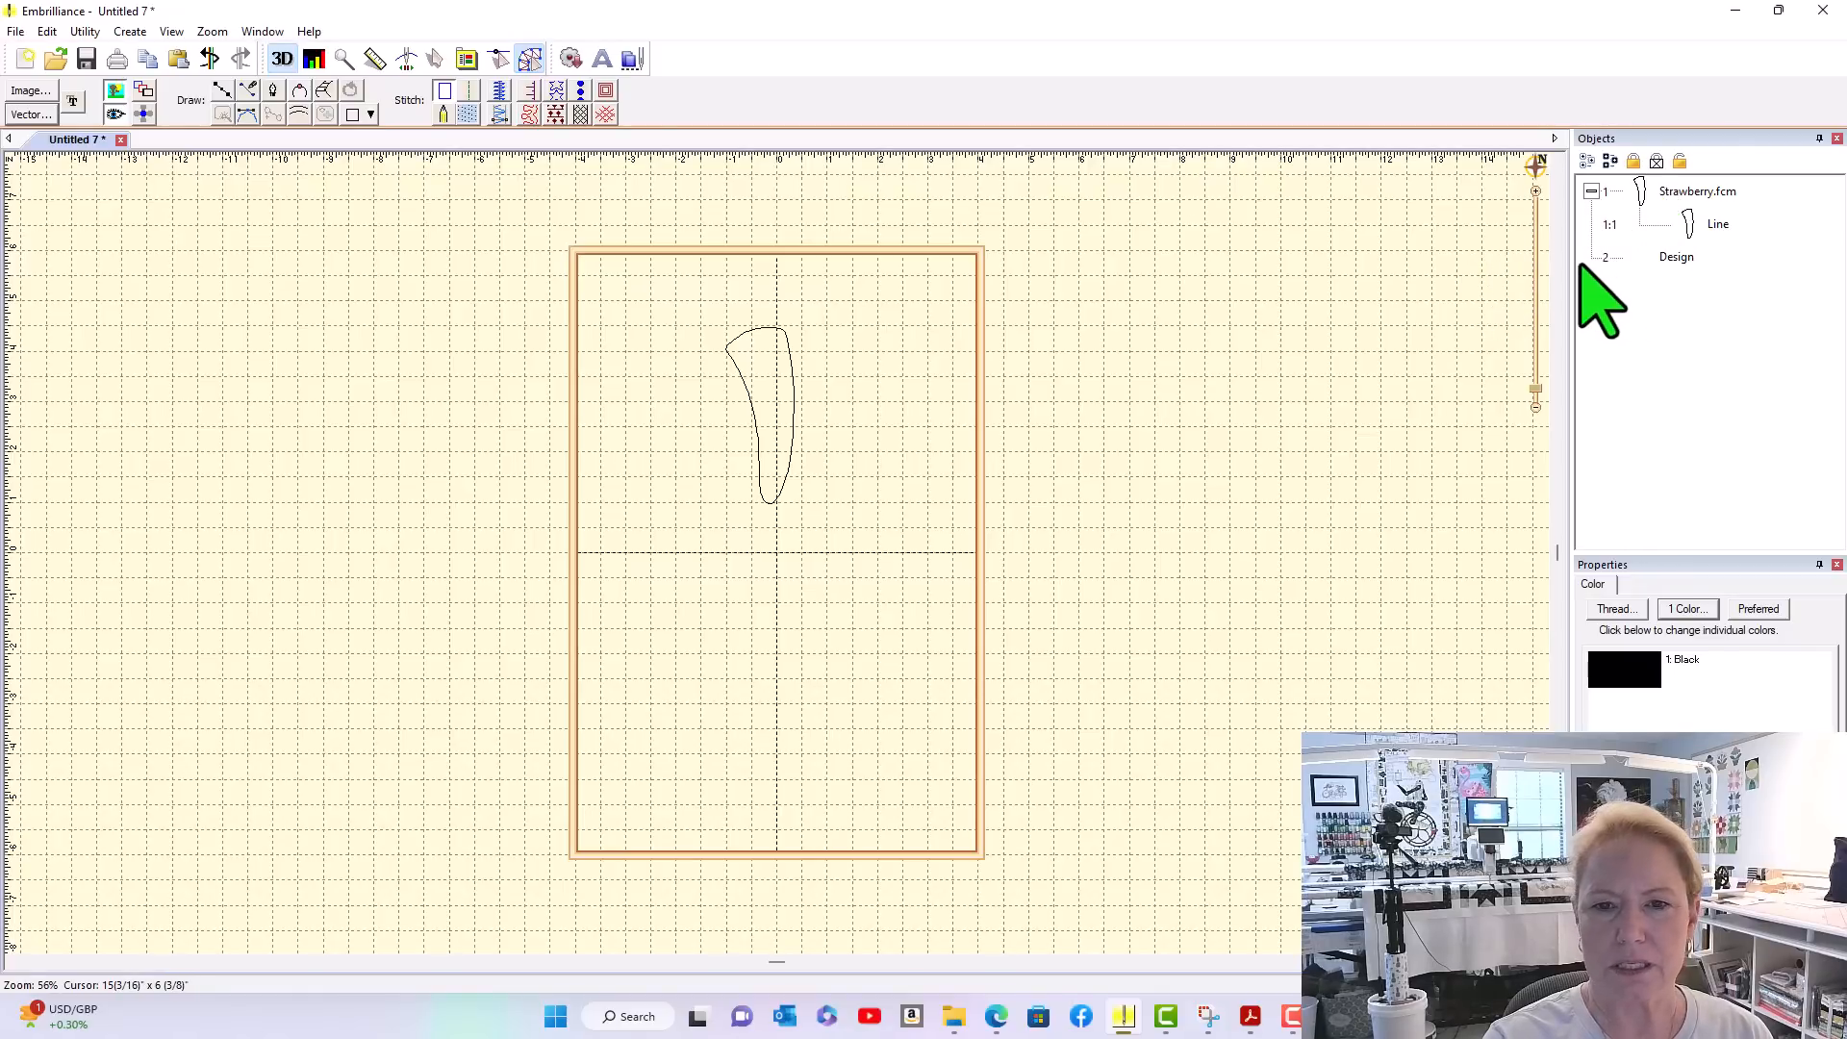
pyautogui.click(29, 115)
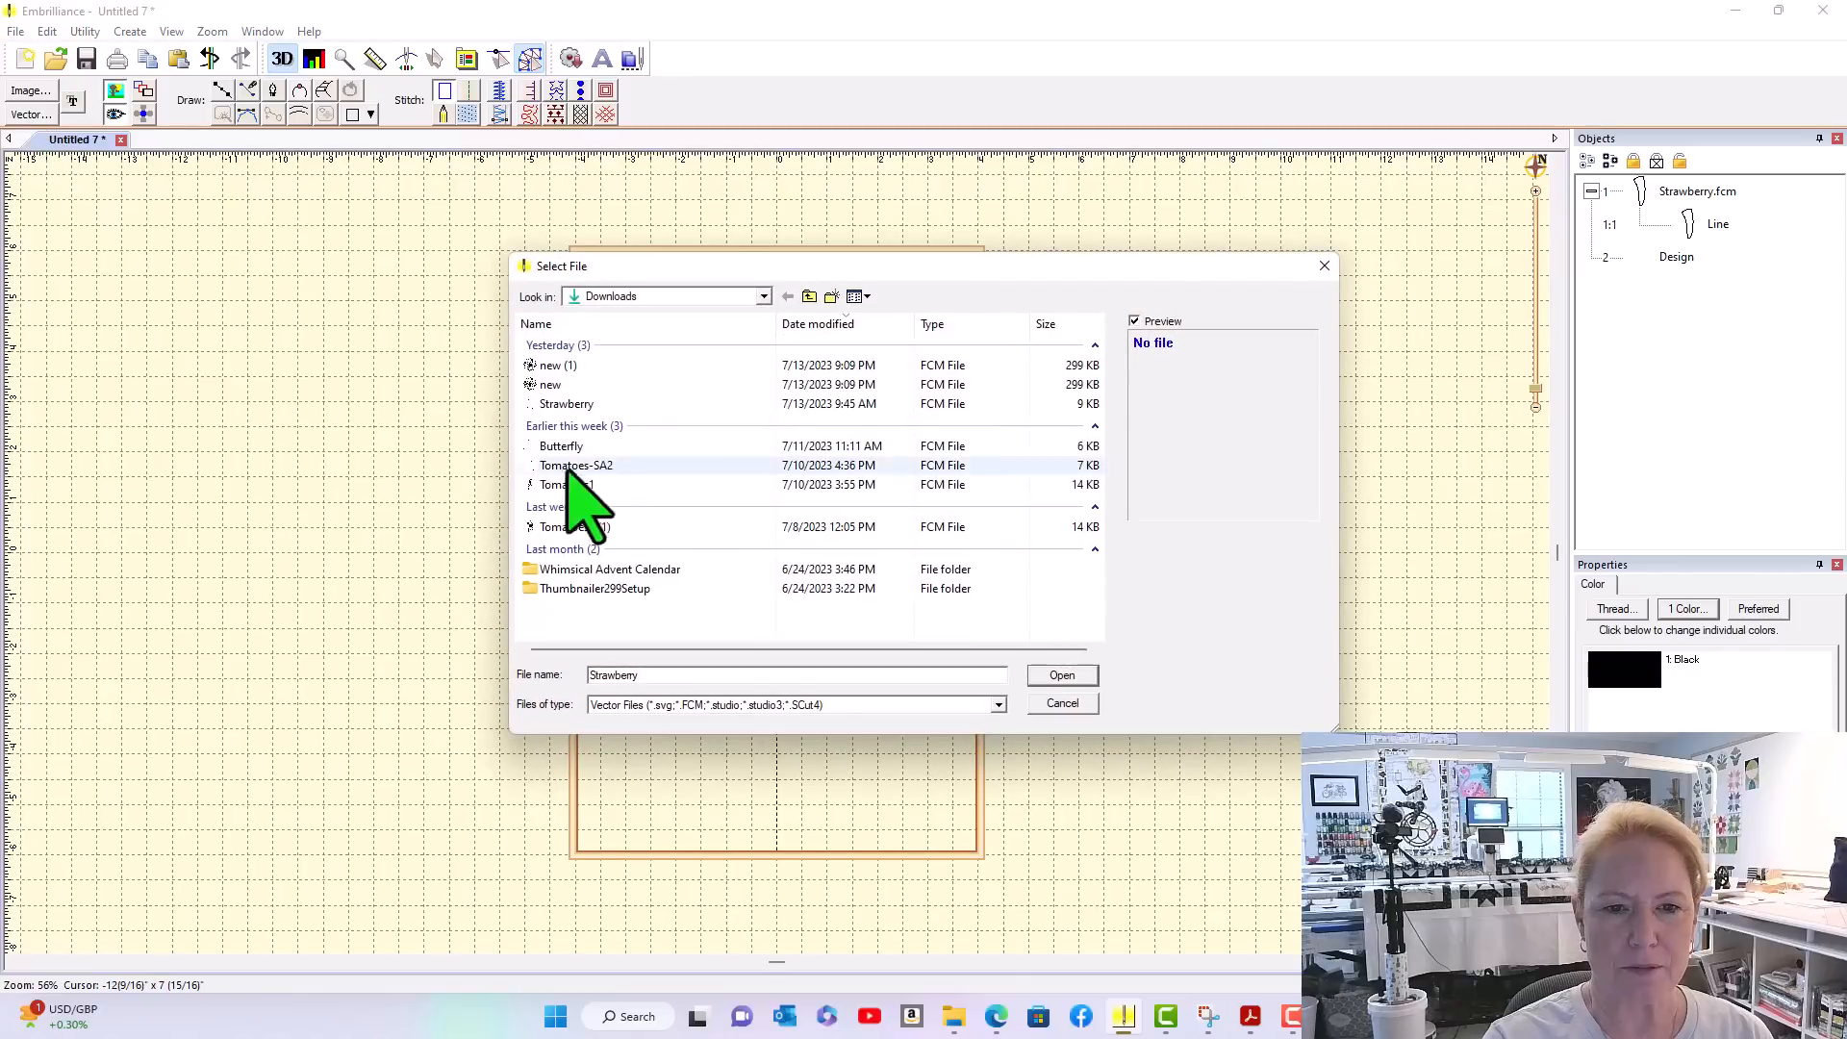
pyautogui.click(604, 403)
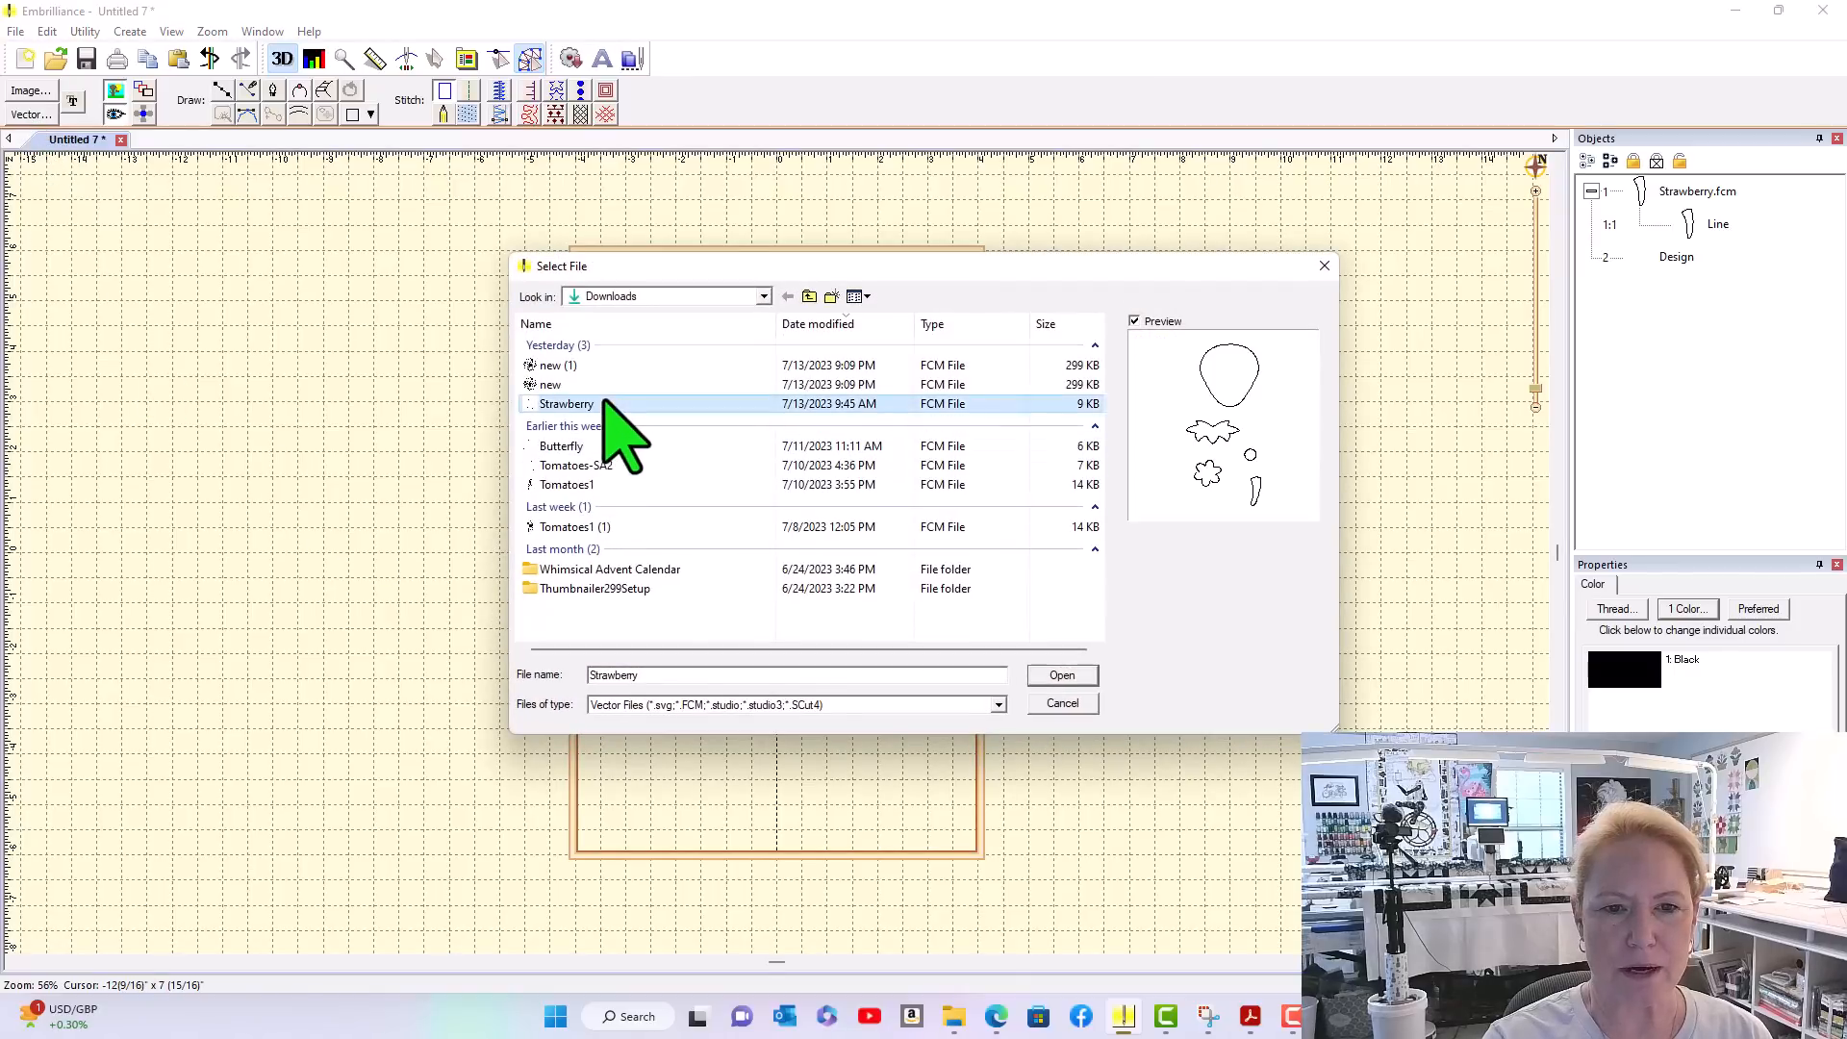
pyautogui.click(1062, 676)
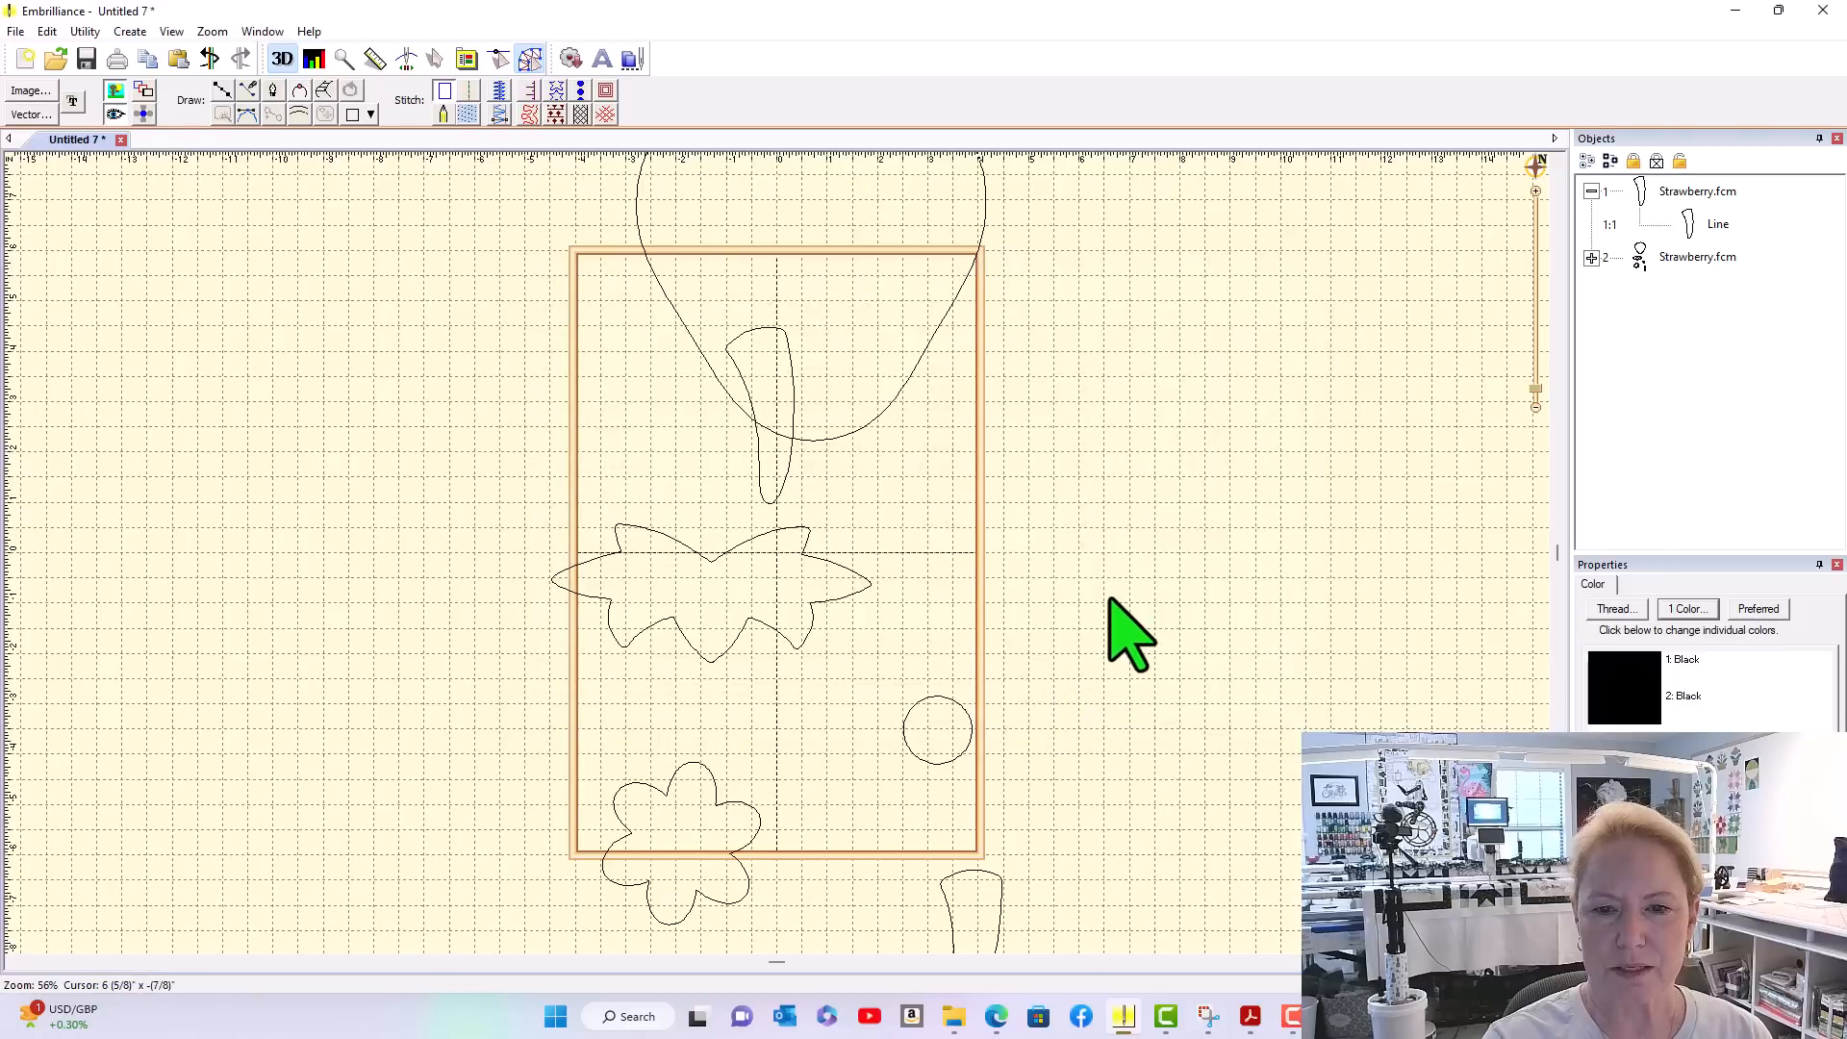
# Delete the leaf cap, circle, stem and flower lines from the second Strawberry.fcm object, keeping only the berry
pyautogui.click(1592, 258)
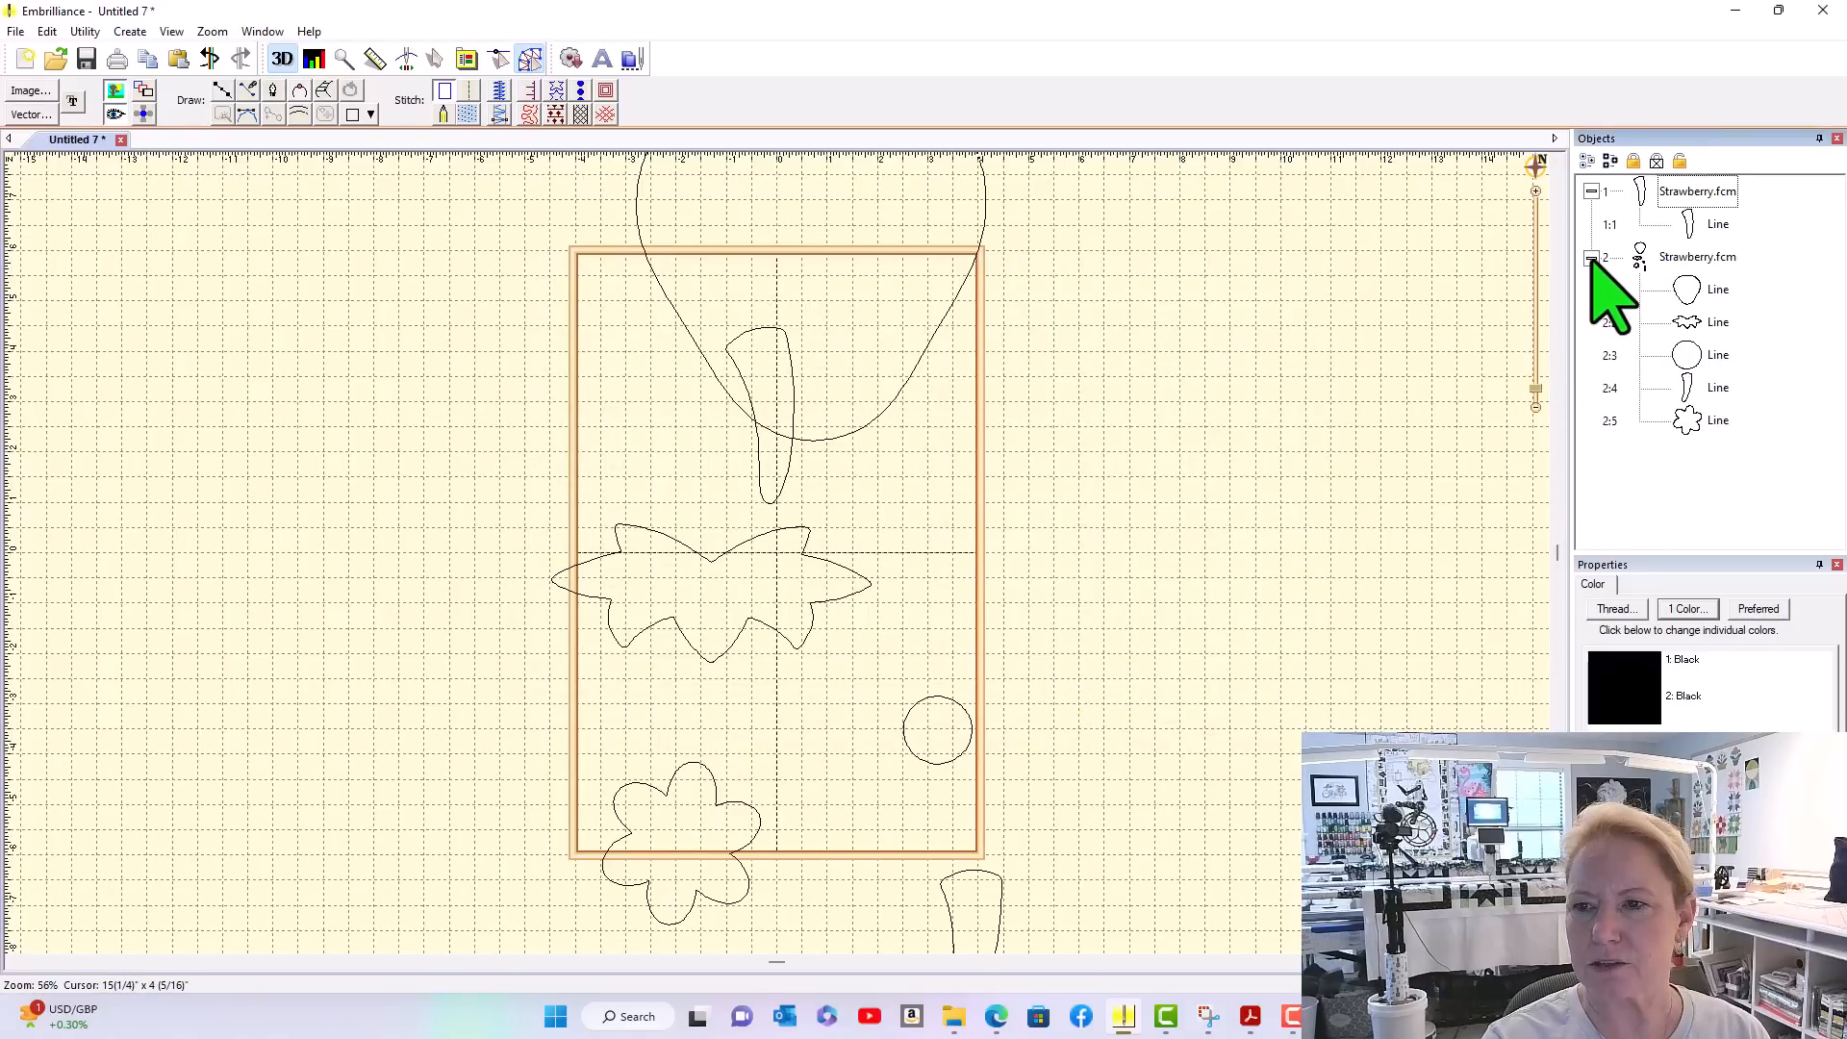
pyautogui.click(1691, 325)
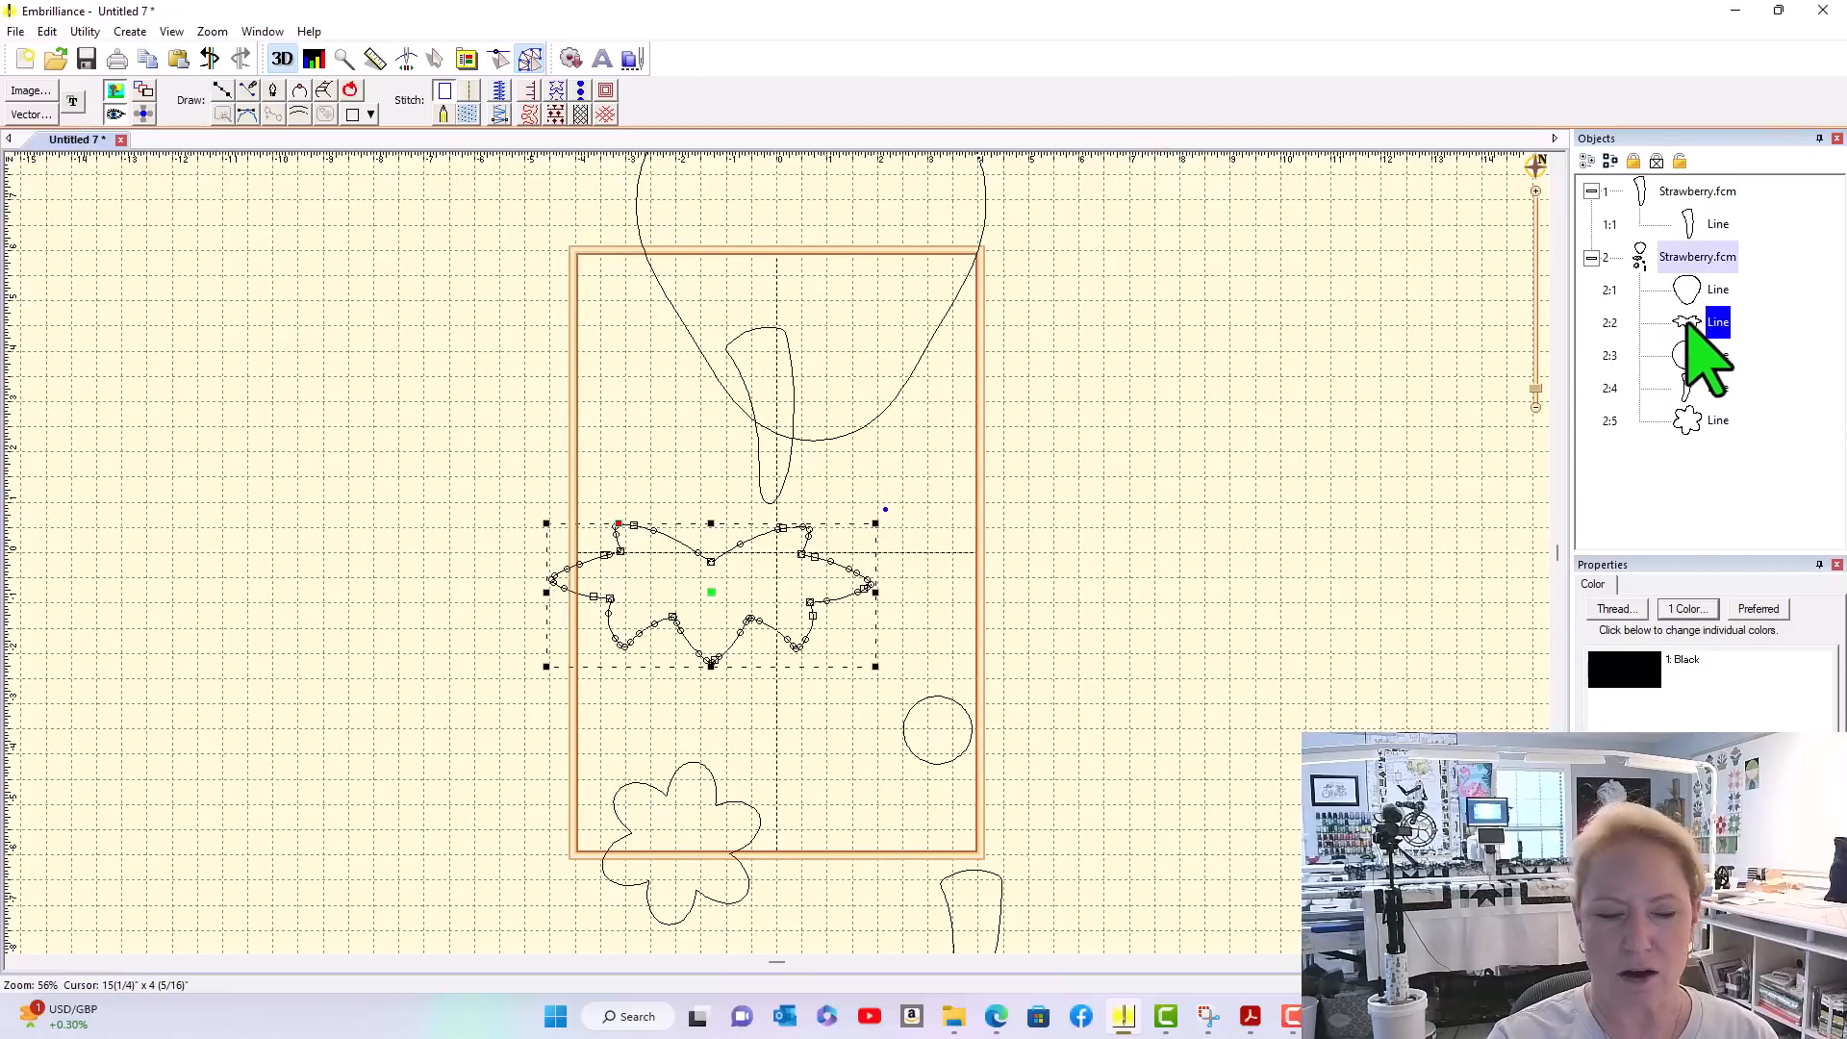
pyautogui.keyDown('shift'); pyautogui.click(1713, 424); pyautogui.keyUp('shift')
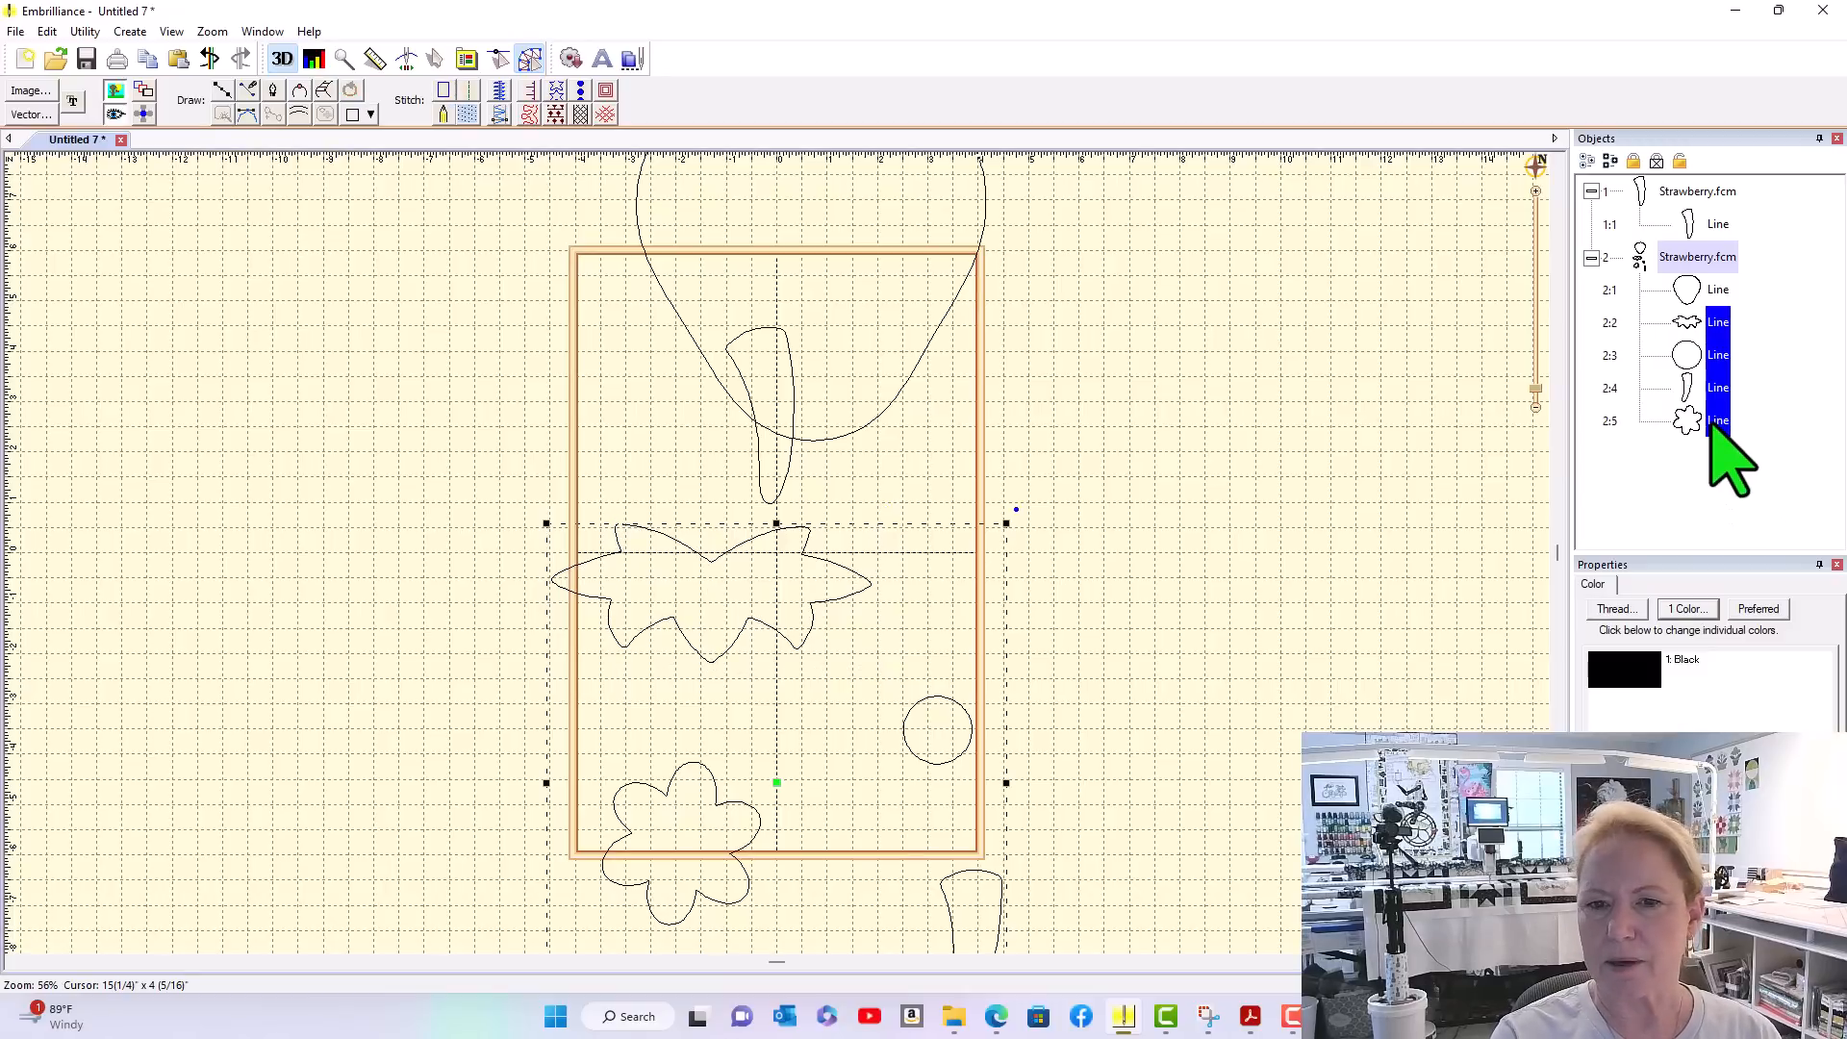
pyautogui.press('Delete')
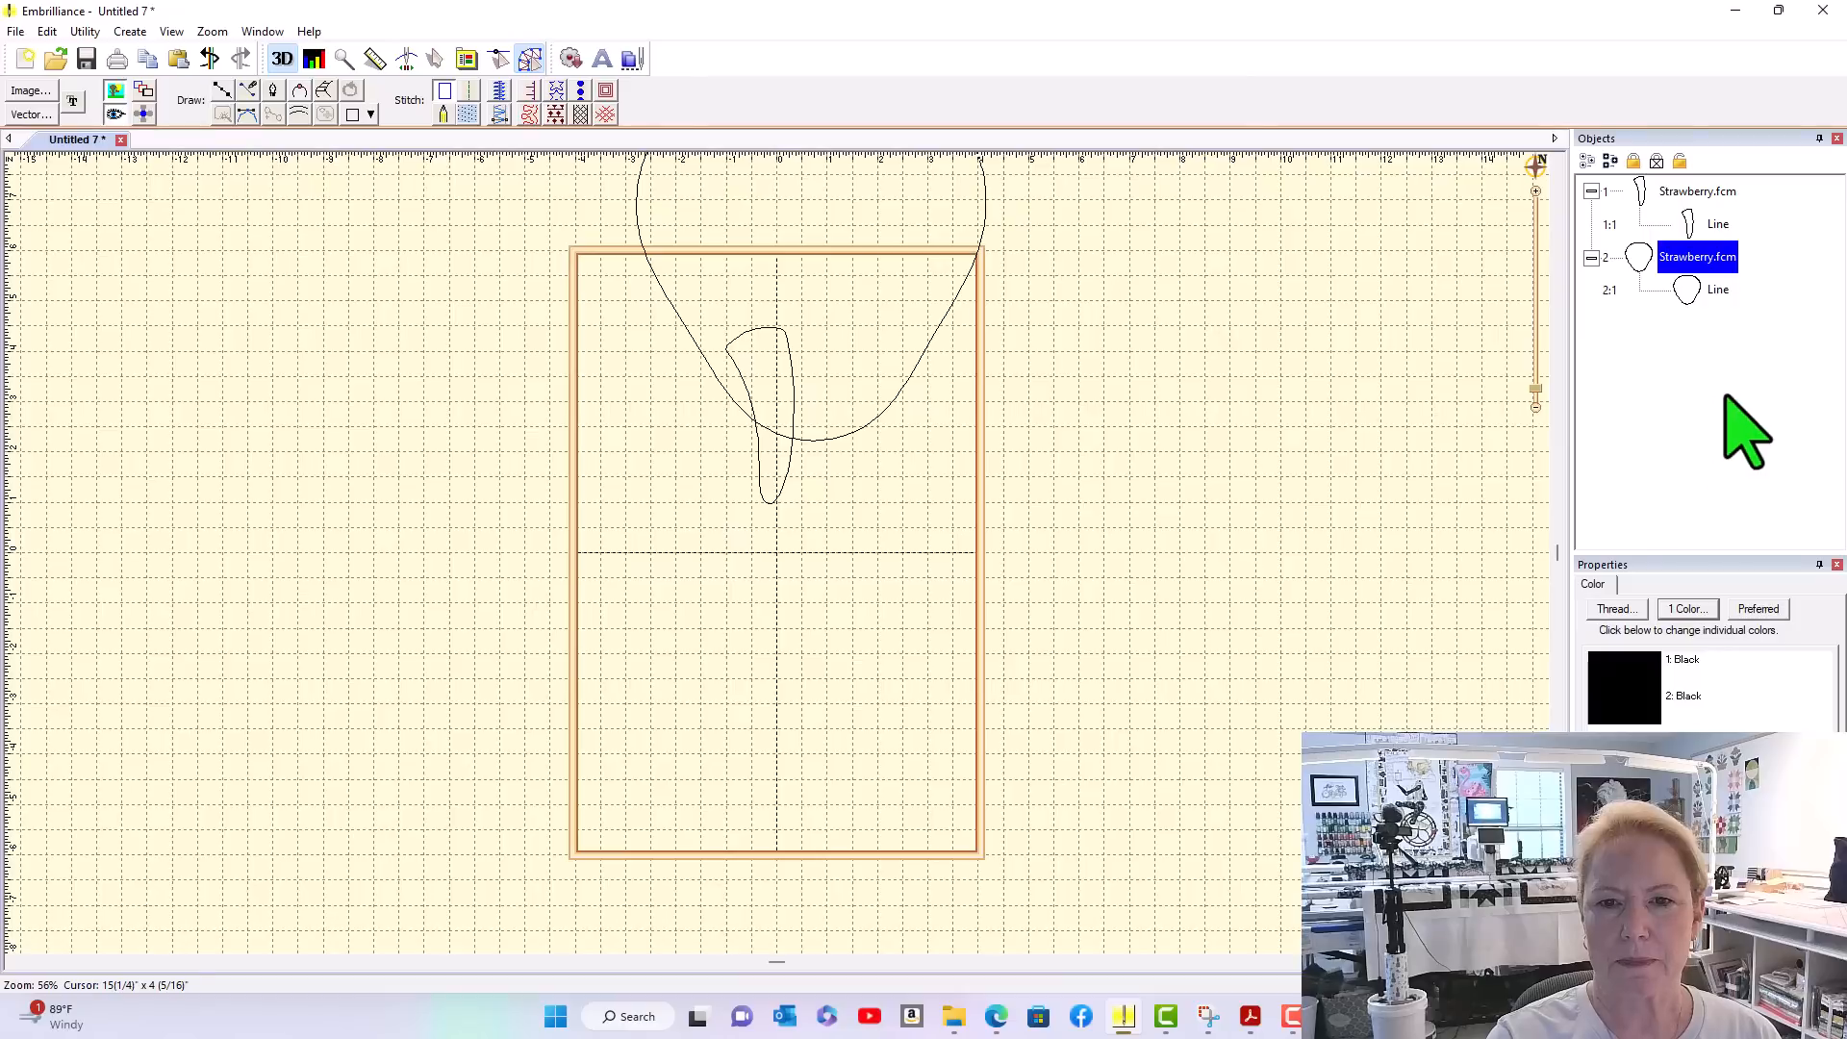
# Move the berry outline down into the hoop so its upper edge overlaps the stem
pyautogui.doubleClick(941, 325)
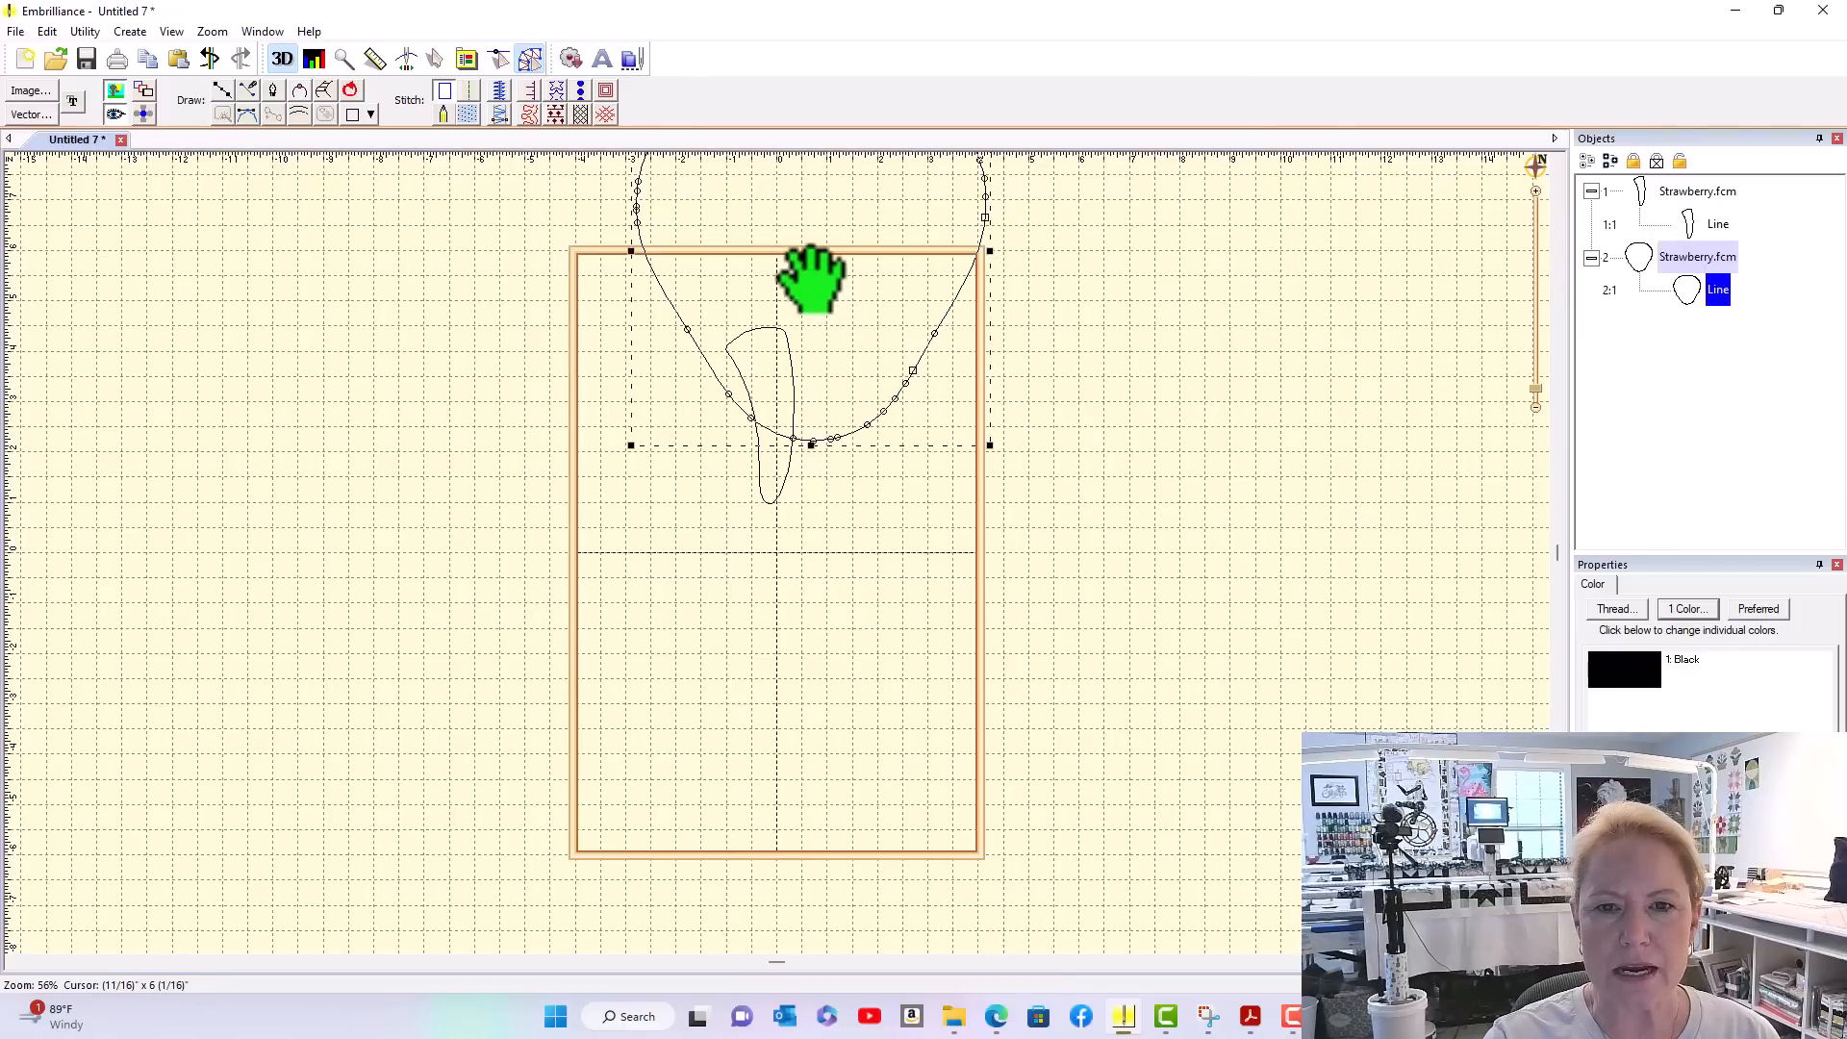
pyautogui.moveTo(816, 277); pyautogui.dragTo(798, 595)
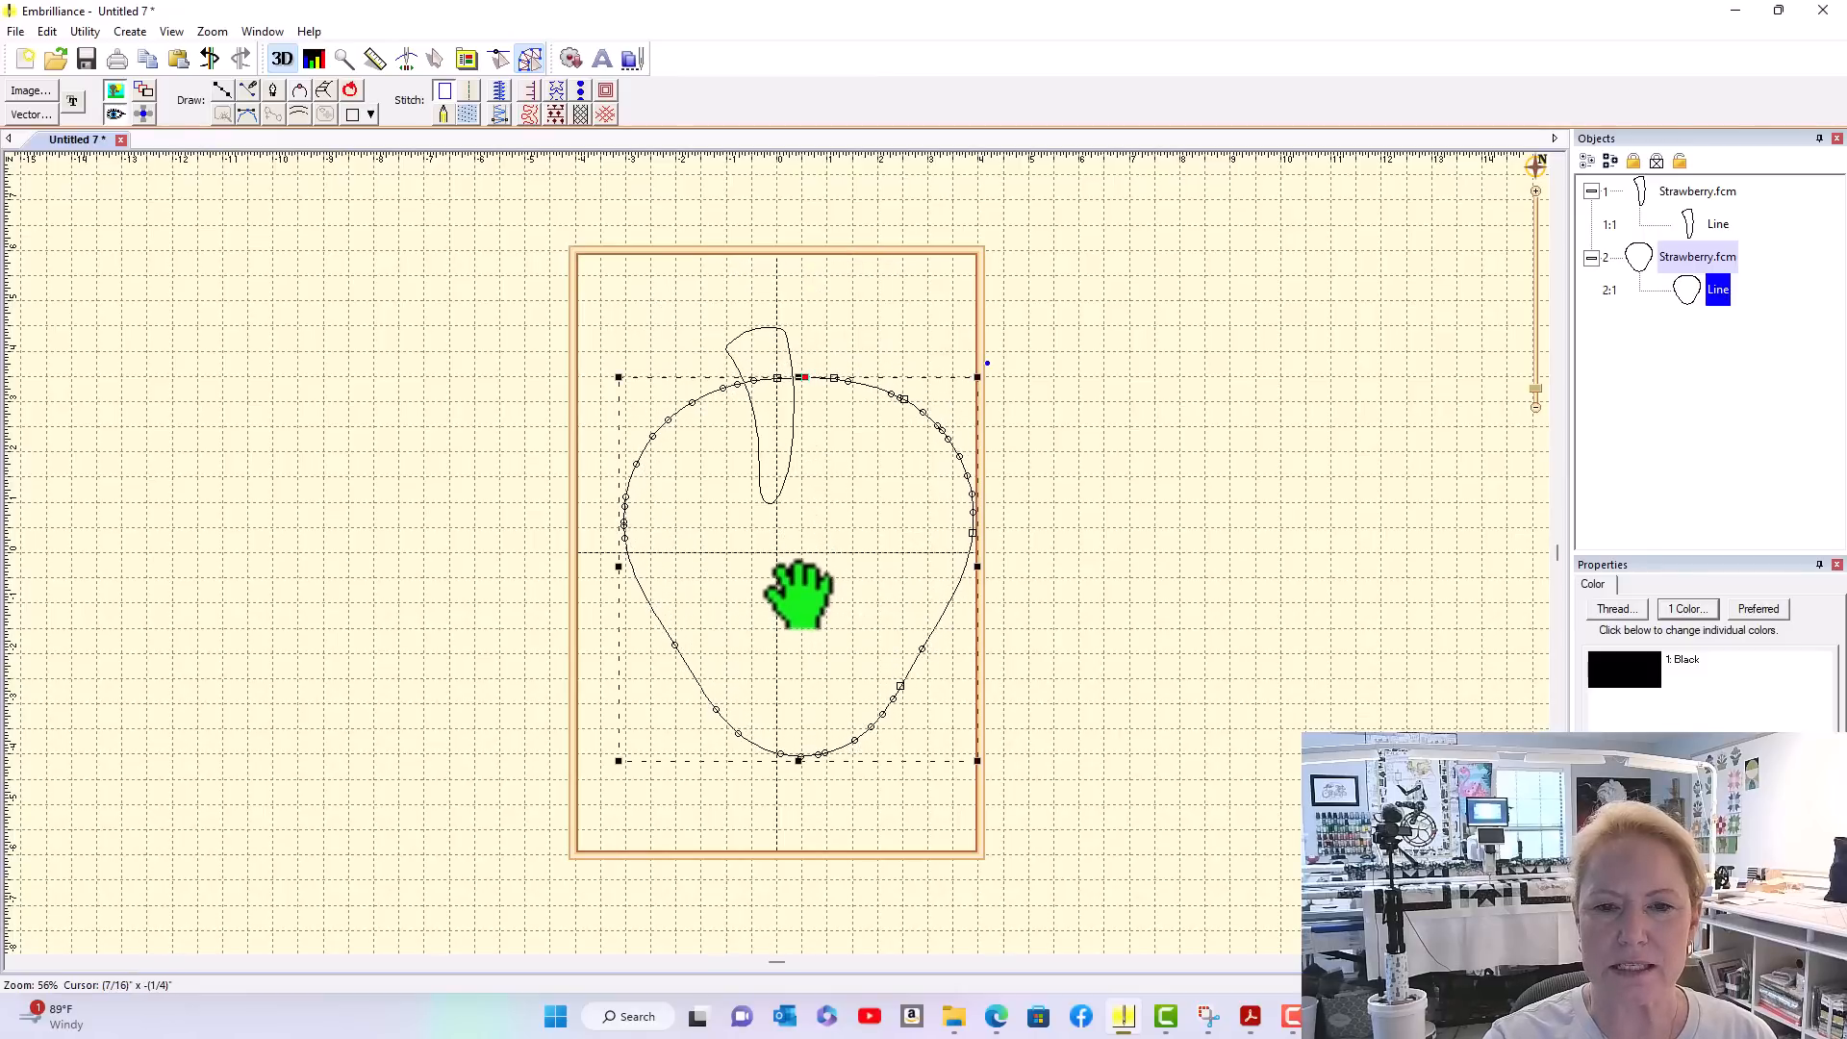
pyautogui.click(1174, 522)
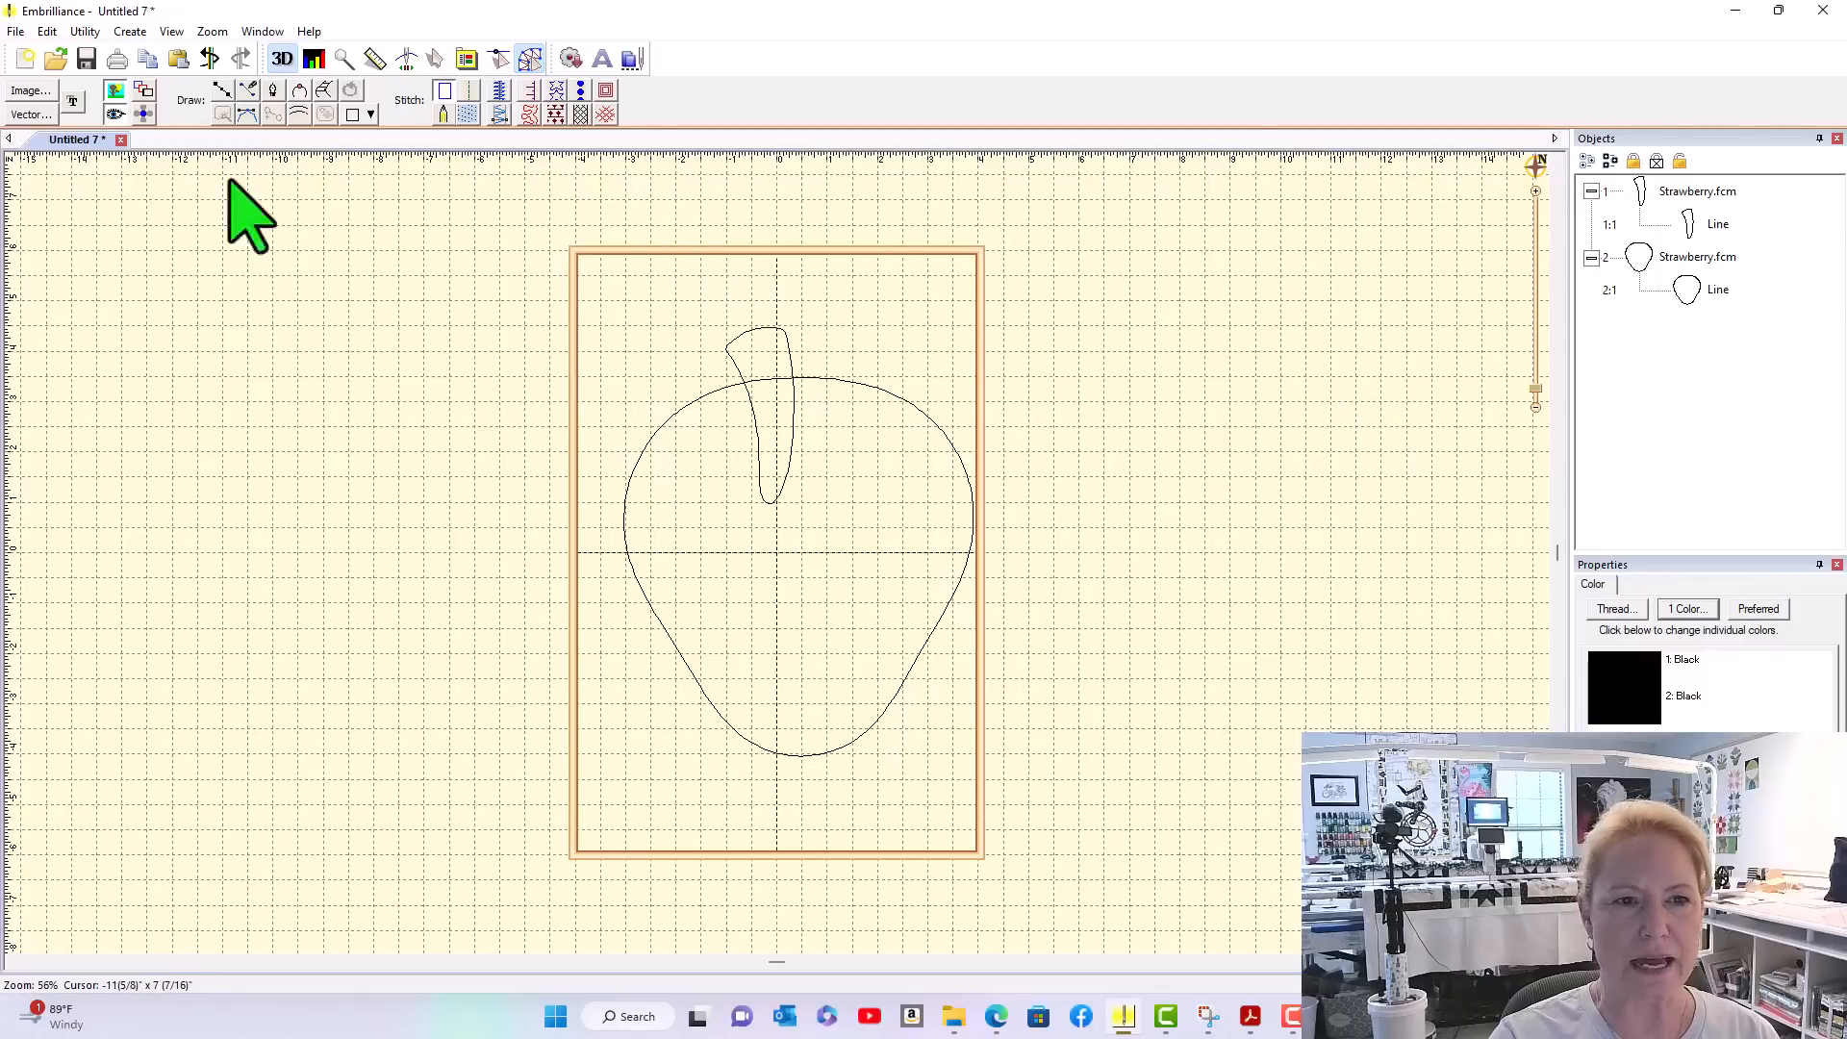
# Begin a third design and import the Strawberry FCM vector file into it
pyautogui.click(130, 31)
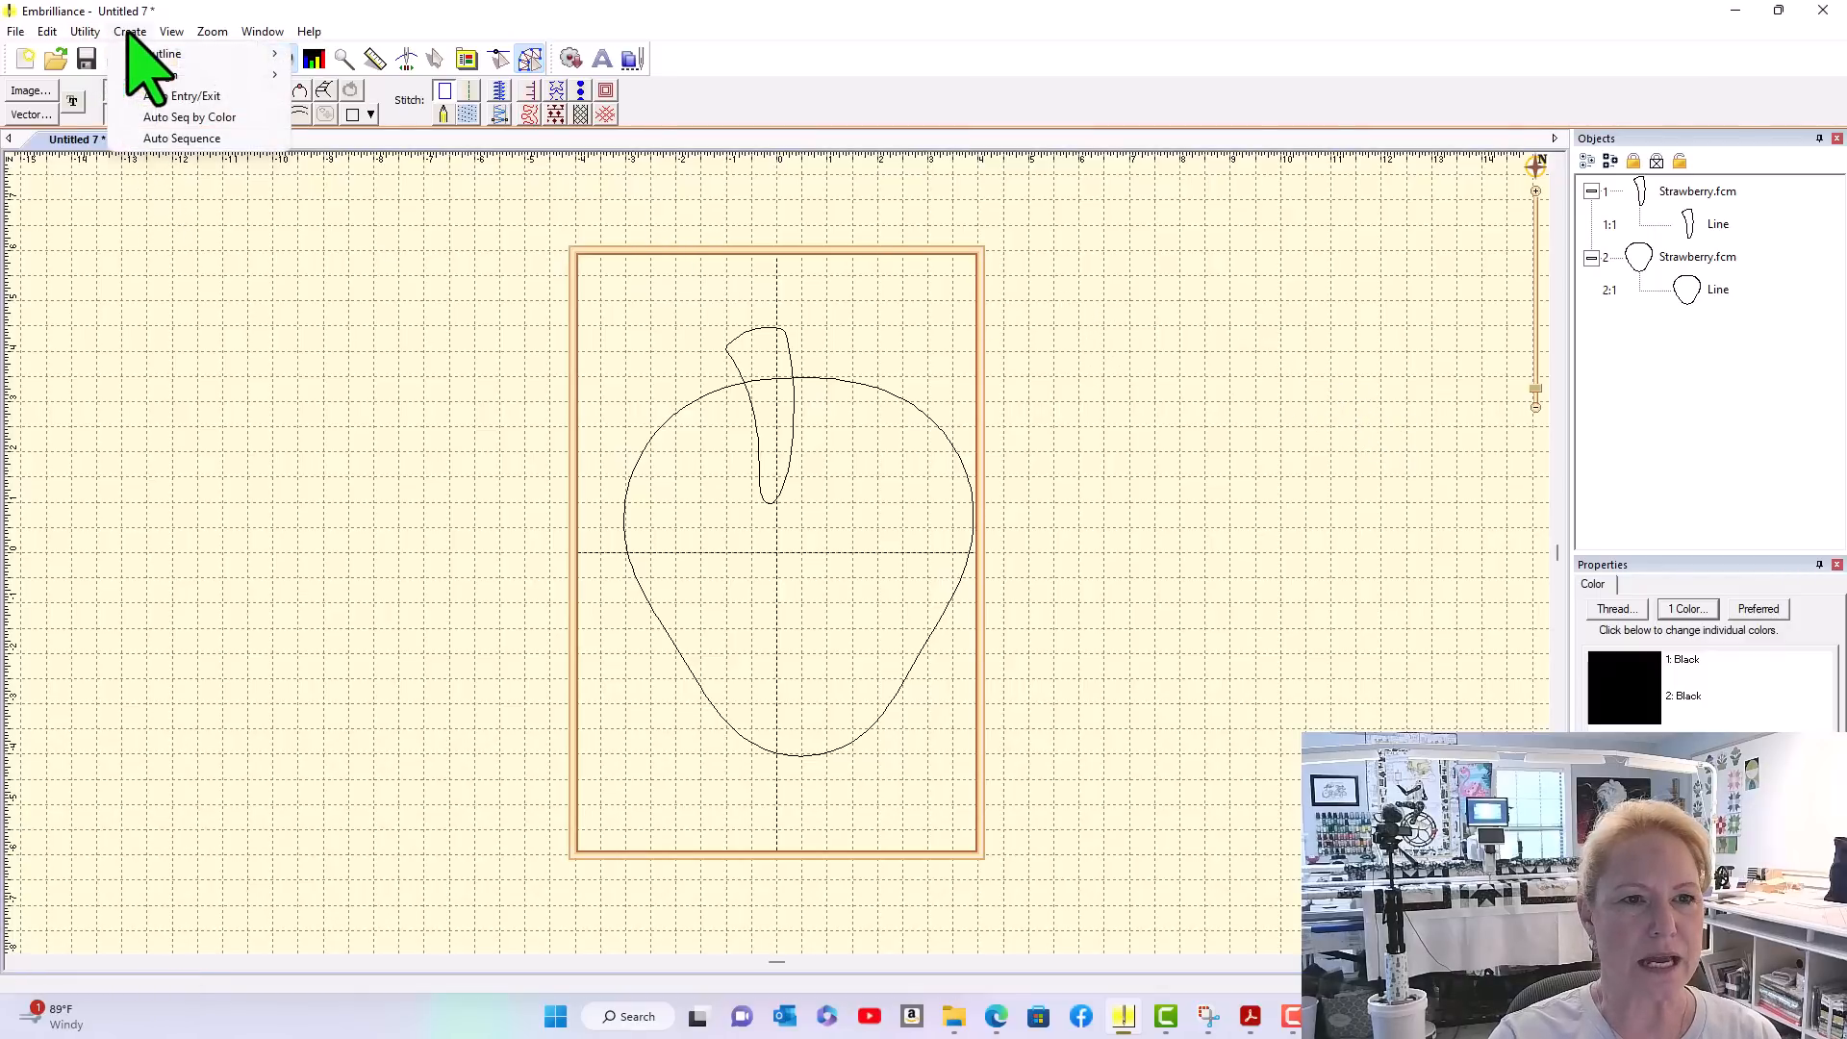
pyautogui.moveTo(159, 75)
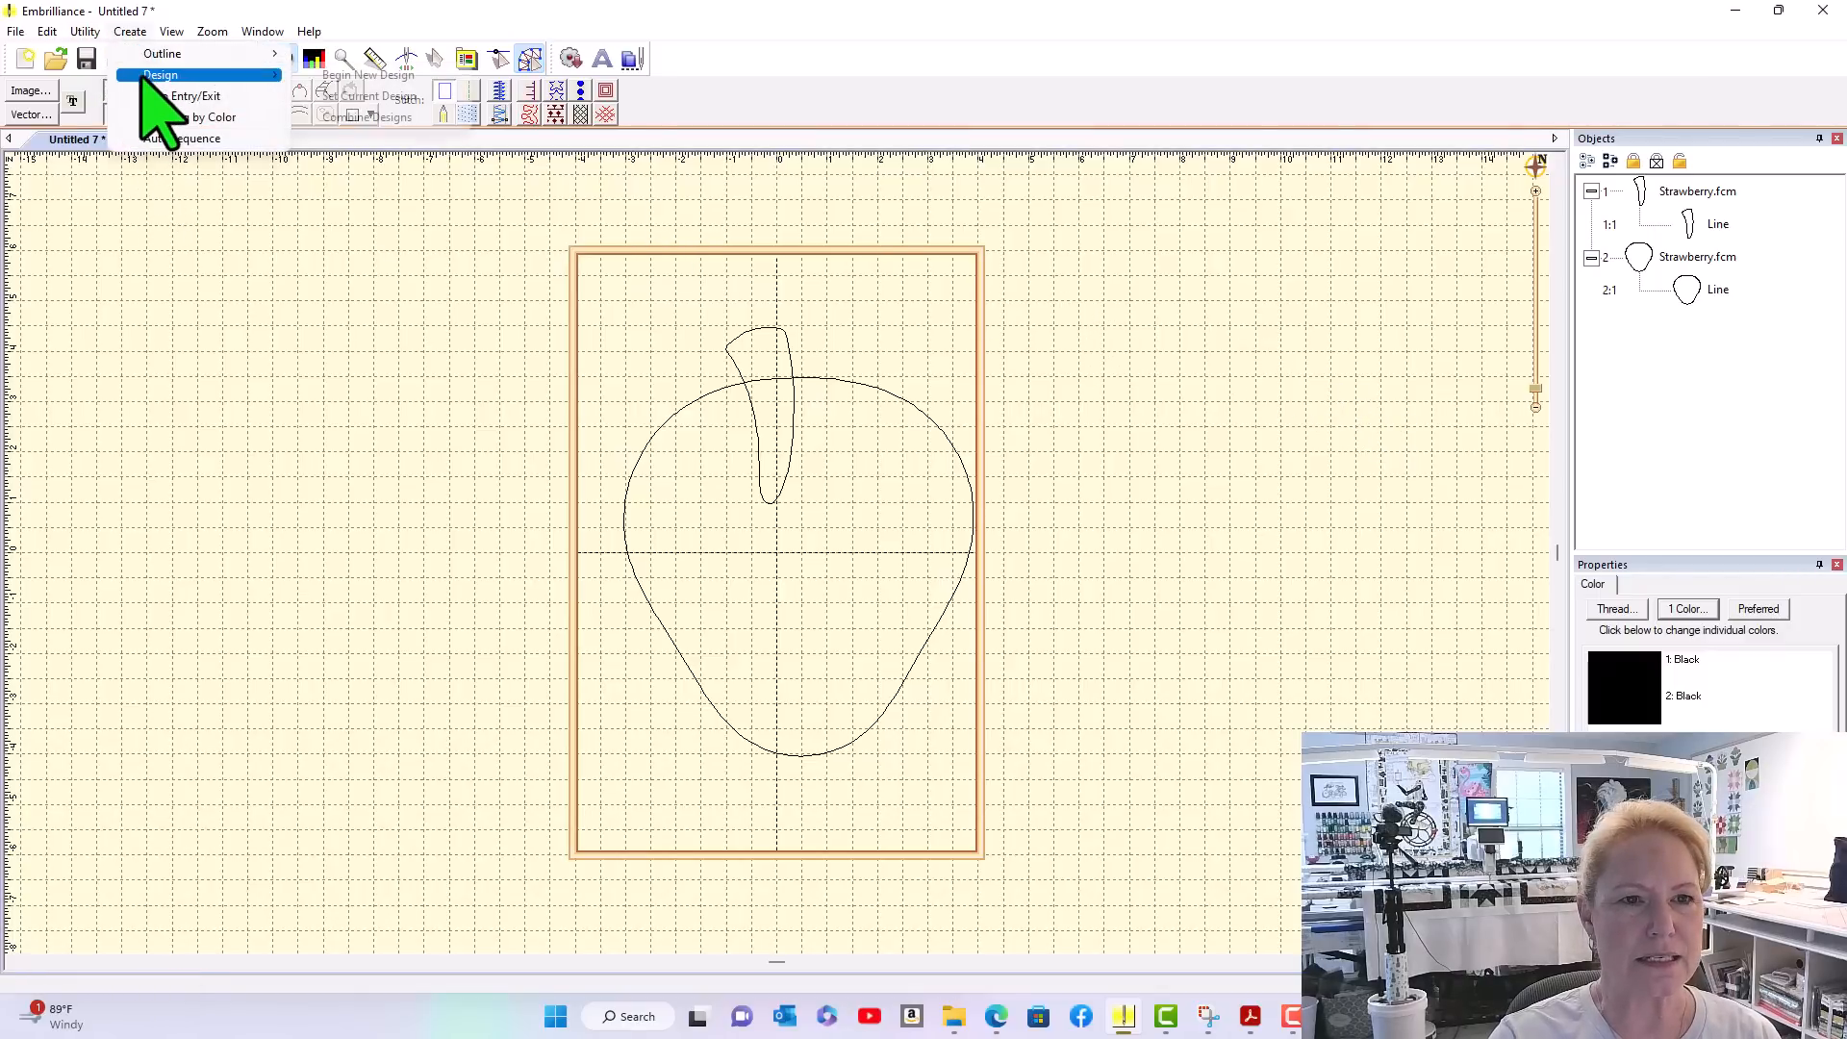
pyautogui.click(351, 79)
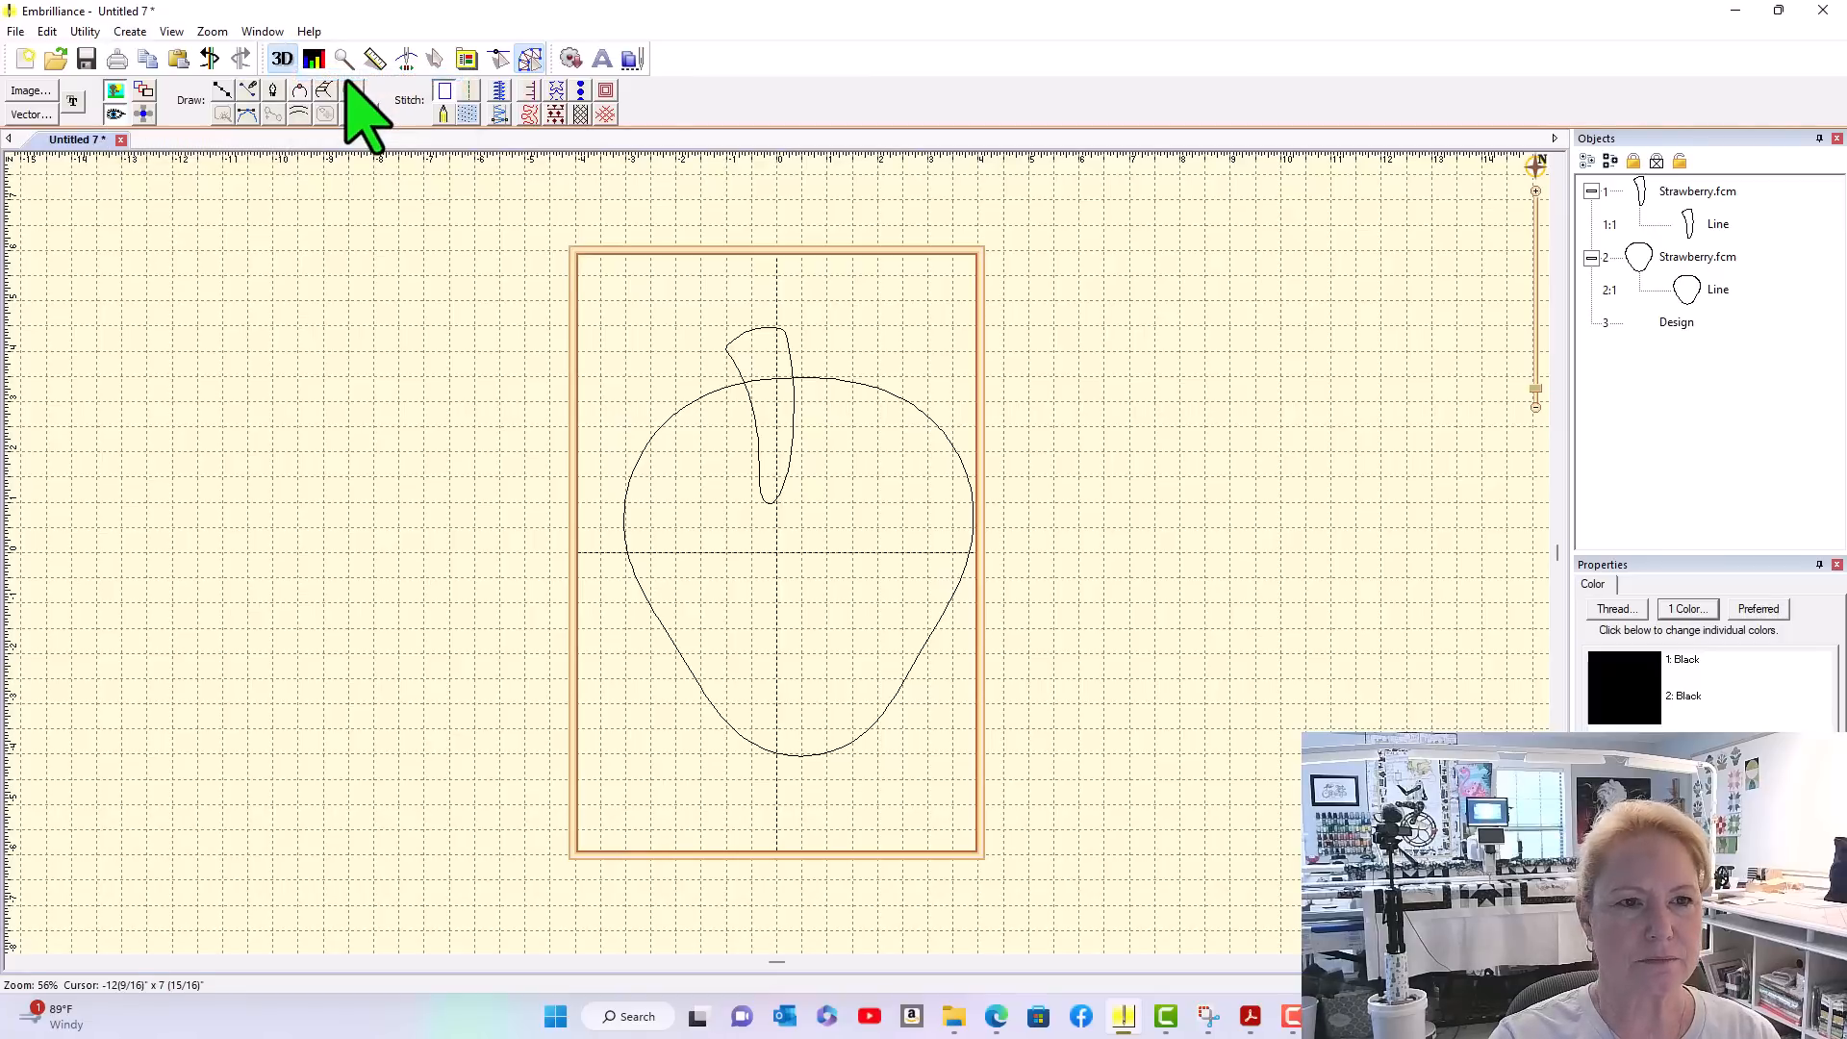
pyautogui.click(31, 115)
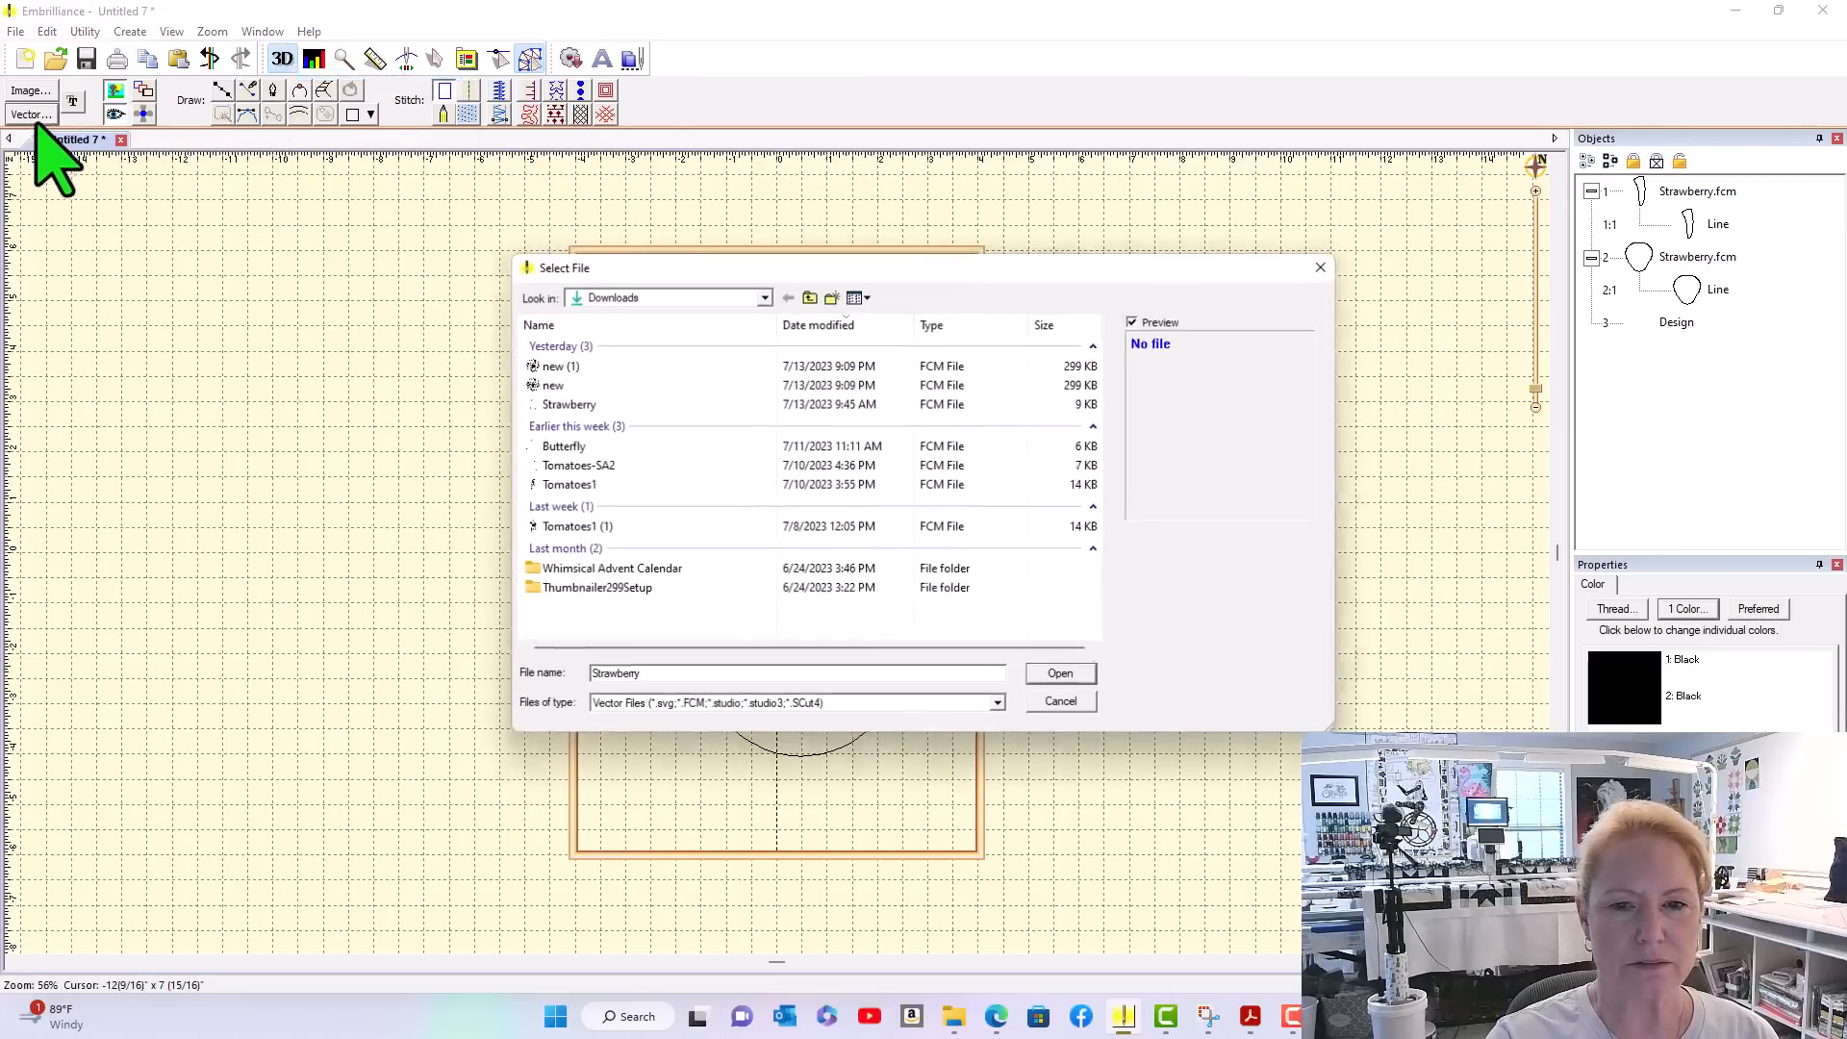
pyautogui.click(596, 405)
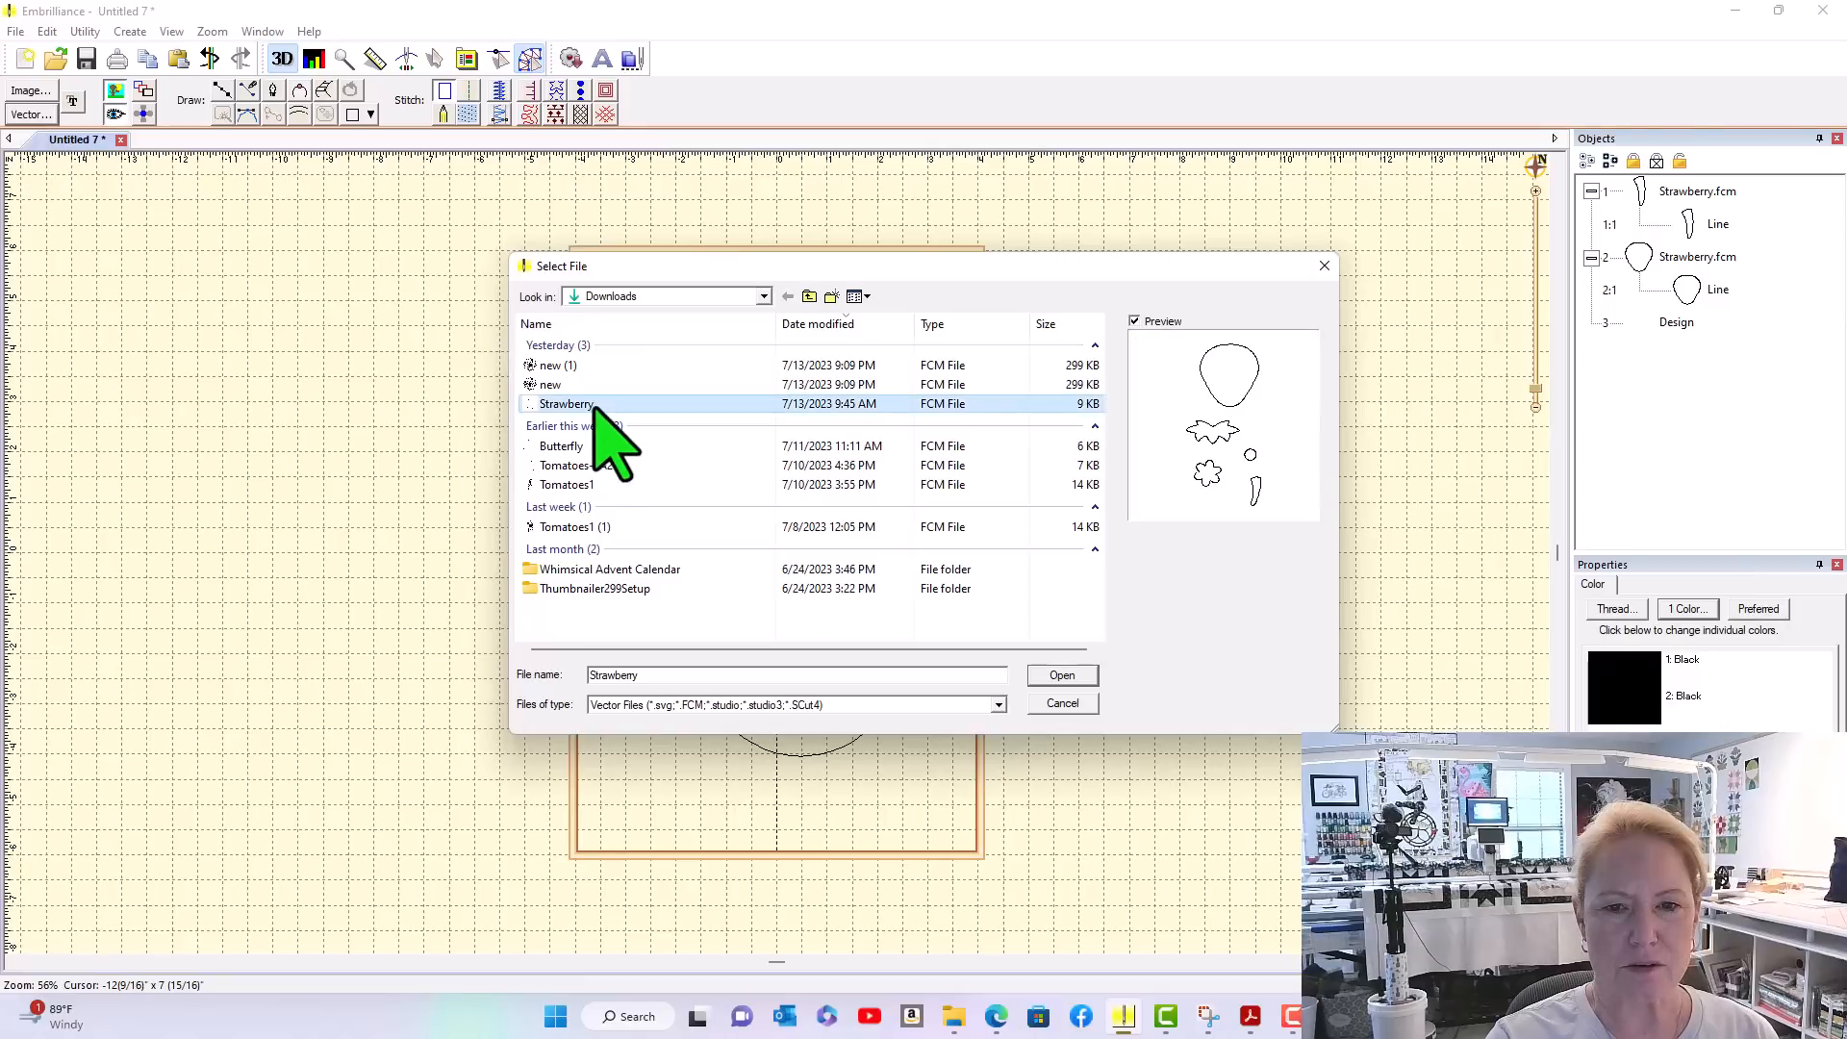
pyautogui.click(1064, 682)
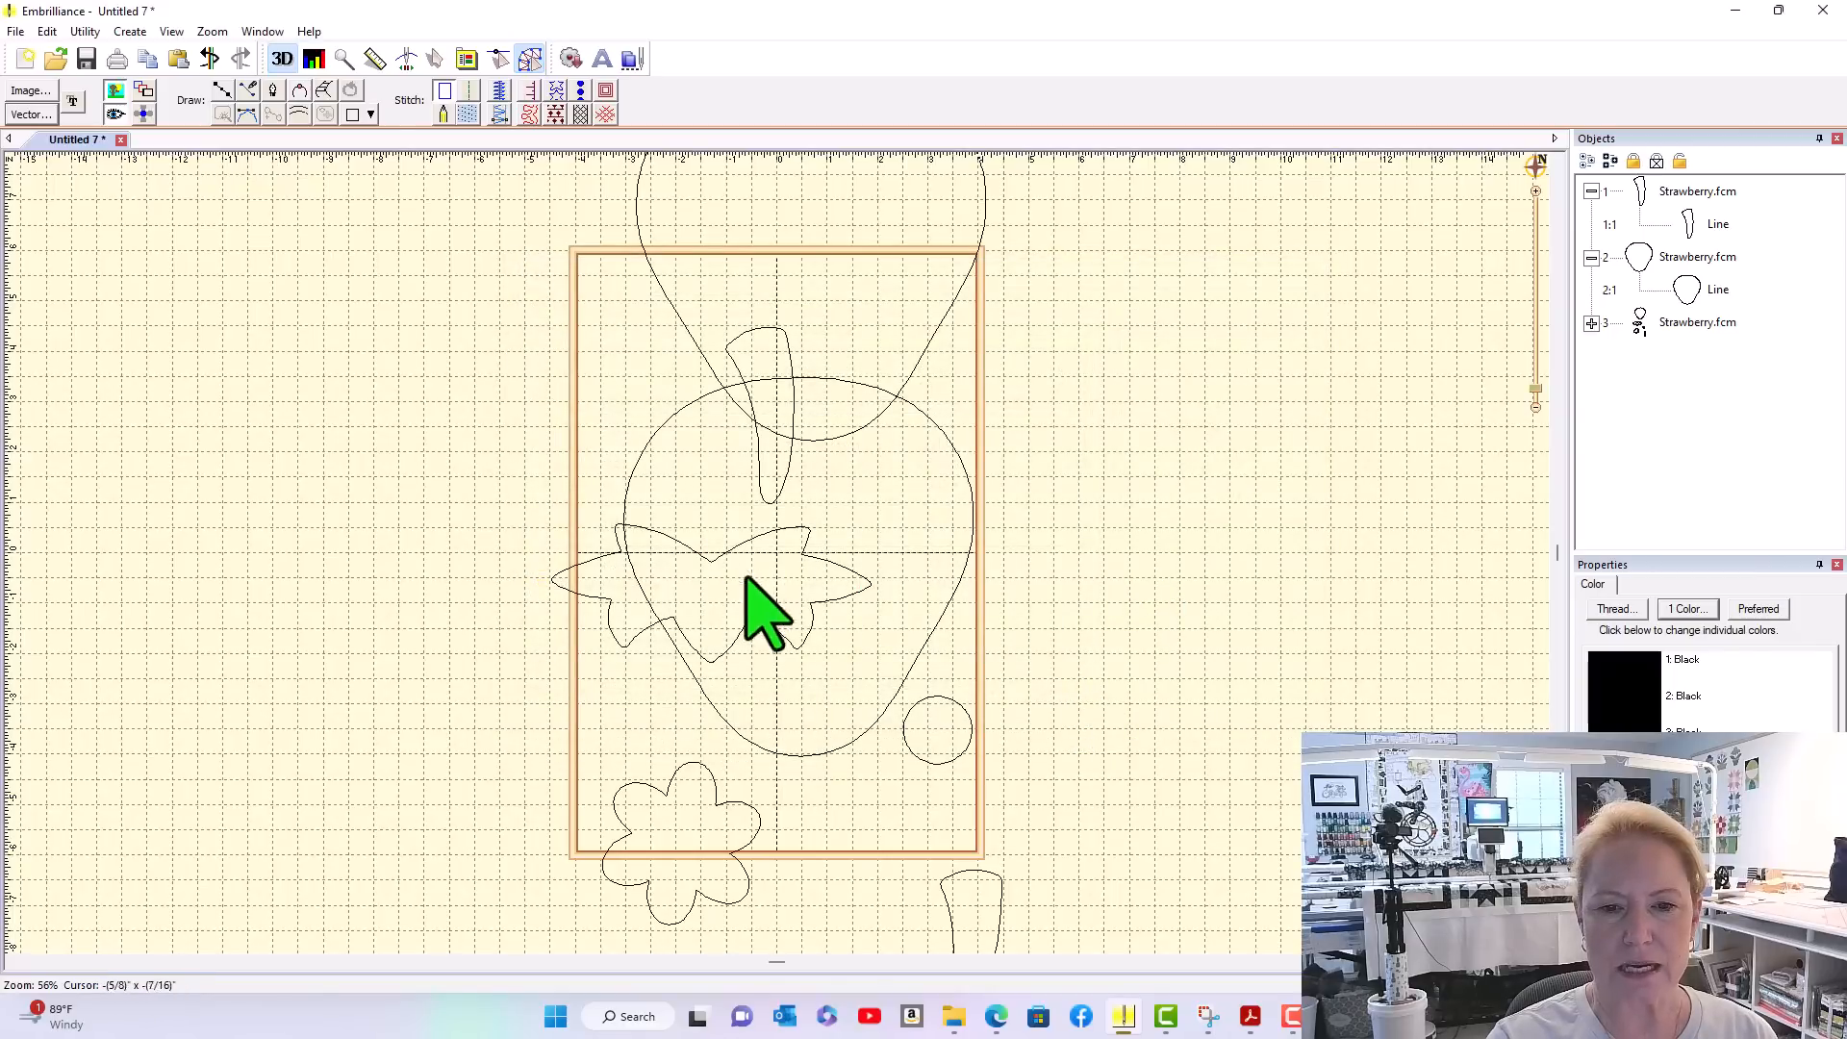
# Delete the berry, circle, stem and flower lines from the third Strawberry.fcm object, keeping only the leaf cap
pyautogui.click(1591, 323)
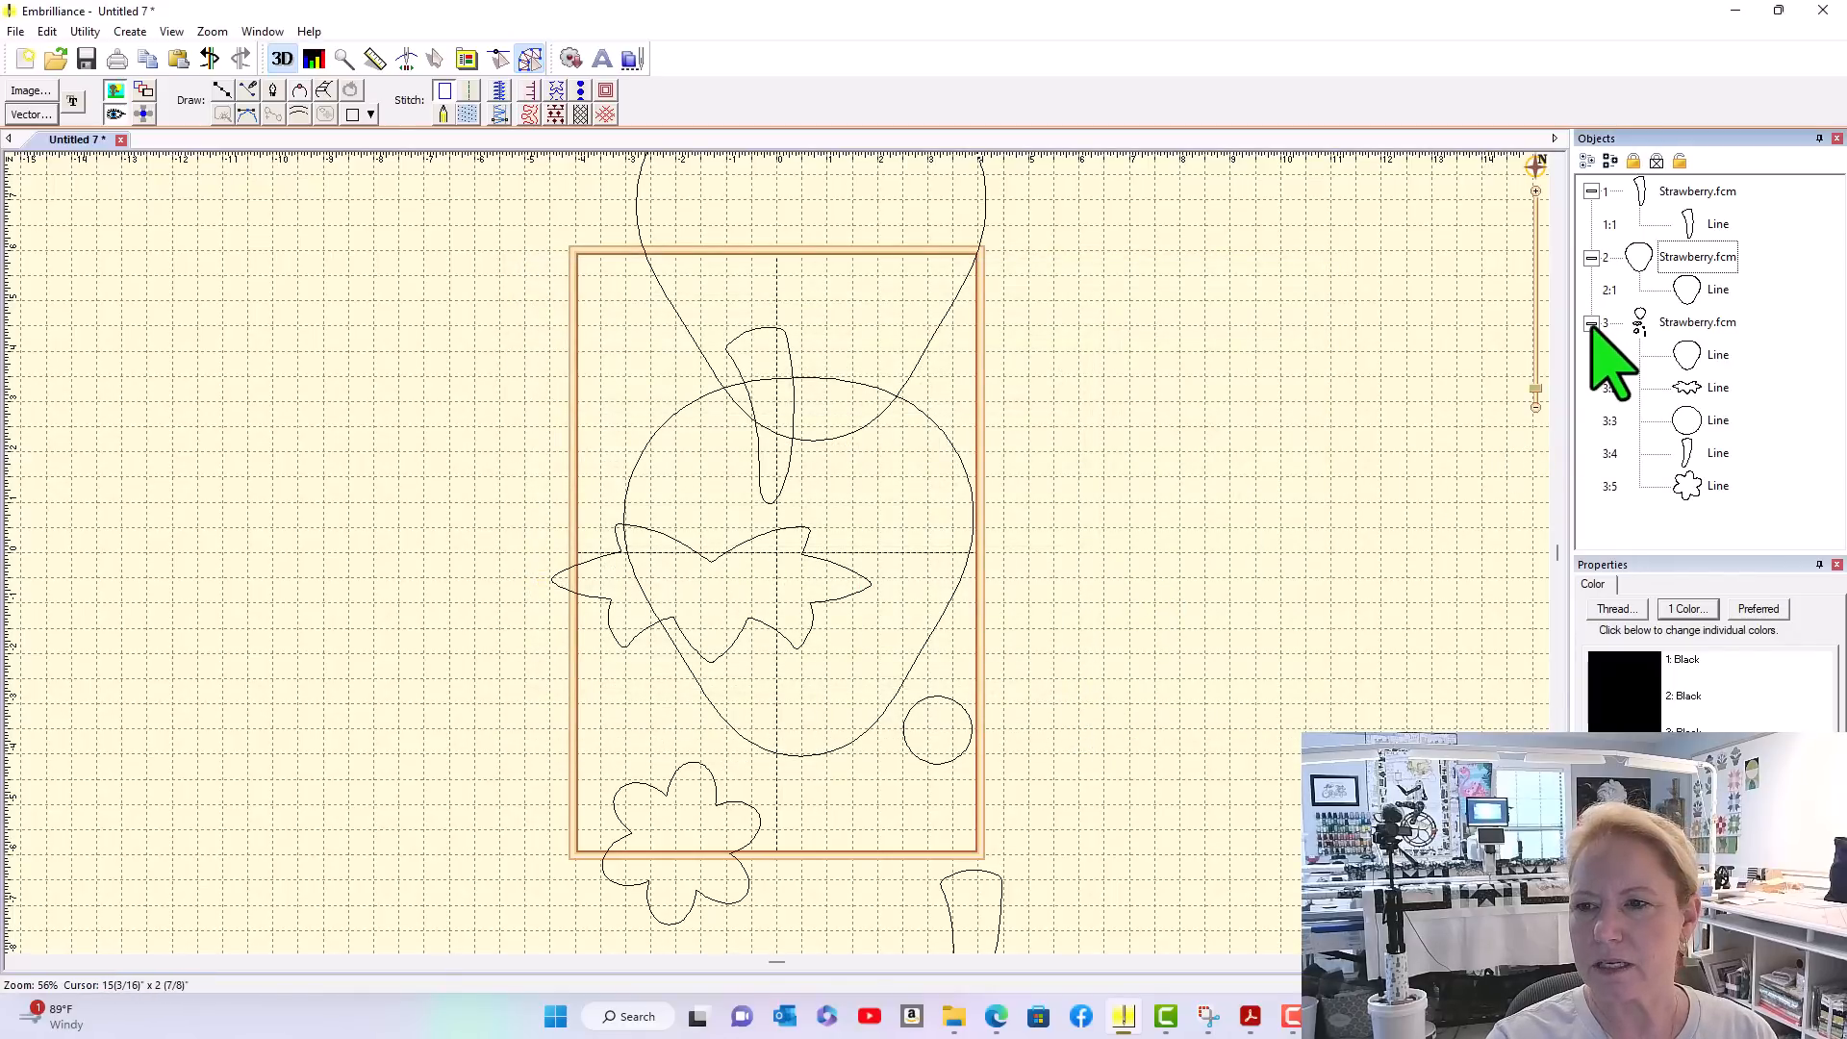
pyautogui.click(1708, 355)
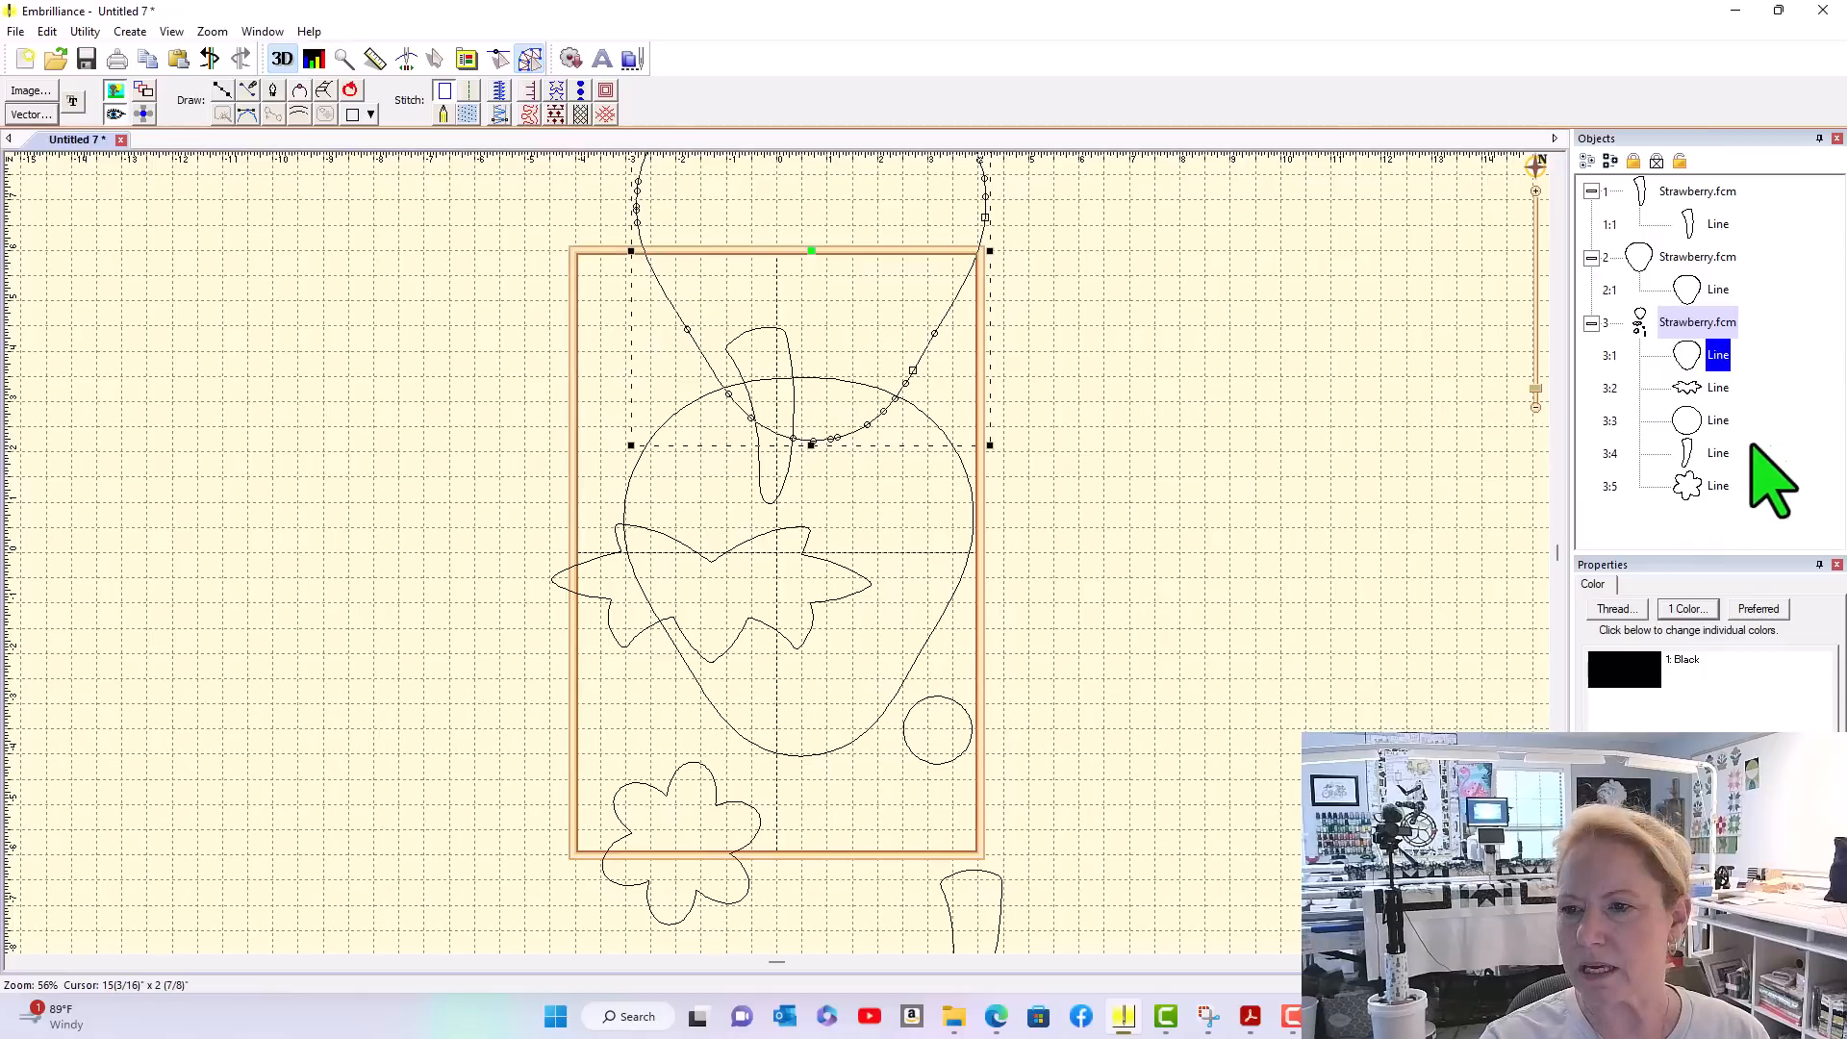
pyautogui.keyDown('ctrl'); pyautogui.click(1718, 423); pyautogui.keyUp('ctrl')
pyautogui.keyDown('ctrl'); pyautogui.click(1718, 456); pyautogui.keyUp('ctrl')
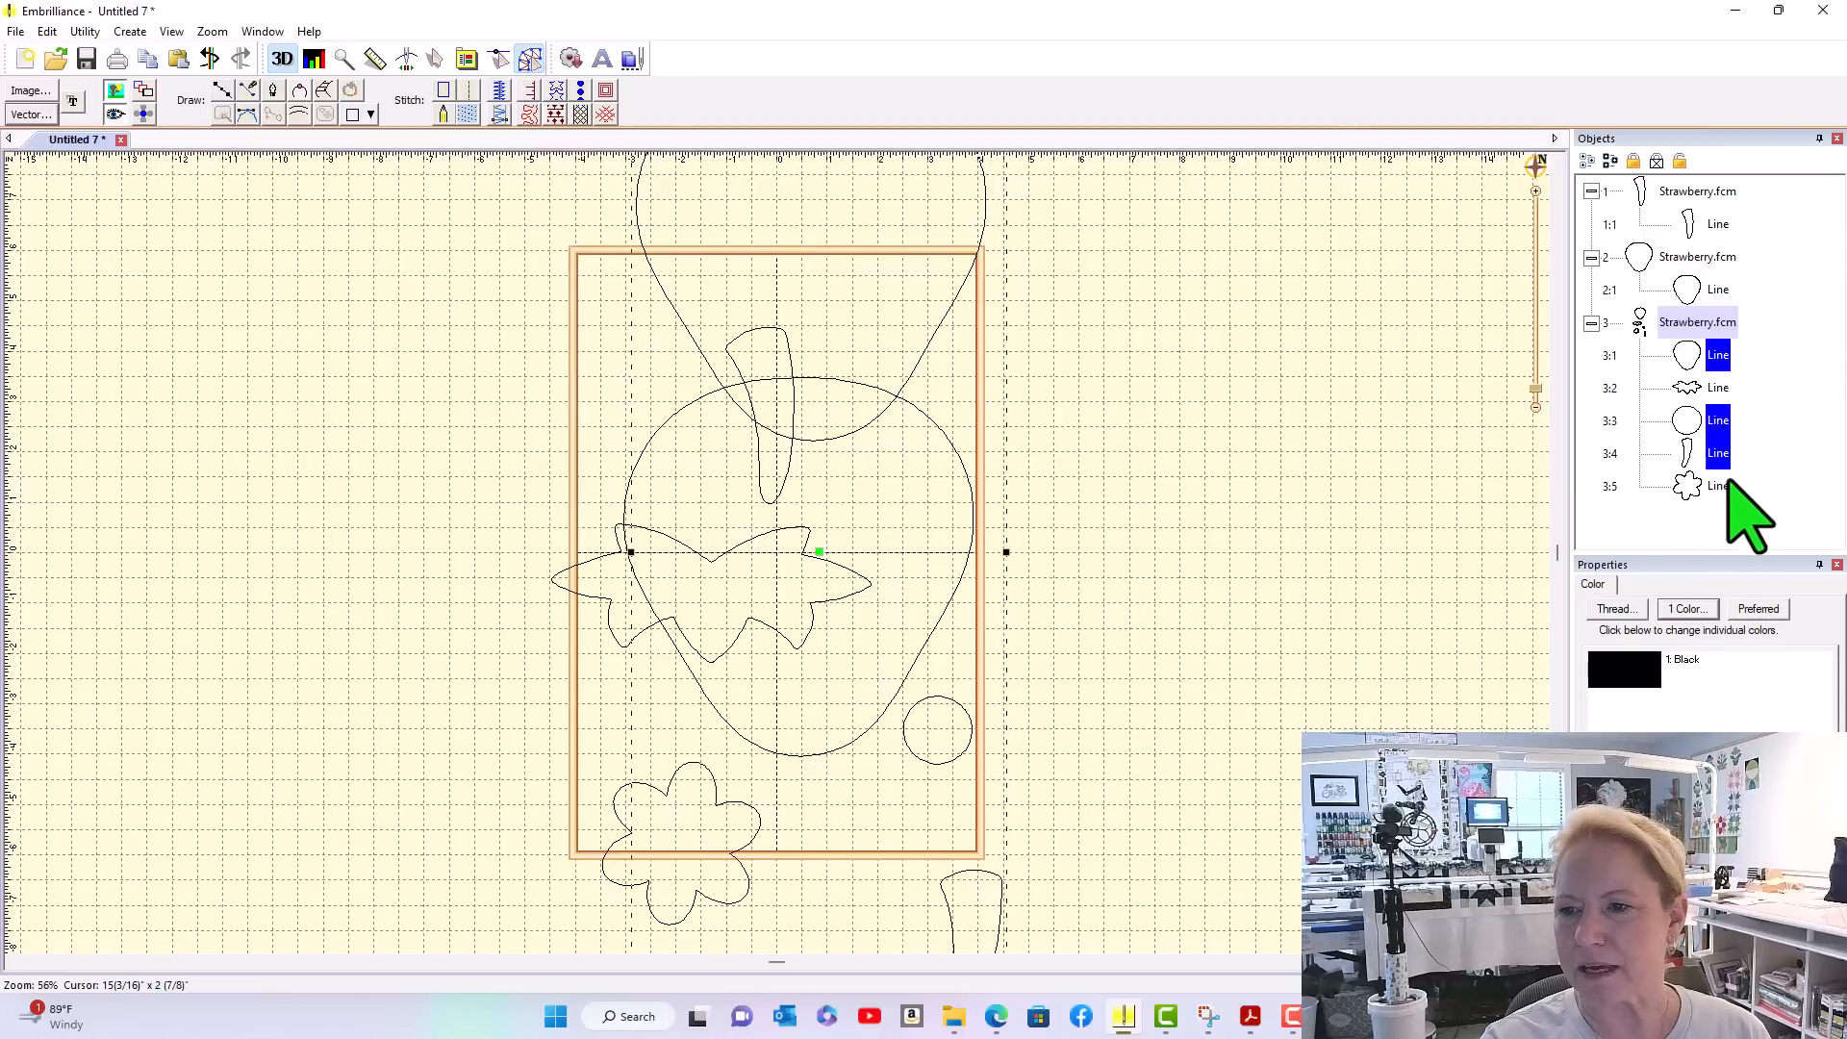
pyautogui.keyDown('ctrl'); pyautogui.click(1713, 484); pyautogui.keyUp('ctrl')
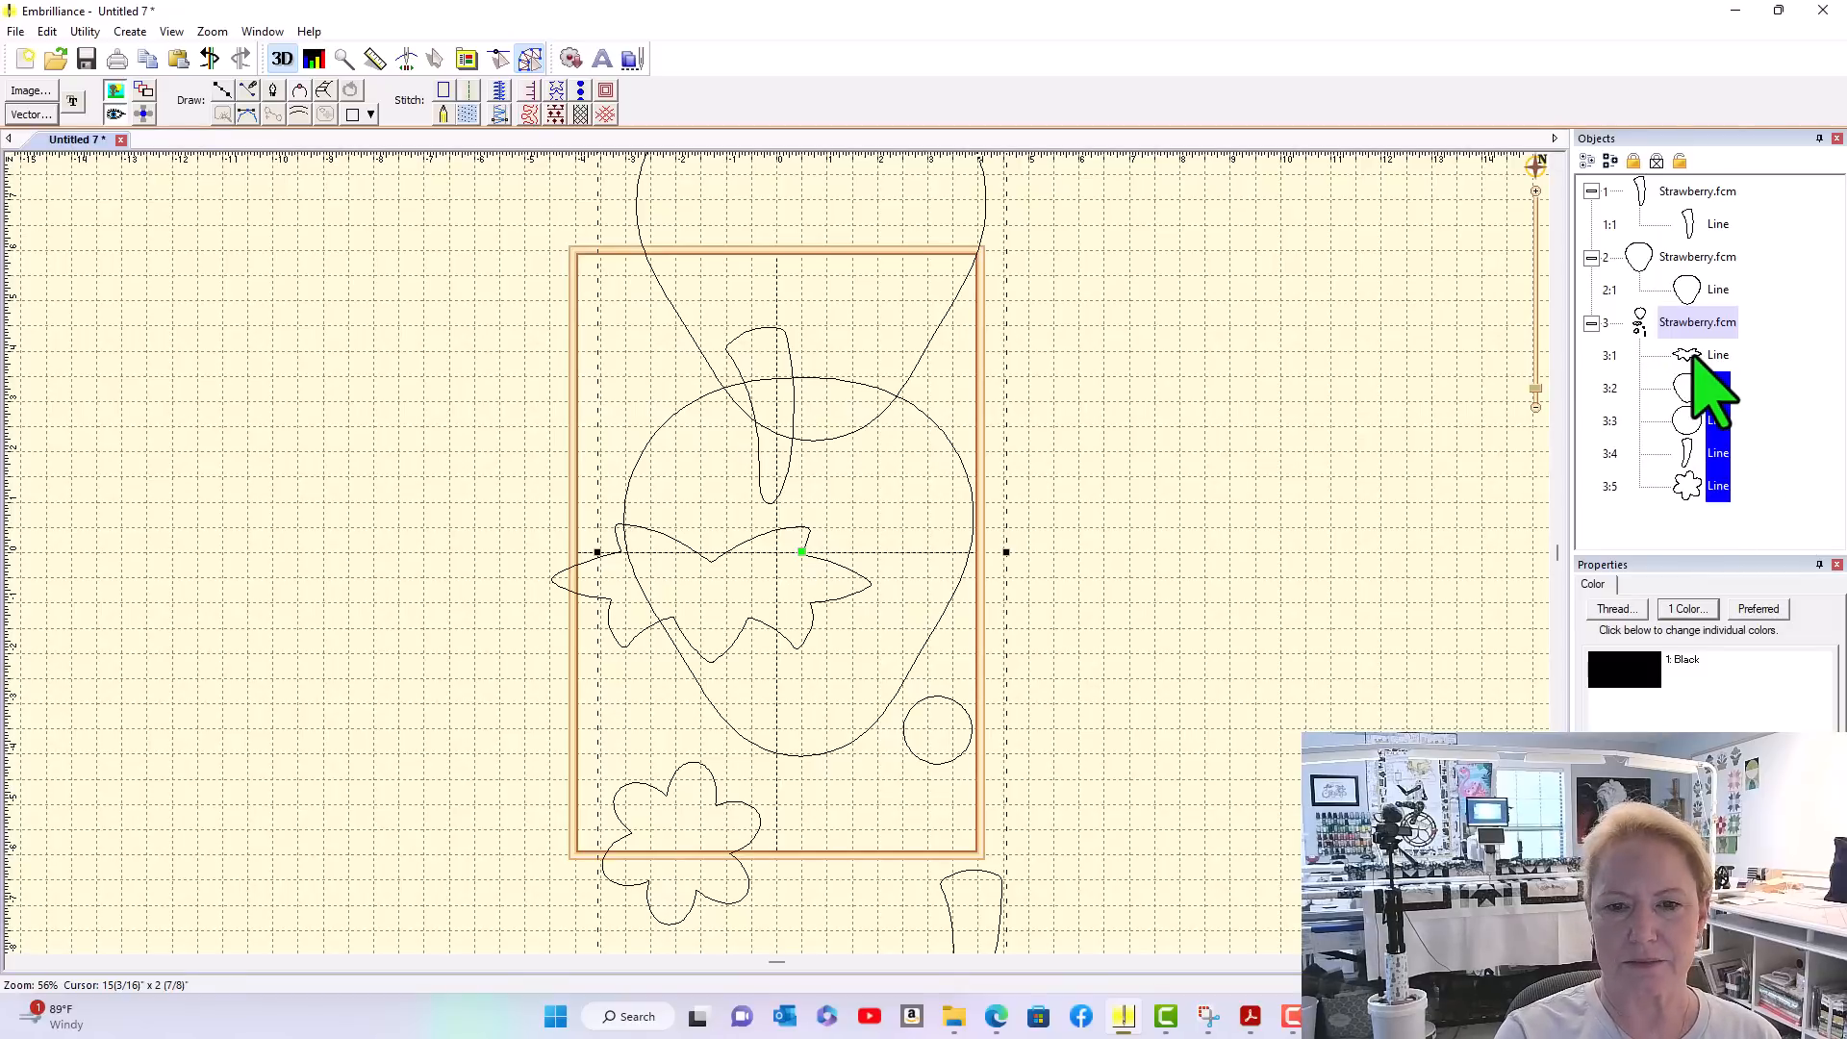
pyautogui.press('Delete')
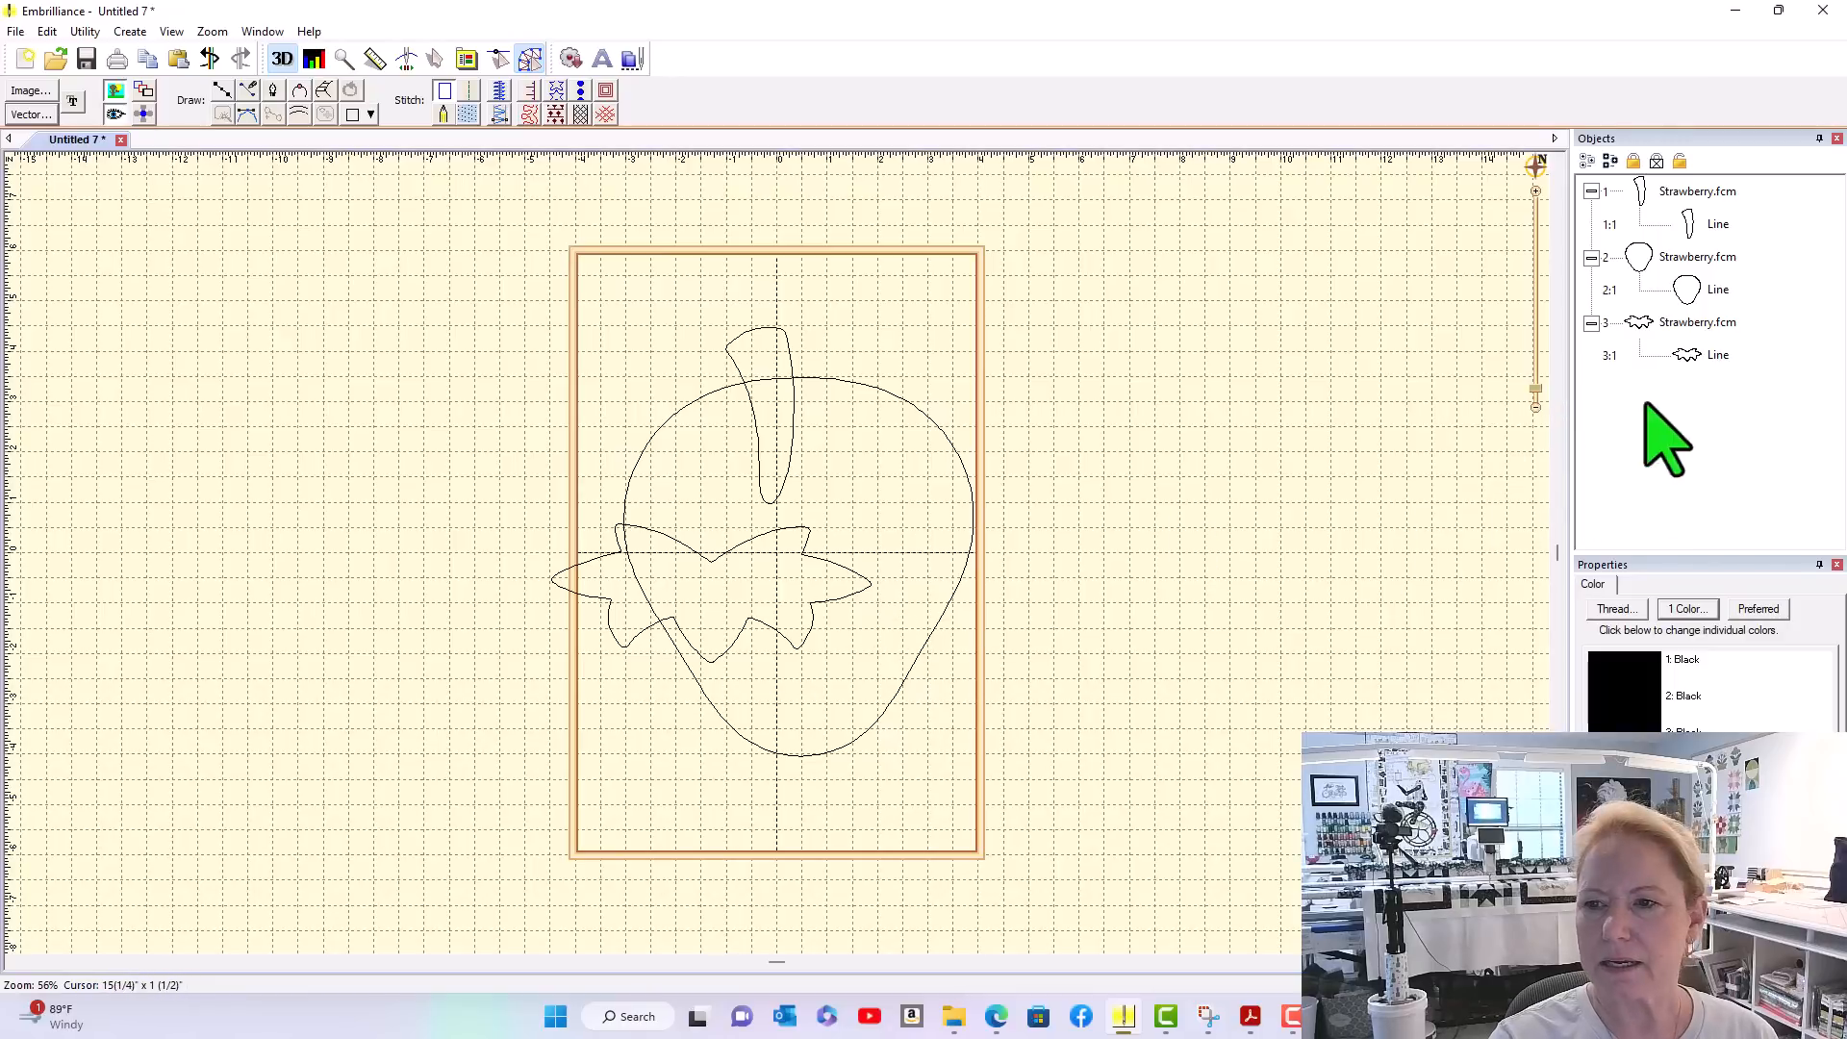
# Move the leaf cap outline onto the top of the berry, centred over the stem
pyautogui.click(1699, 358)
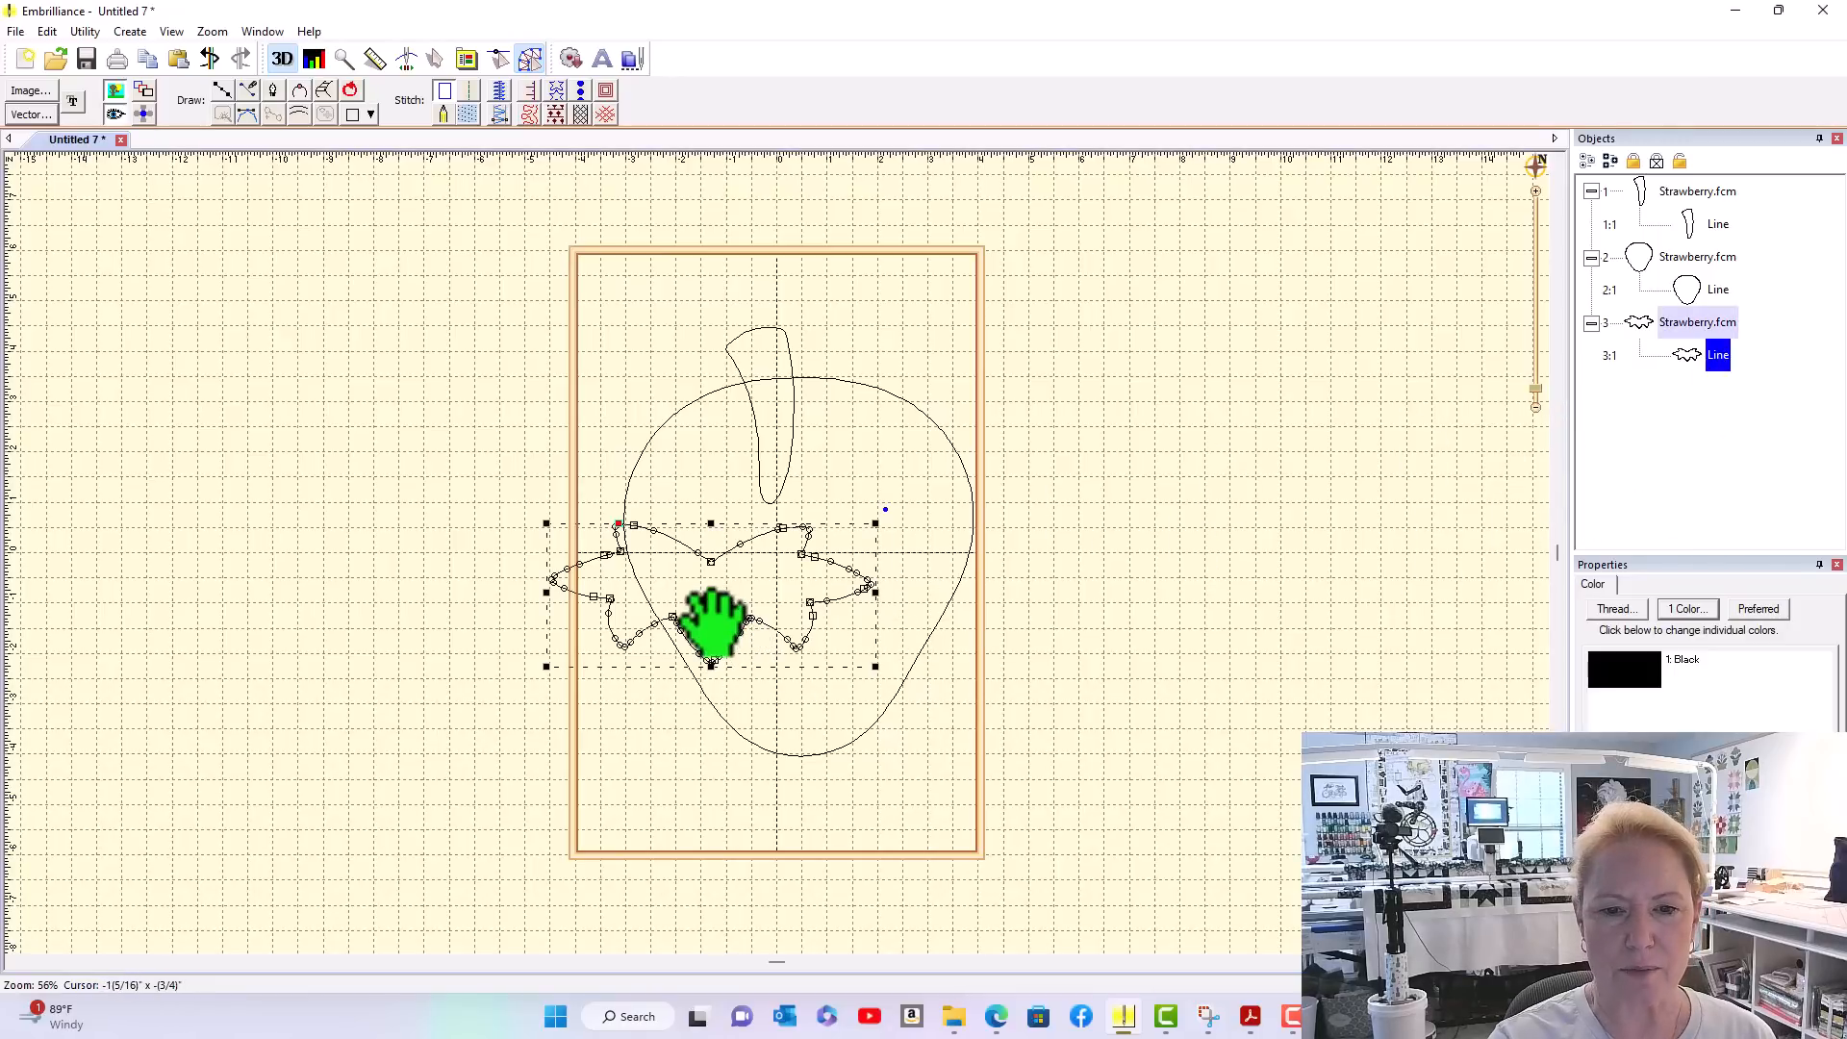
pyautogui.moveTo(712, 623); pyautogui.dragTo(776, 410)
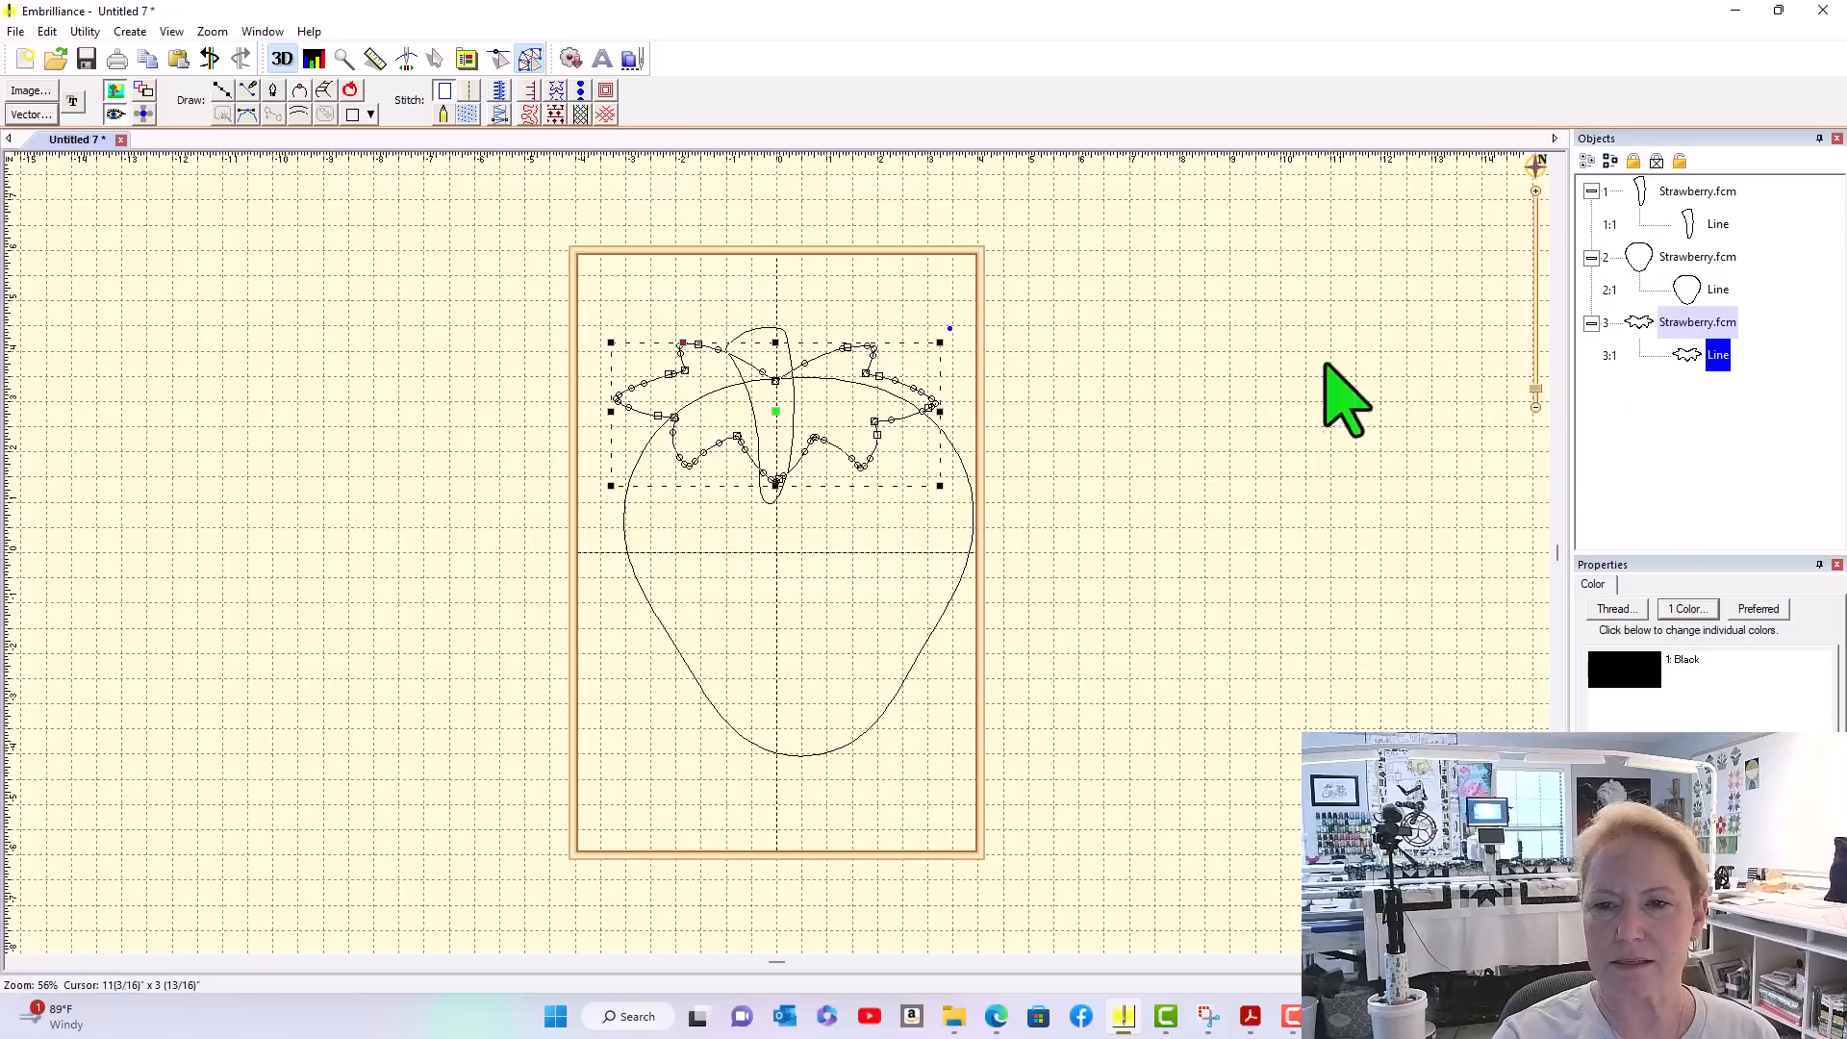
pyautogui.click(1214, 384)
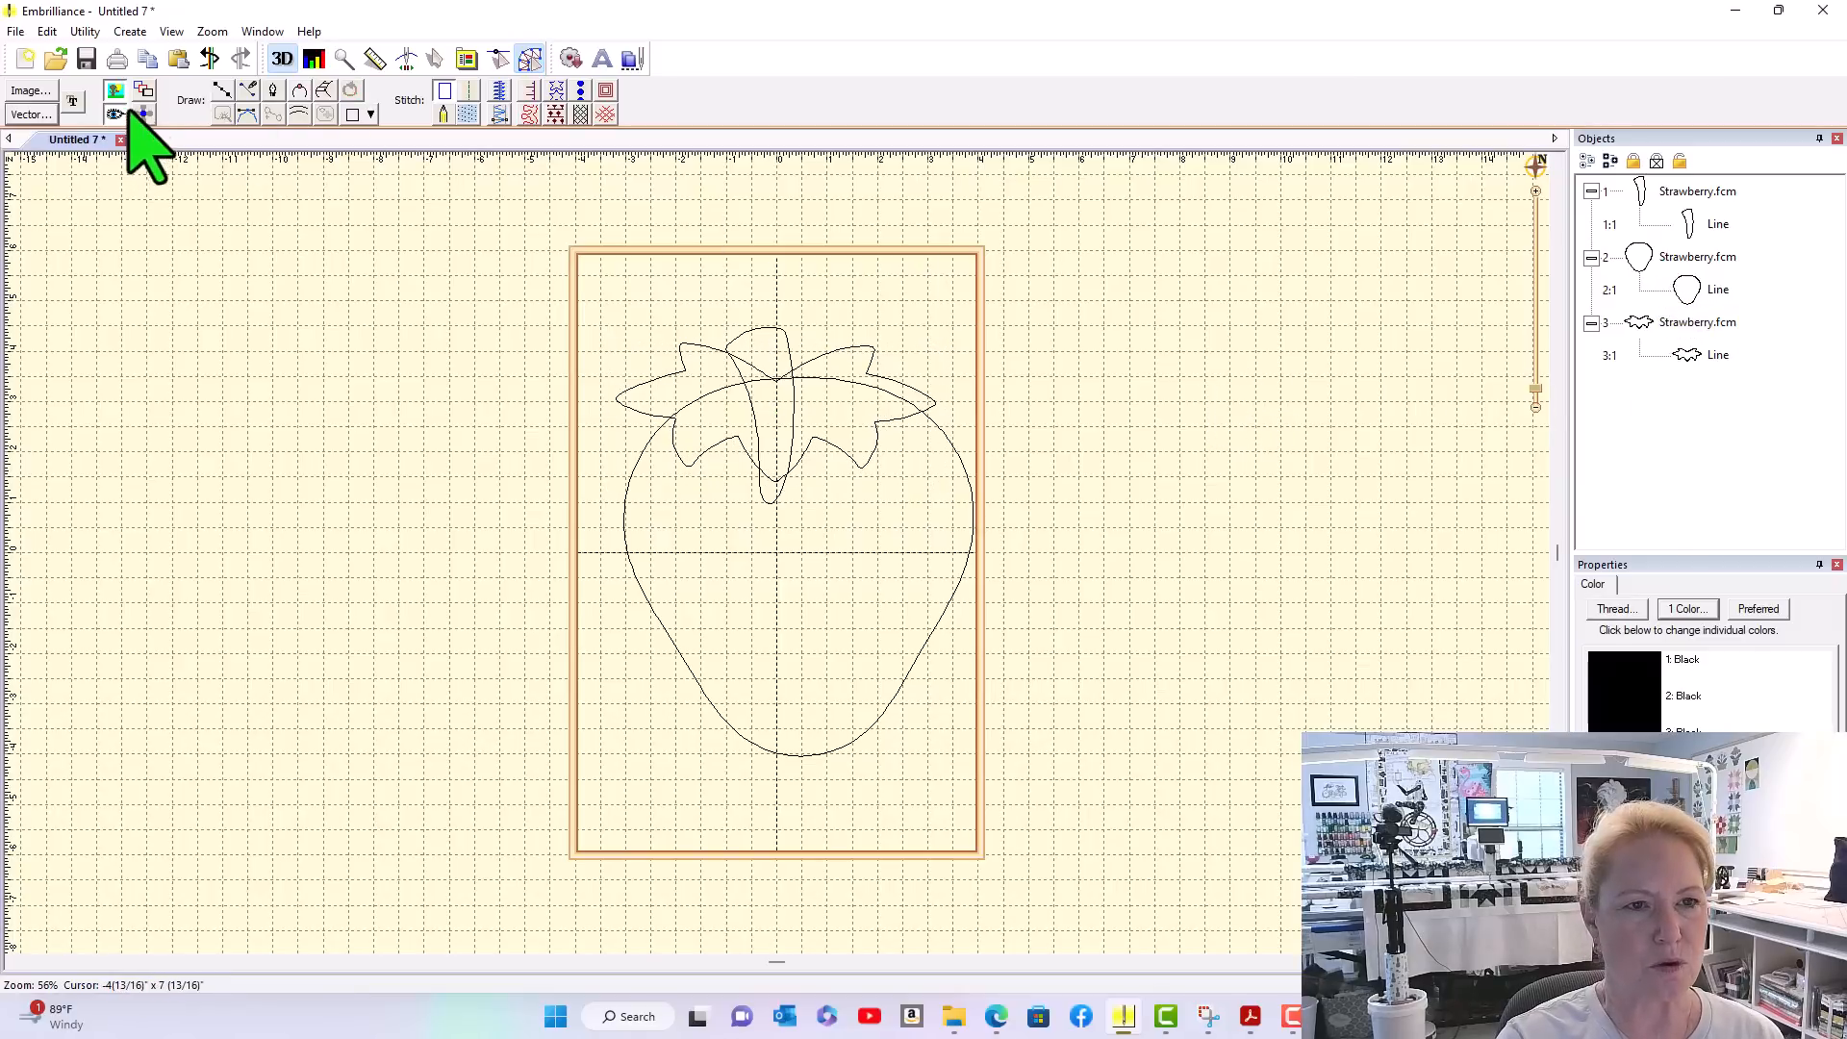
# Begin a fourth design and import the Strawberry FCM vector file from Downloads again
pyautogui.click(130, 33)
pyautogui.moveTo(231, 74)
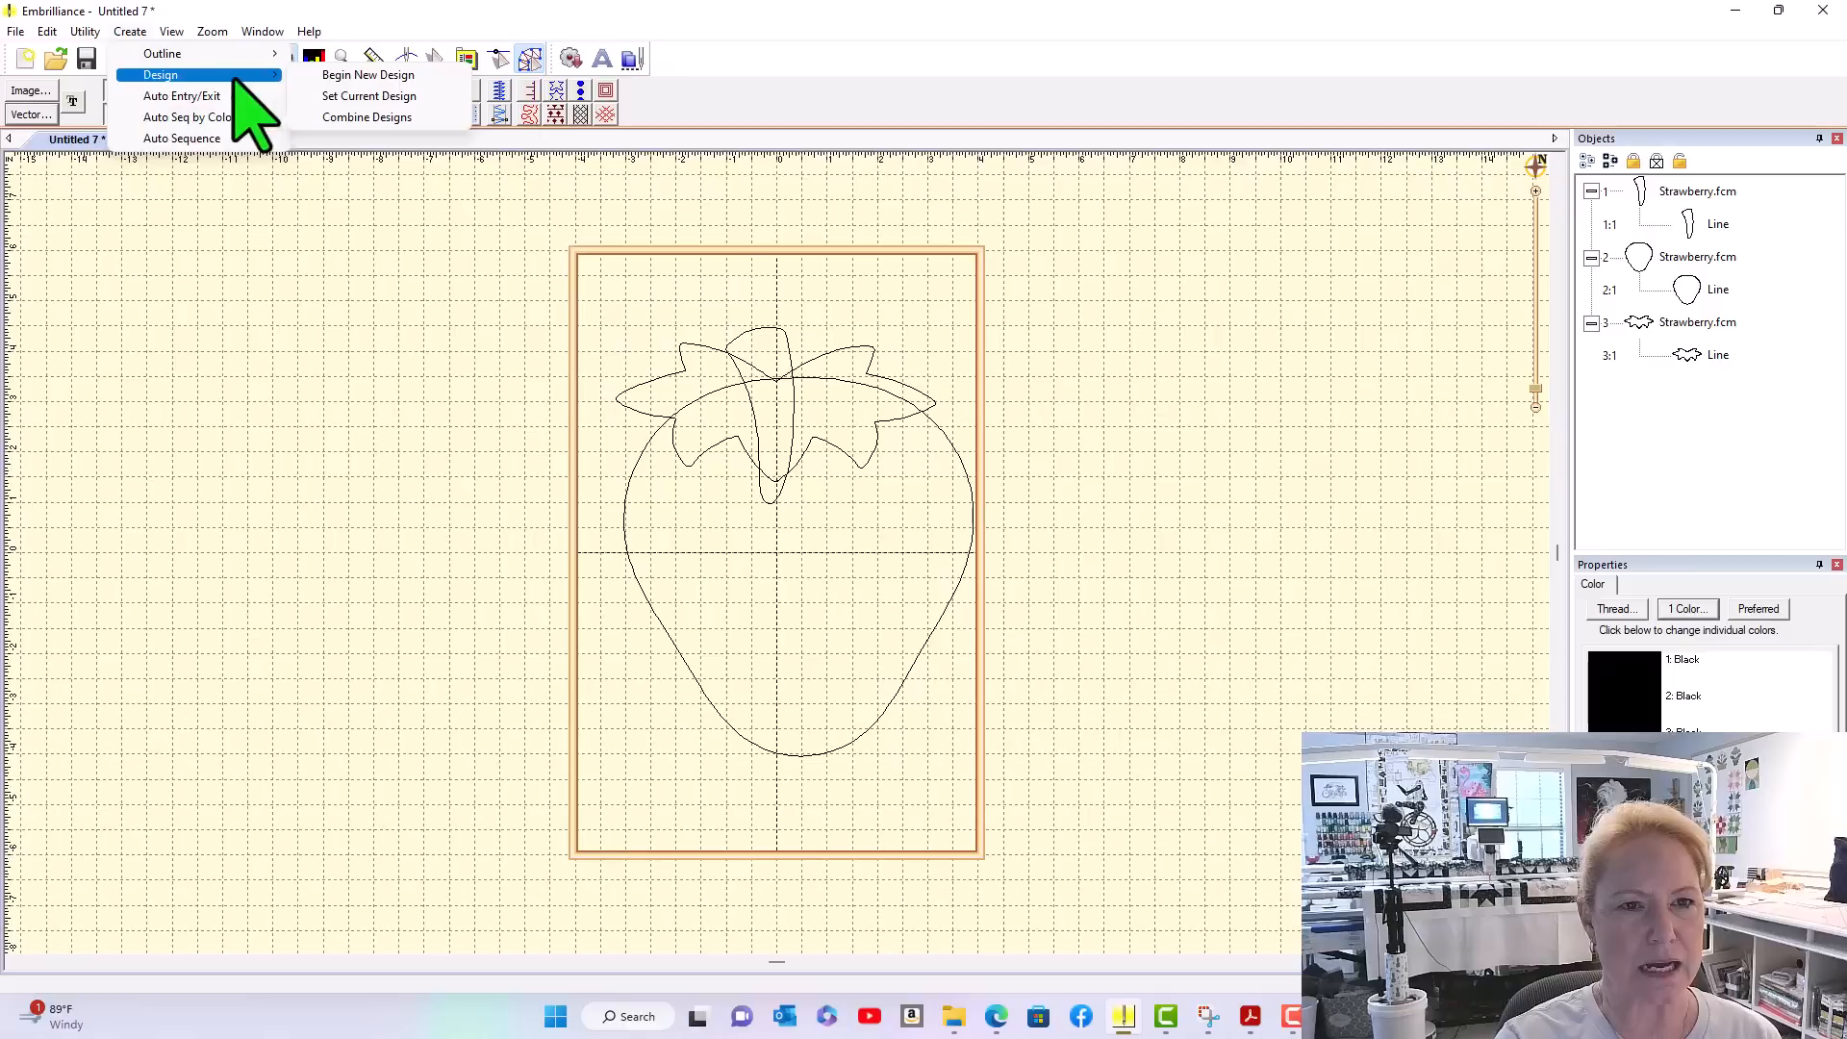
pyautogui.click(369, 76)
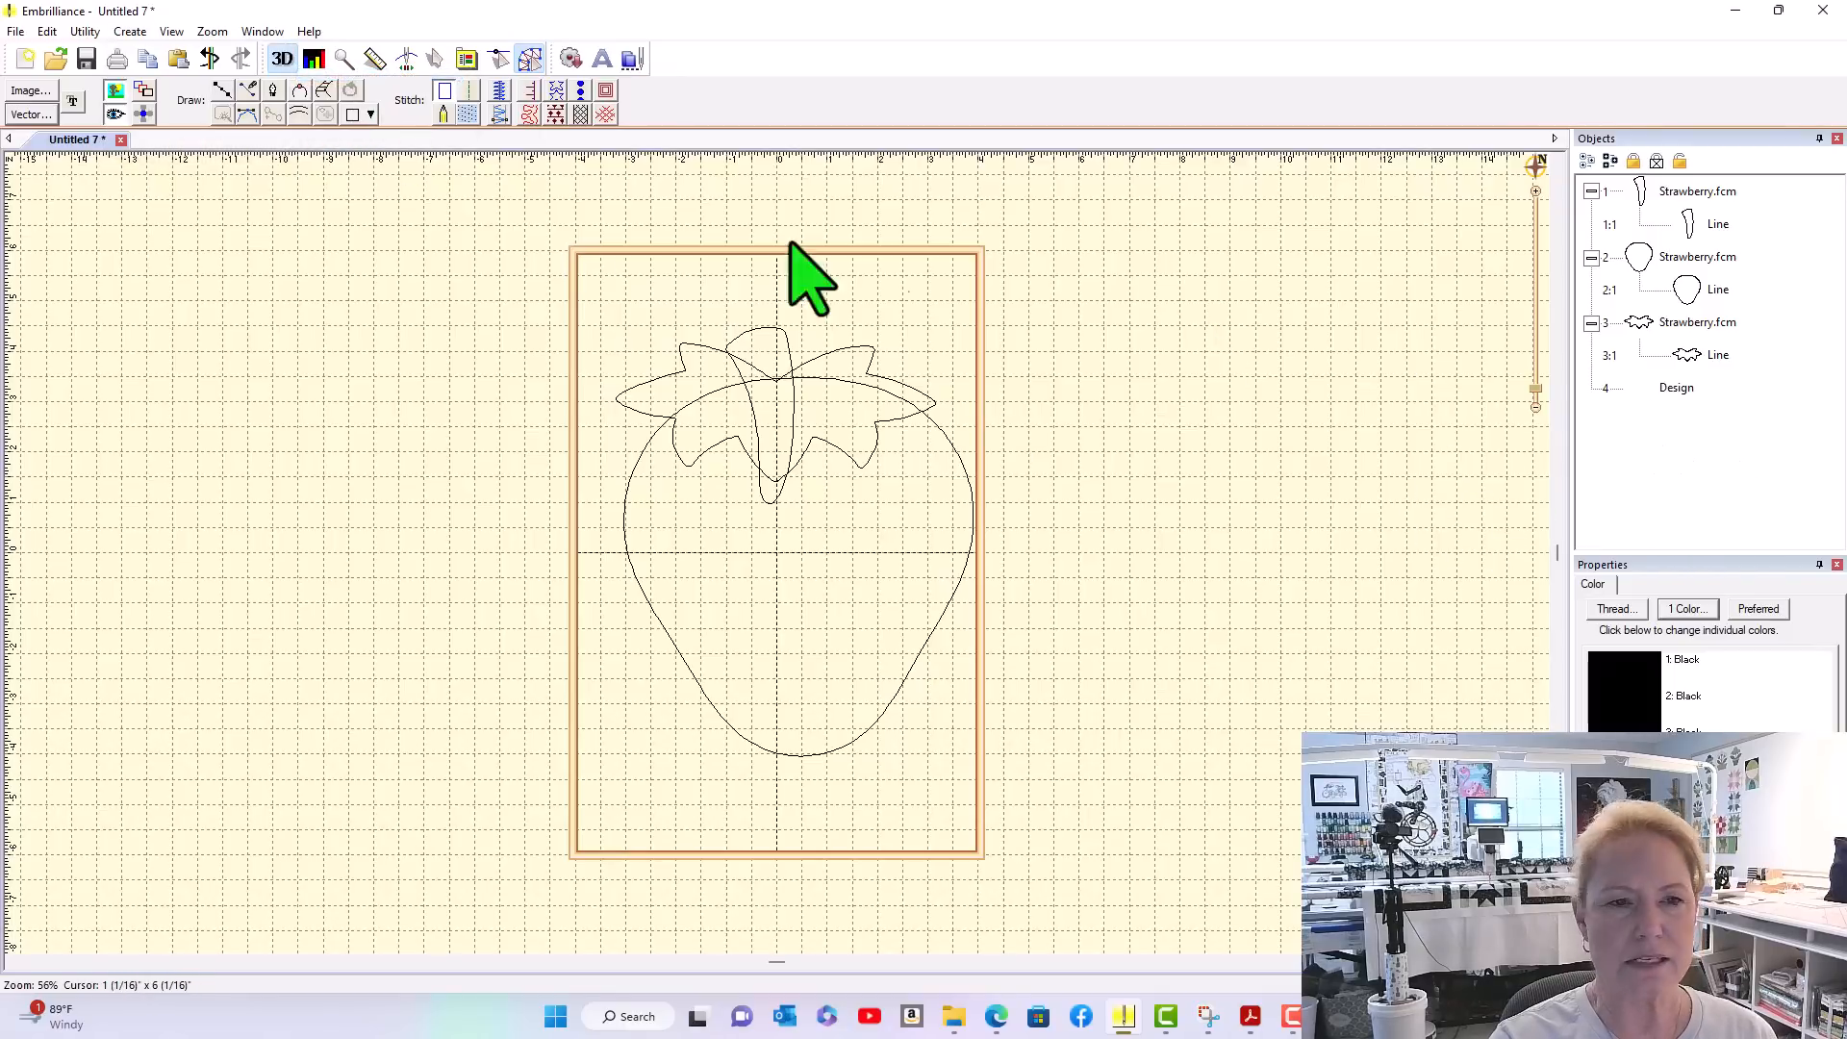
pyautogui.click(29, 115)
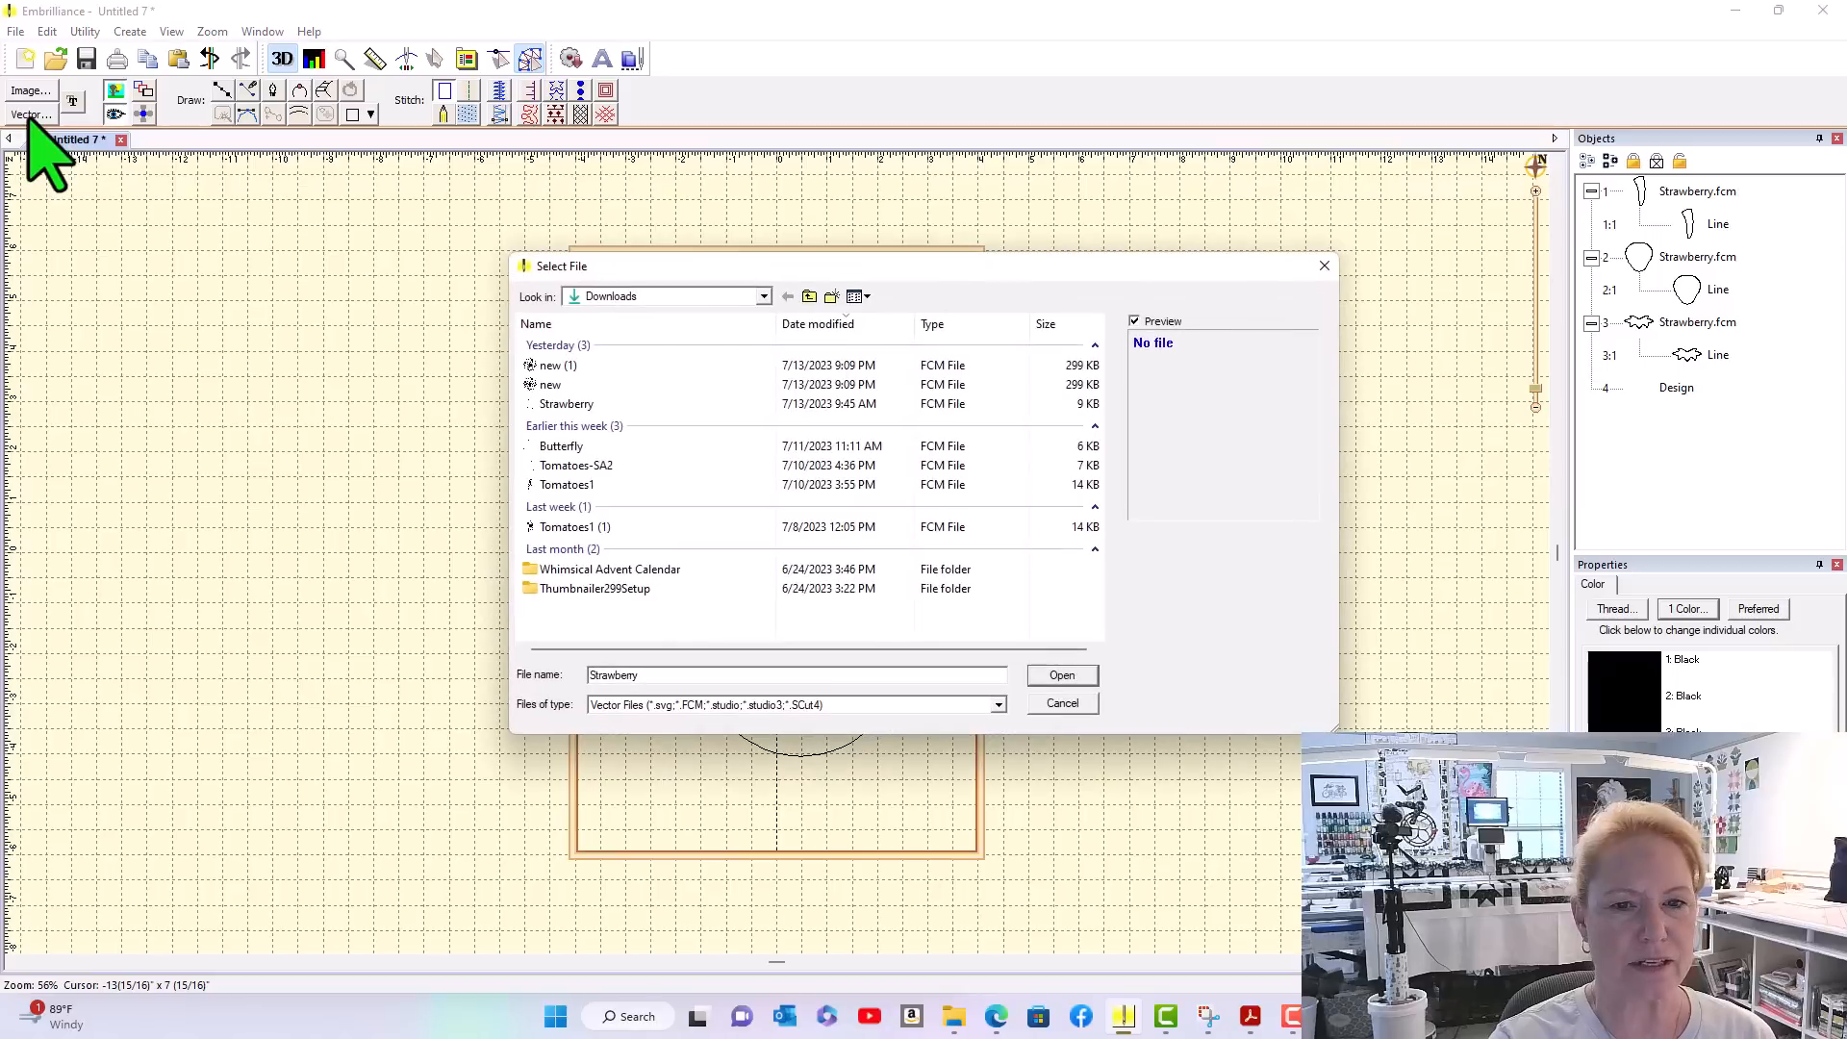
pyautogui.click(607, 403)
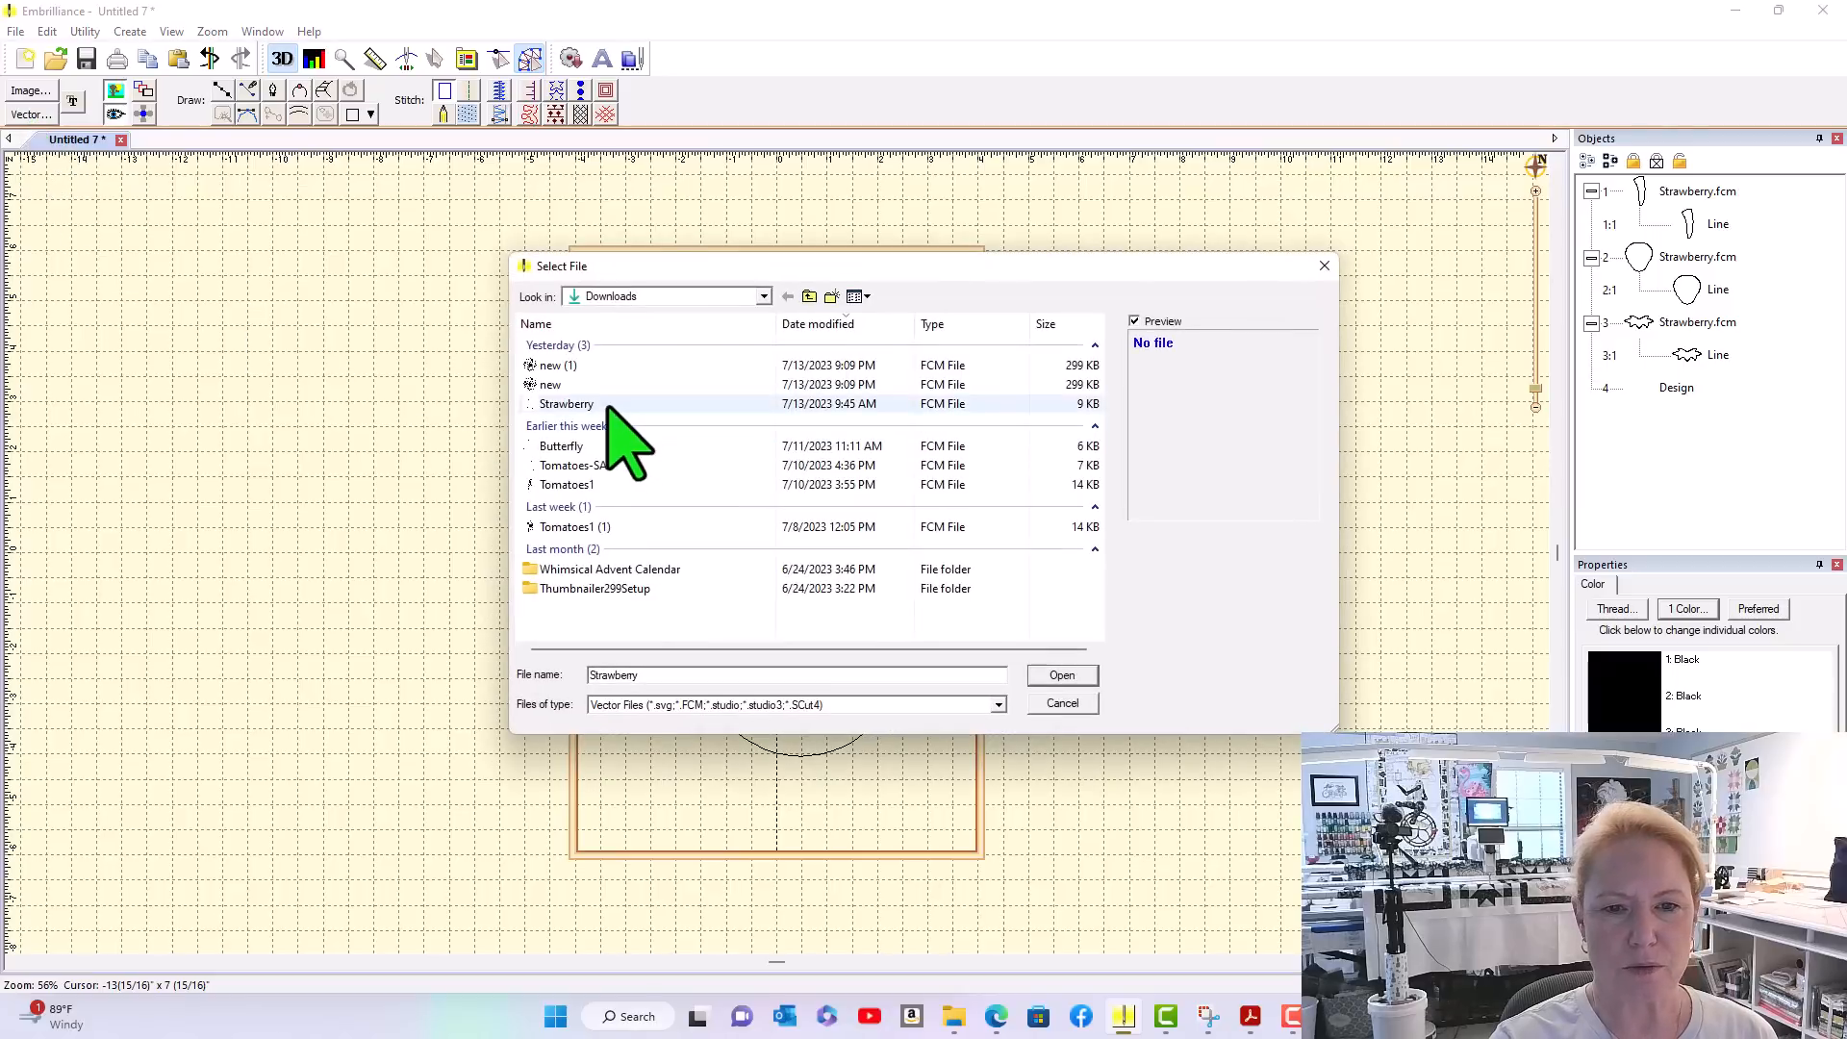
pyautogui.click(1066, 677)
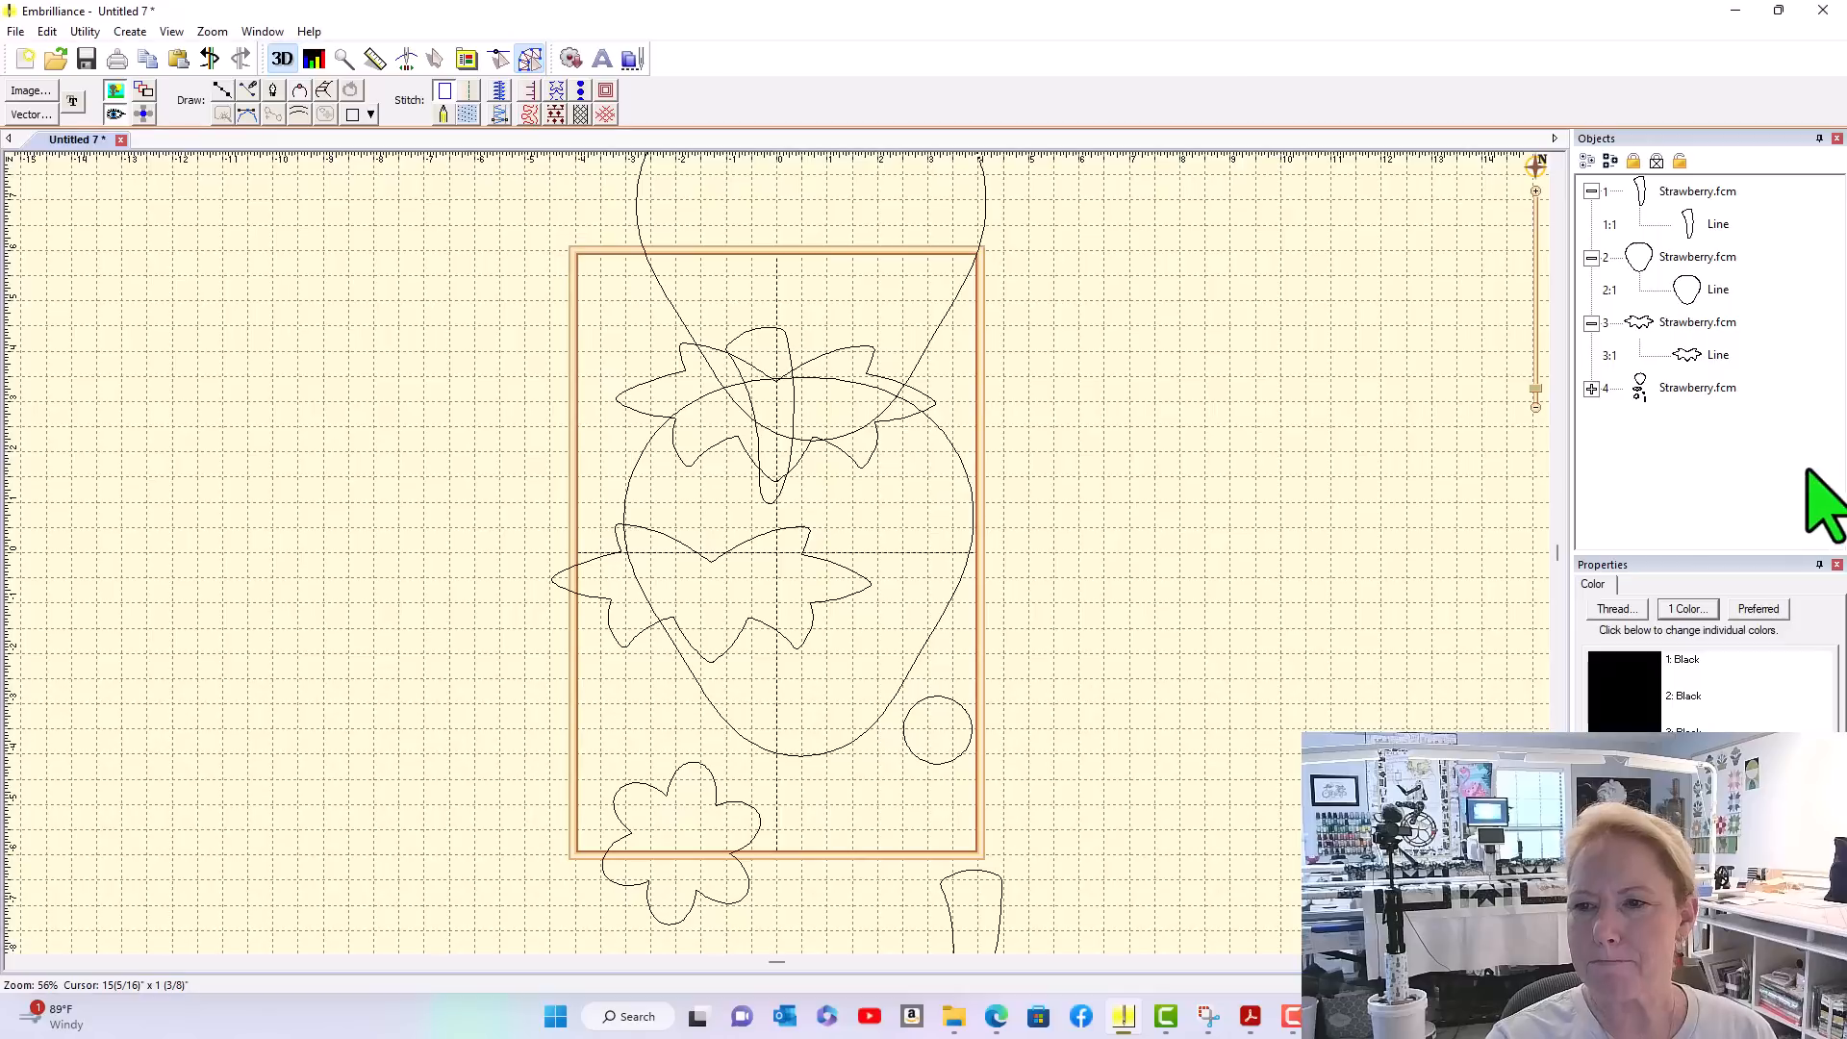
# Delete the berry, leaf cap, circle and stem lines from the fourth Strawberry.fcm object, keeping only the flower
pyautogui.click(1592, 389)
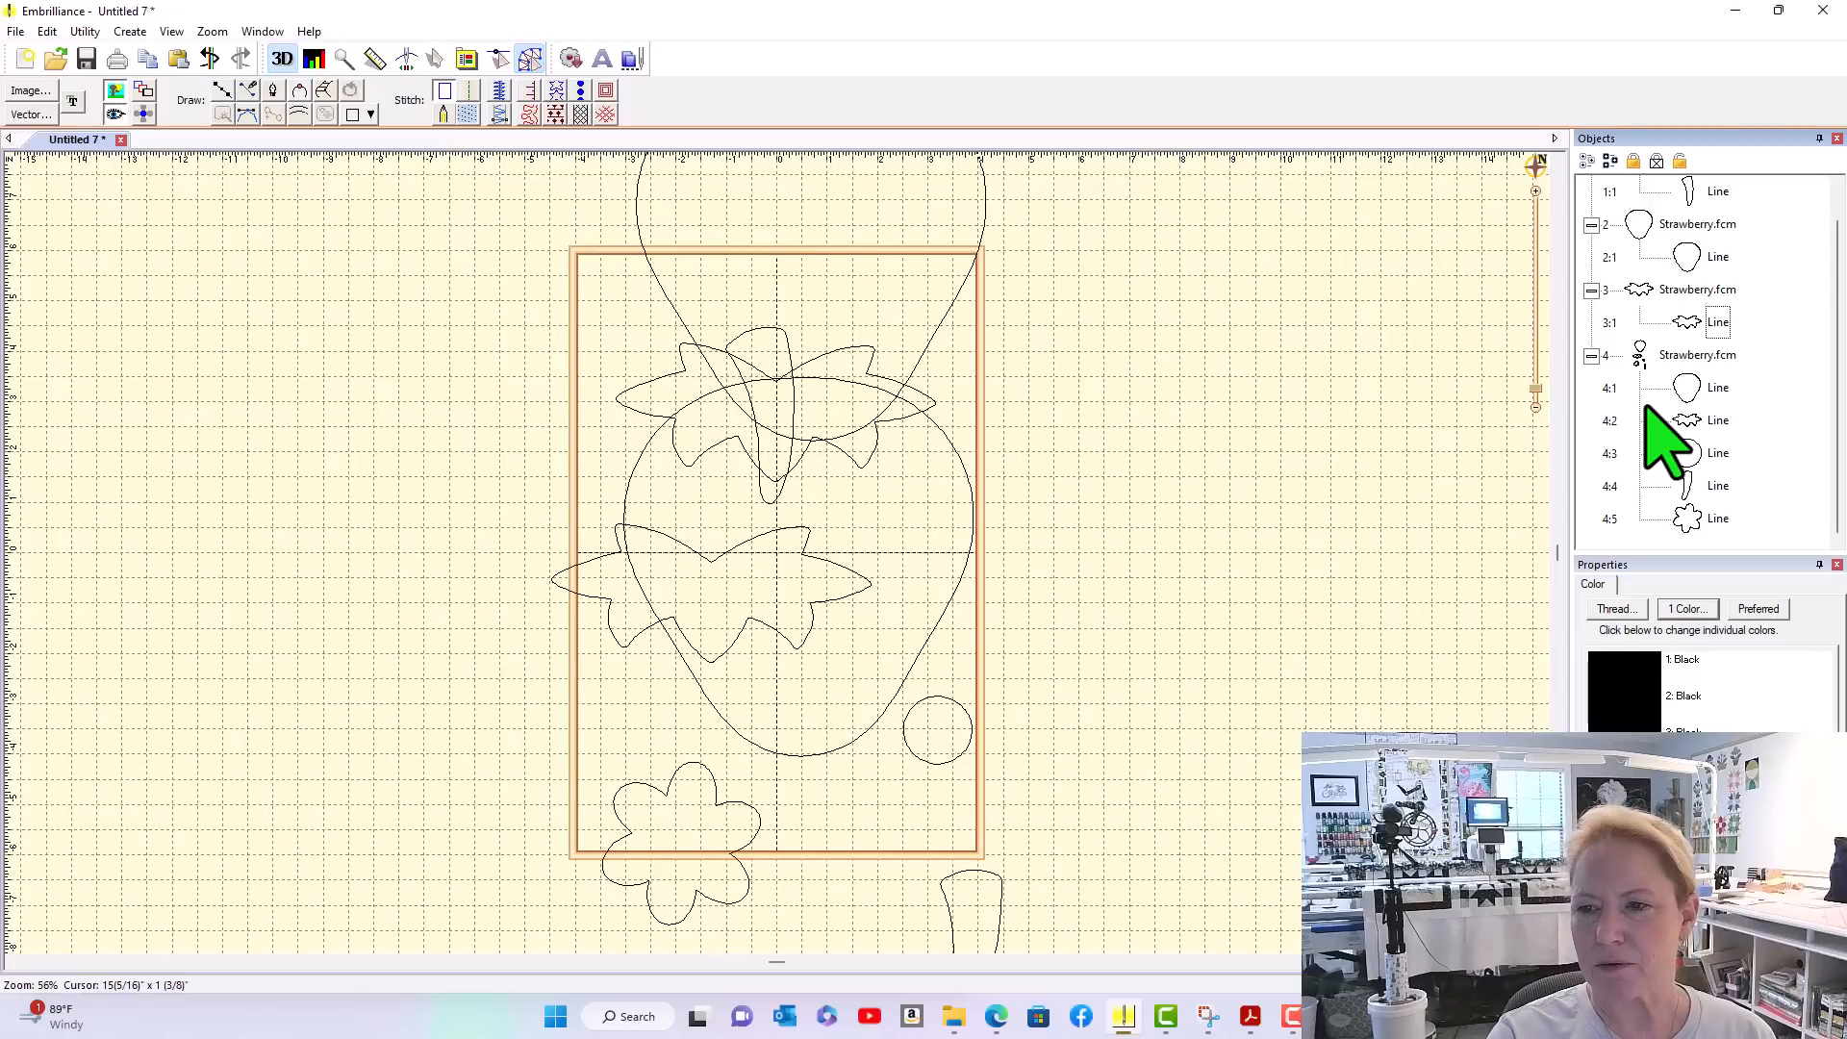
pyautogui.click(1717, 388)
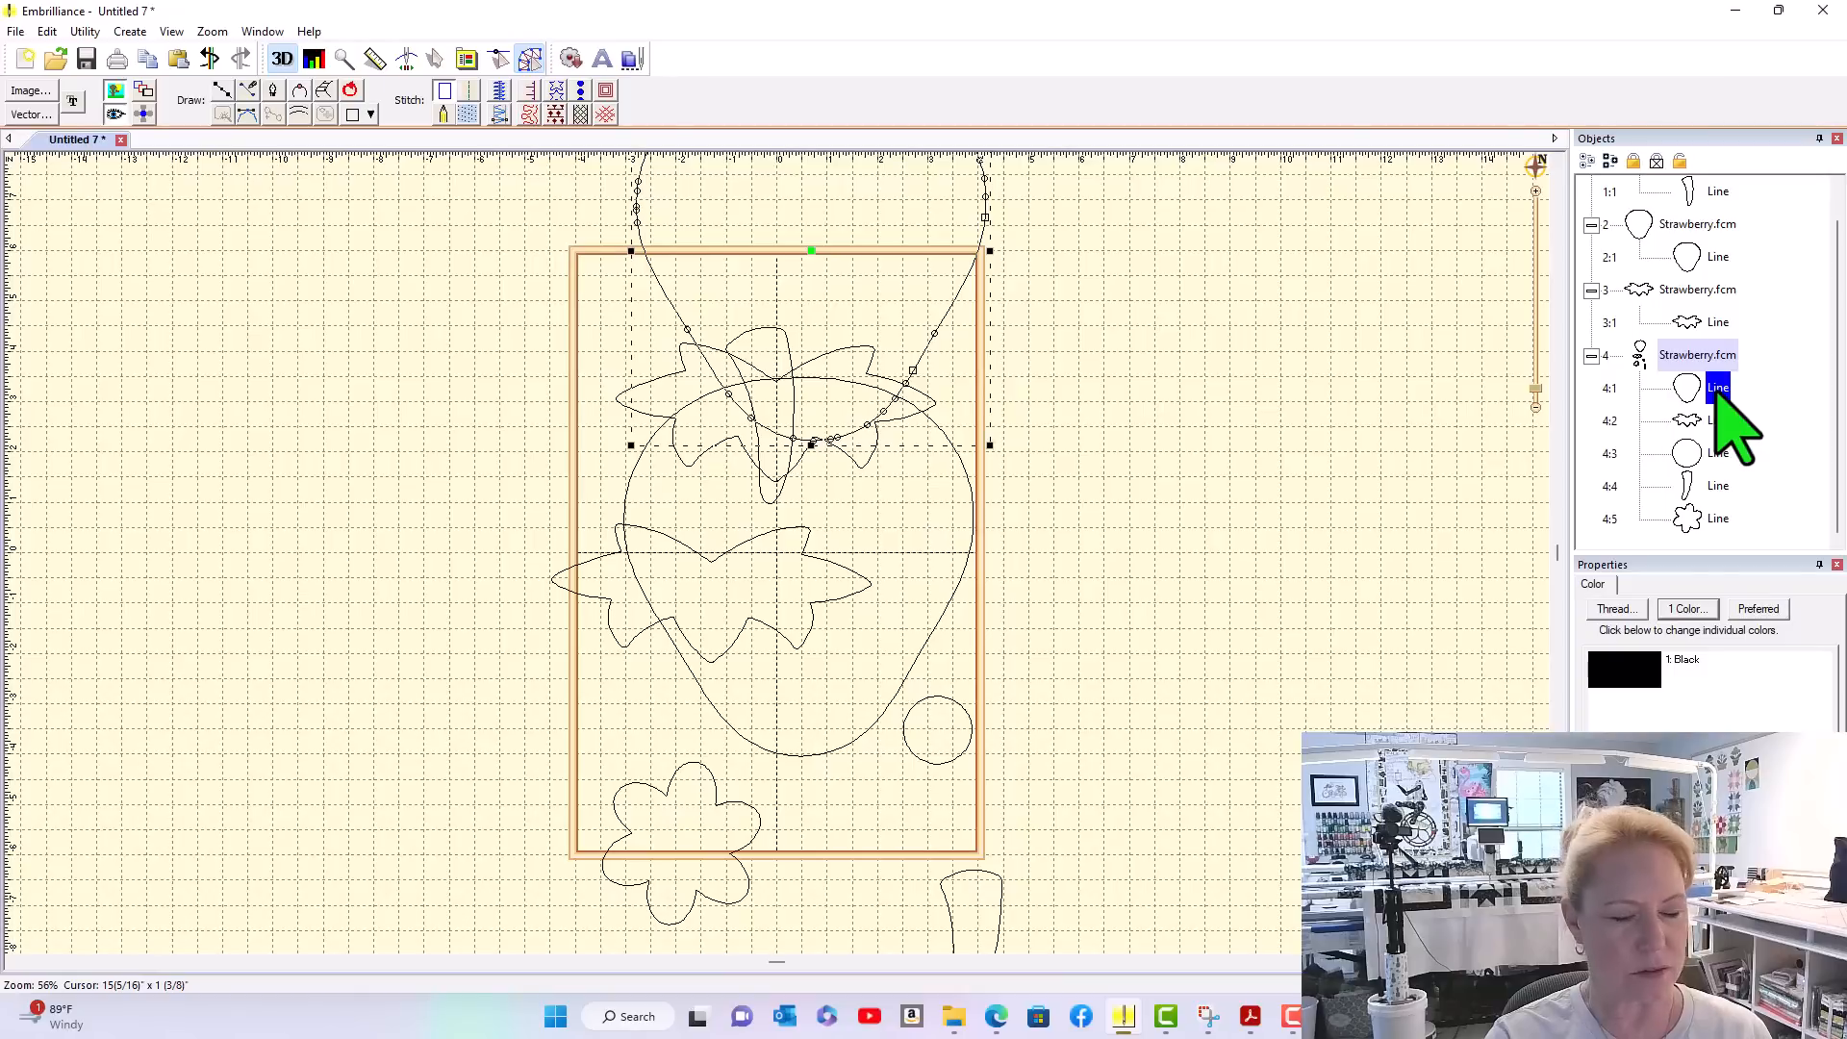
pyautogui.keyDown('shift'); pyautogui.click(1718, 453); pyautogui.keyUp('shift')
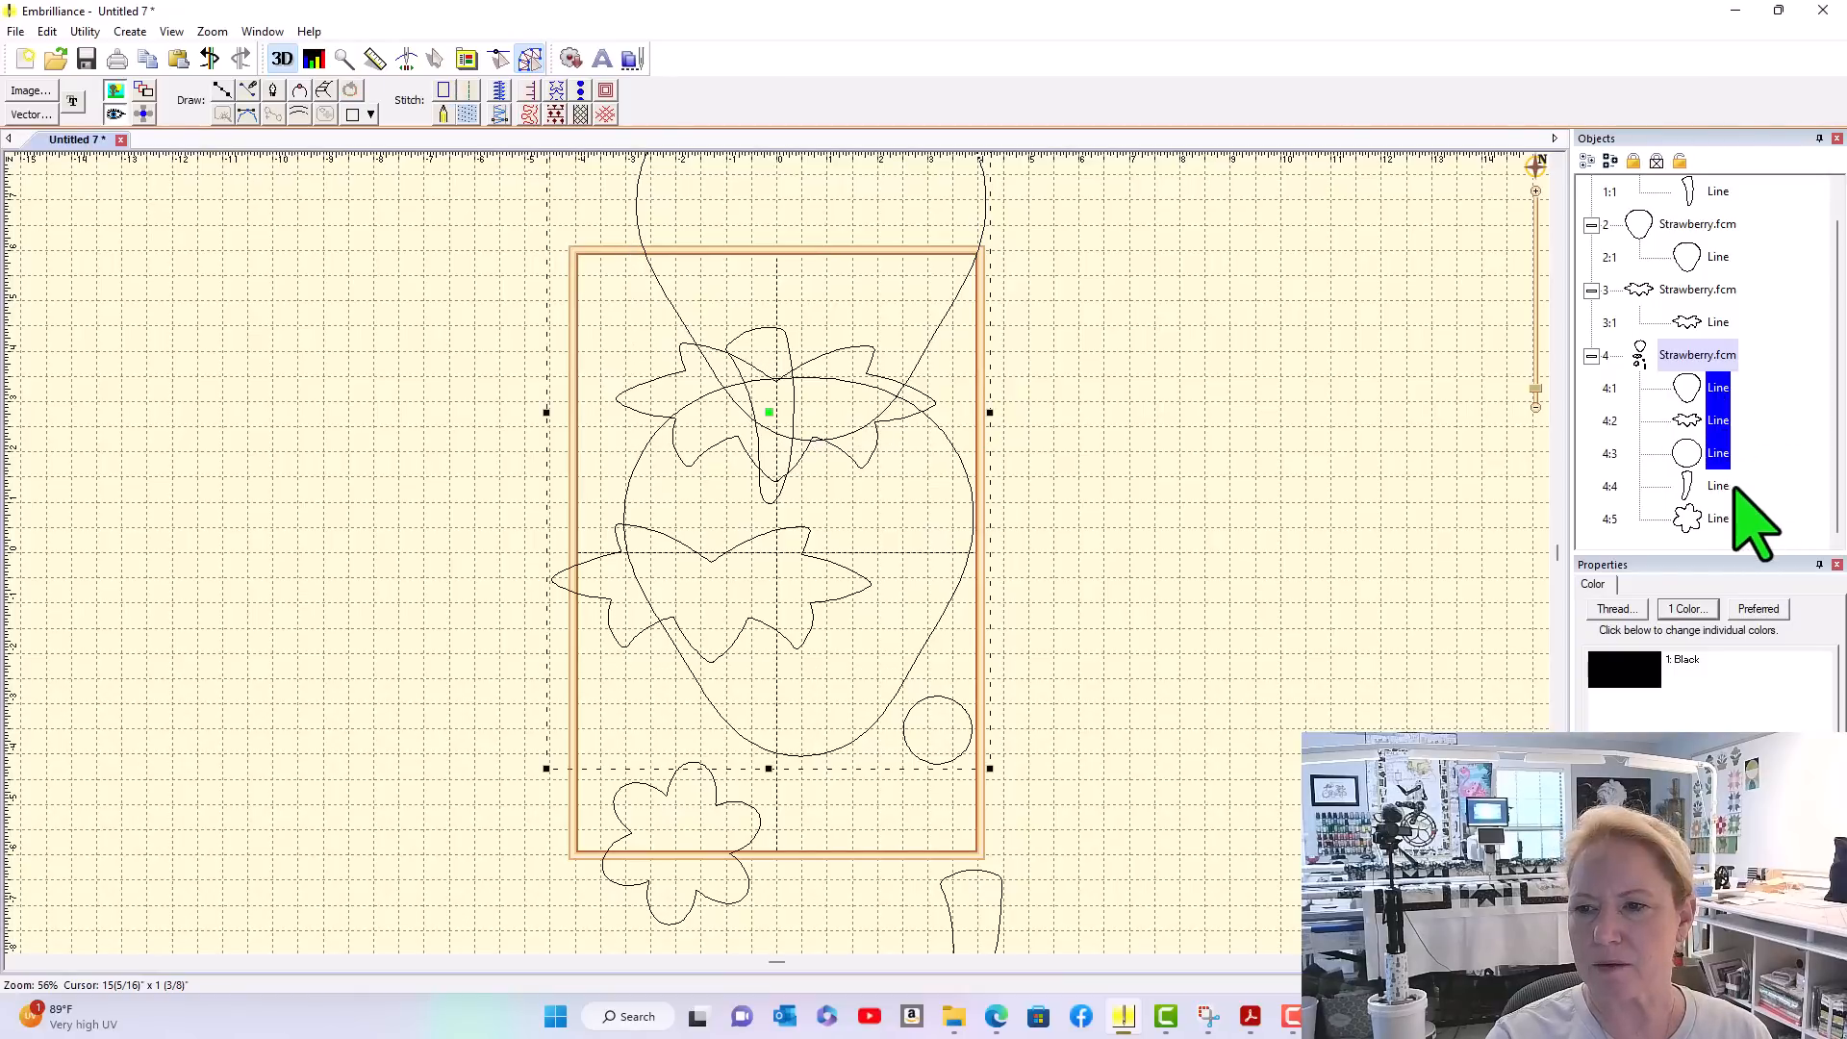
pyautogui.keyDown('shift'); pyautogui.click(1724, 486); pyautogui.keyUp('shift')
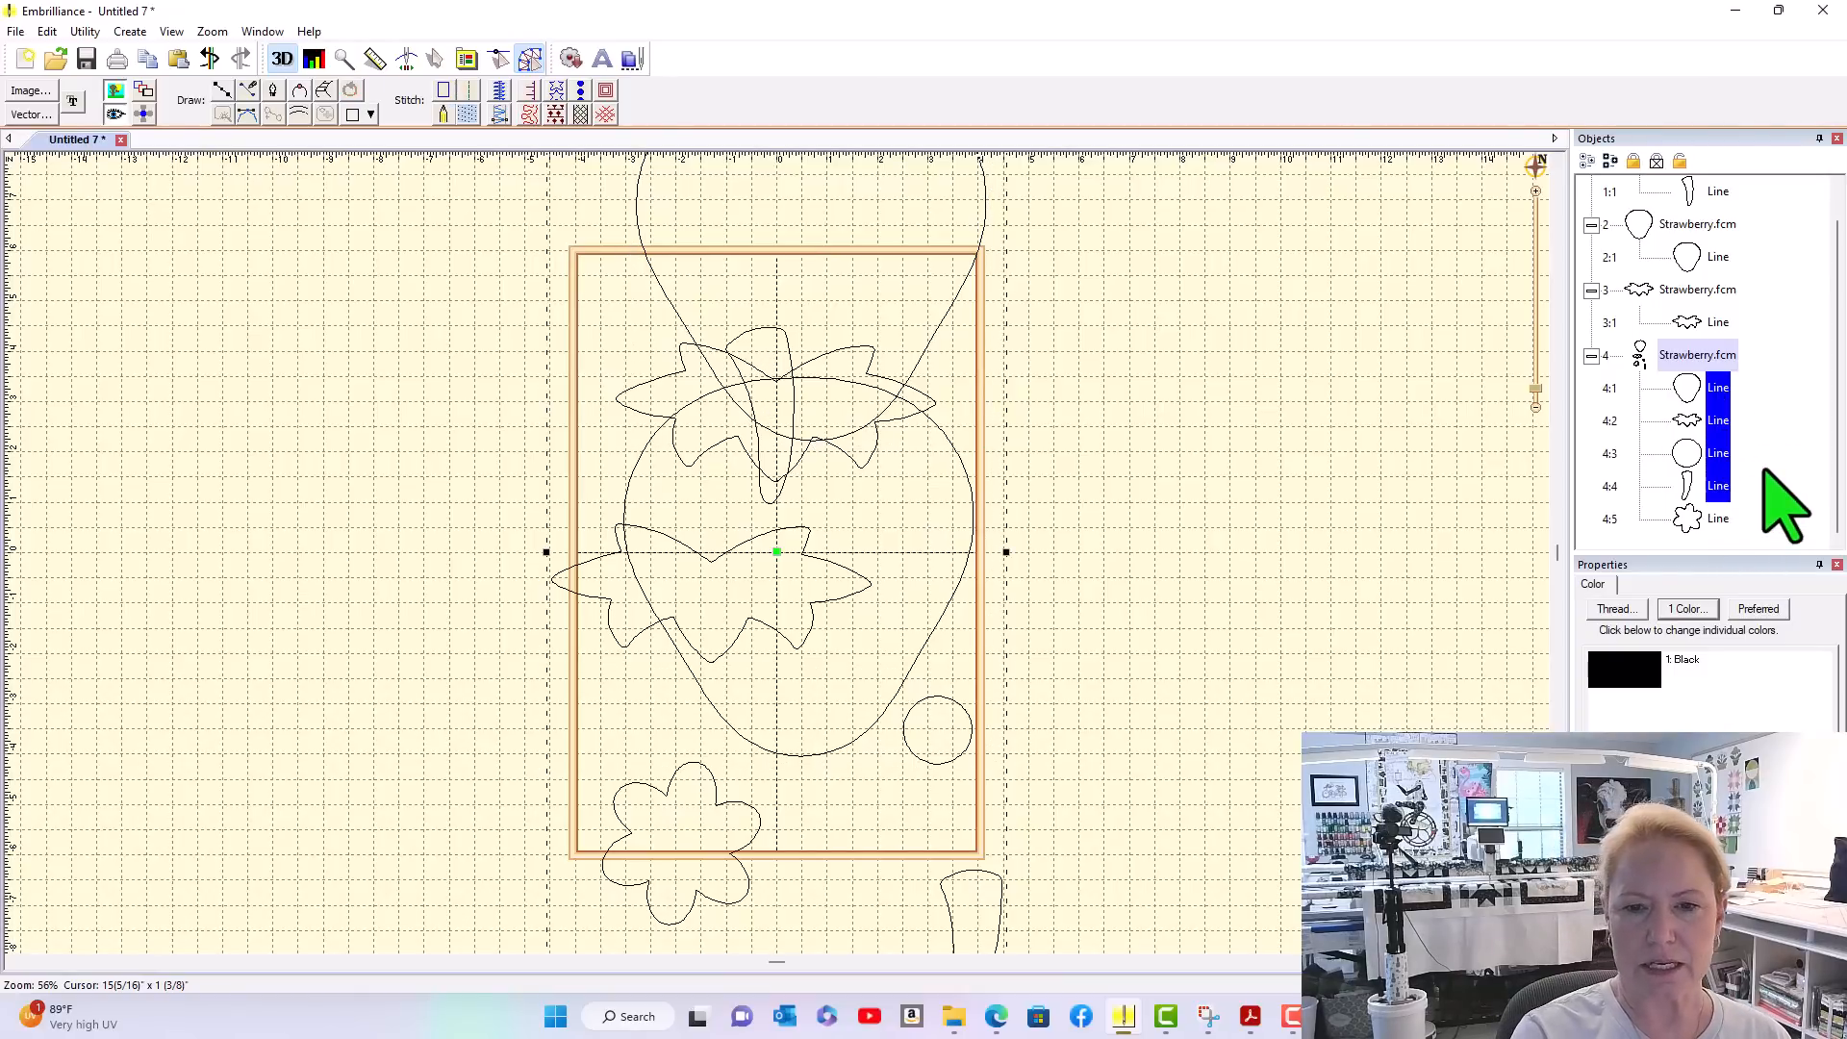
pyautogui.press('Delete')
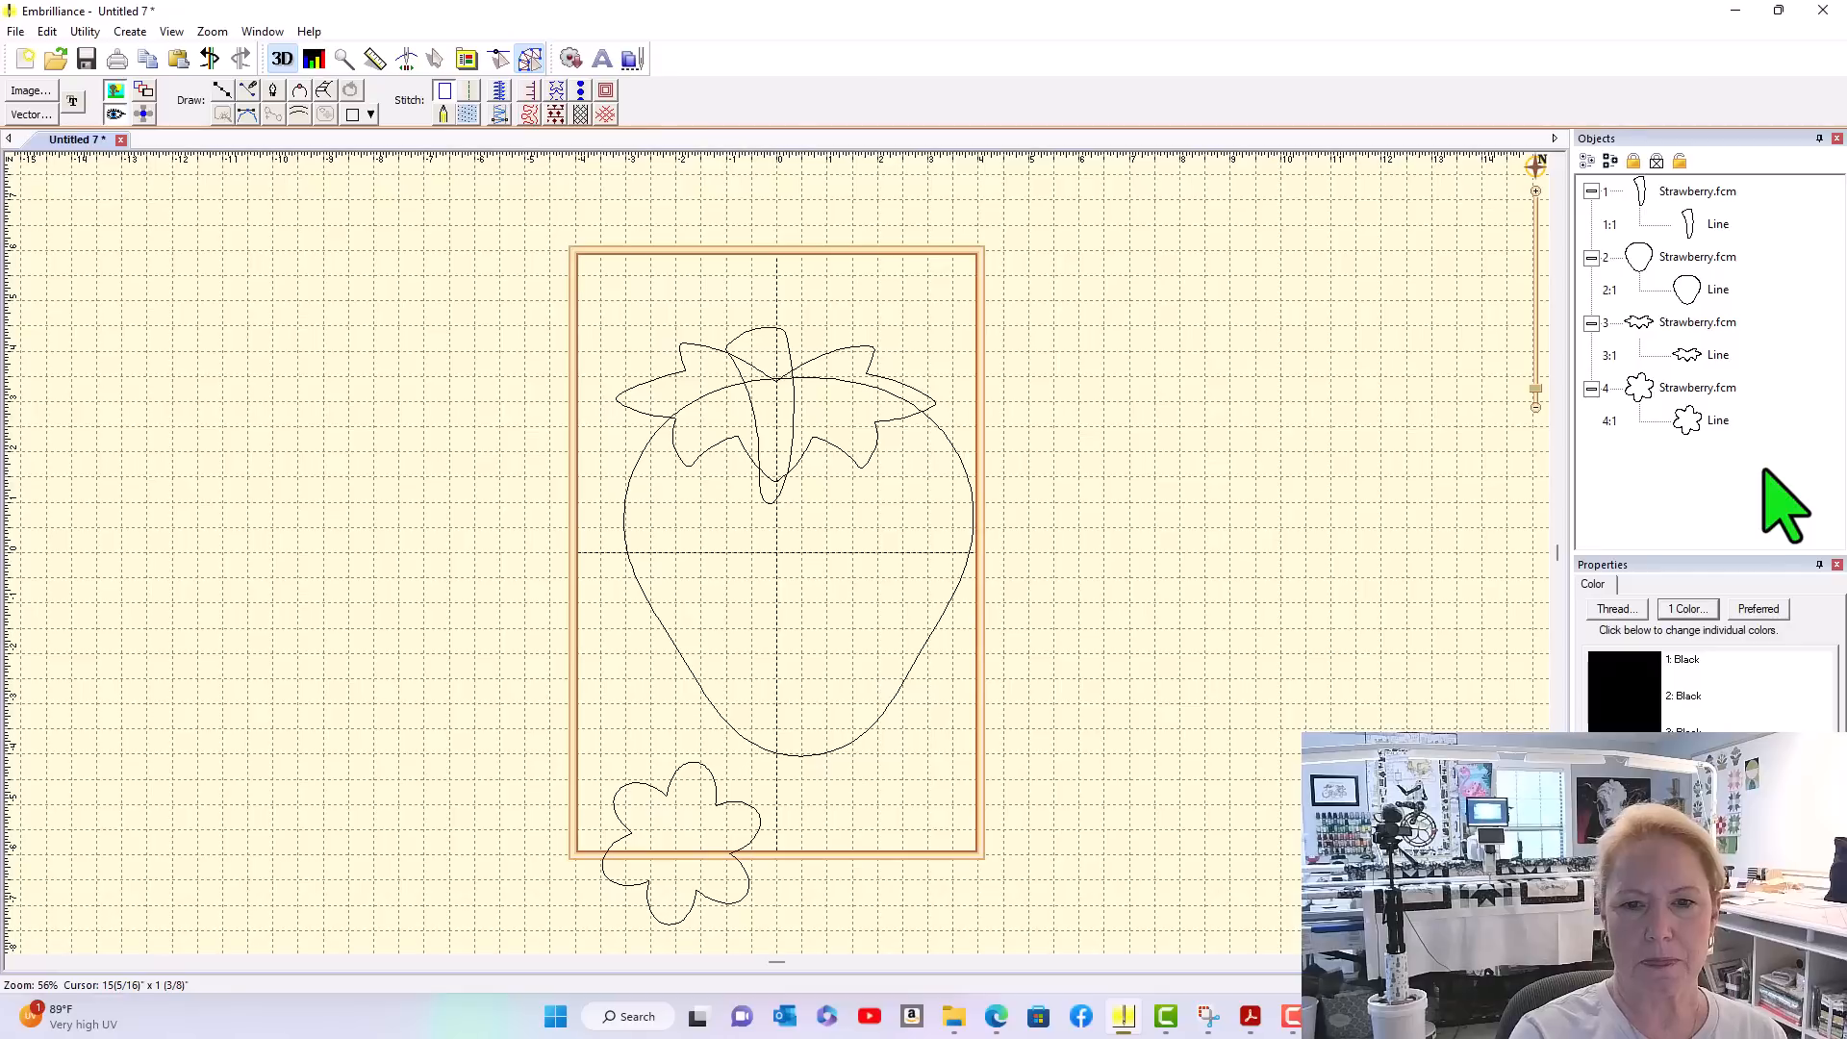
# Move the flower outline up onto the leaf cap, just right of the stem
pyautogui.click(736, 803)
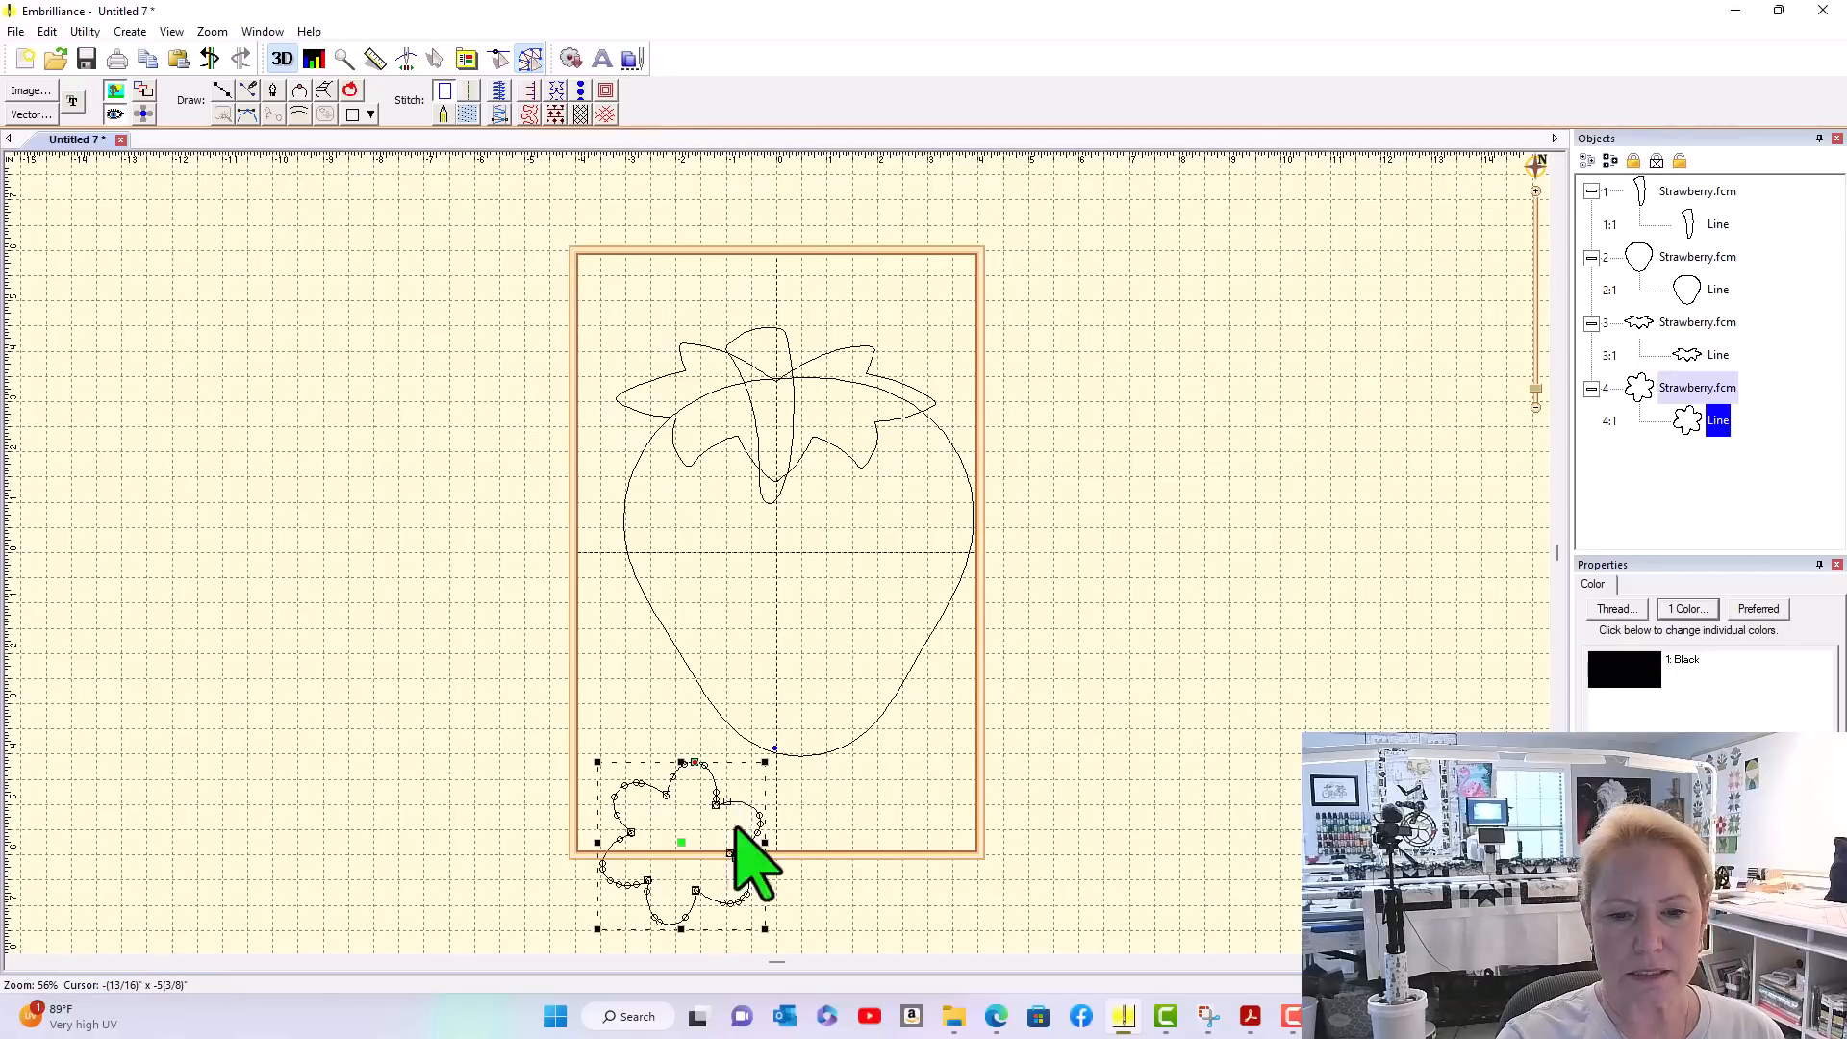
pyautogui.doubleClick(685, 866)
pyautogui.moveTo(685, 866); pyautogui.dragTo(844, 413)
pyautogui.click(1107, 486)
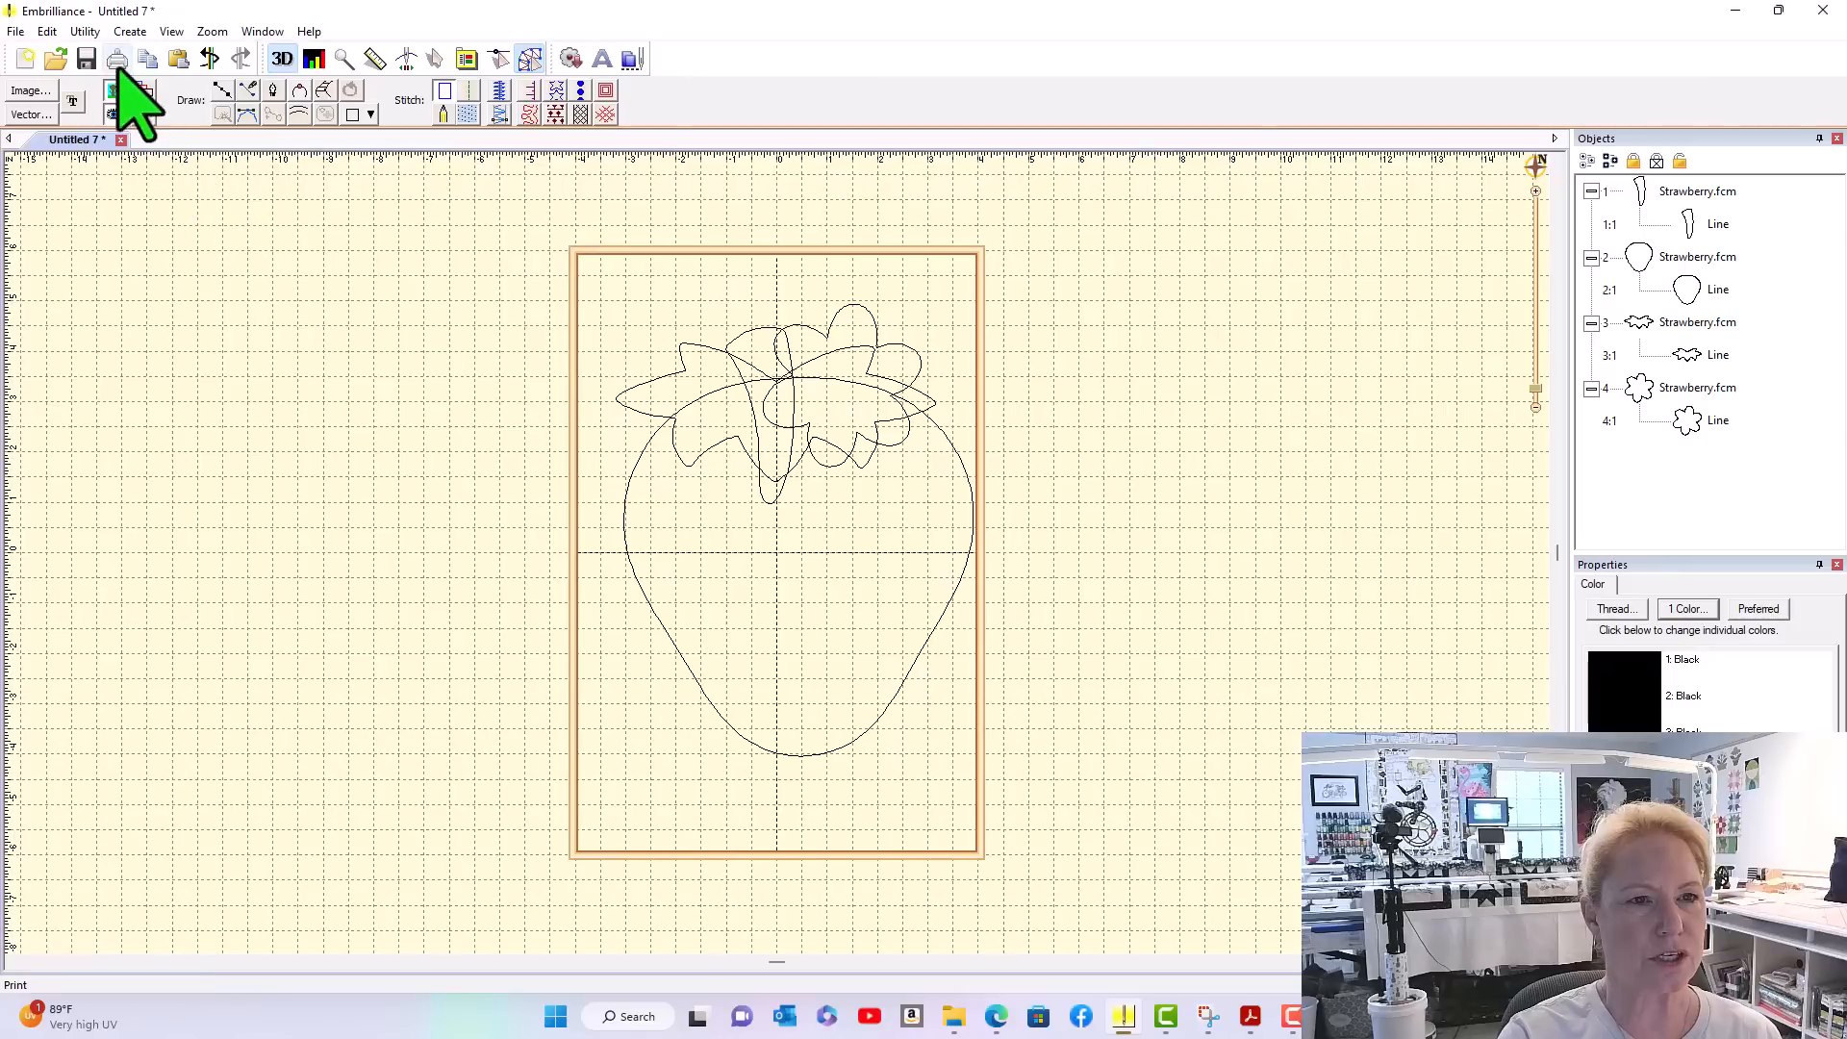
# Begin a fifth design and import the Strawberry FCM vector file from Downloads into it
pyautogui.click(130, 30)
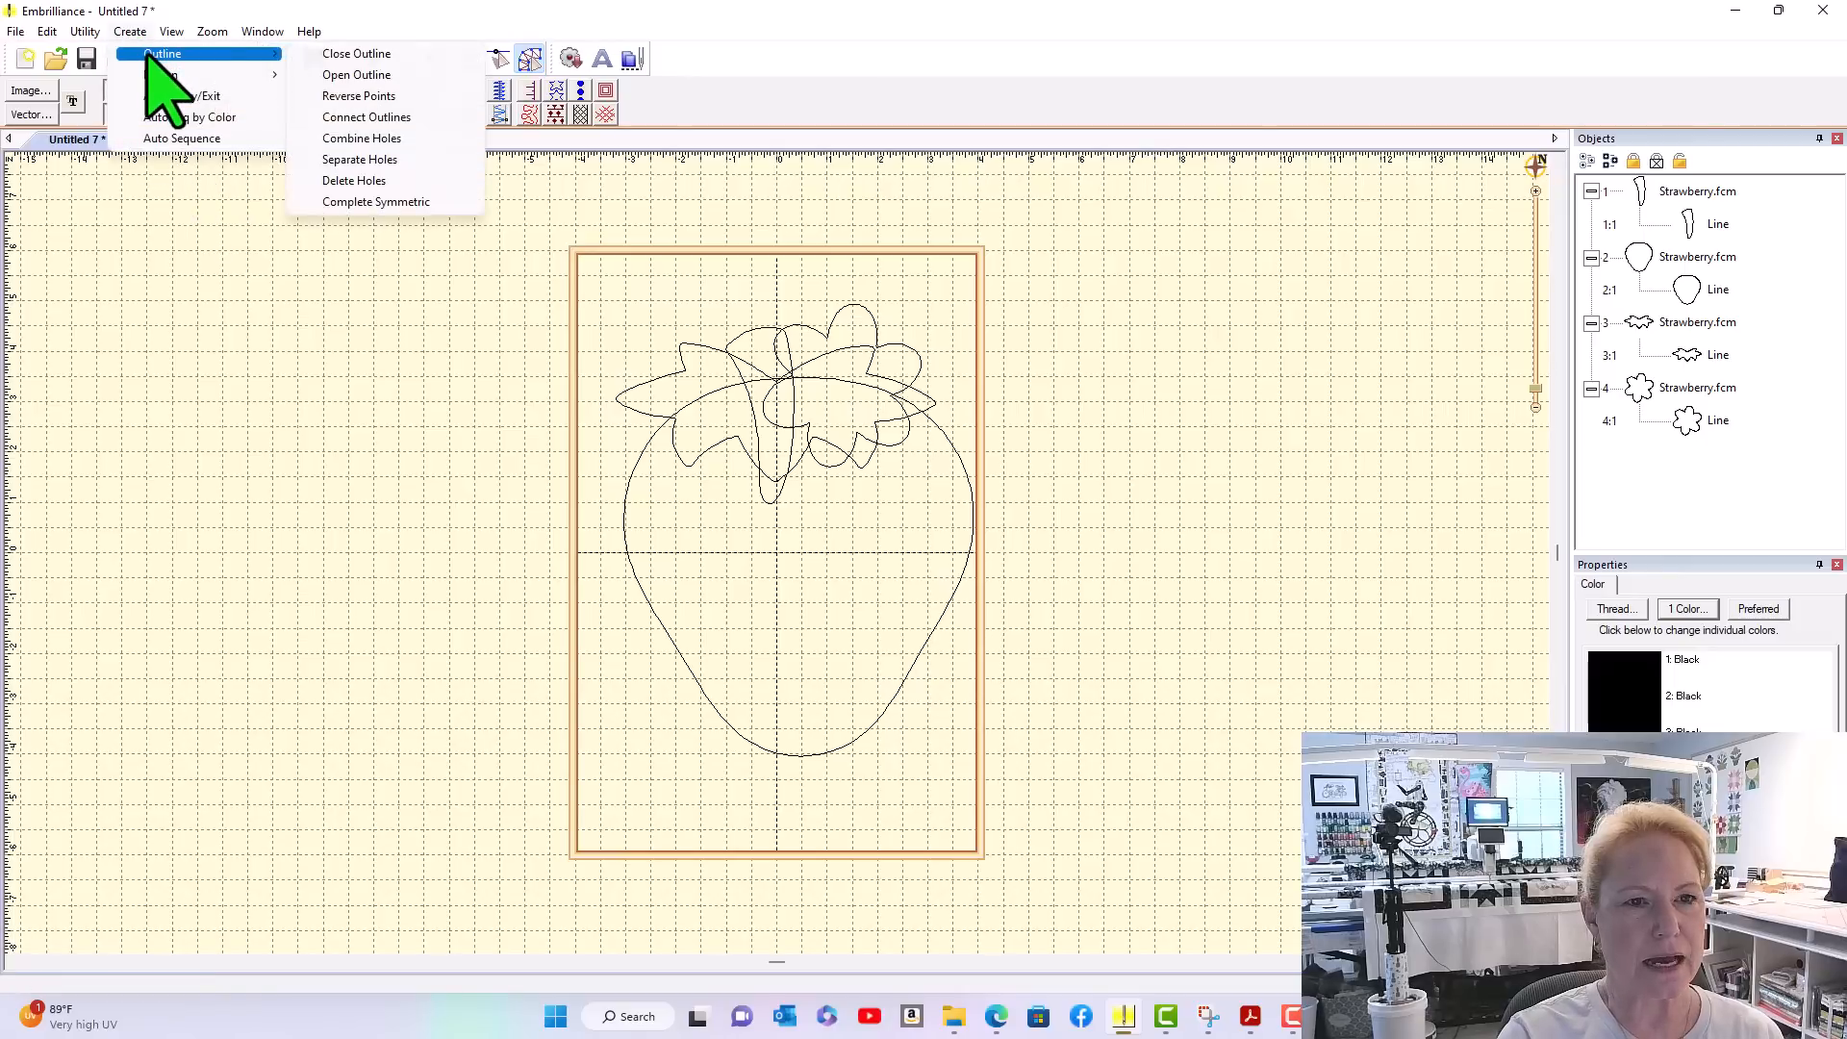
pyautogui.moveTo(188, 75)
pyautogui.click(358, 77)
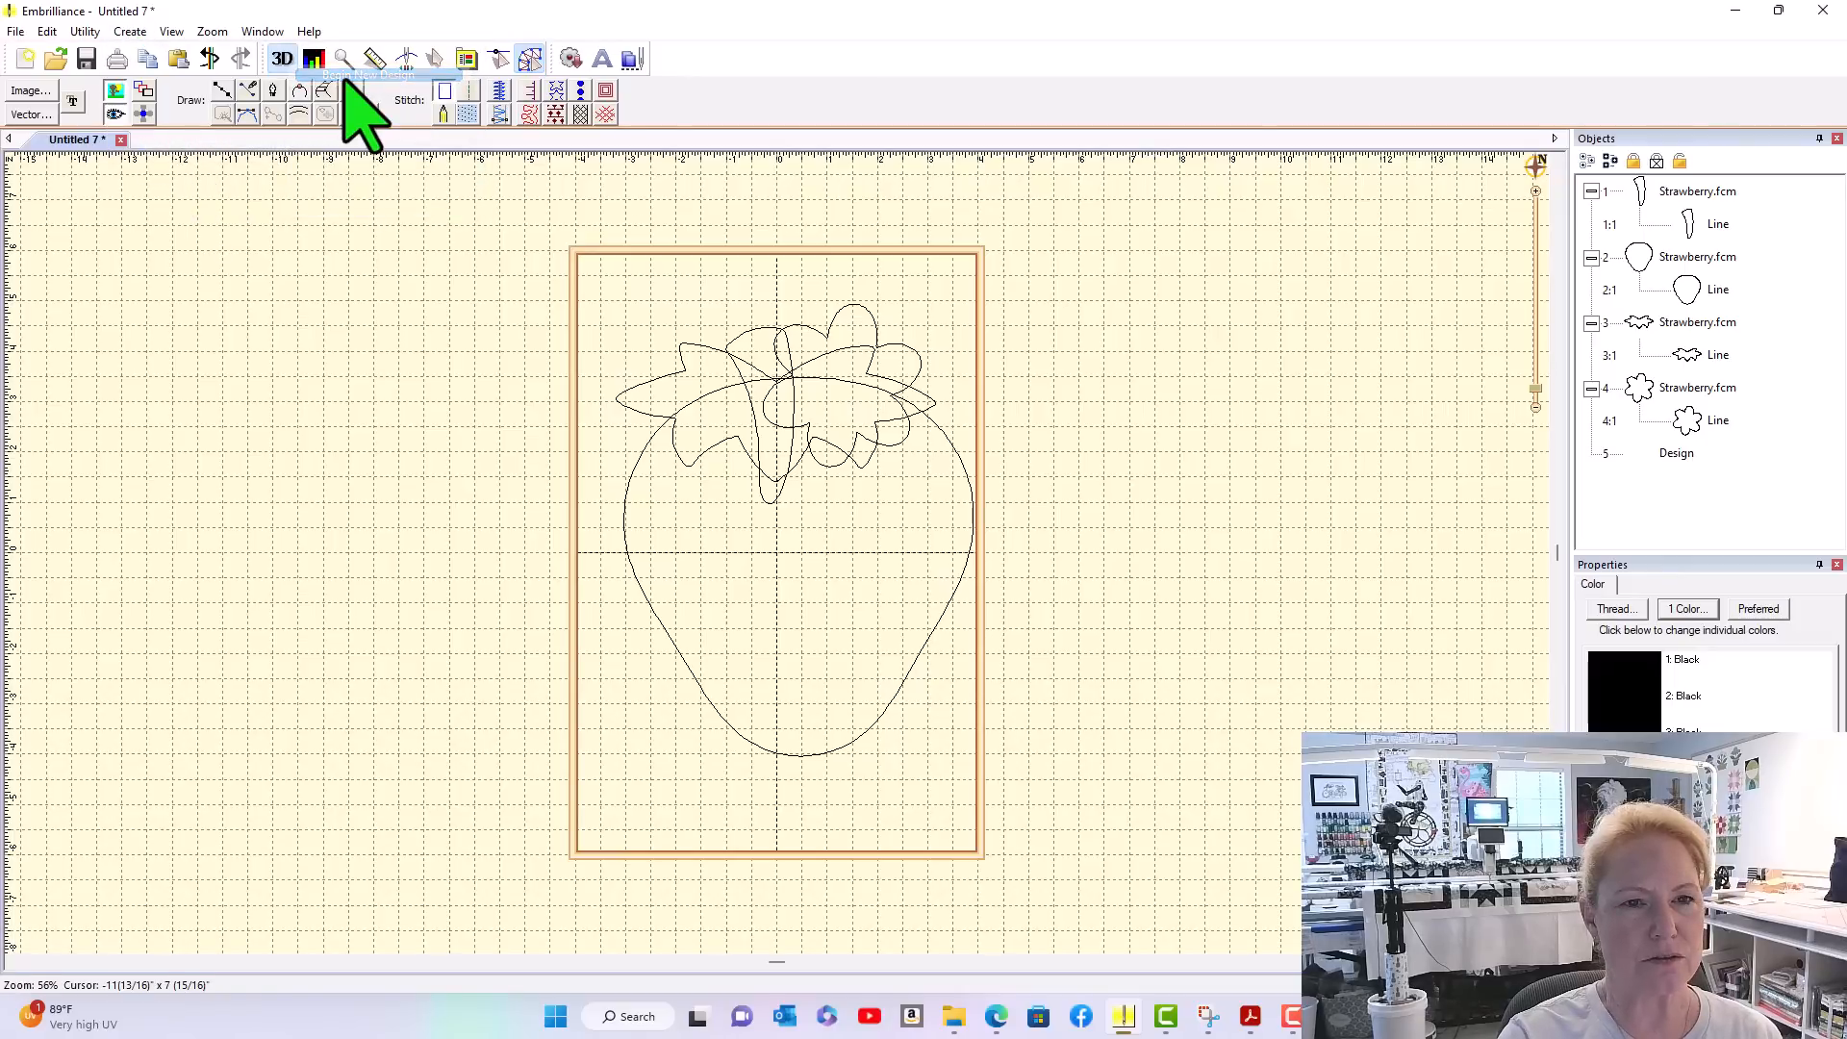
pyautogui.click(31, 115)
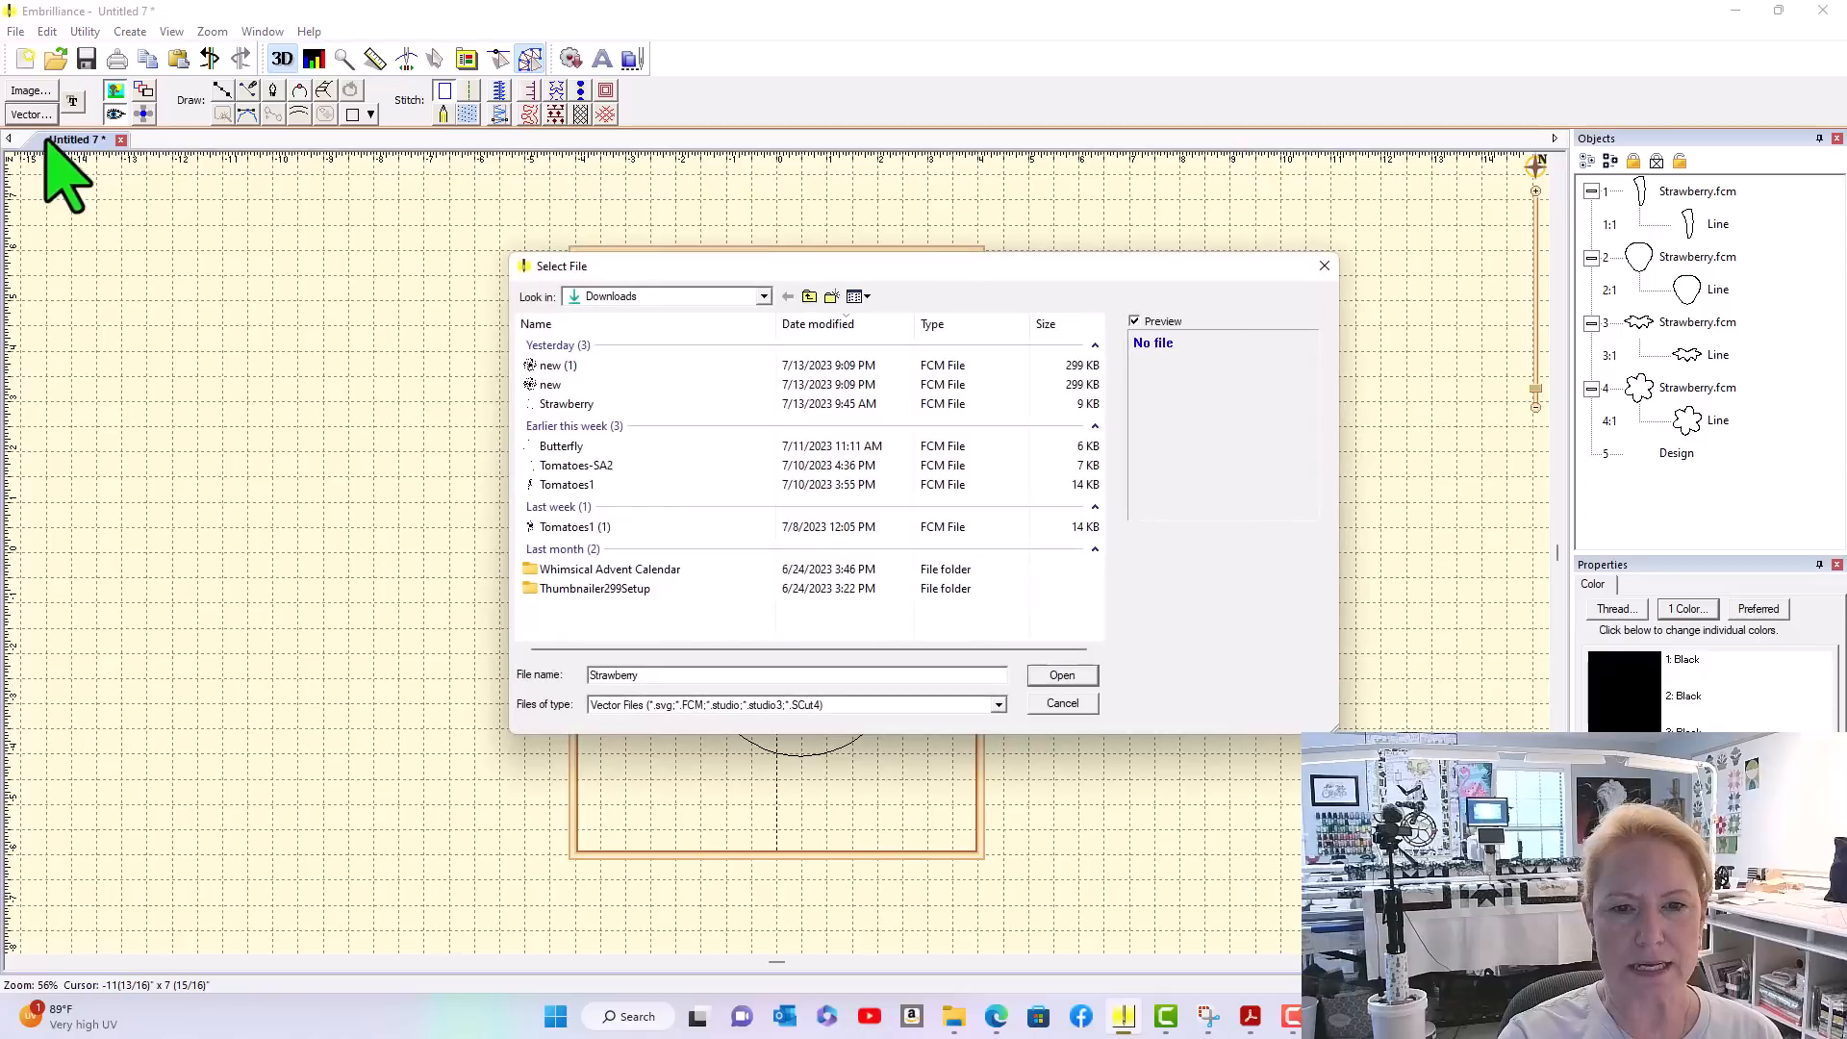
pyautogui.click(588, 403)
pyautogui.click(1062, 675)
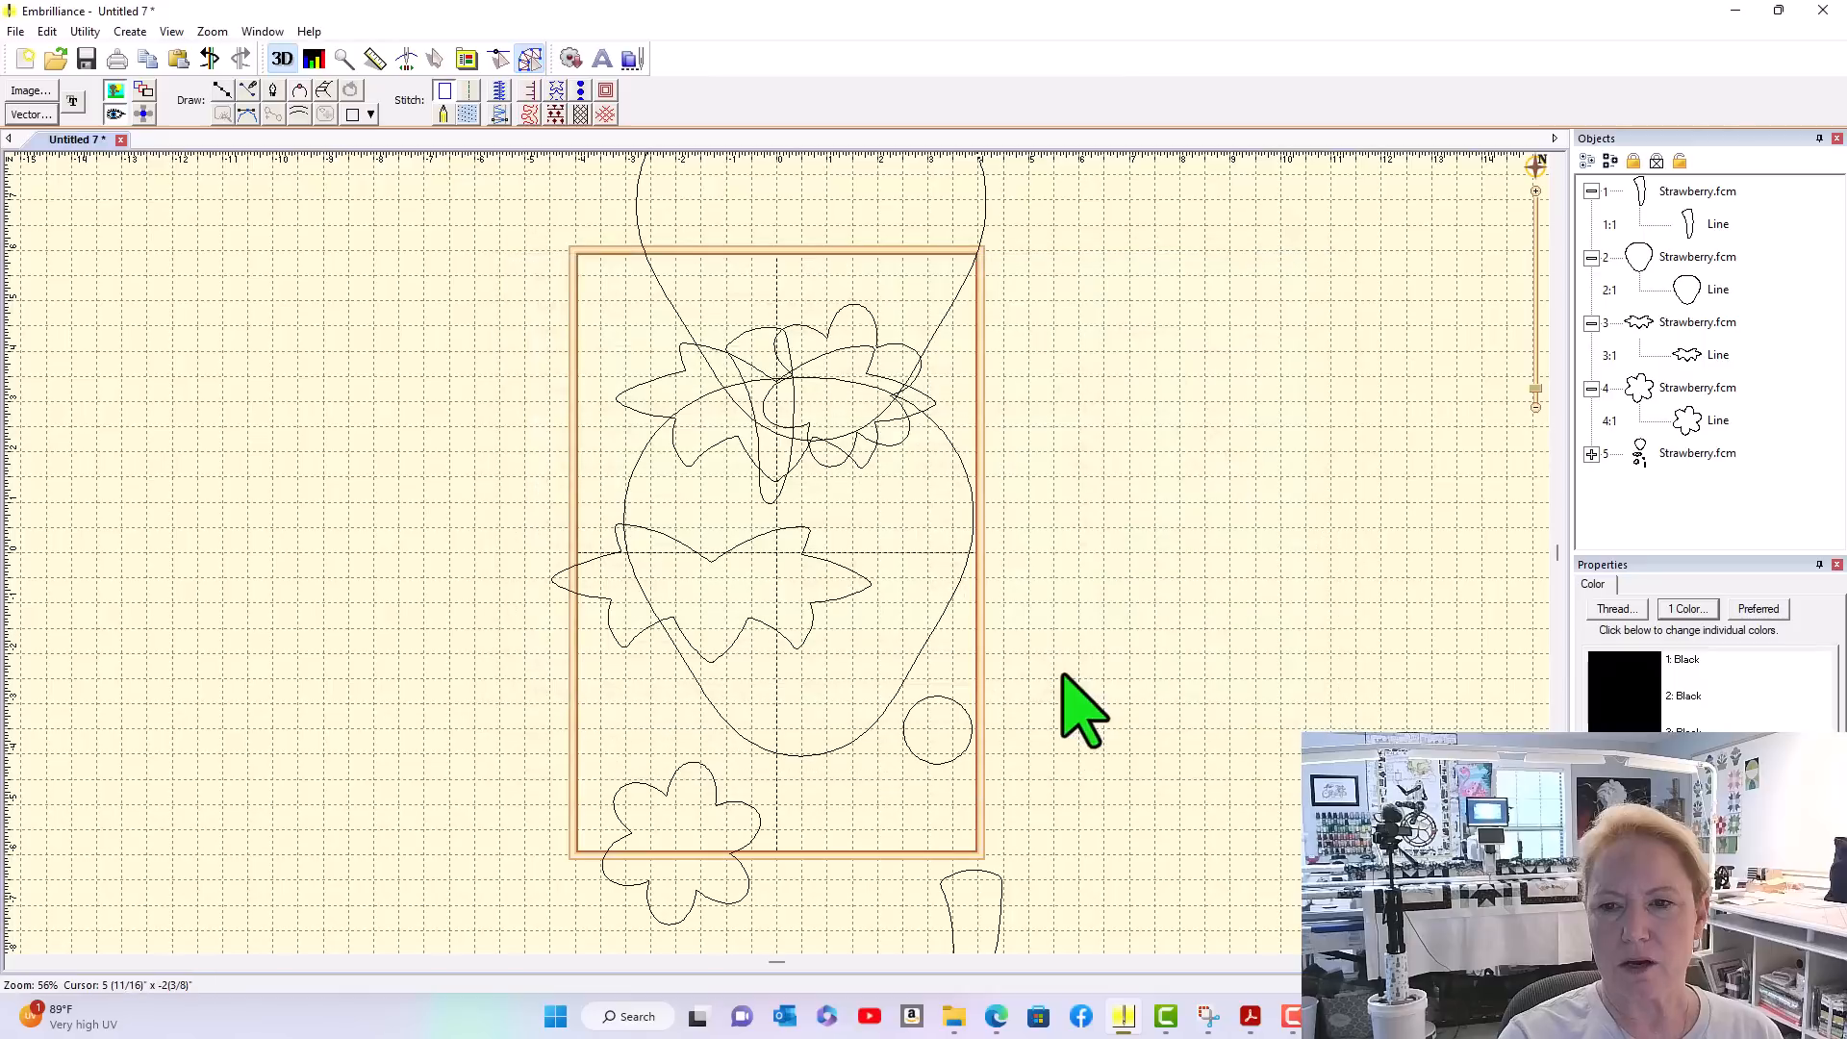
# Delete the berry, leaf cap, stem and flower lines from the fifth Strawberry.fcm object, keeping only the circle
pyautogui.click(1591, 454)
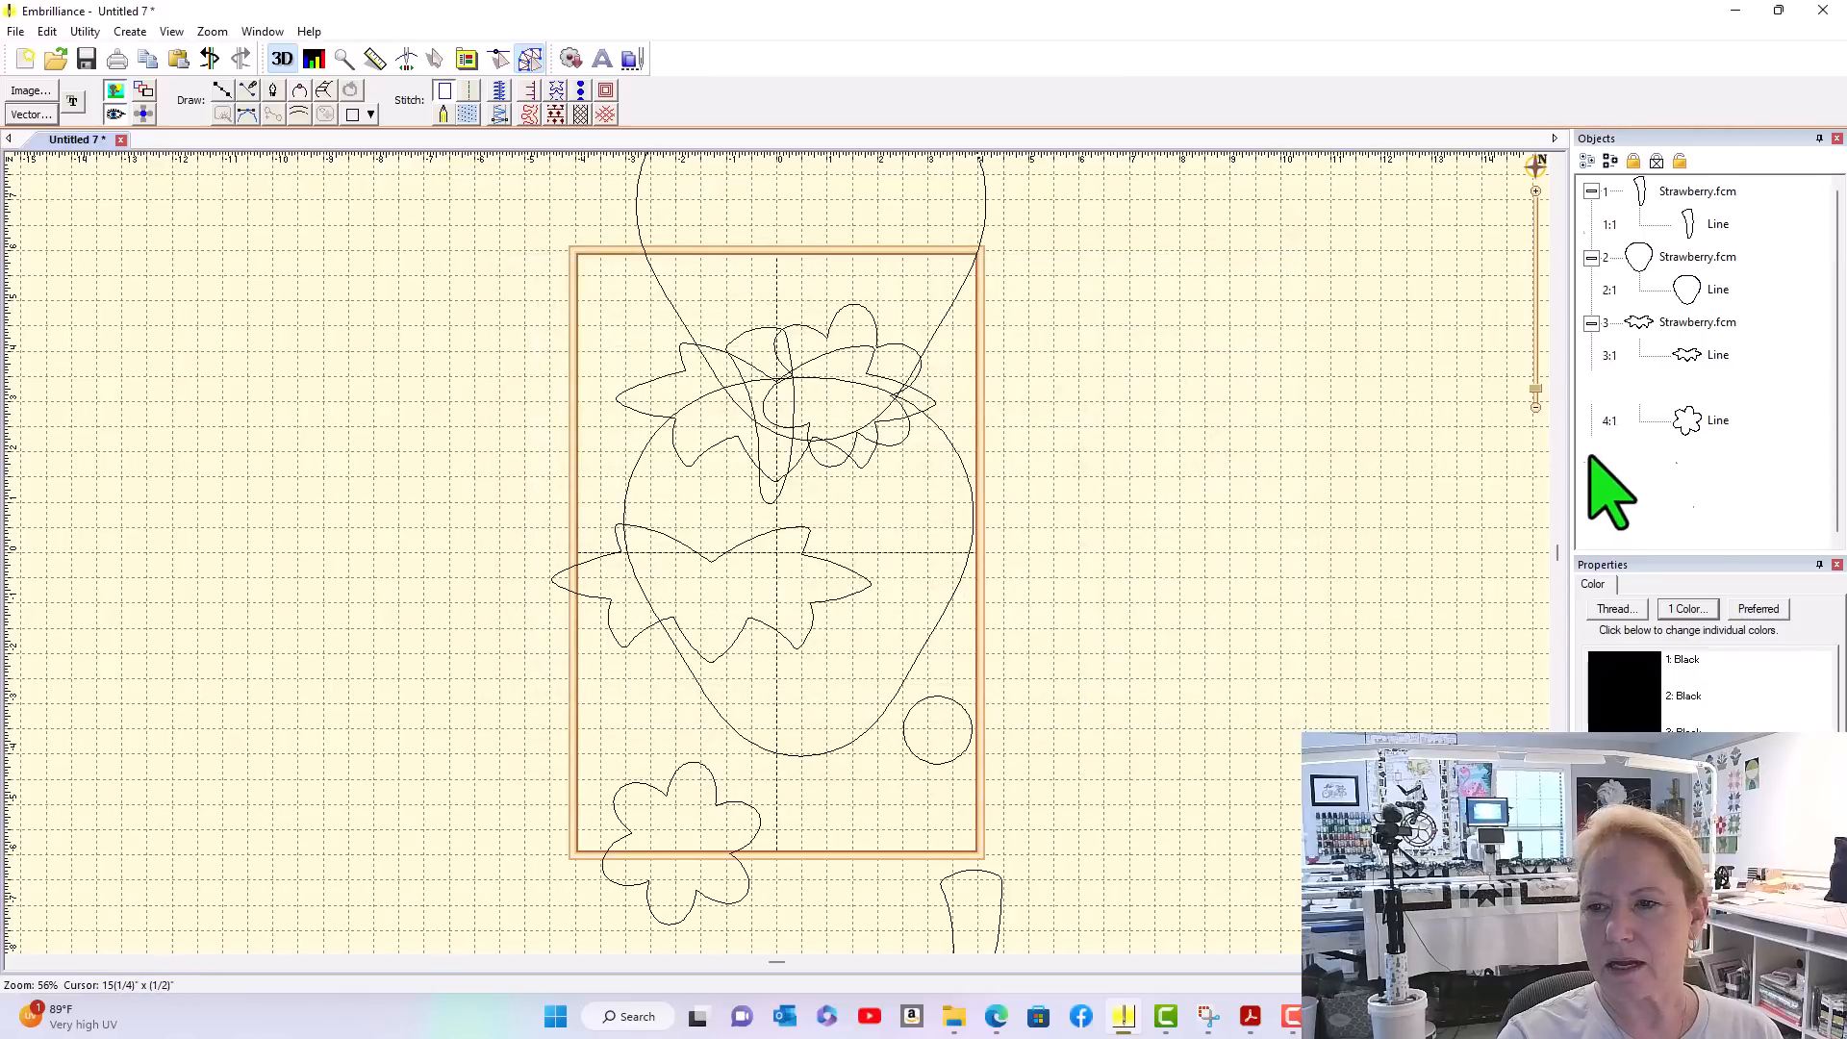
pyautogui.click(1714, 388)
pyautogui.keyDown('ctrl'); pyautogui.click(1718, 421); pyautogui.keyUp('ctrl')
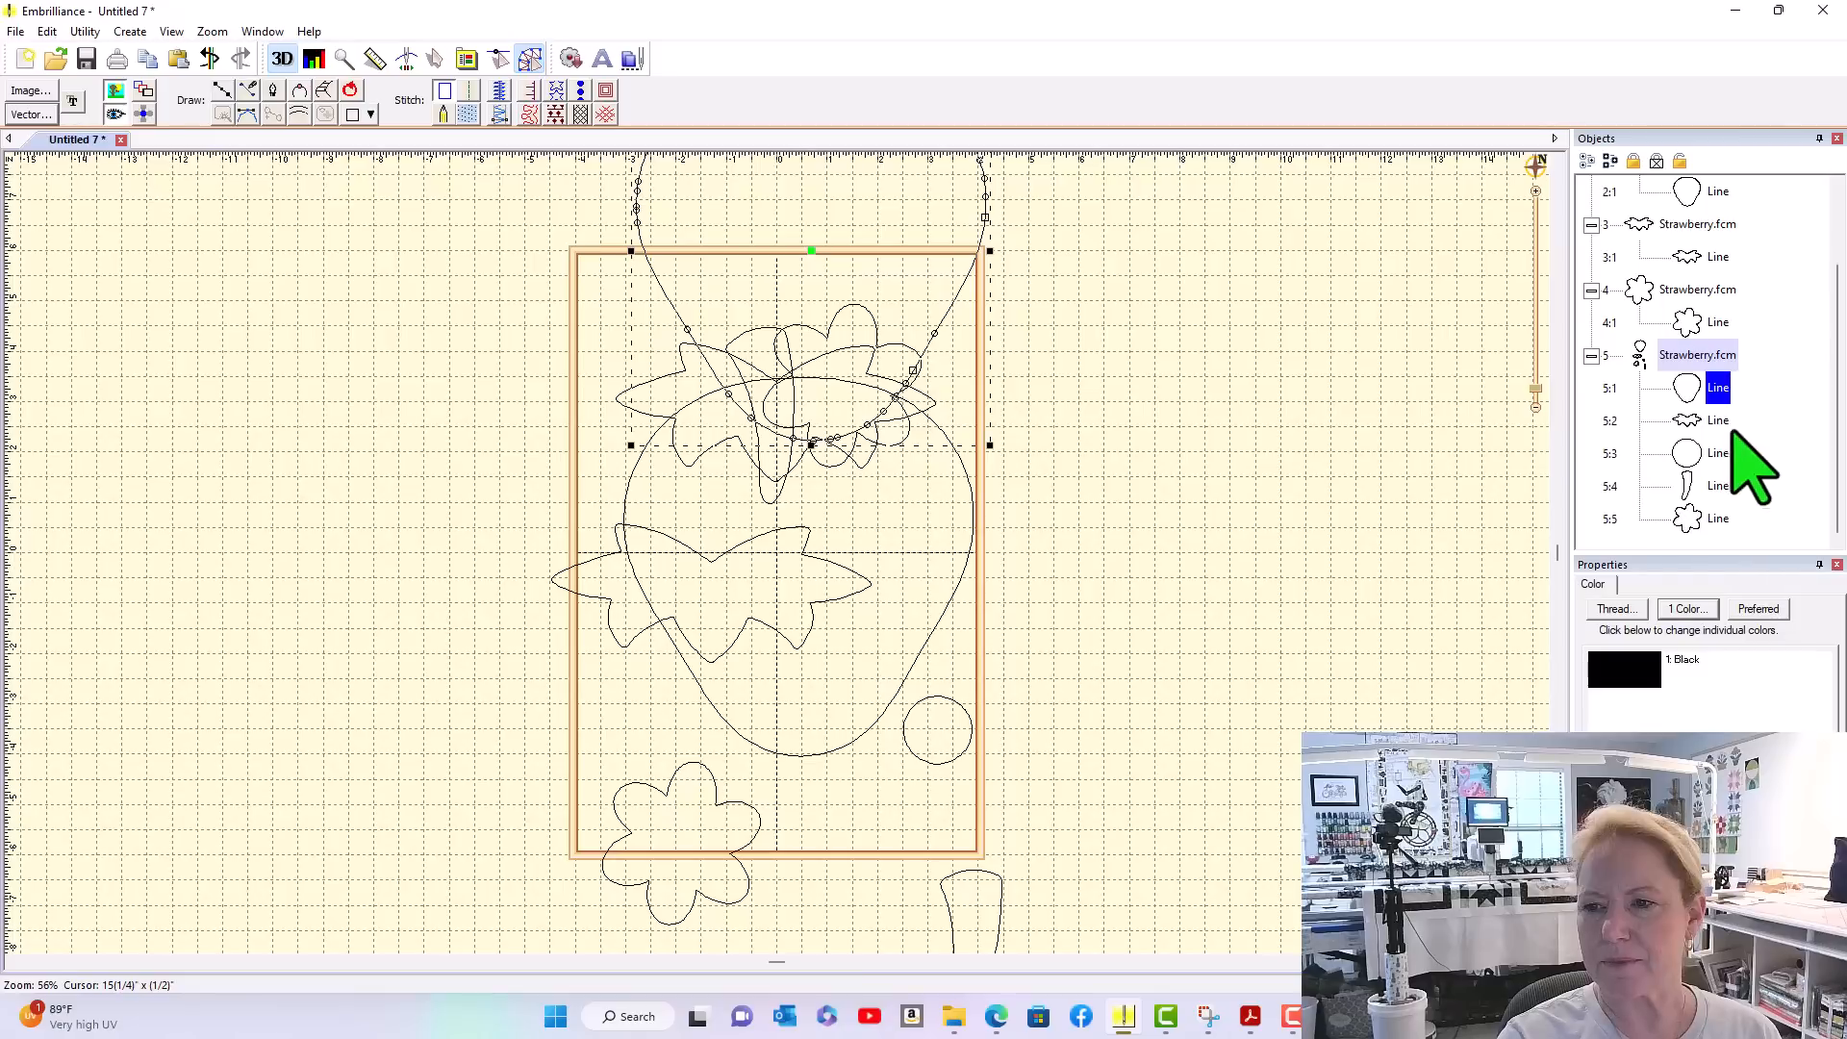
pyautogui.keyDown('ctrl'); pyautogui.click(1718, 485); pyautogui.keyUp('ctrl')
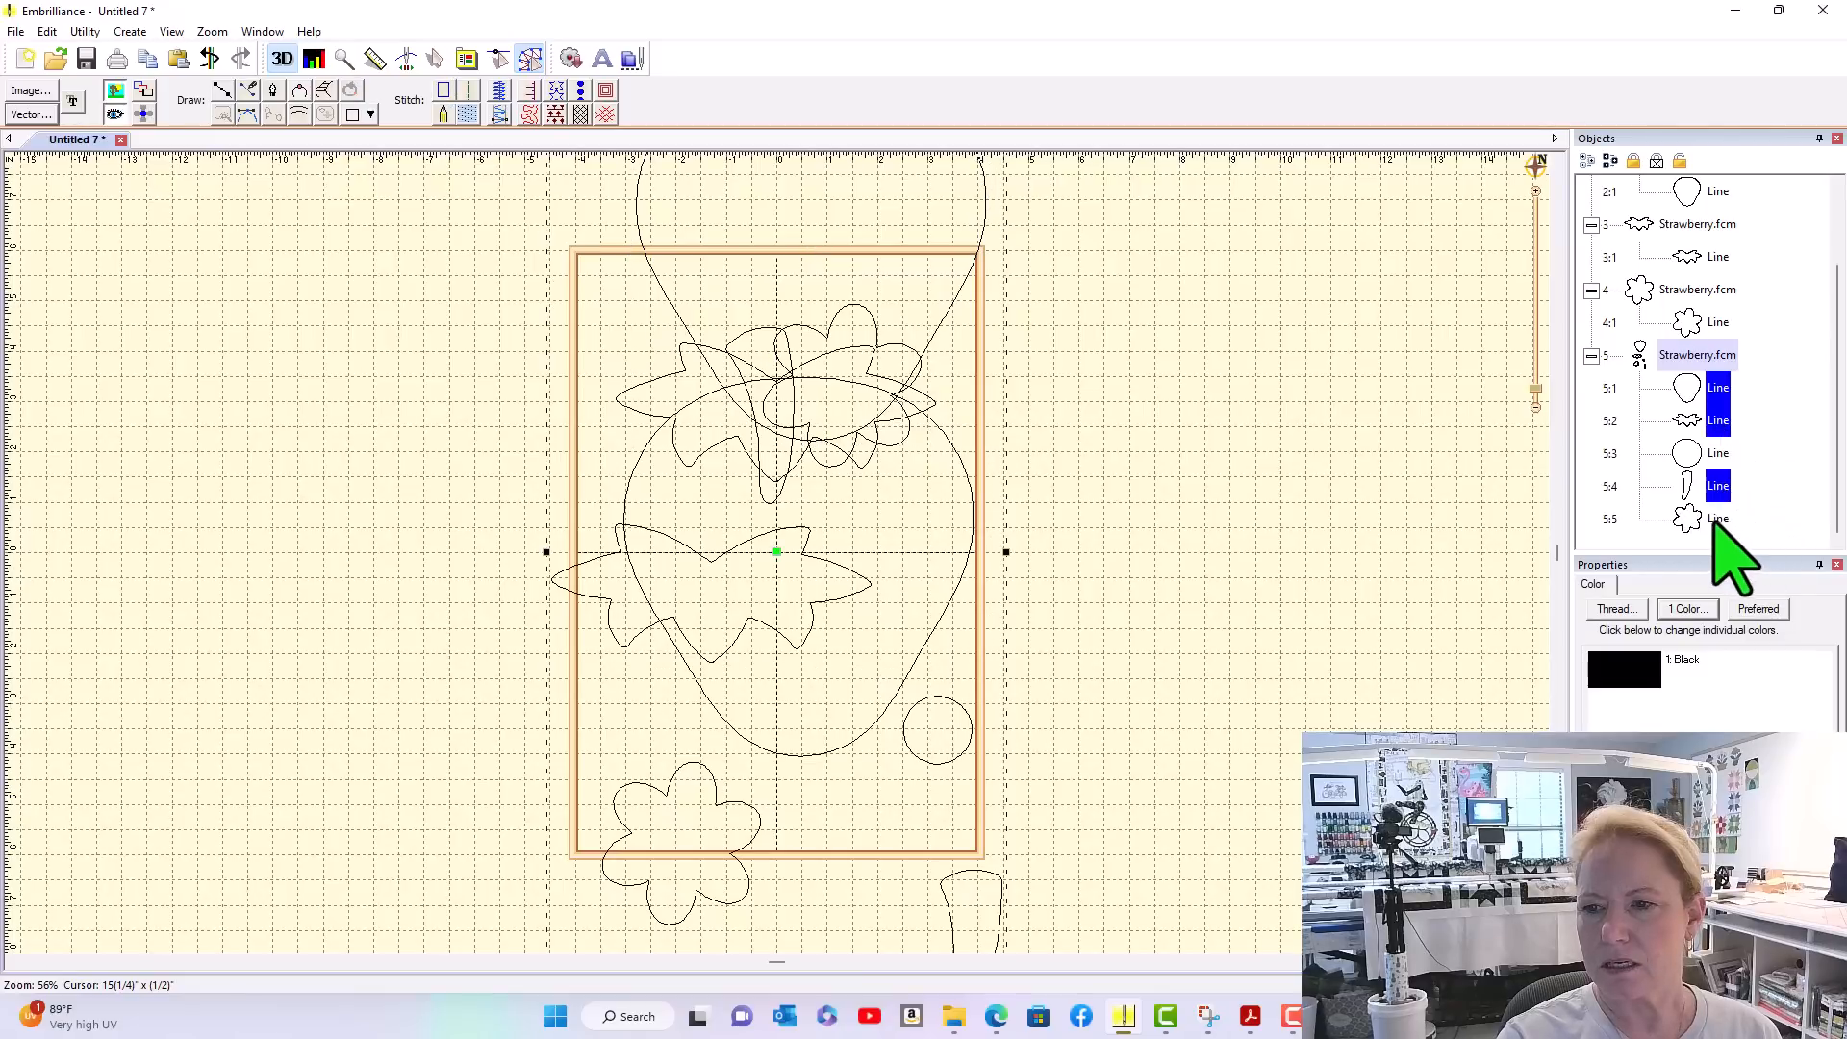
pyautogui.keyDown('ctrl'); pyautogui.click(1718, 518); pyautogui.keyUp('ctrl')
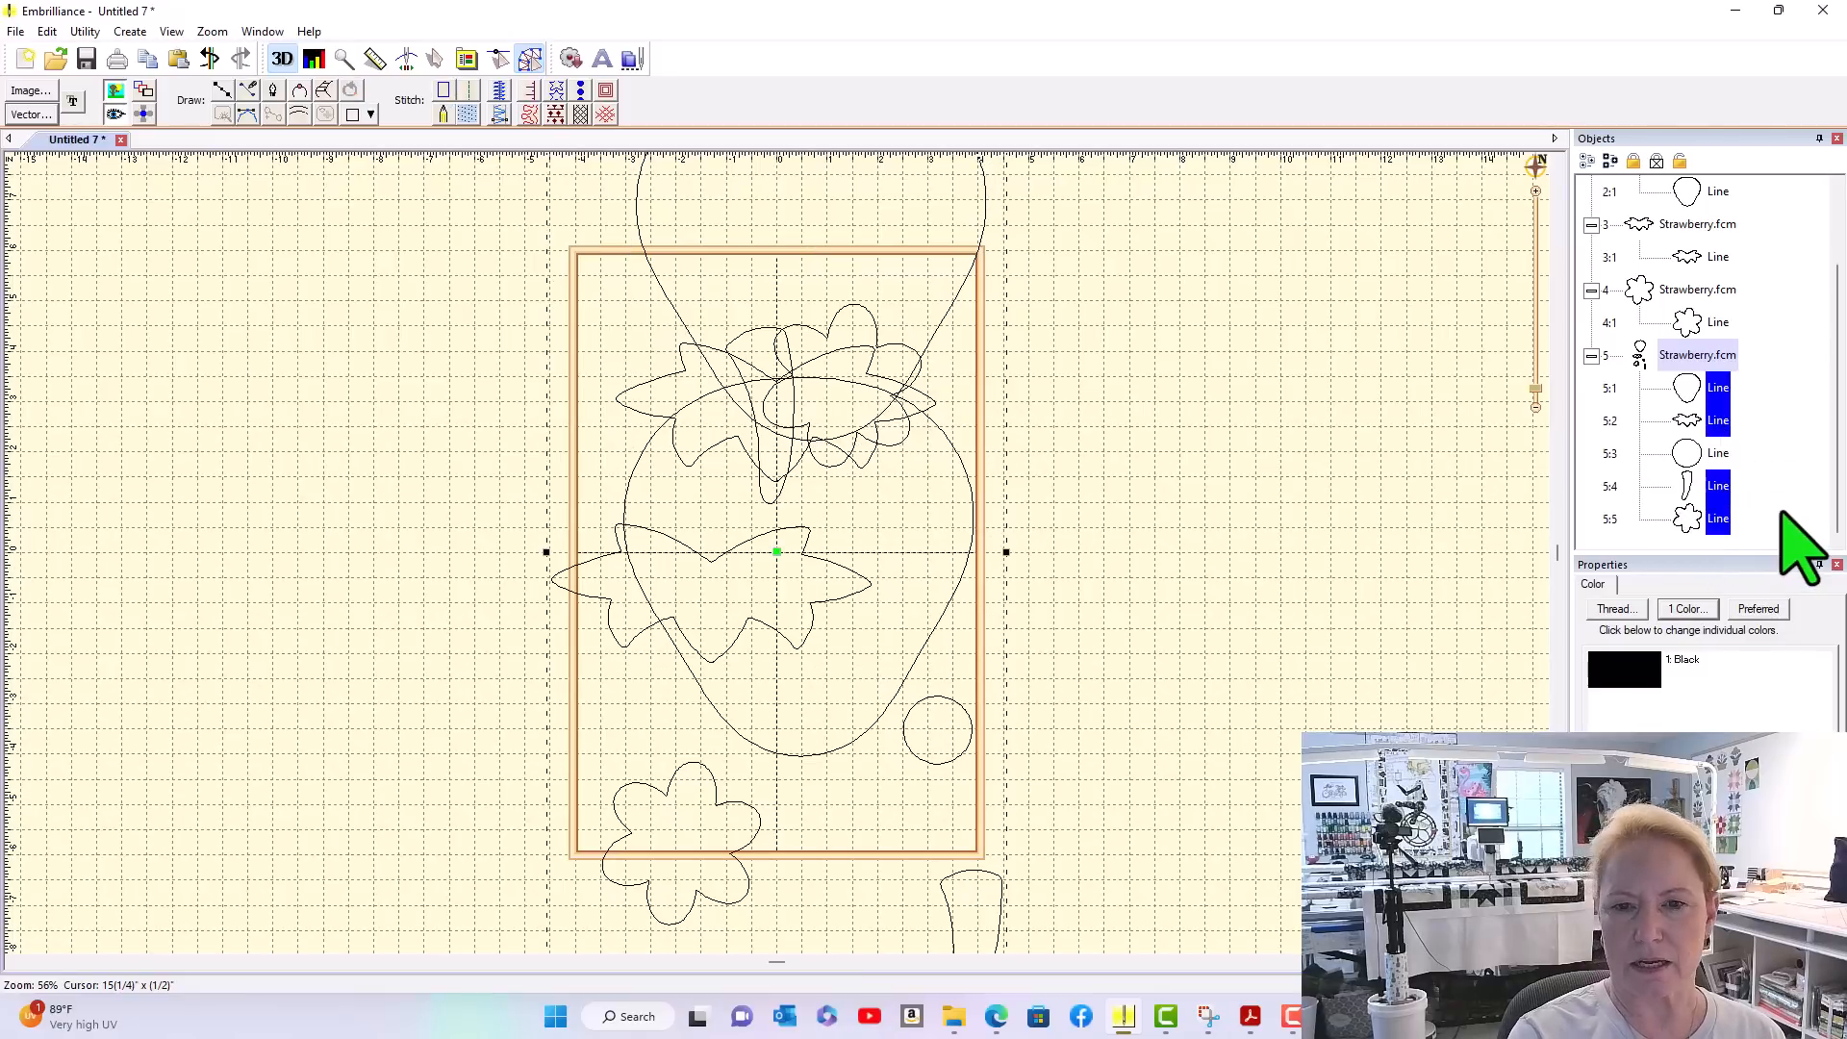
pyautogui.press('Delete')
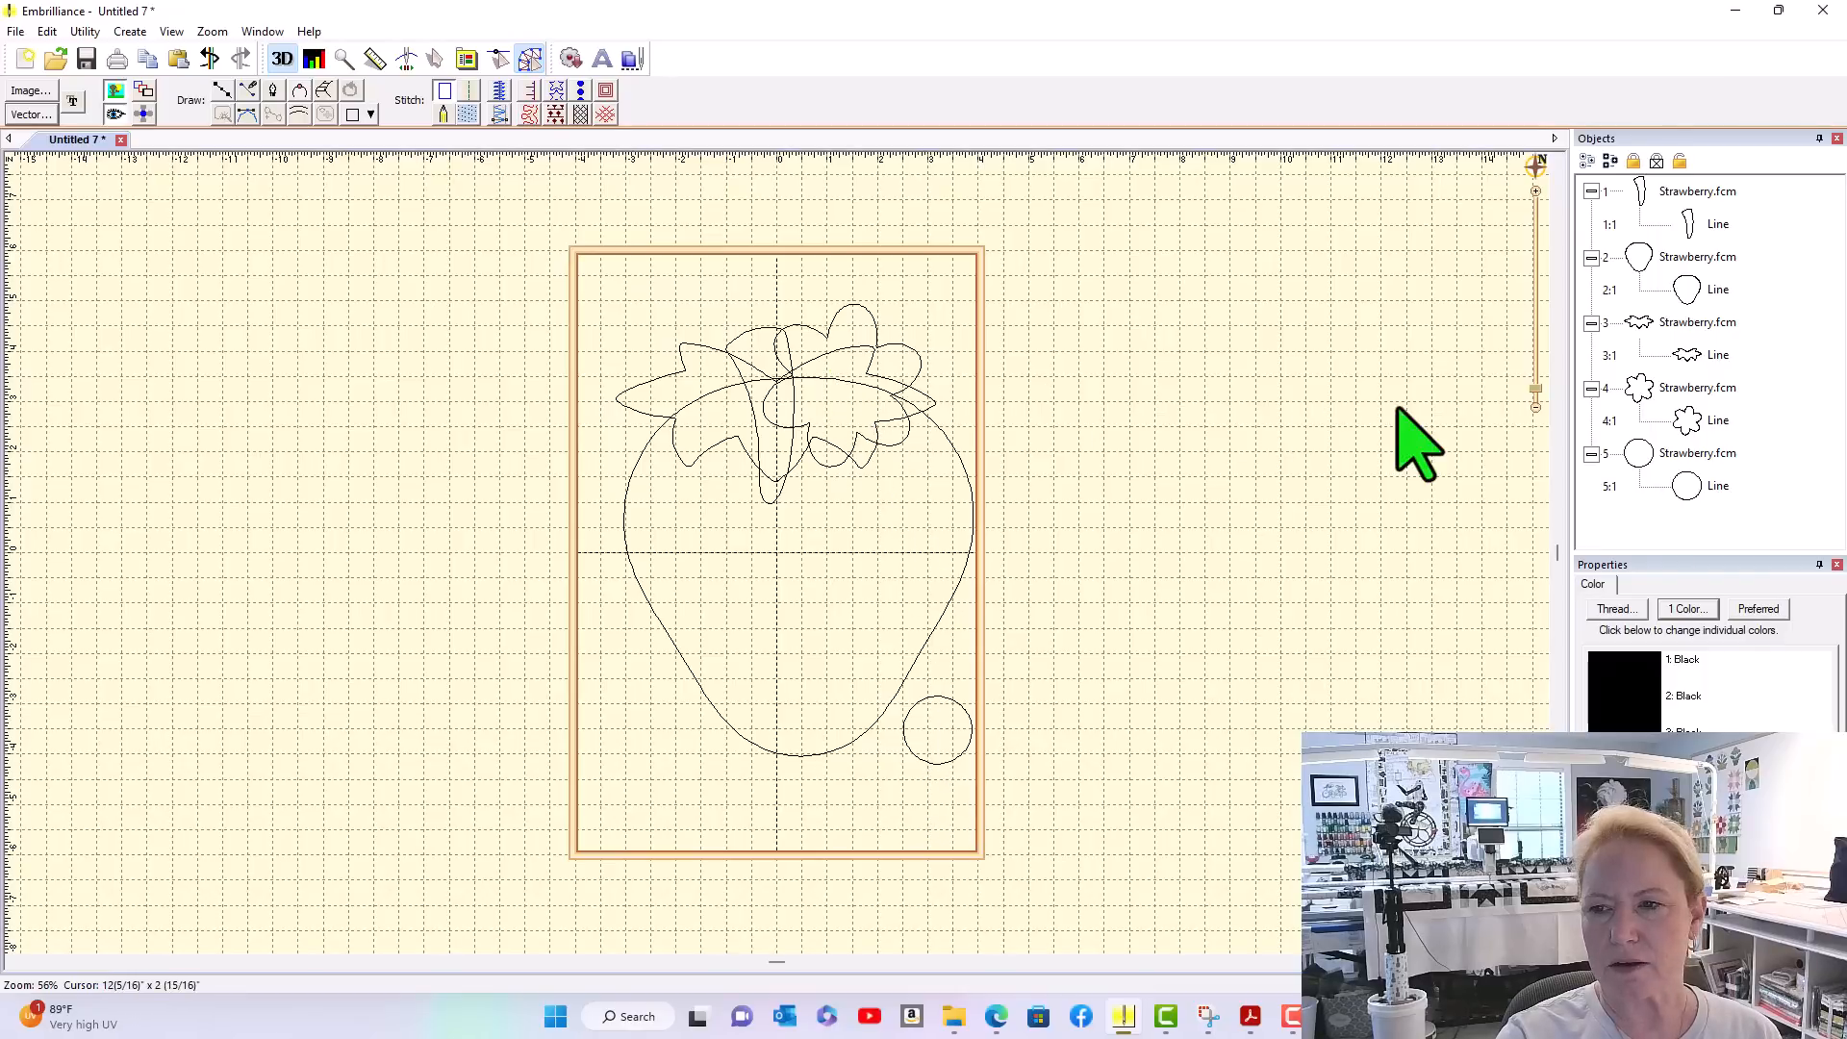
# Align the flower and circle outlines to each other's centre, both horizontally and vertically
pyautogui.click(1719, 421)
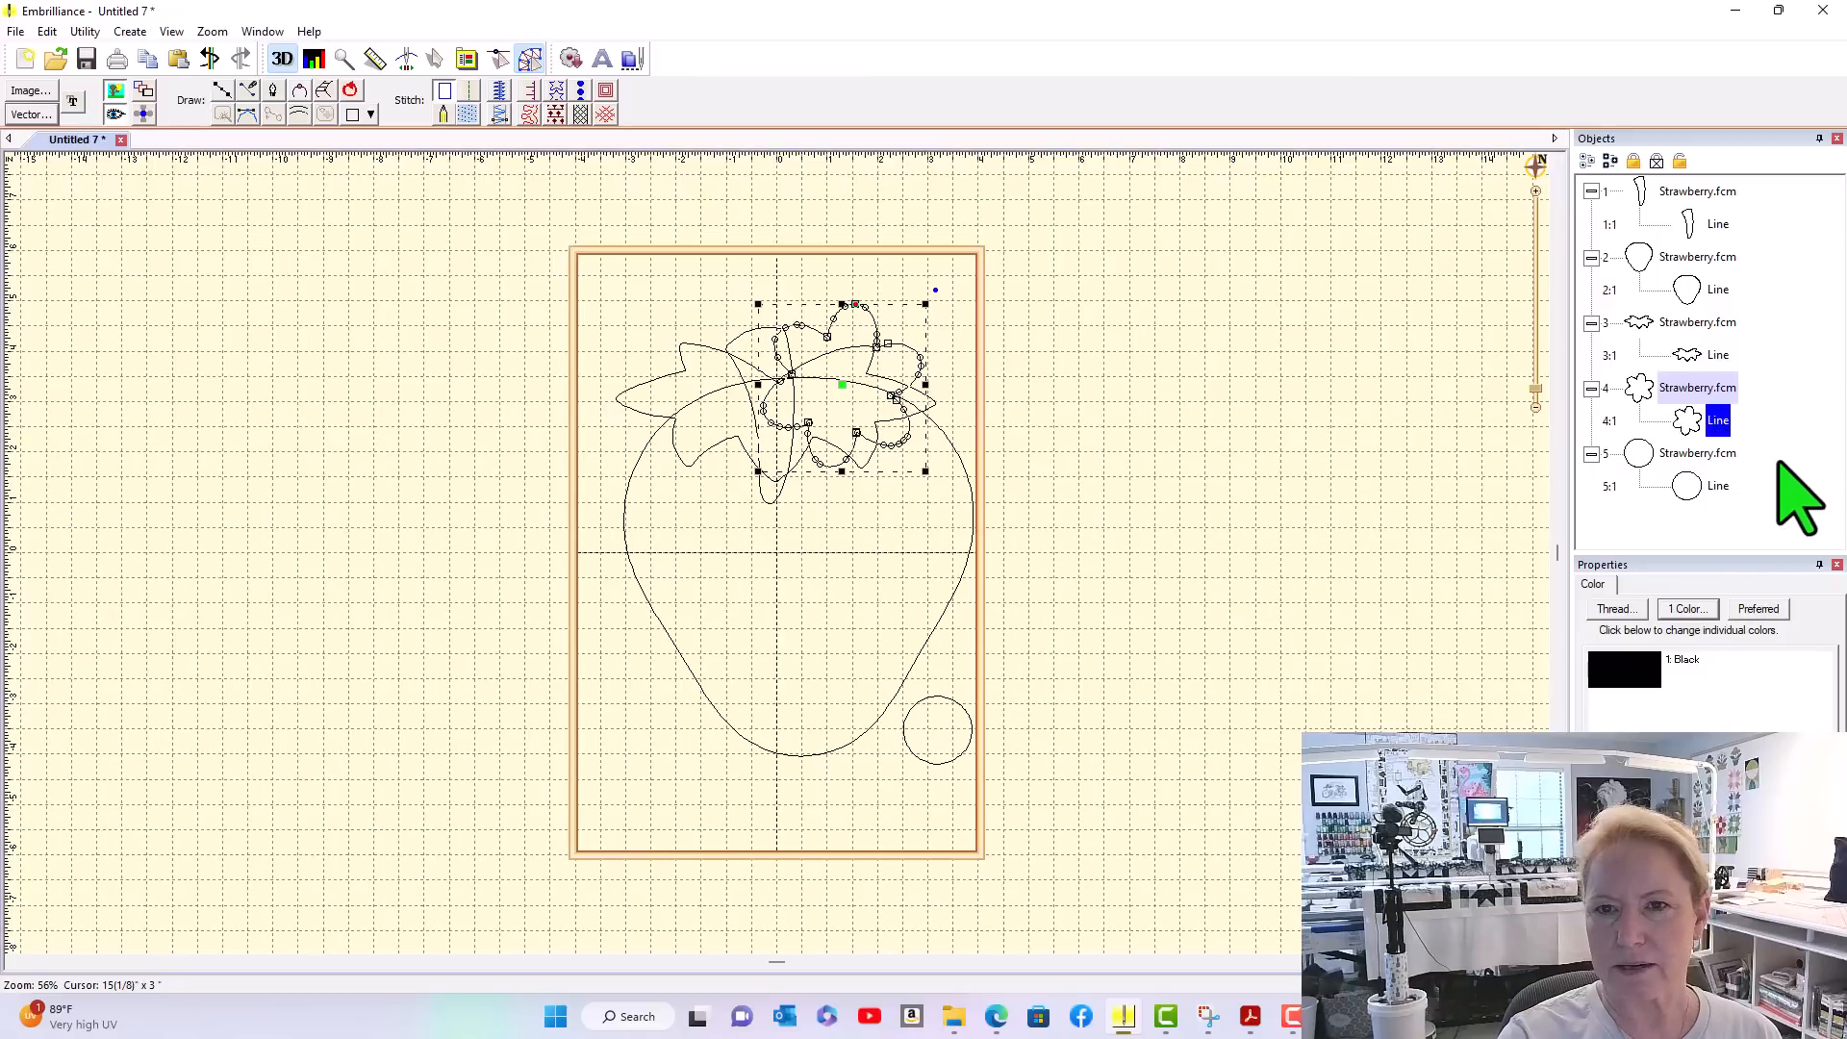
pyautogui.keyDown('ctrl'); pyautogui.click(1718, 486); pyautogui.keyUp('ctrl')
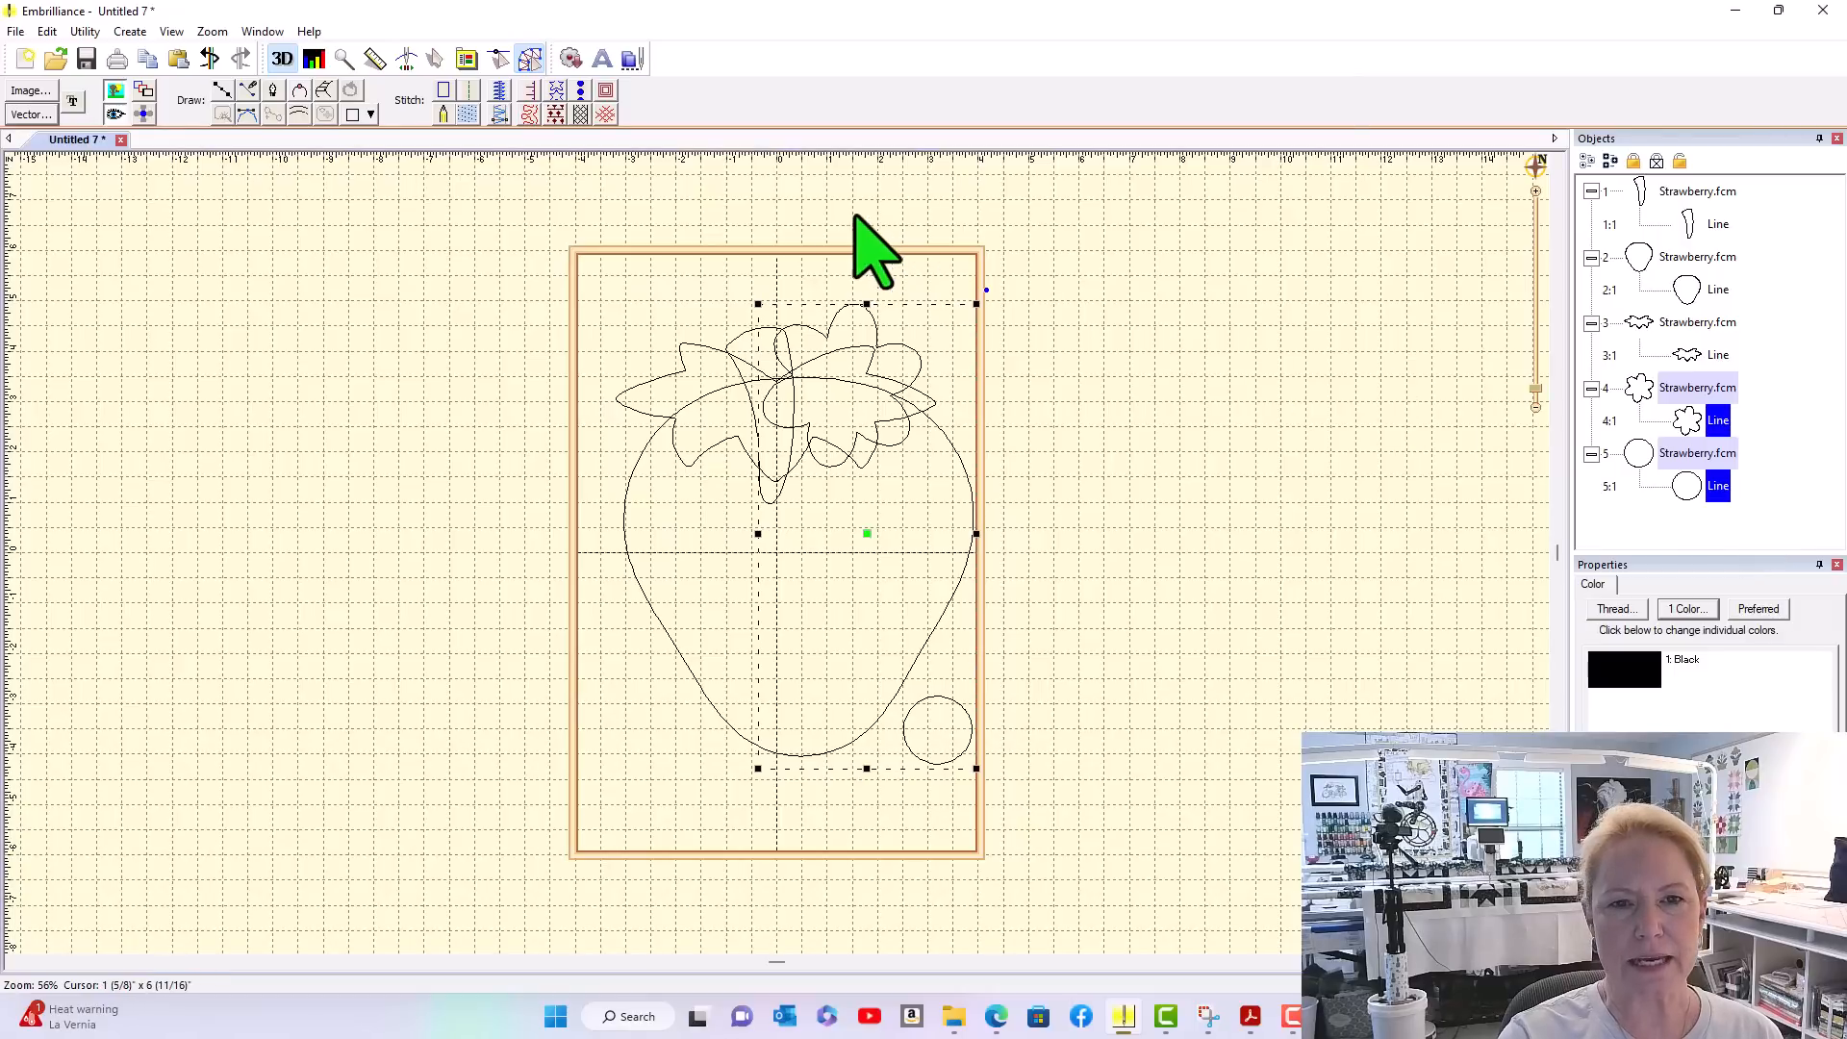
pyautogui.click(530, 54)
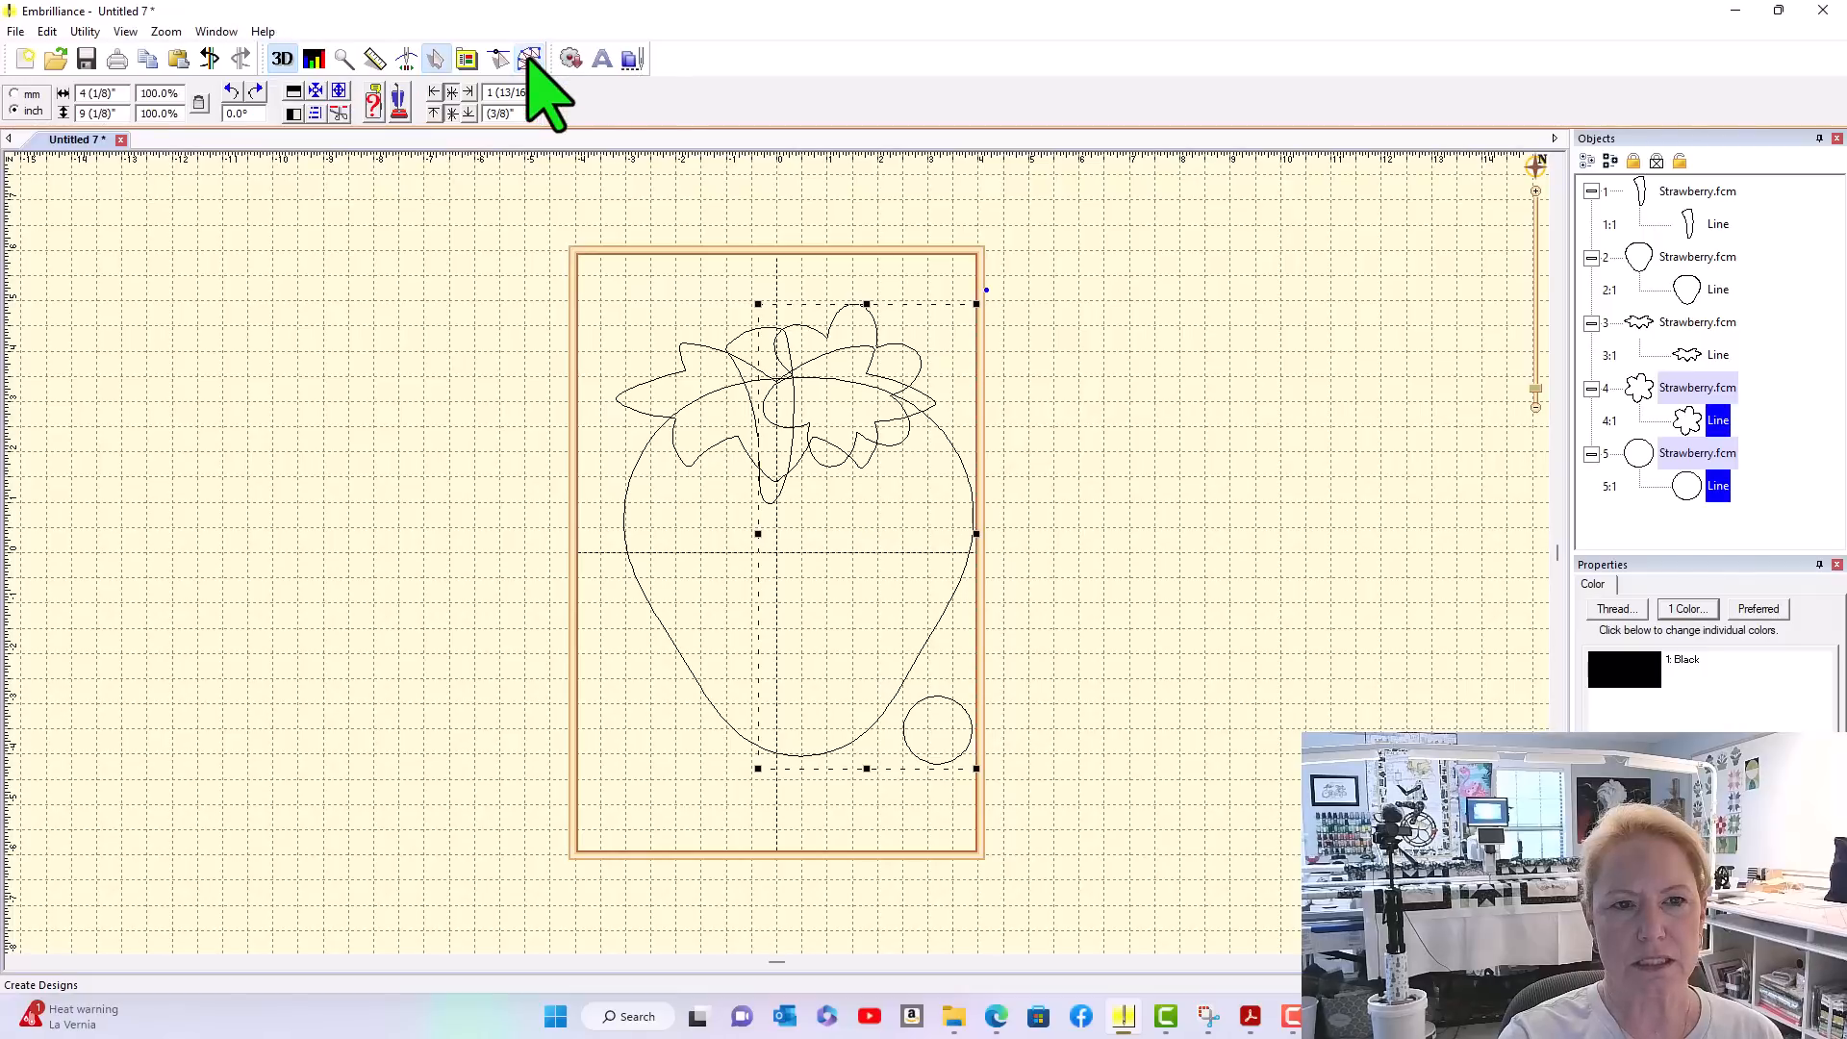
pyautogui.click(315, 114)
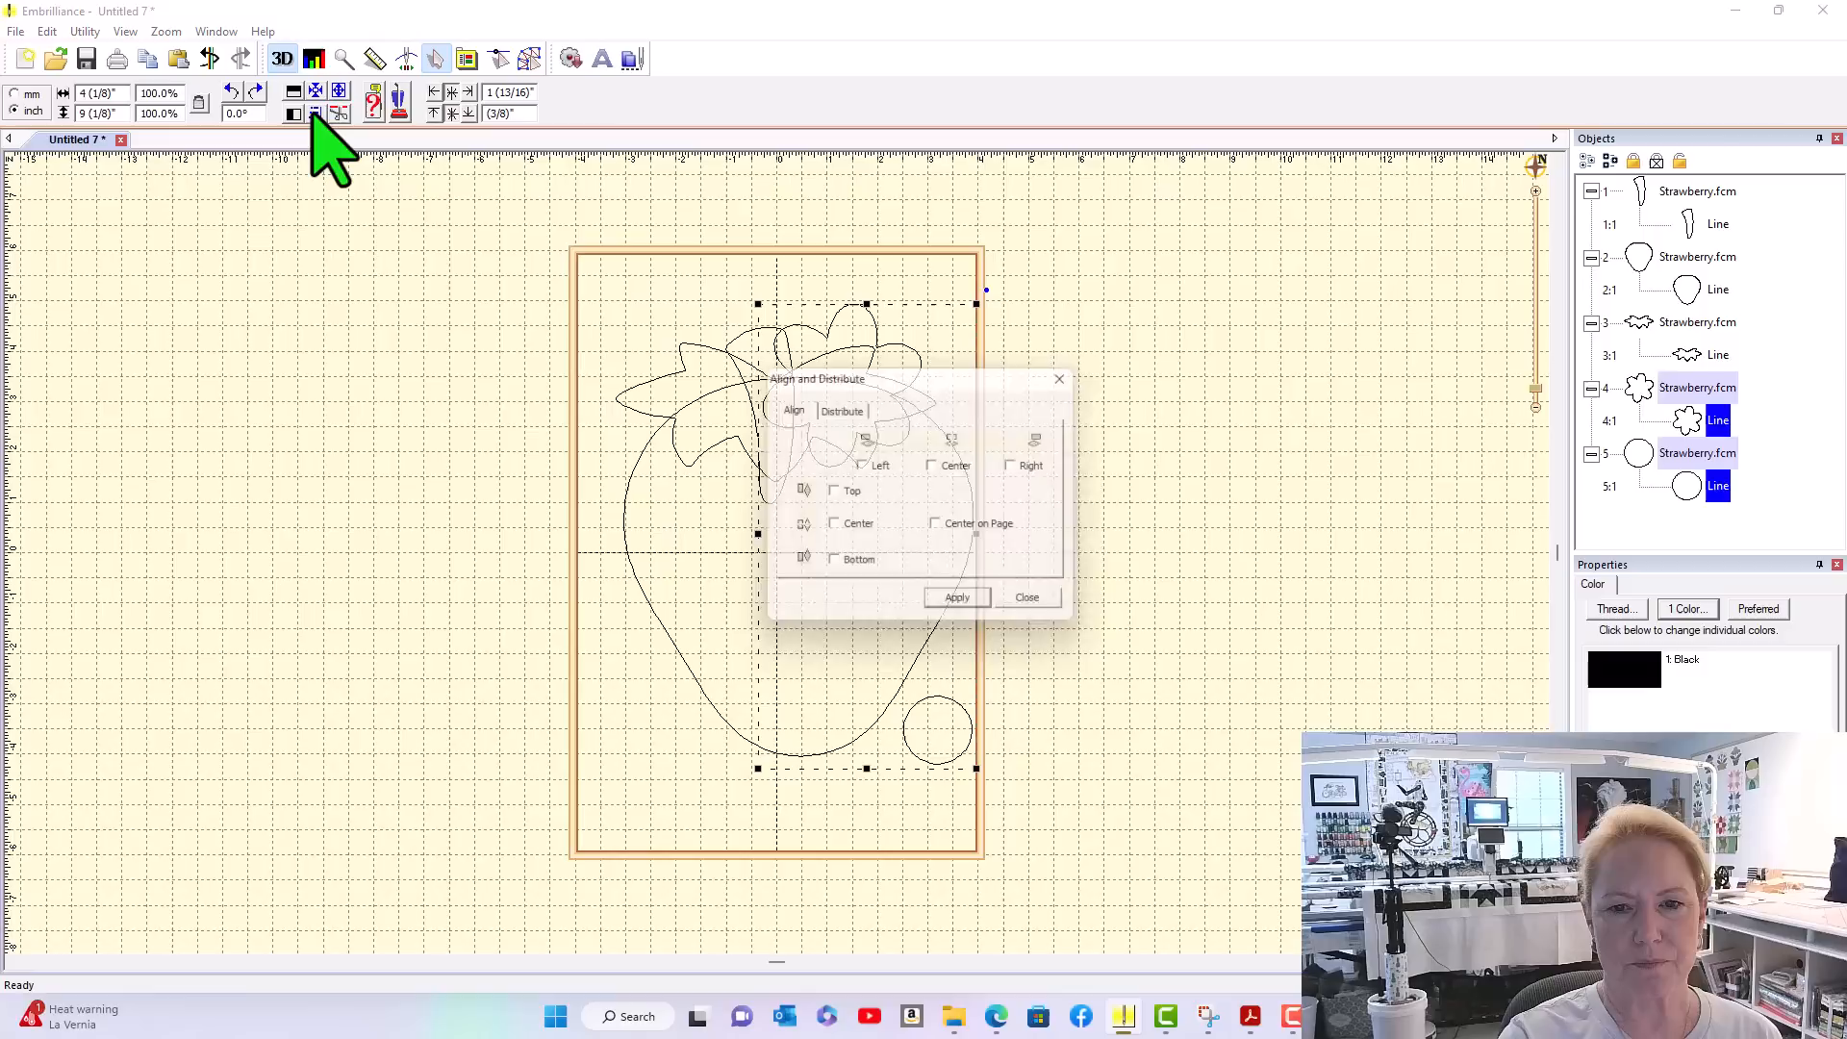
pyautogui.click(936, 466)
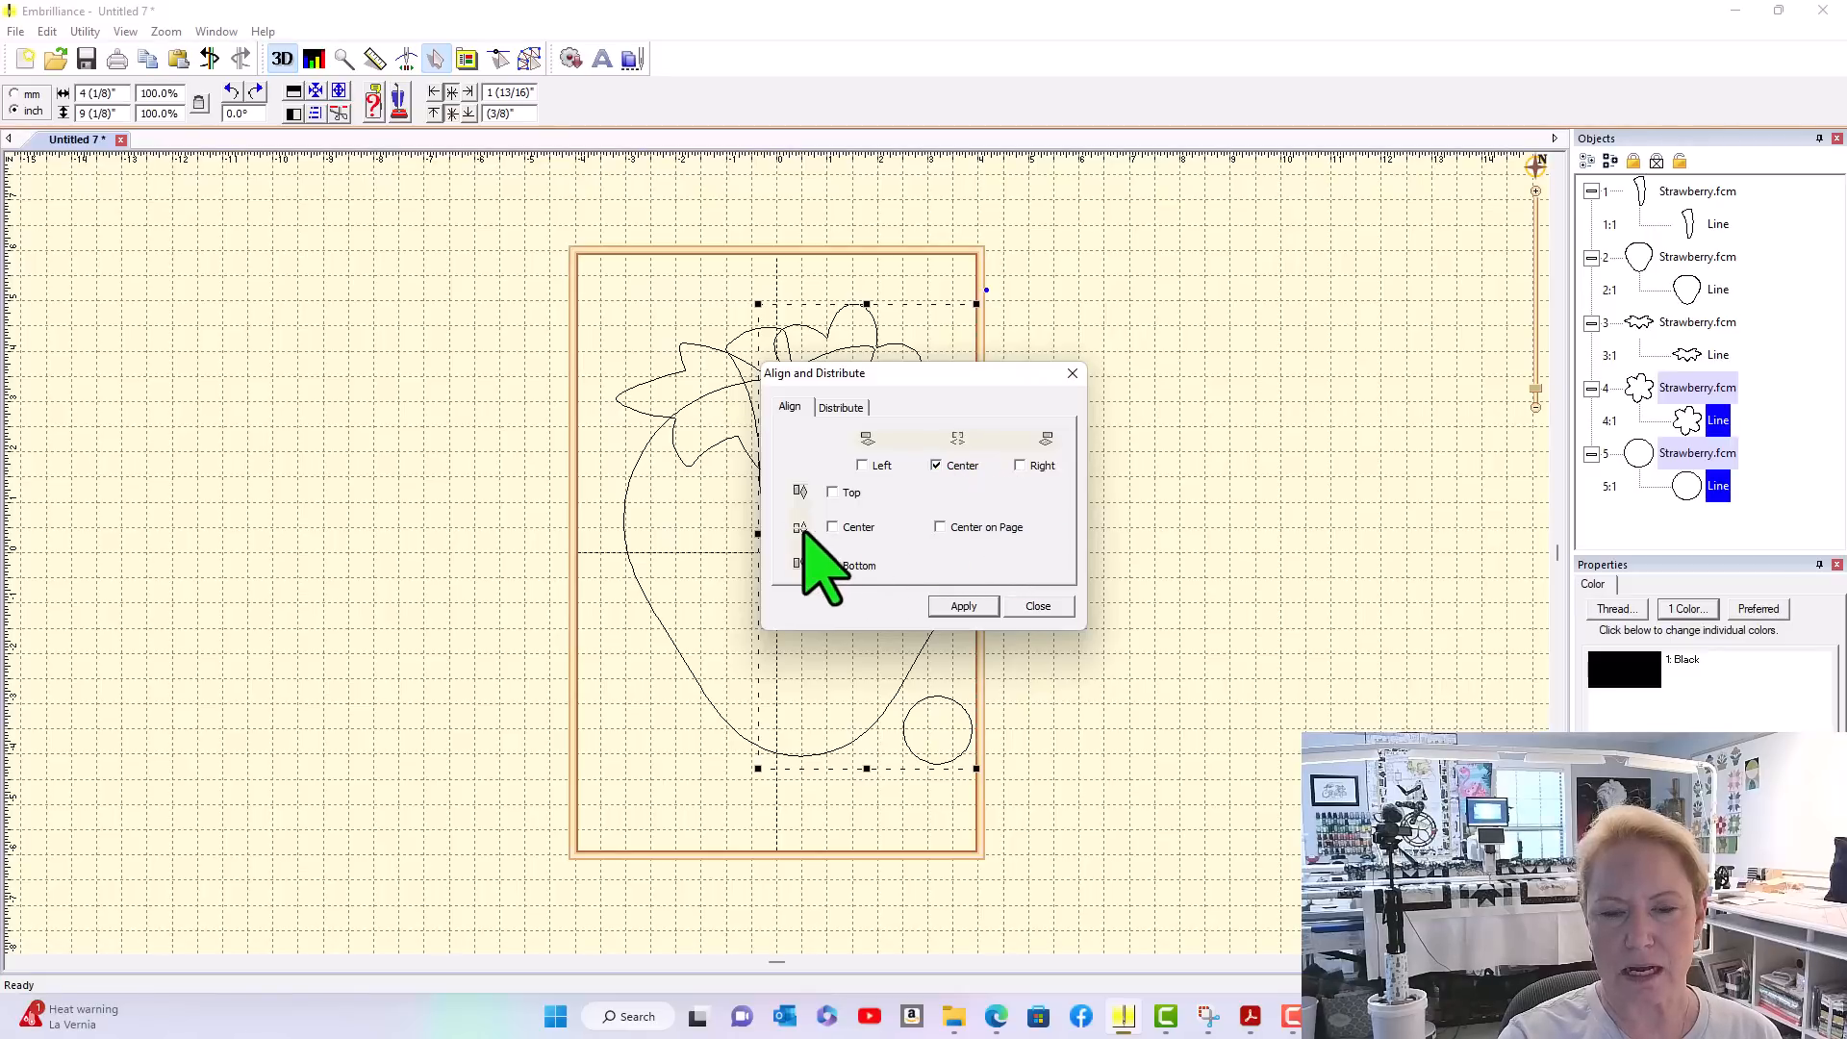
pyautogui.click(965, 605)
pyautogui.moveTo(968, 380); pyautogui.dragTo(1319, 335)
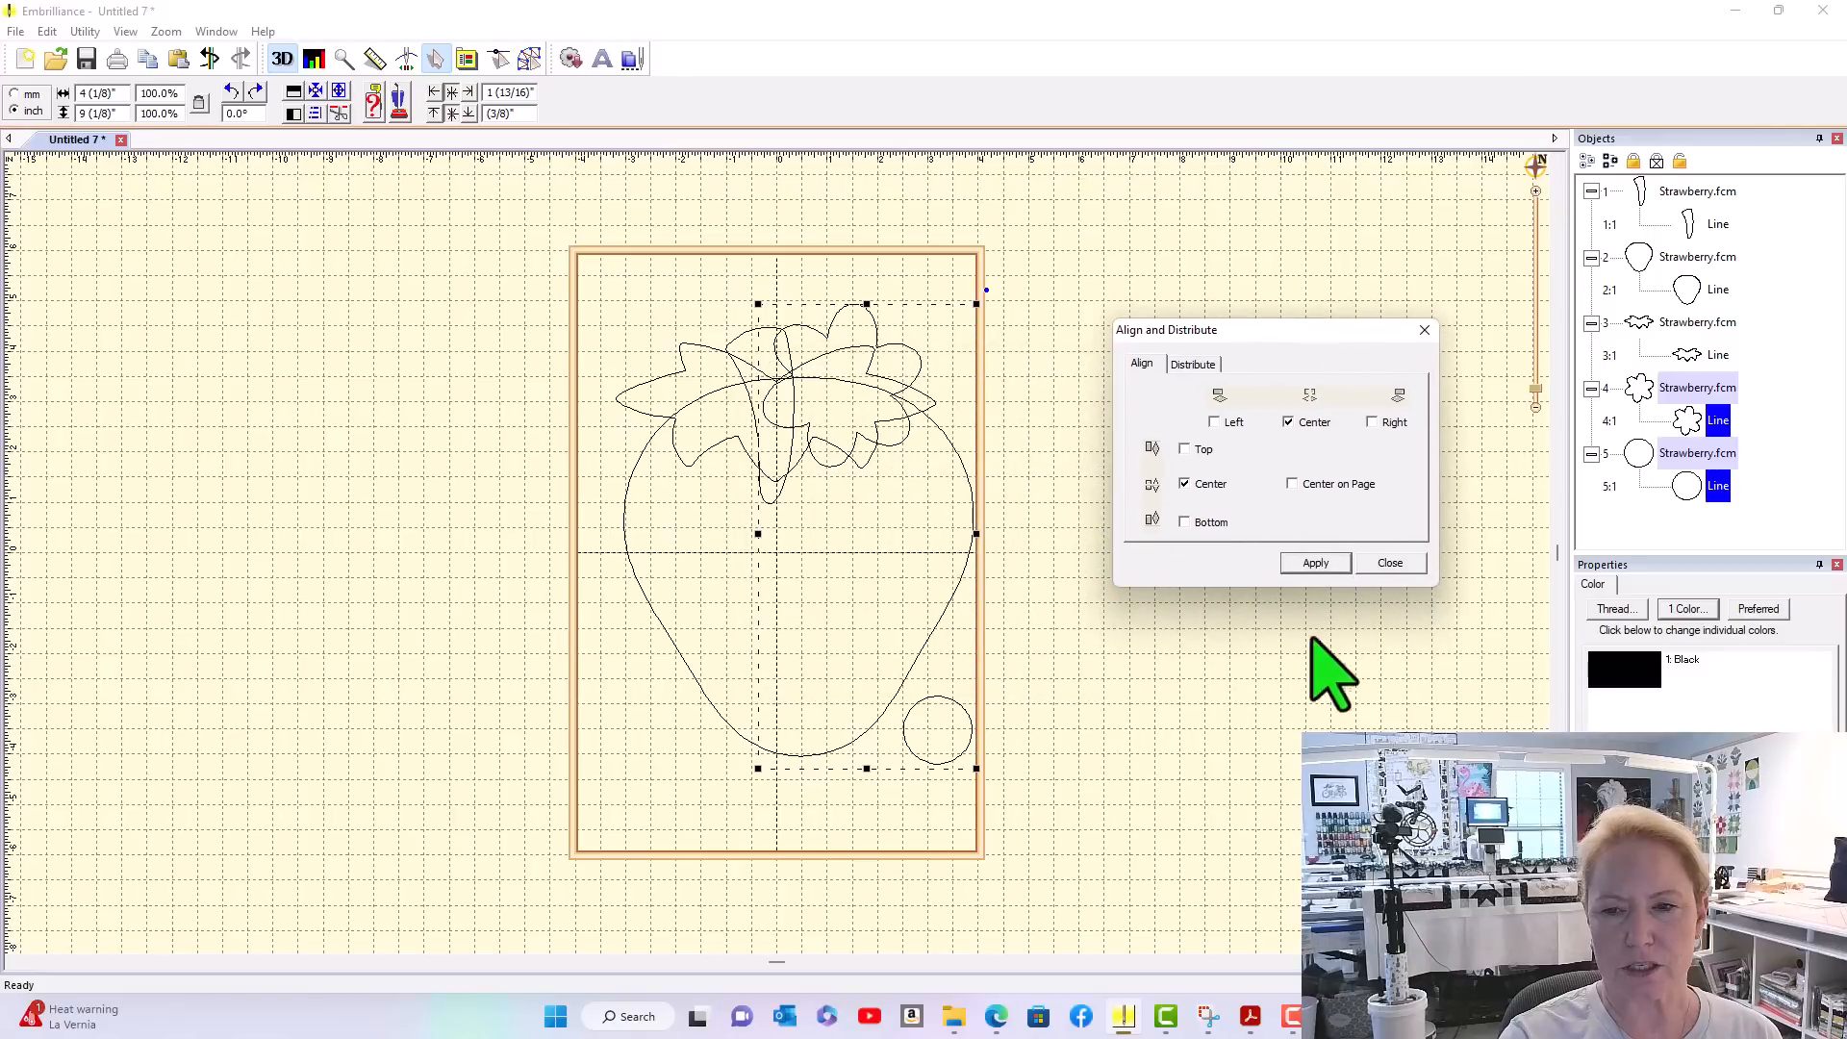
pyautogui.click(1317, 565)
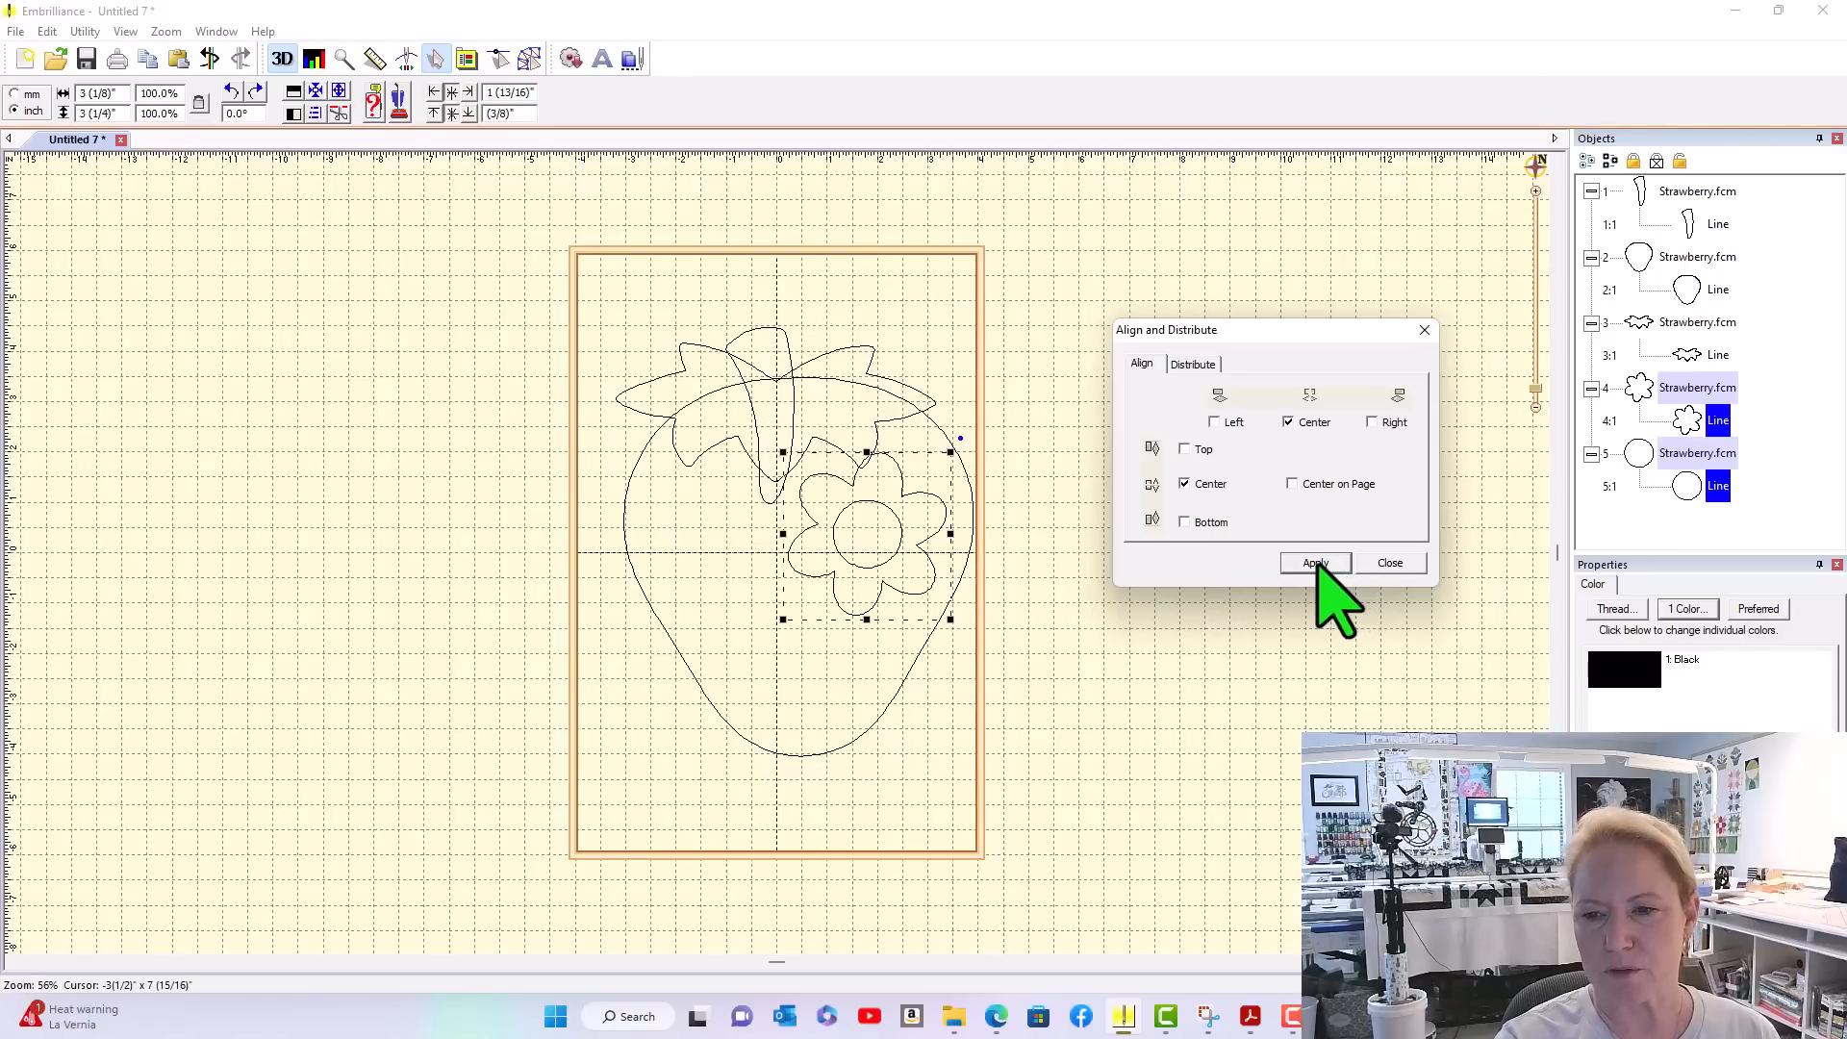
pyautogui.click(1391, 564)
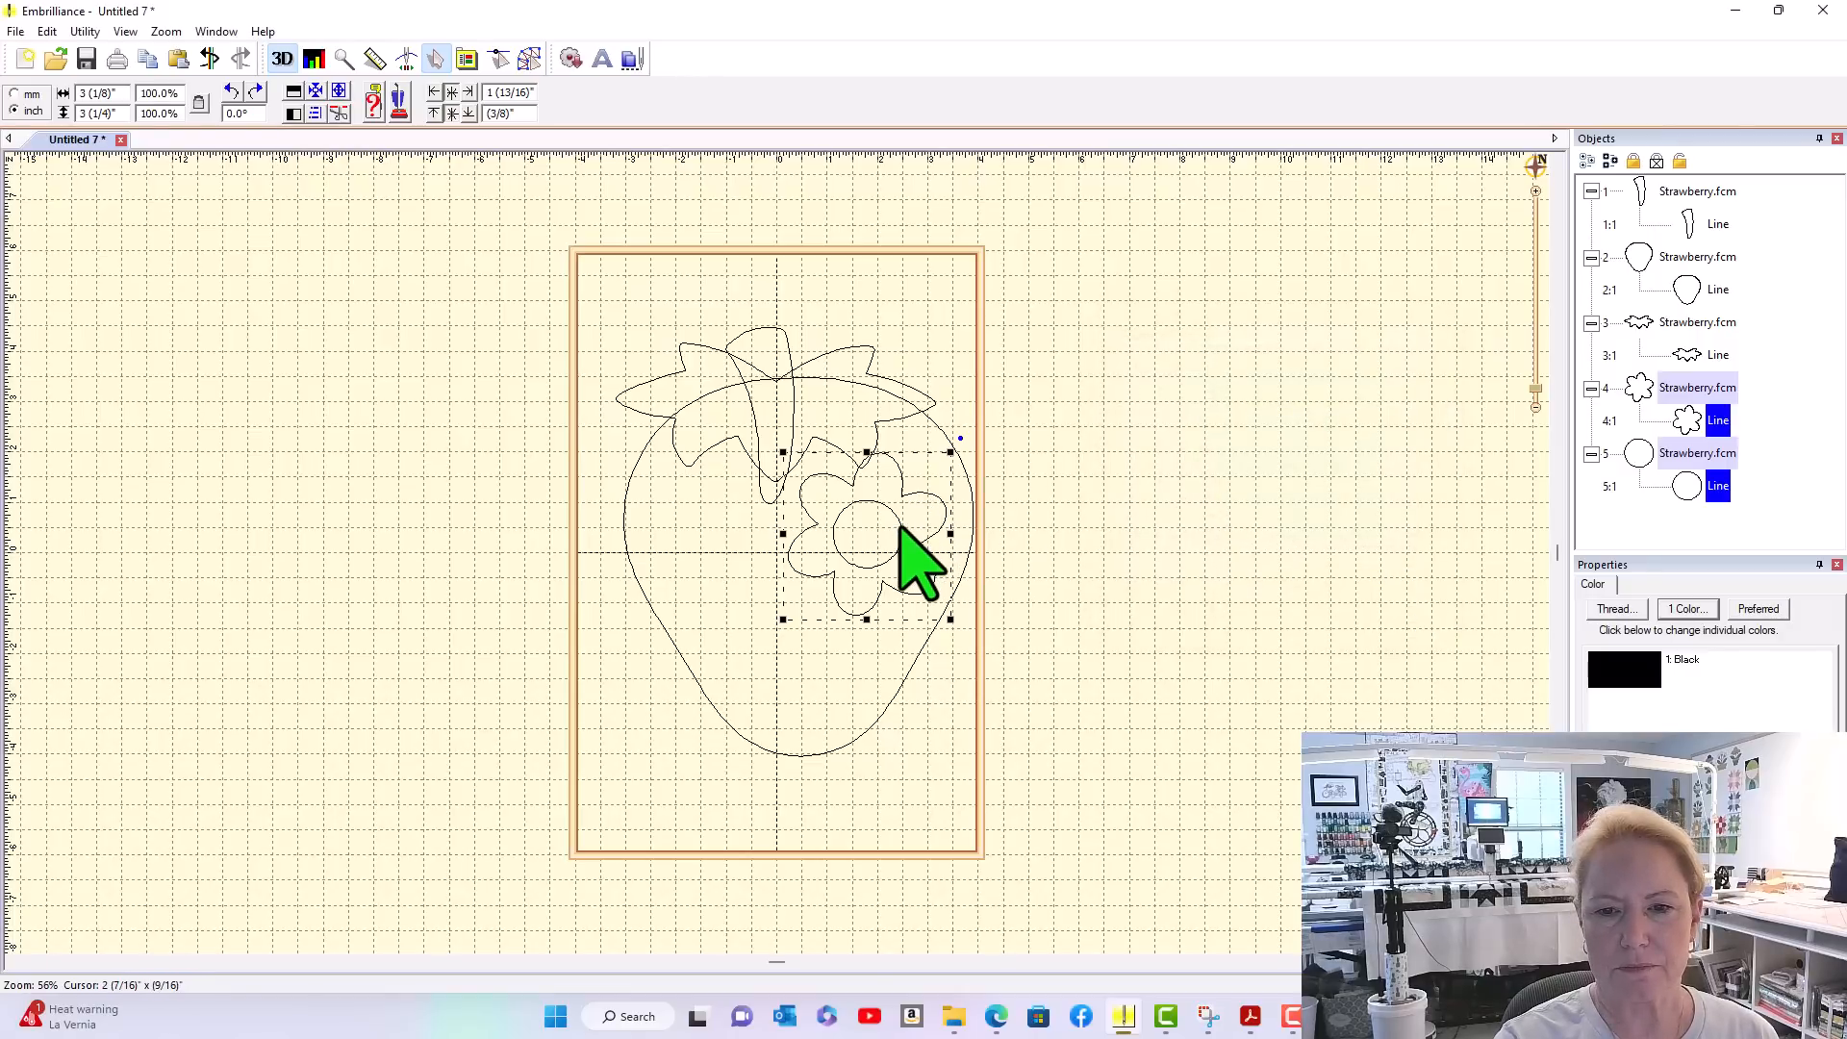
# Move the flower with its centre circle onto the leaf cap's right half, and shift the stem slightly higher and to the right
pyautogui.moveTo(902, 528); pyautogui.dragTo(872, 376)
pyautogui.click(884, 414)
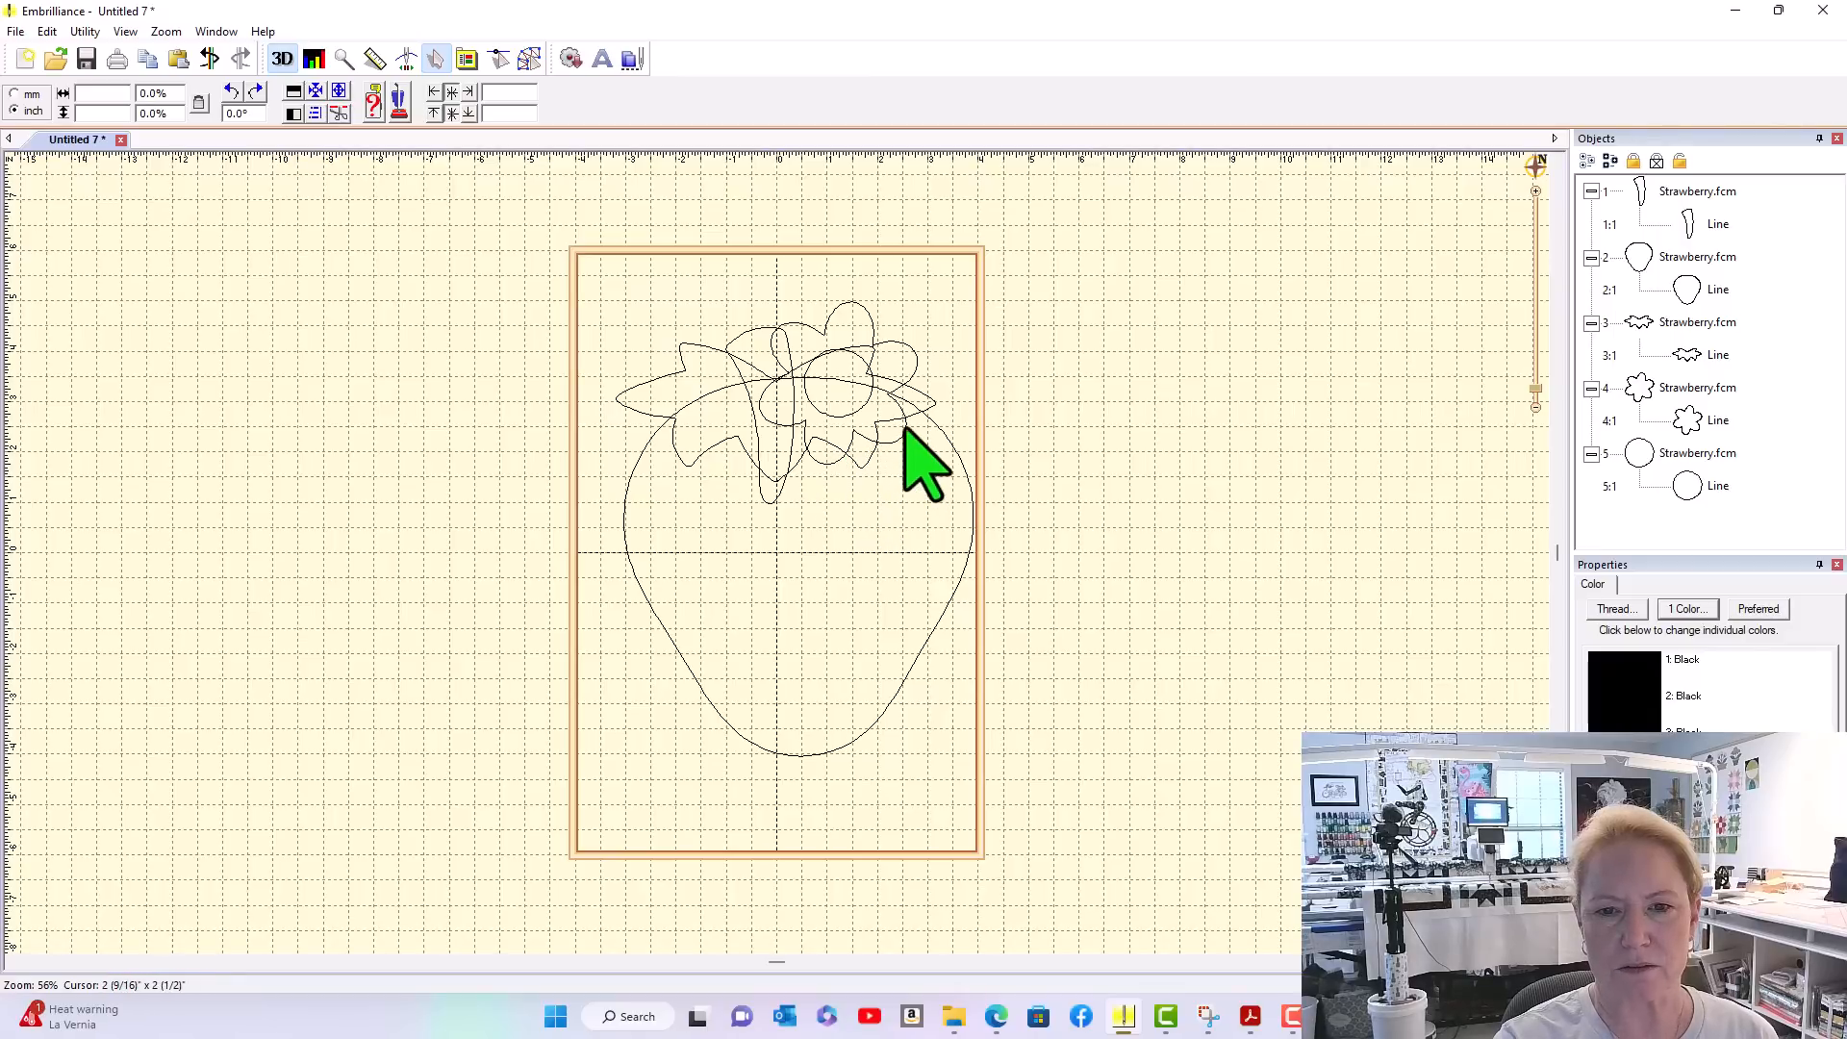
pyautogui.click(1708, 223)
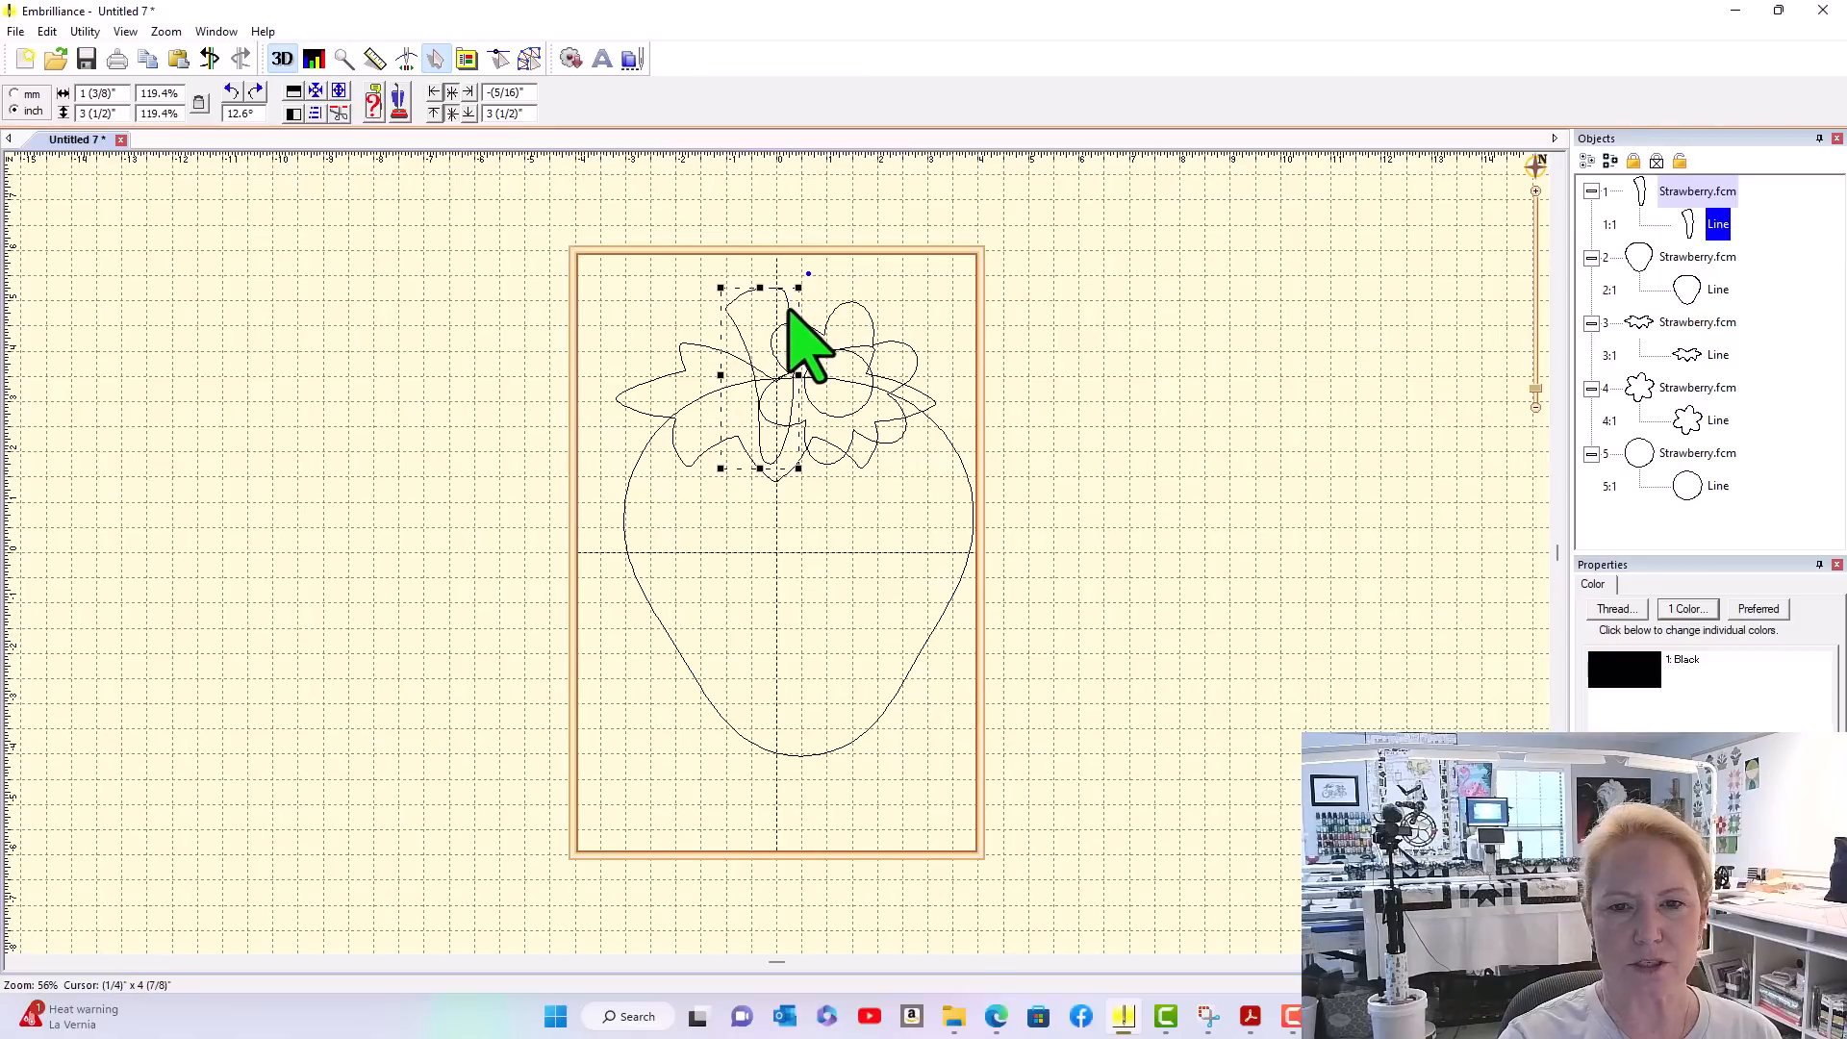
pyautogui.moveTo(789, 310); pyautogui.dragTo(796, 310)
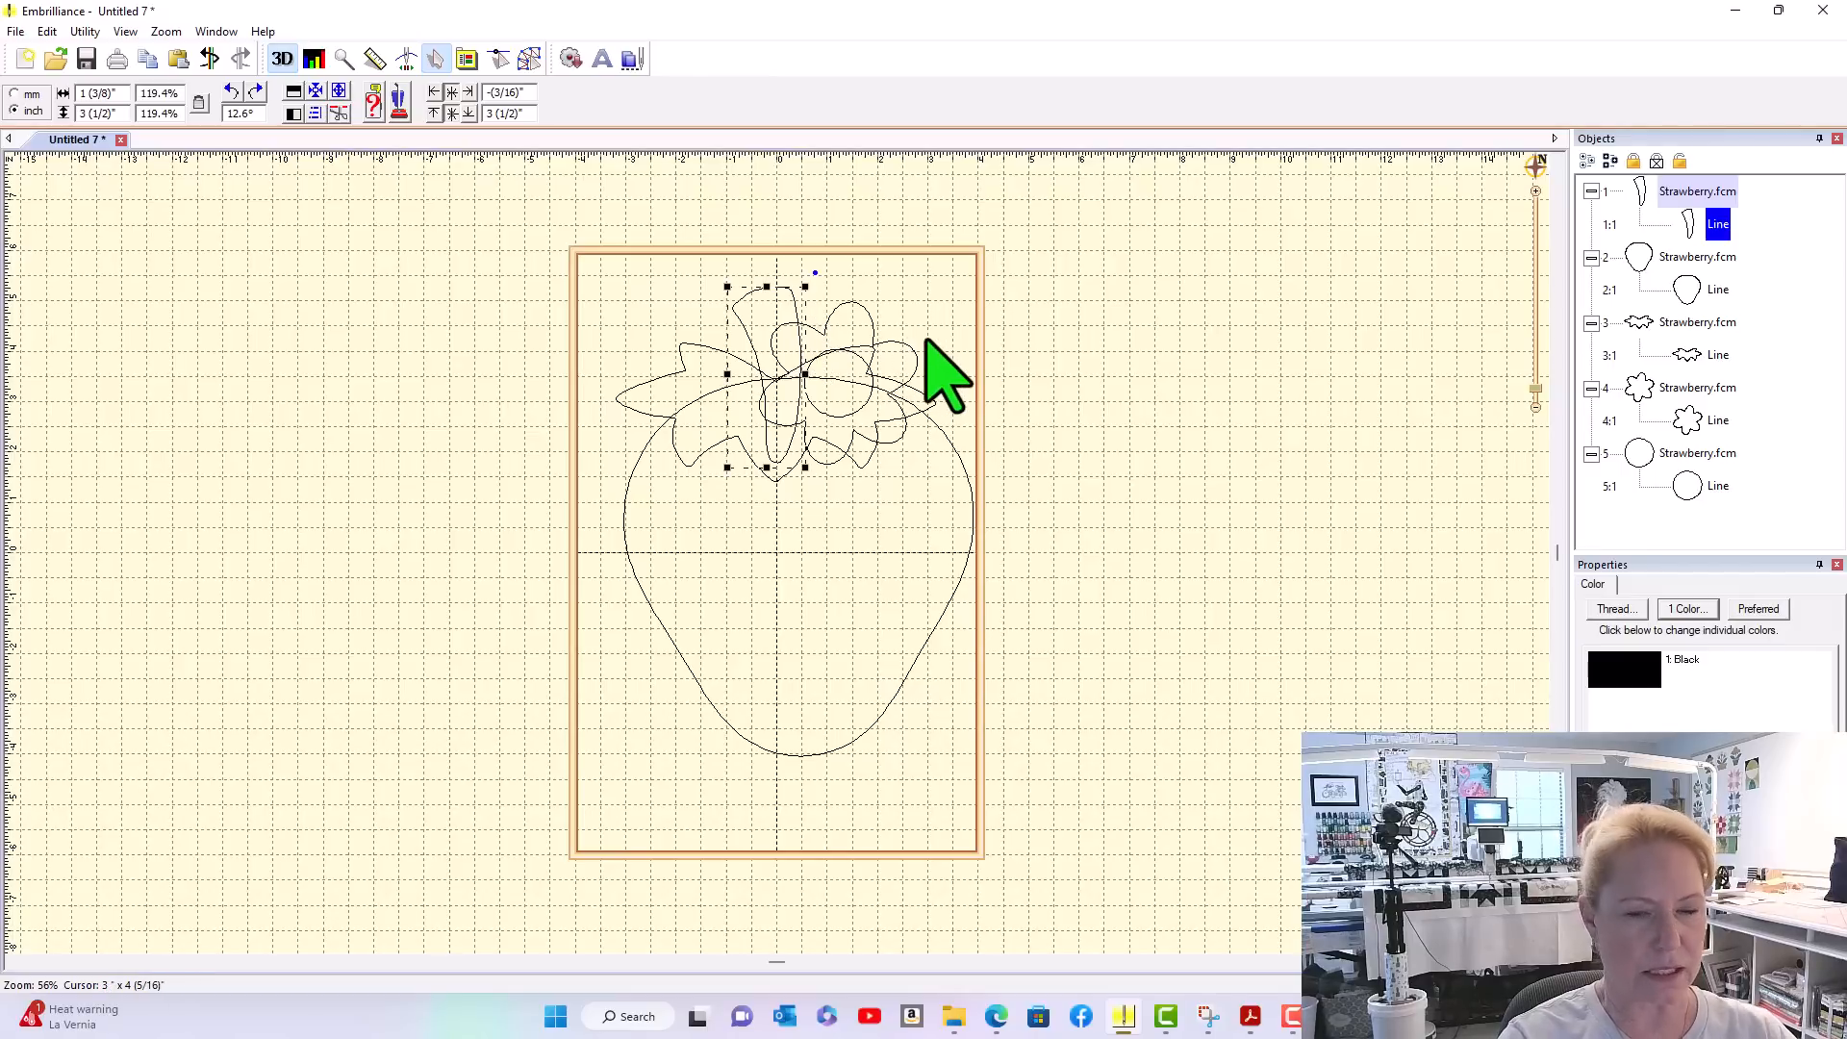
# Centre the whole strawberry design in the hoop and convert all five outlines to Applique stitching
pyautogui.hotkey('ctrl', 'a')
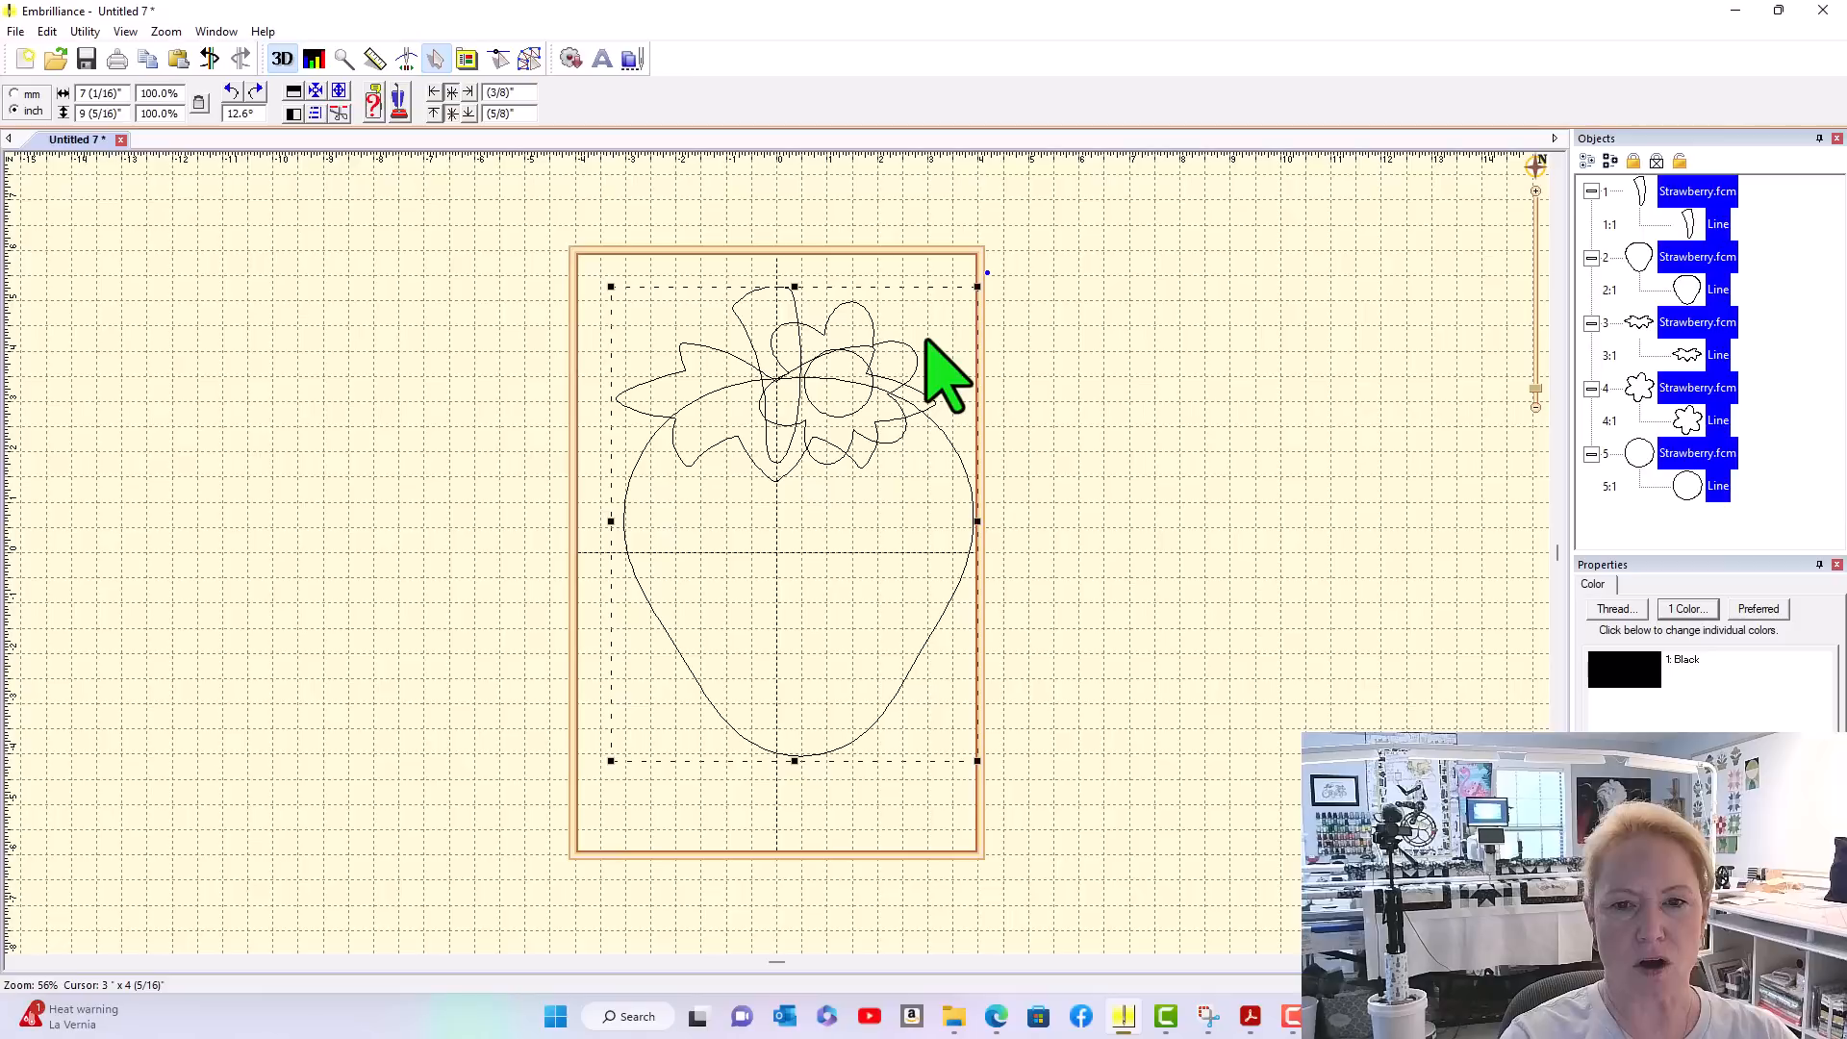
pyautogui.click(317, 90)
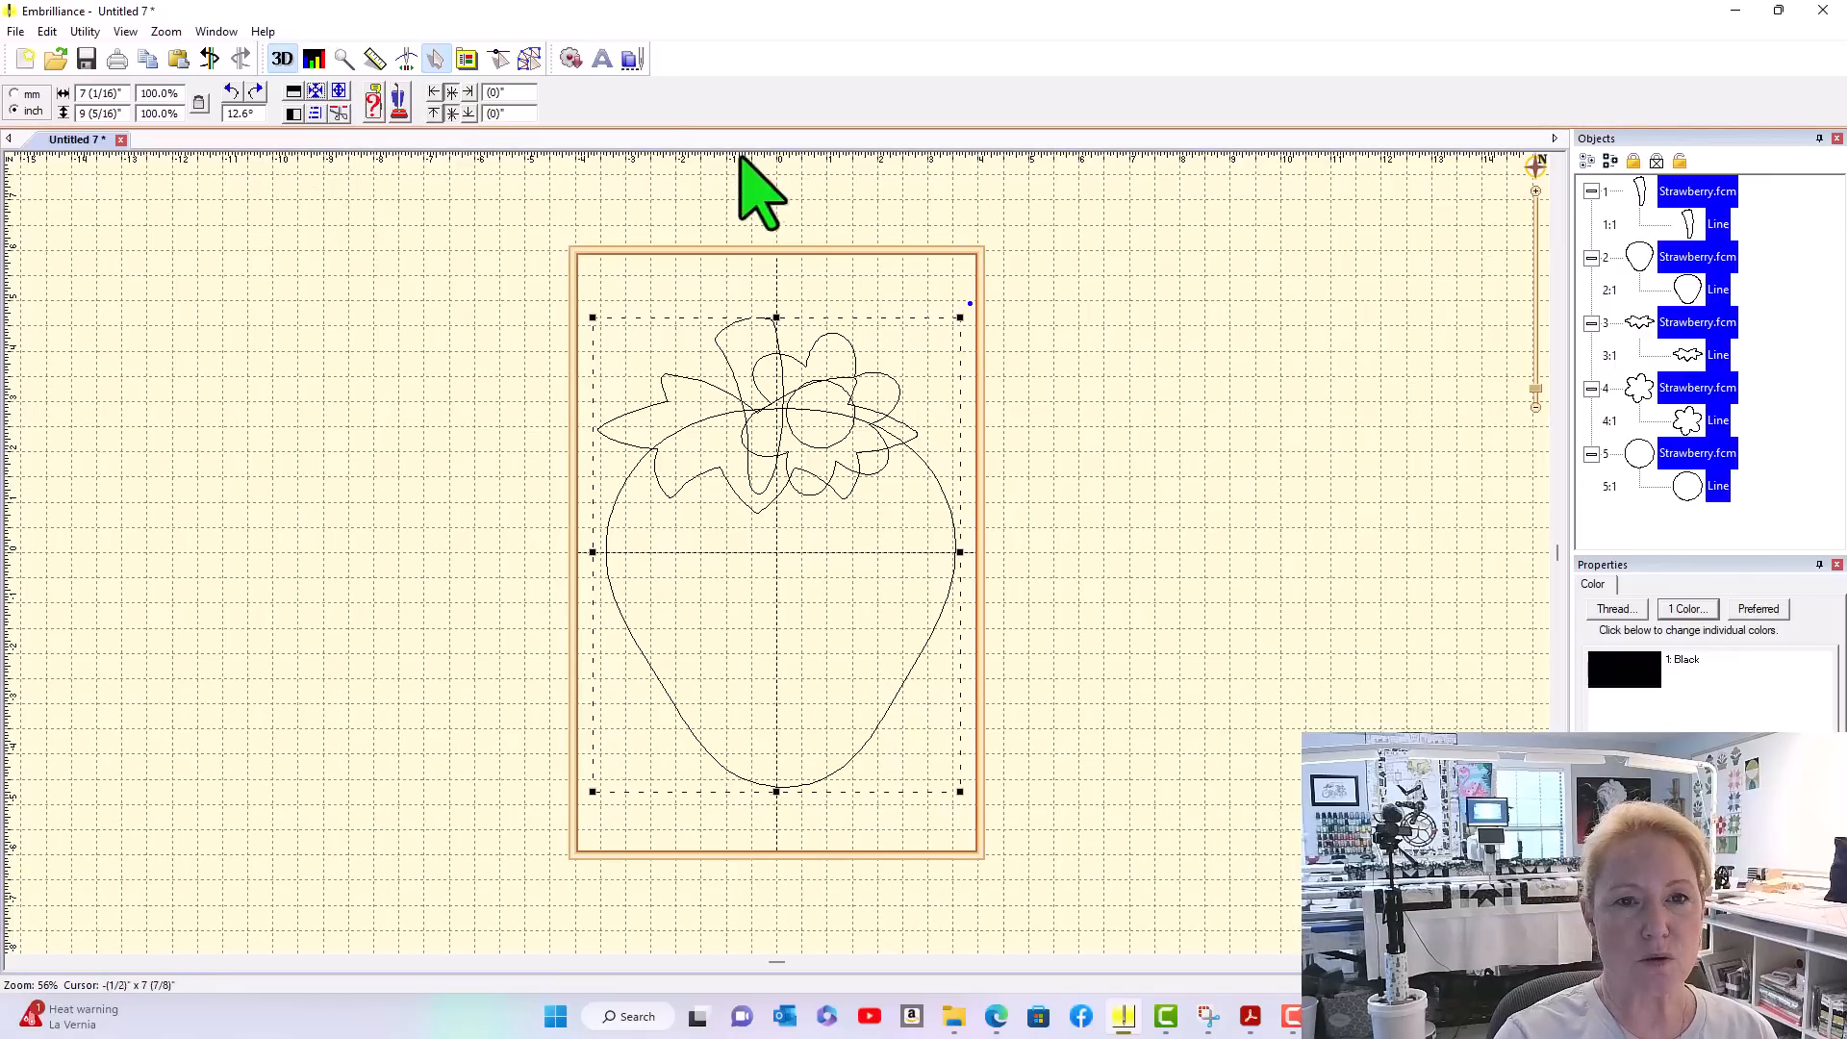
pyautogui.click(530, 59)
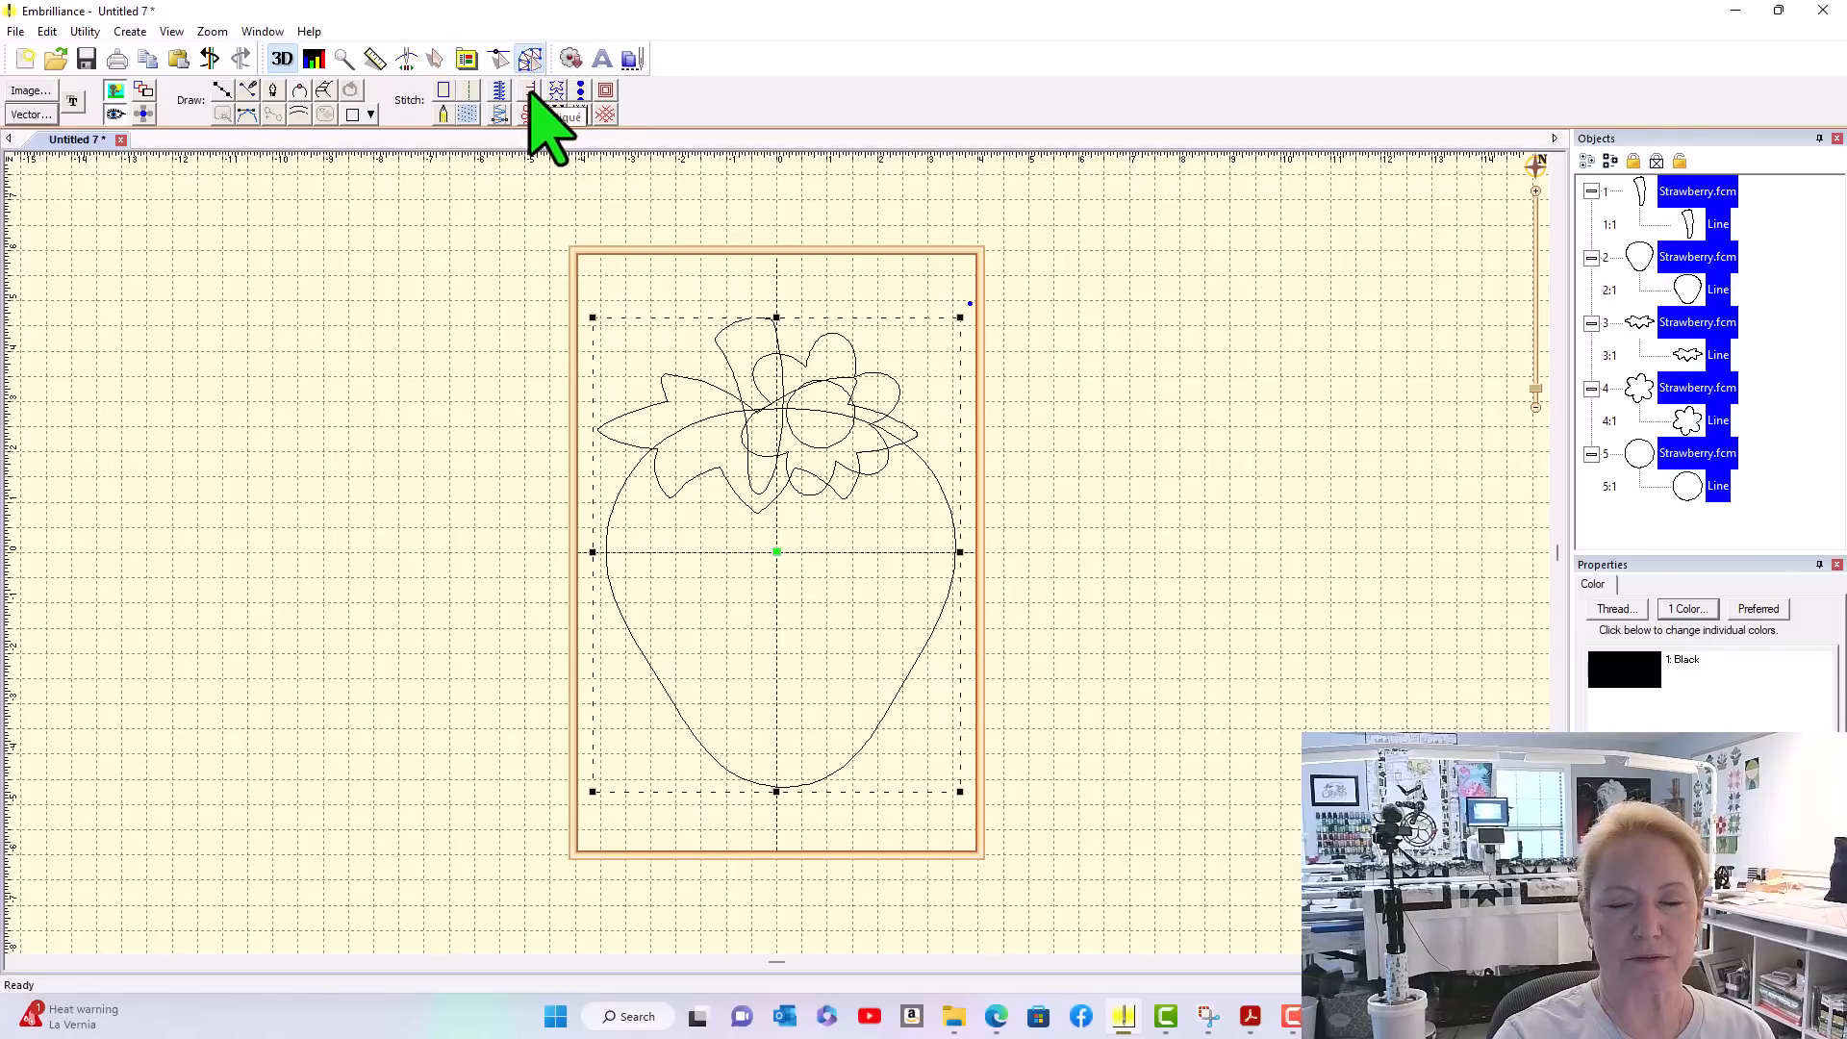
pyautogui.click(531, 91)
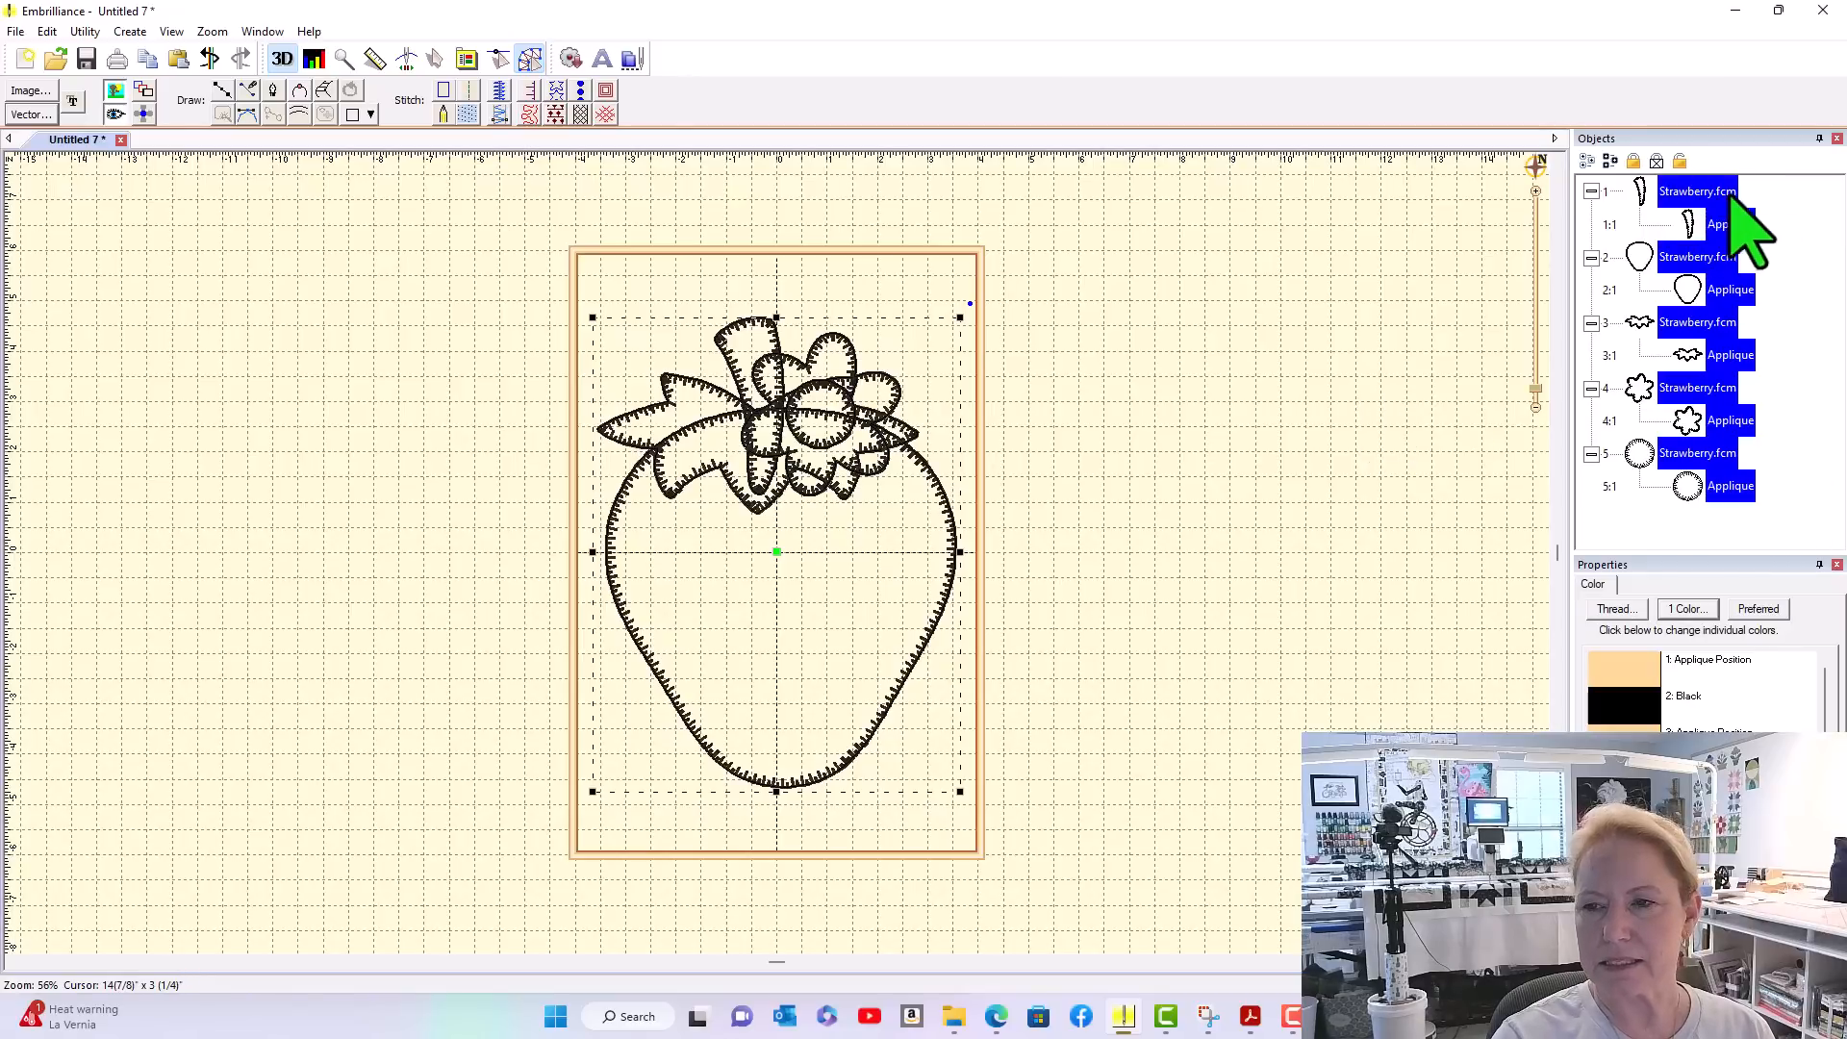
pyautogui.click(1422, 280)
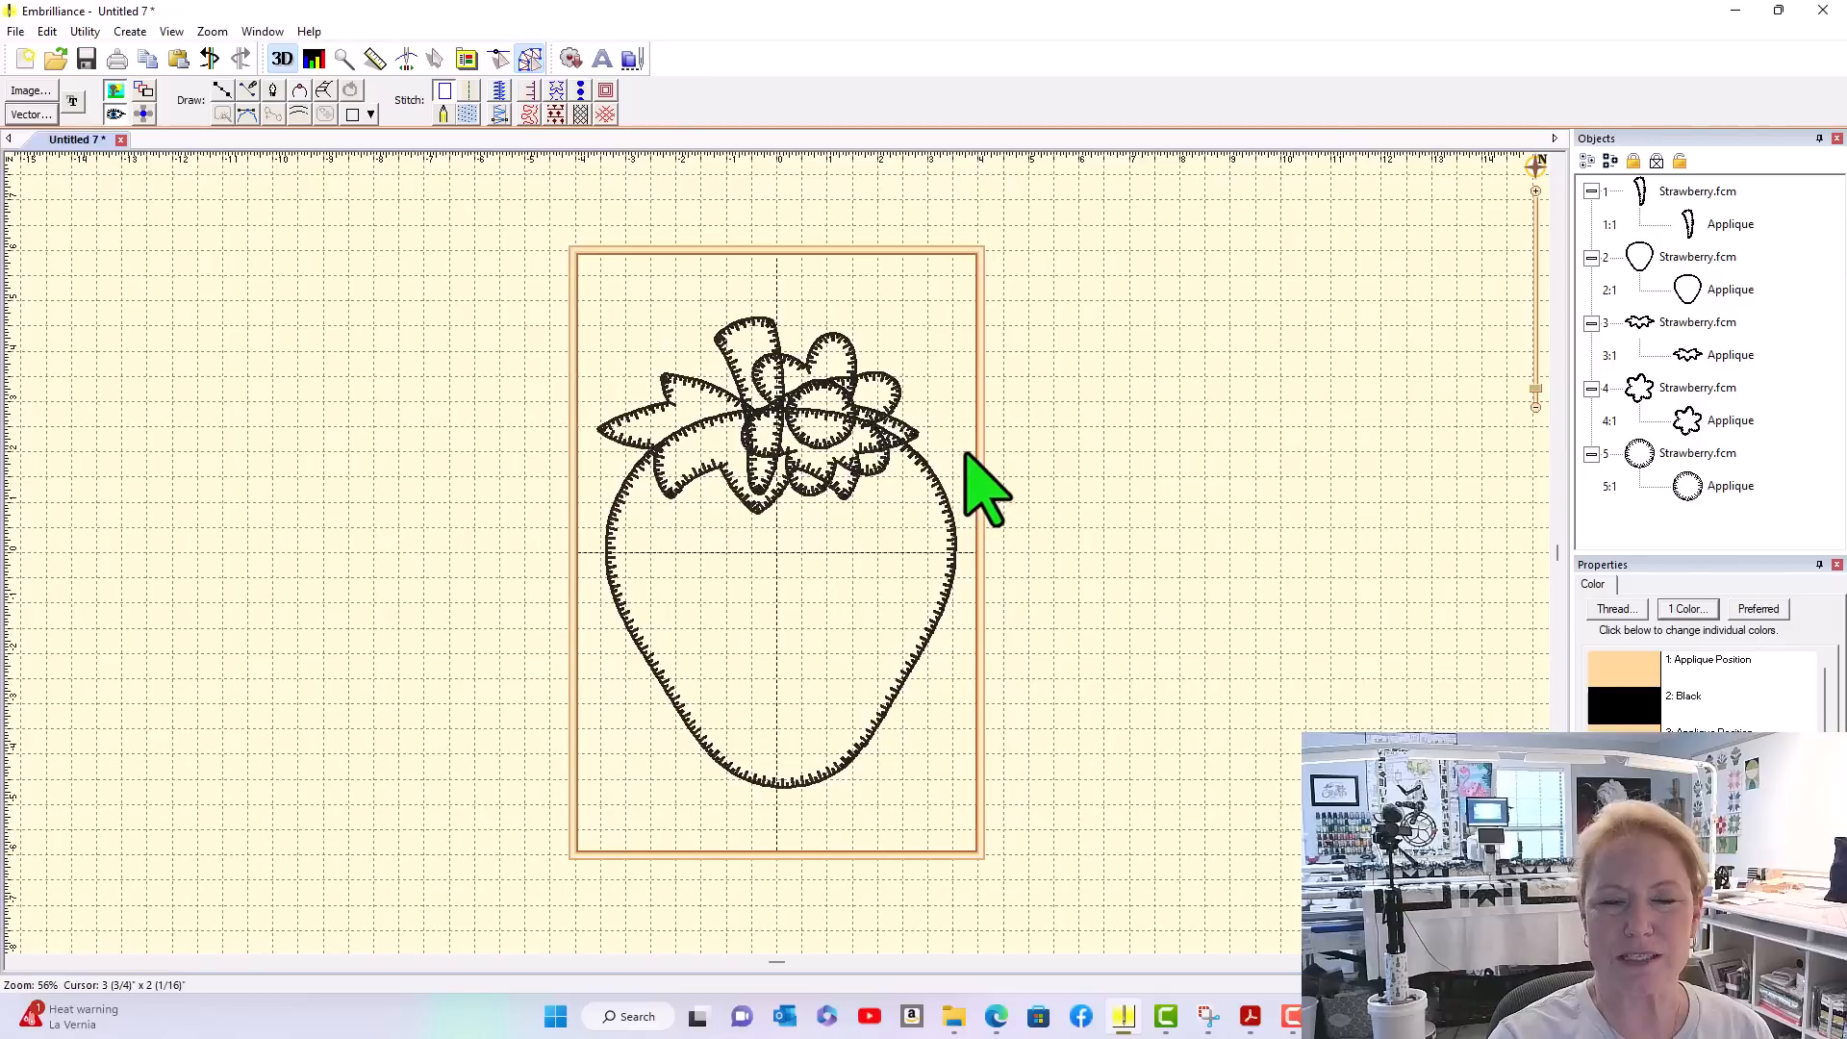
# Save the design's stitch and working files as Strawberry in the Bee Vintage folder, using the PES format
pyautogui.click(16, 32)
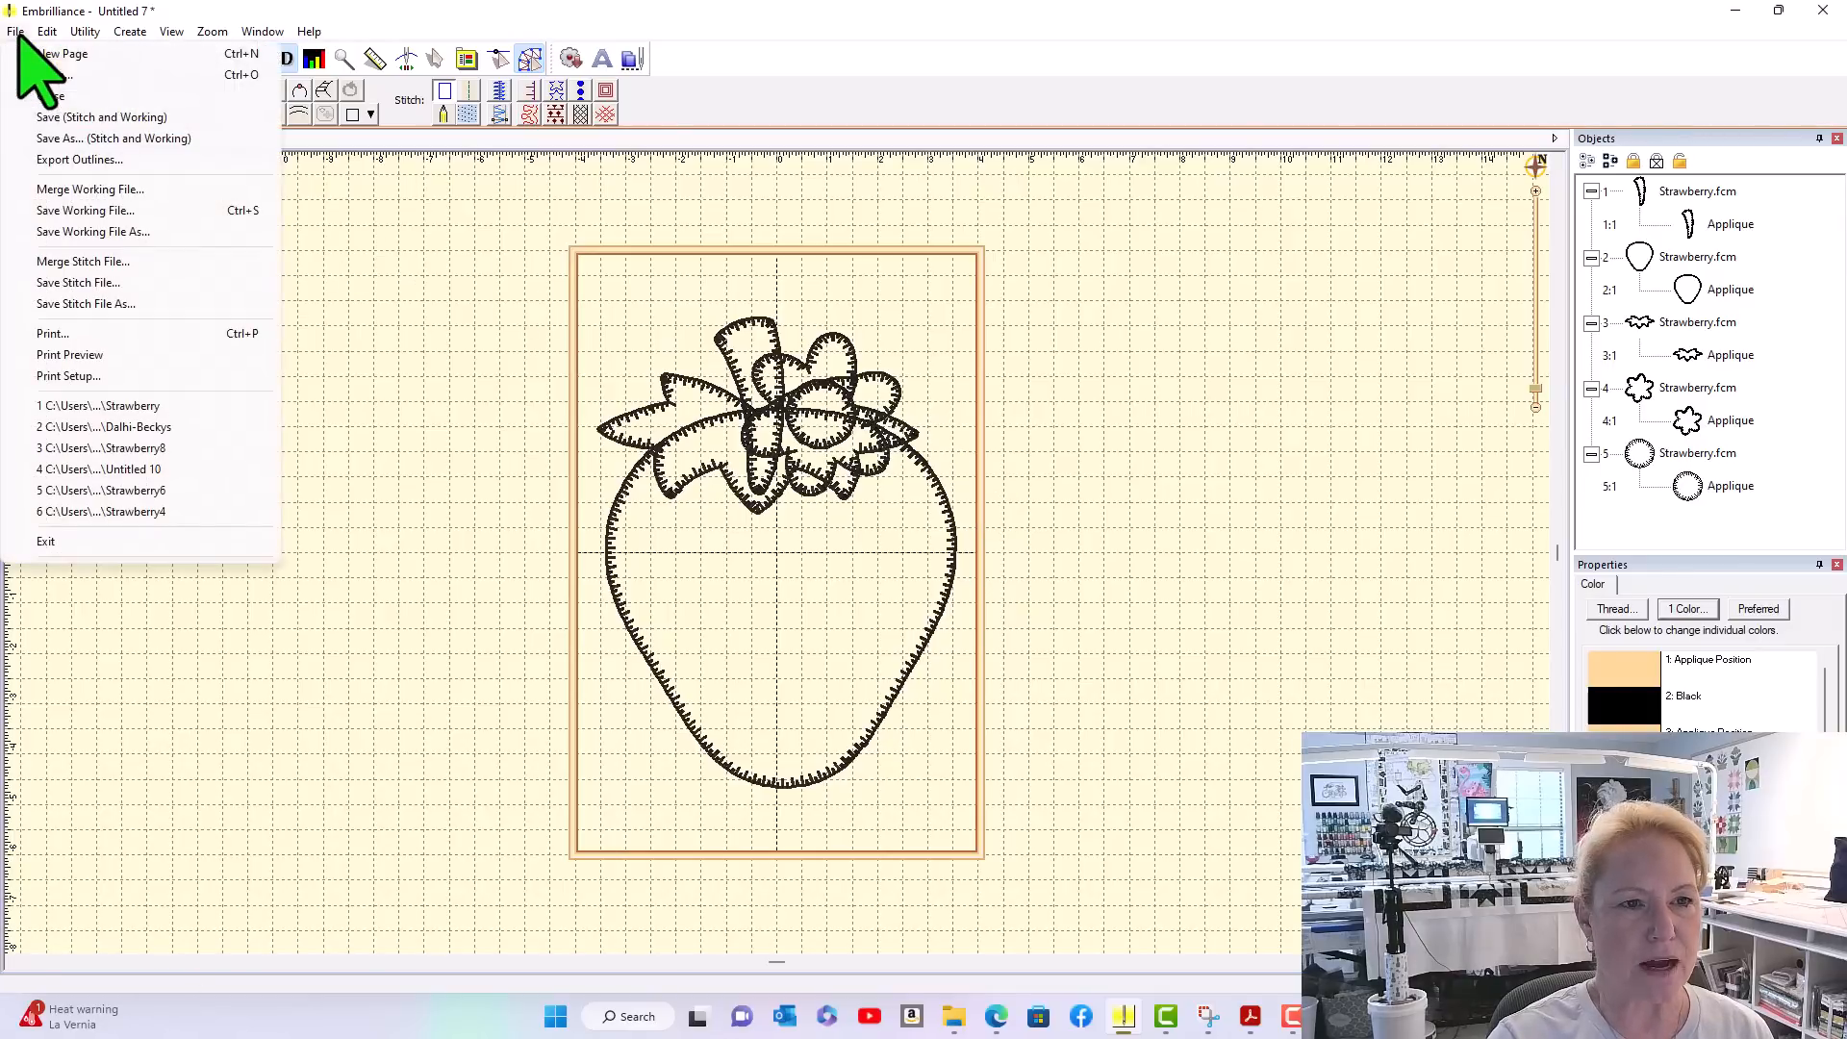
pyautogui.click(106, 138)
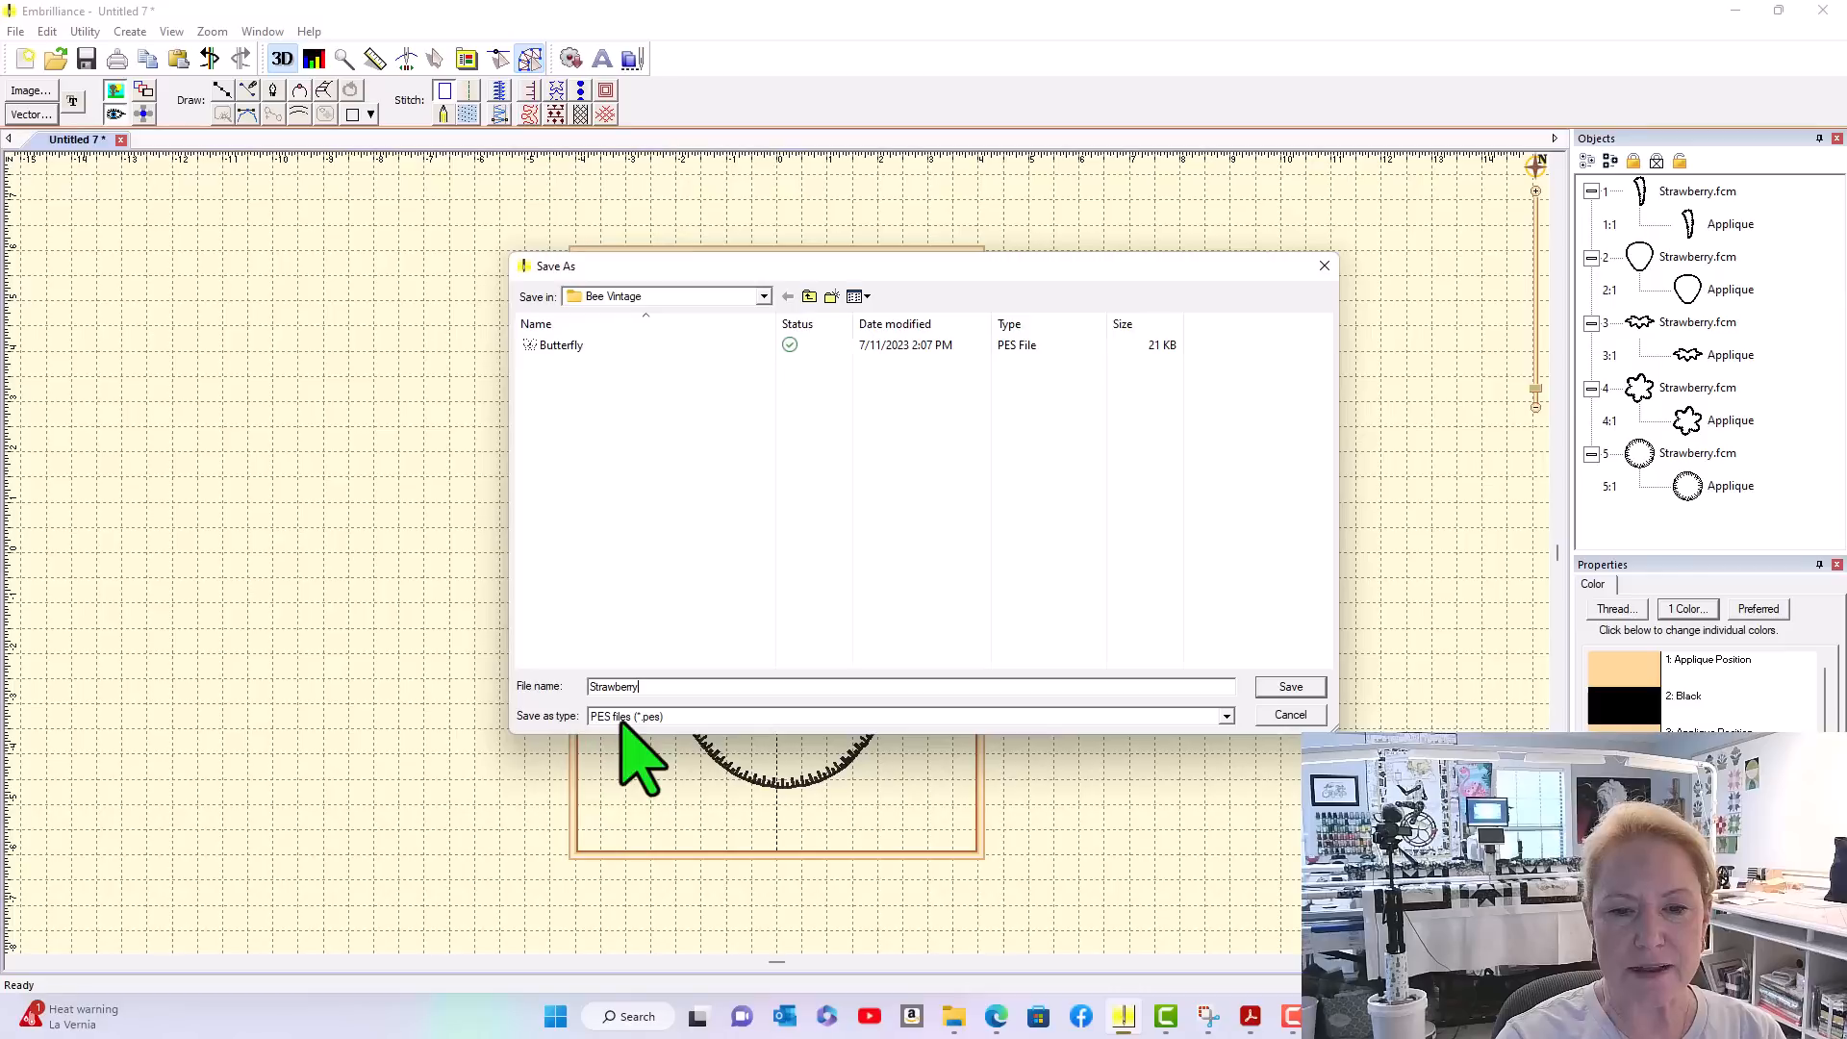
pyautogui.click(1226, 718)
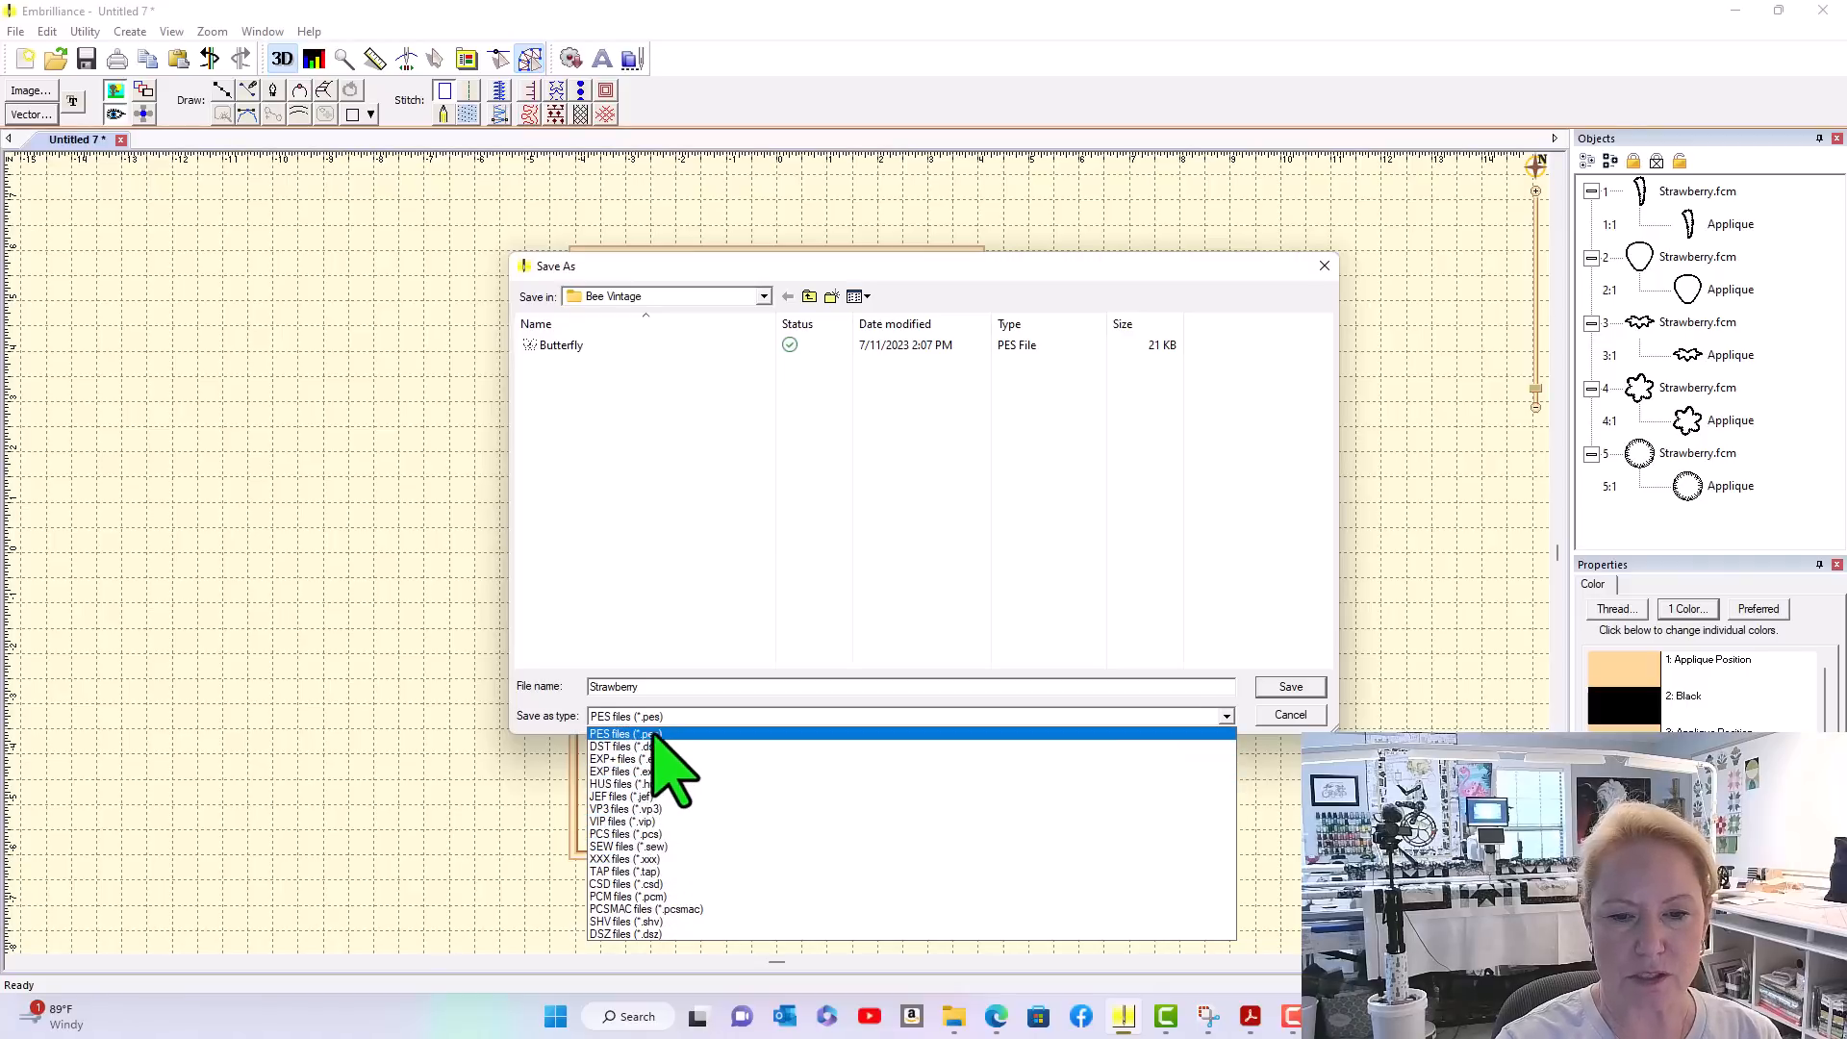
pyautogui.click(722, 716)
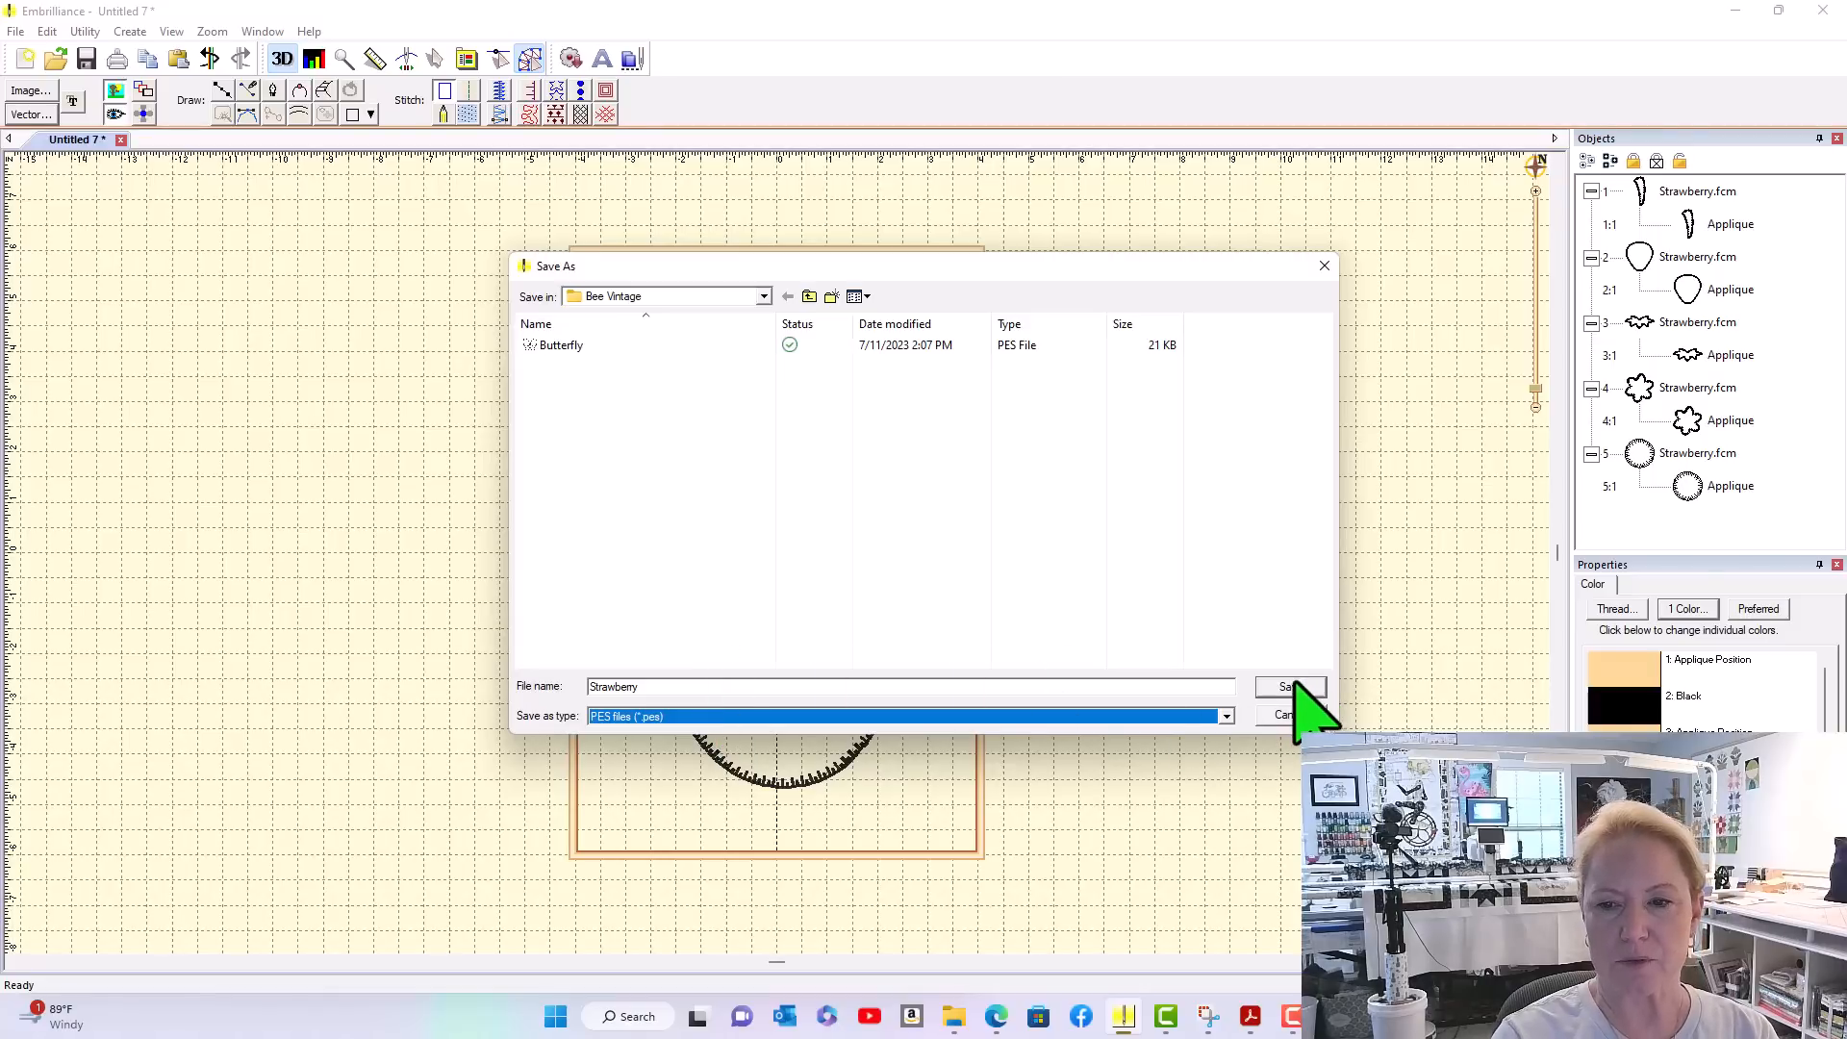
pyautogui.moveTo(1063, 270); pyautogui.dragTo(1527, 148)
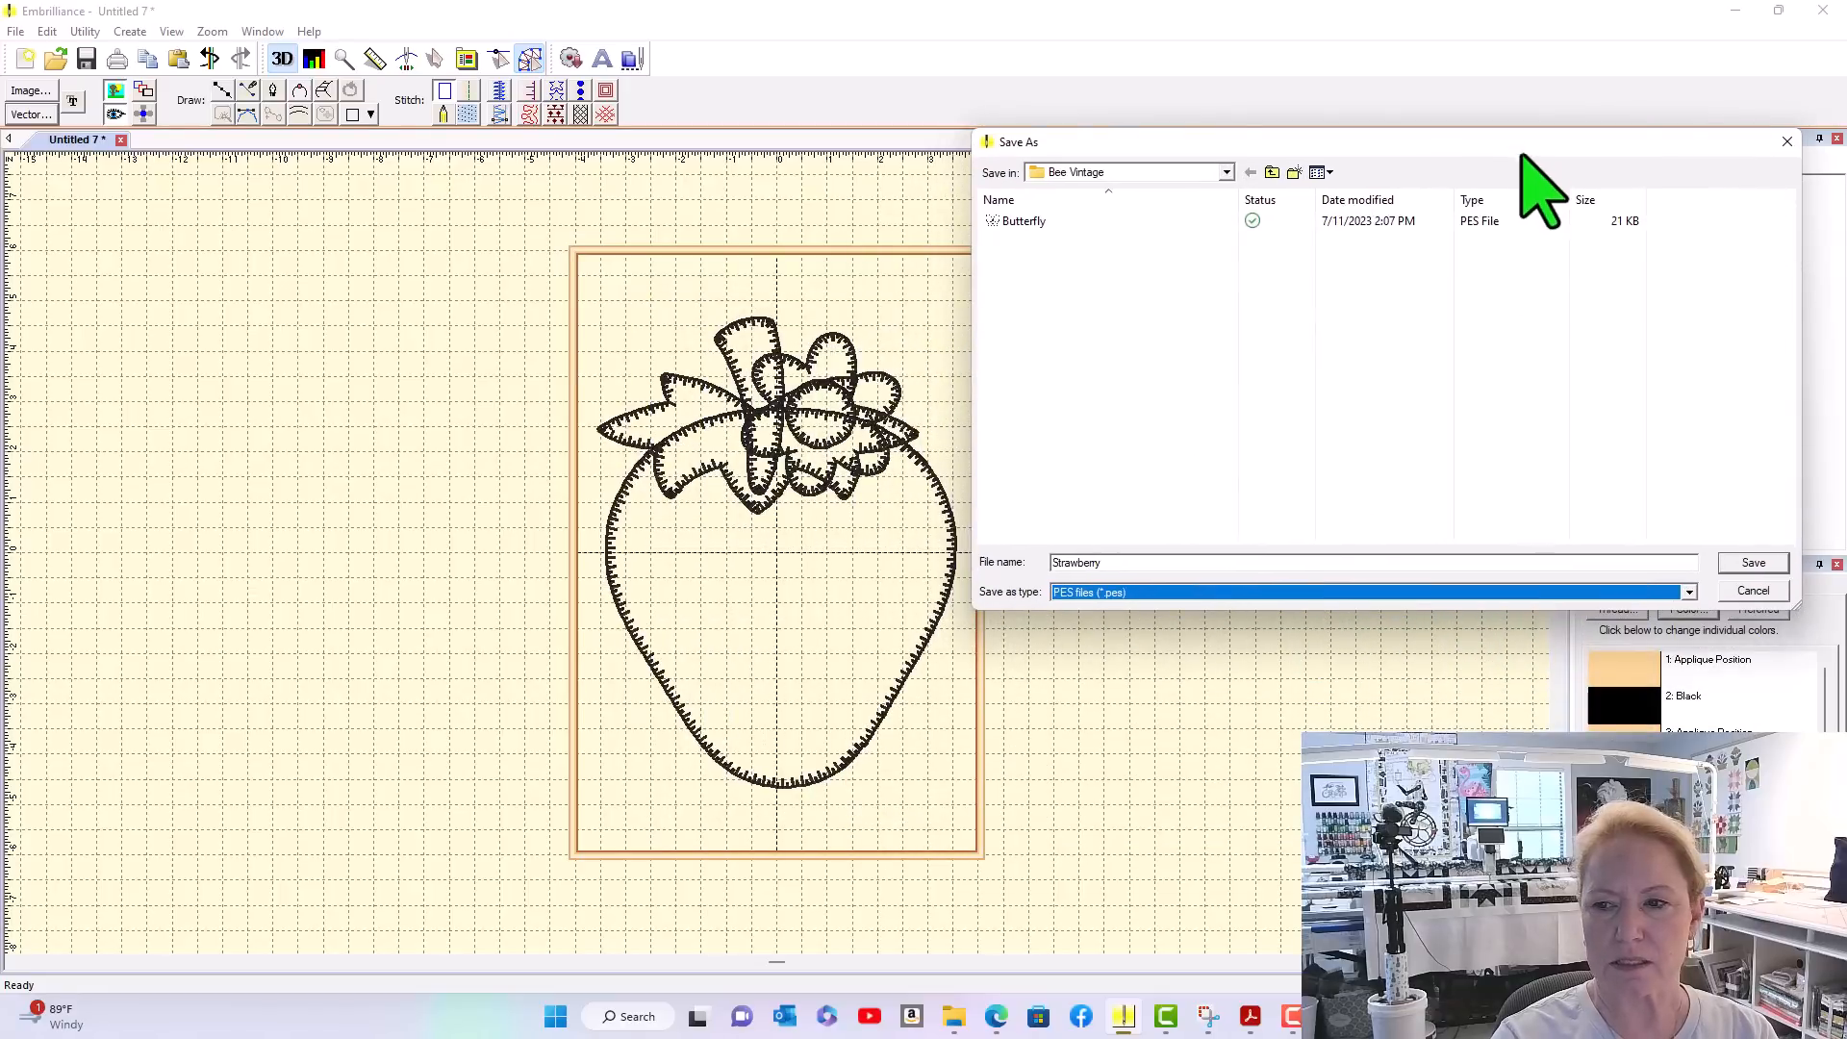
pyautogui.click(1751, 564)
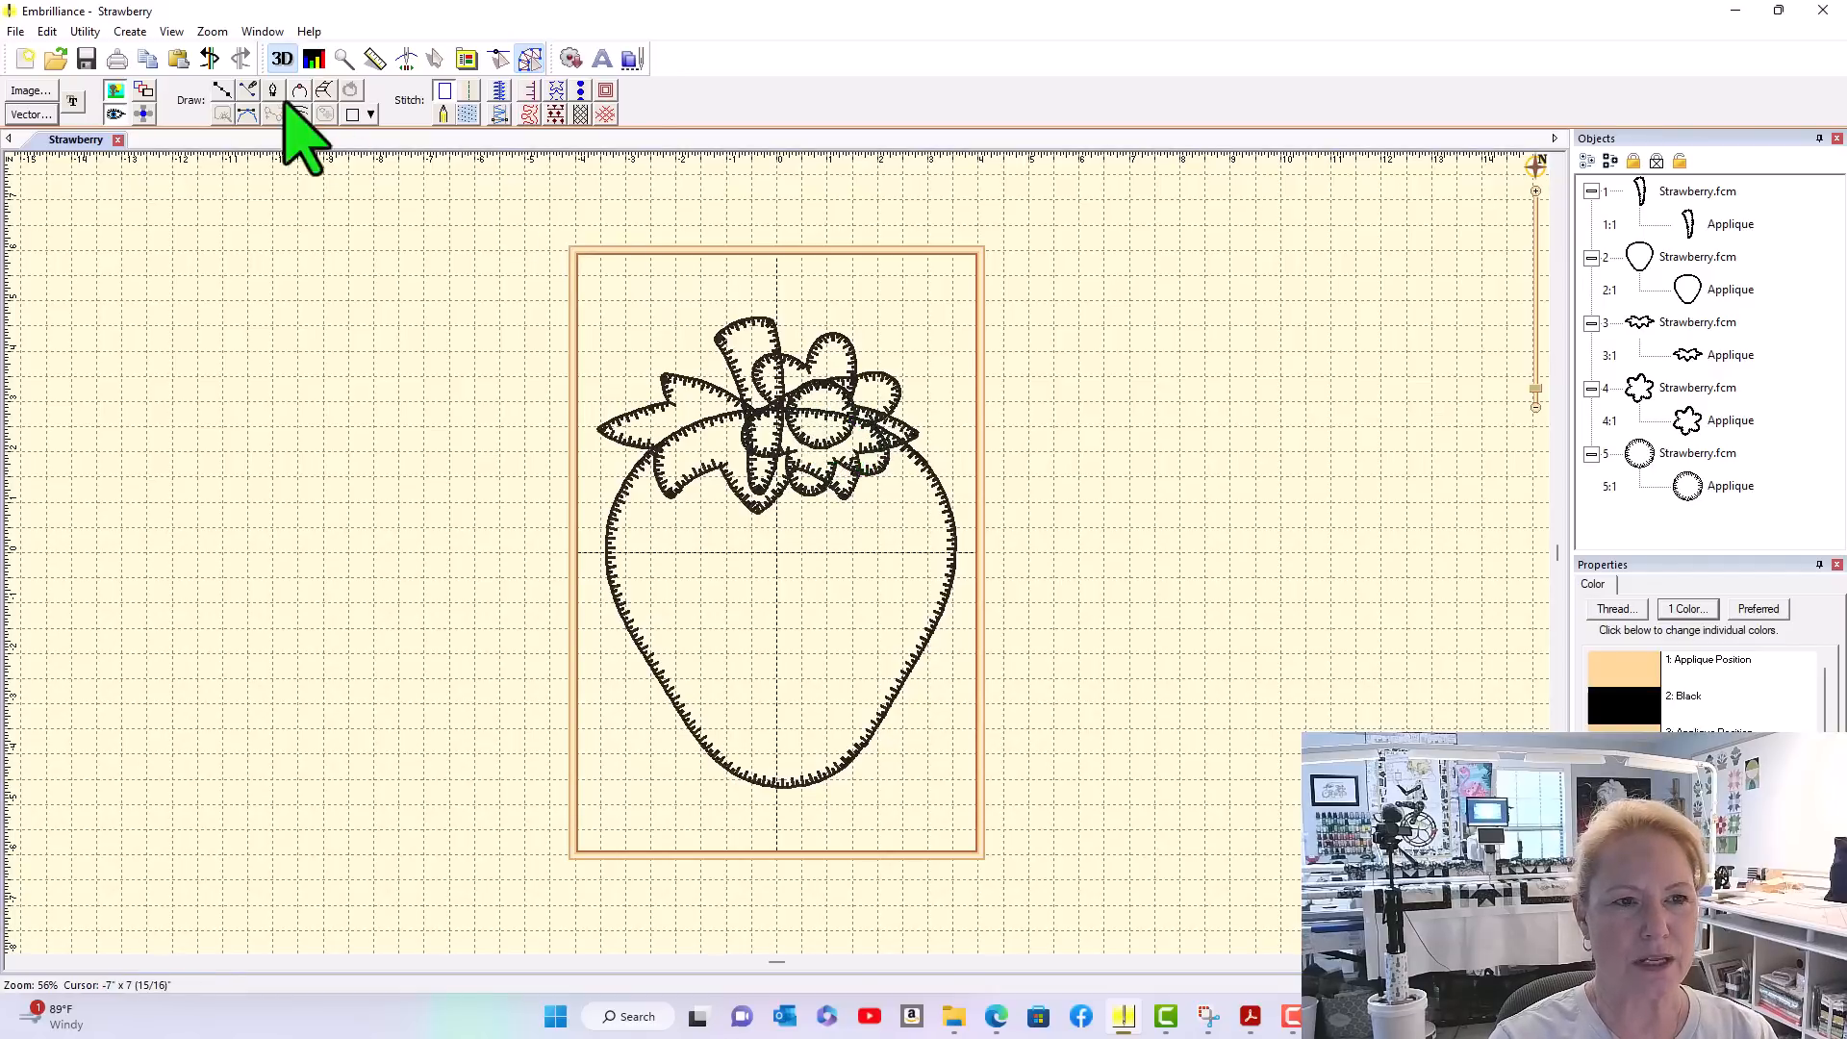
# Create a new page and rotate its hoop to portrait orientation
pyautogui.click(25, 59)
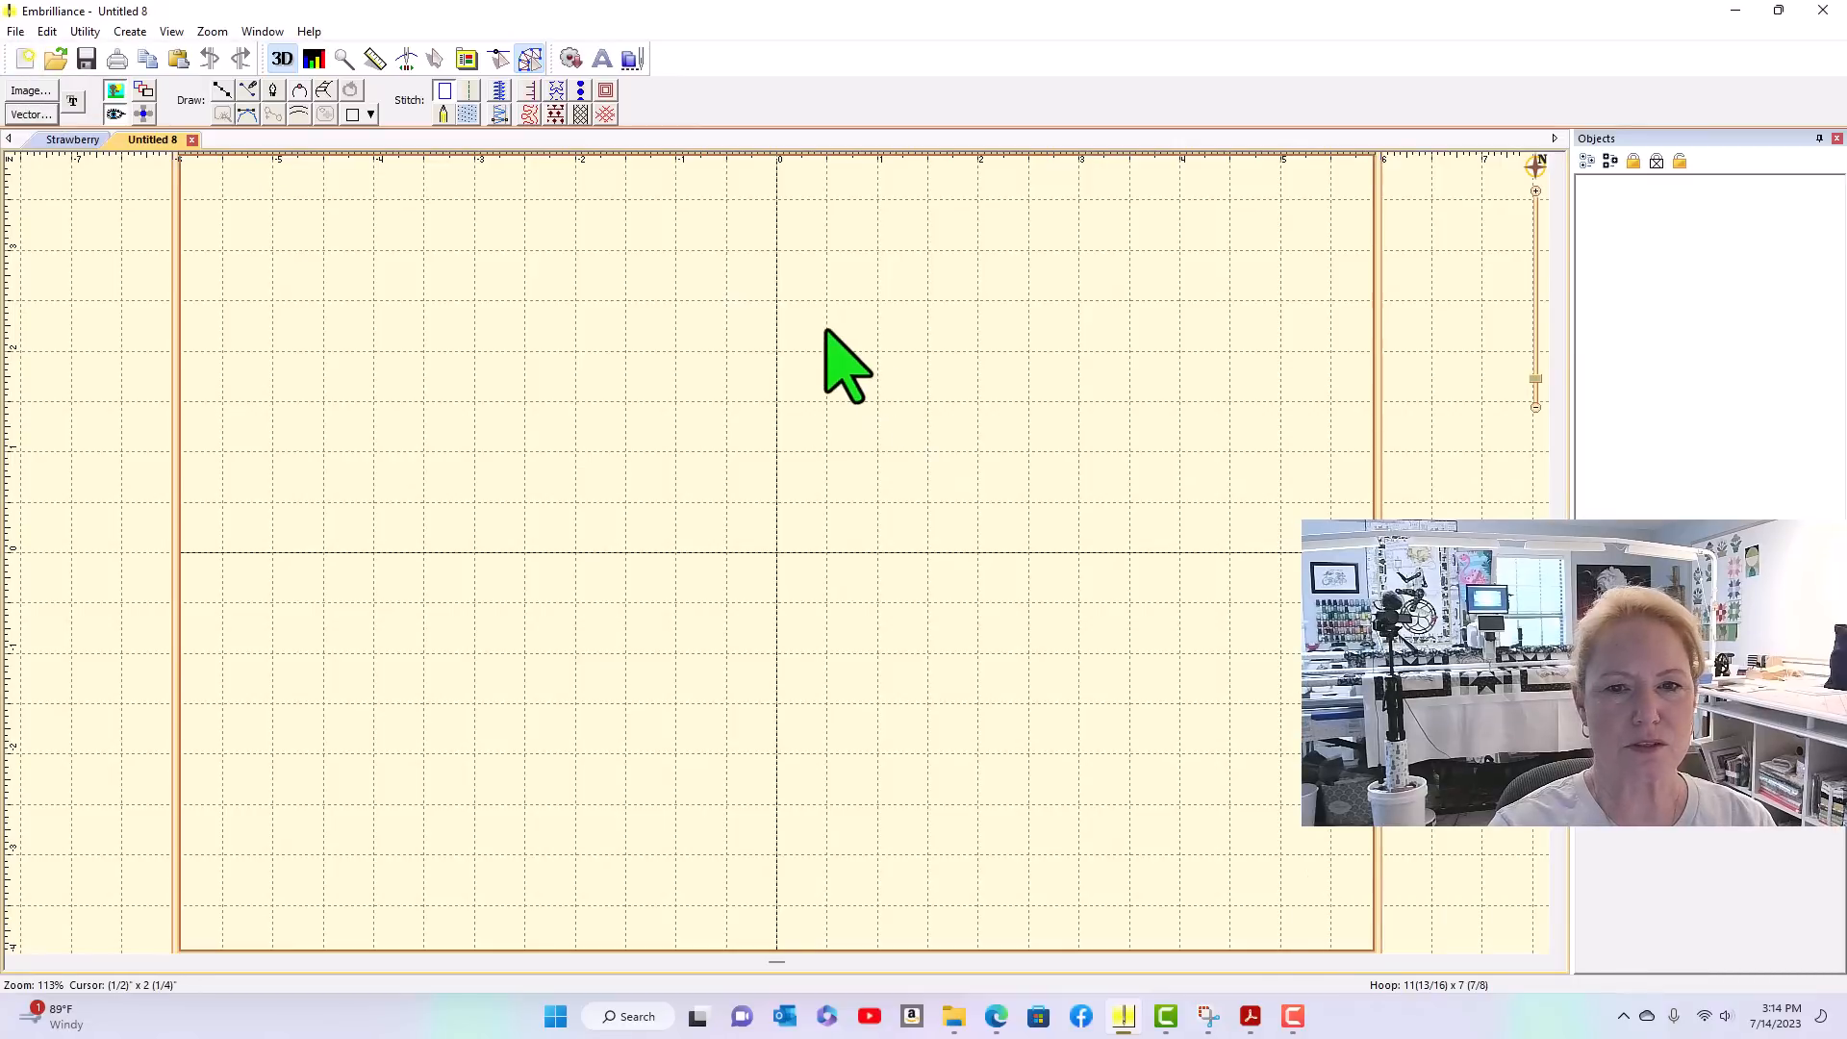
pyautogui.scroll(-1, 825, 330)
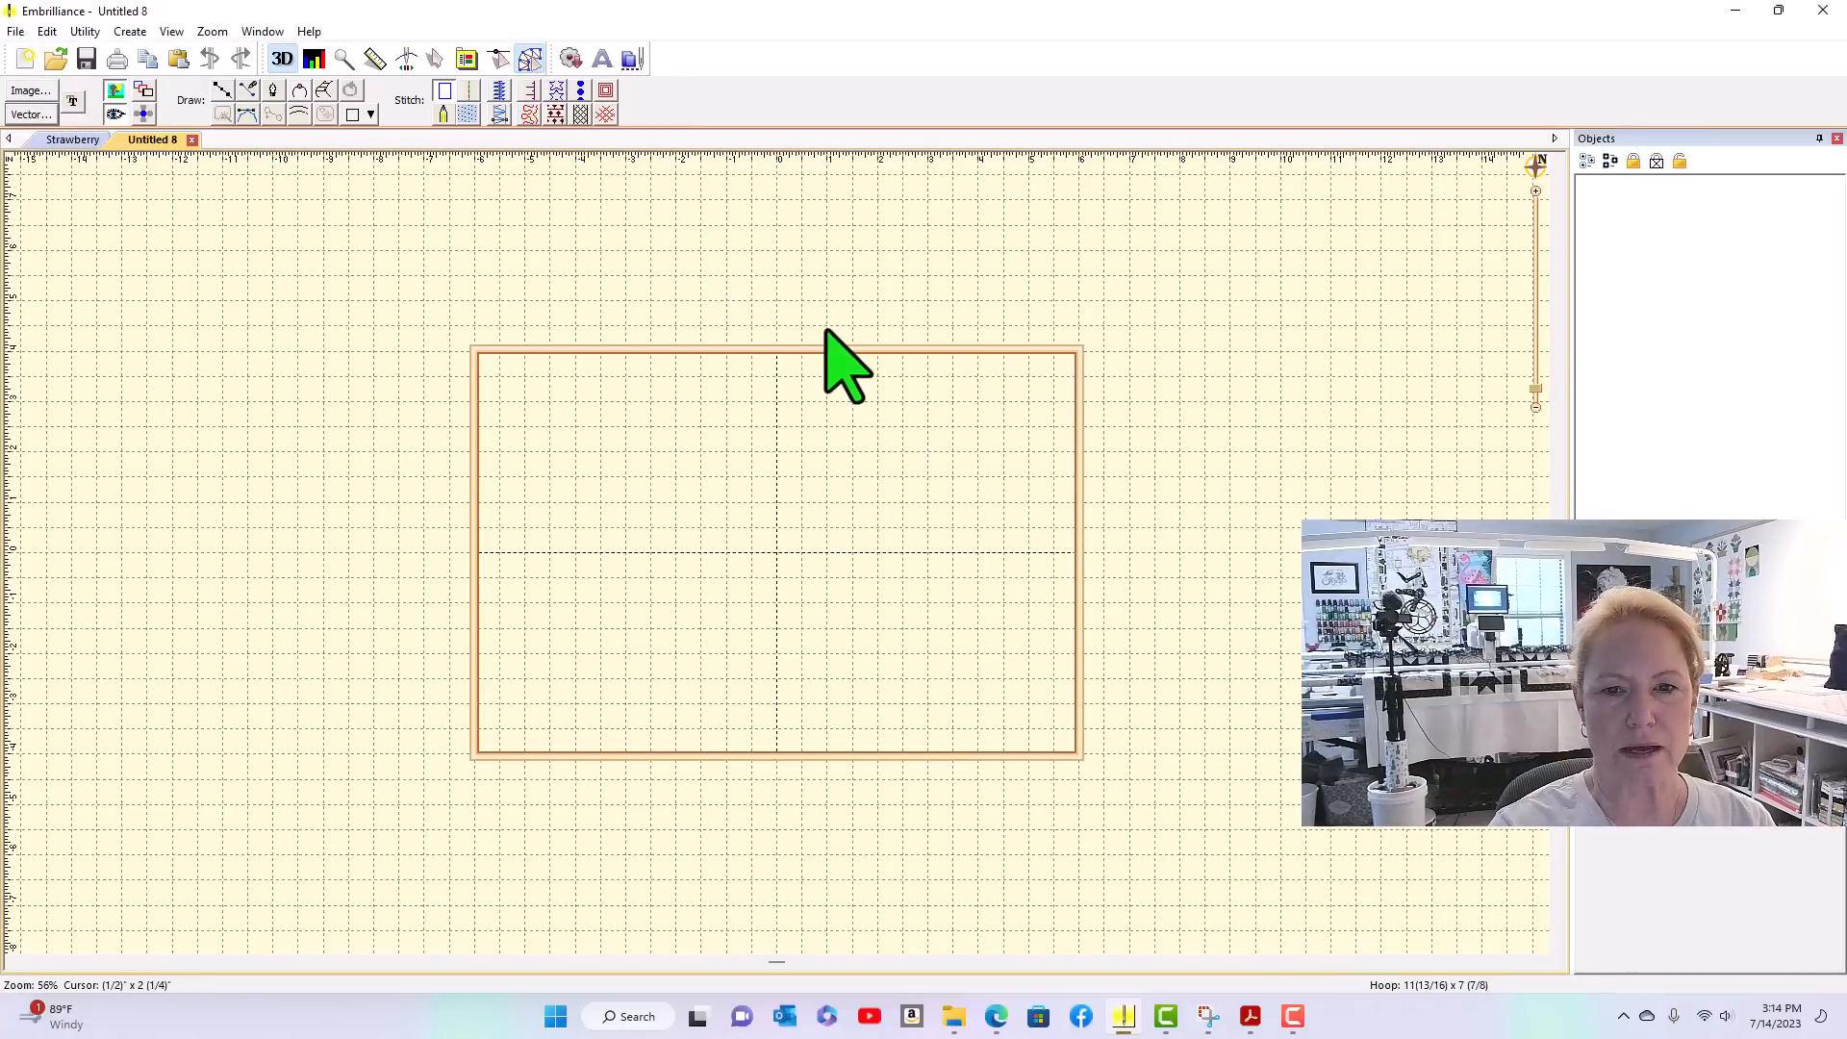
pyautogui.click(1428, 984)
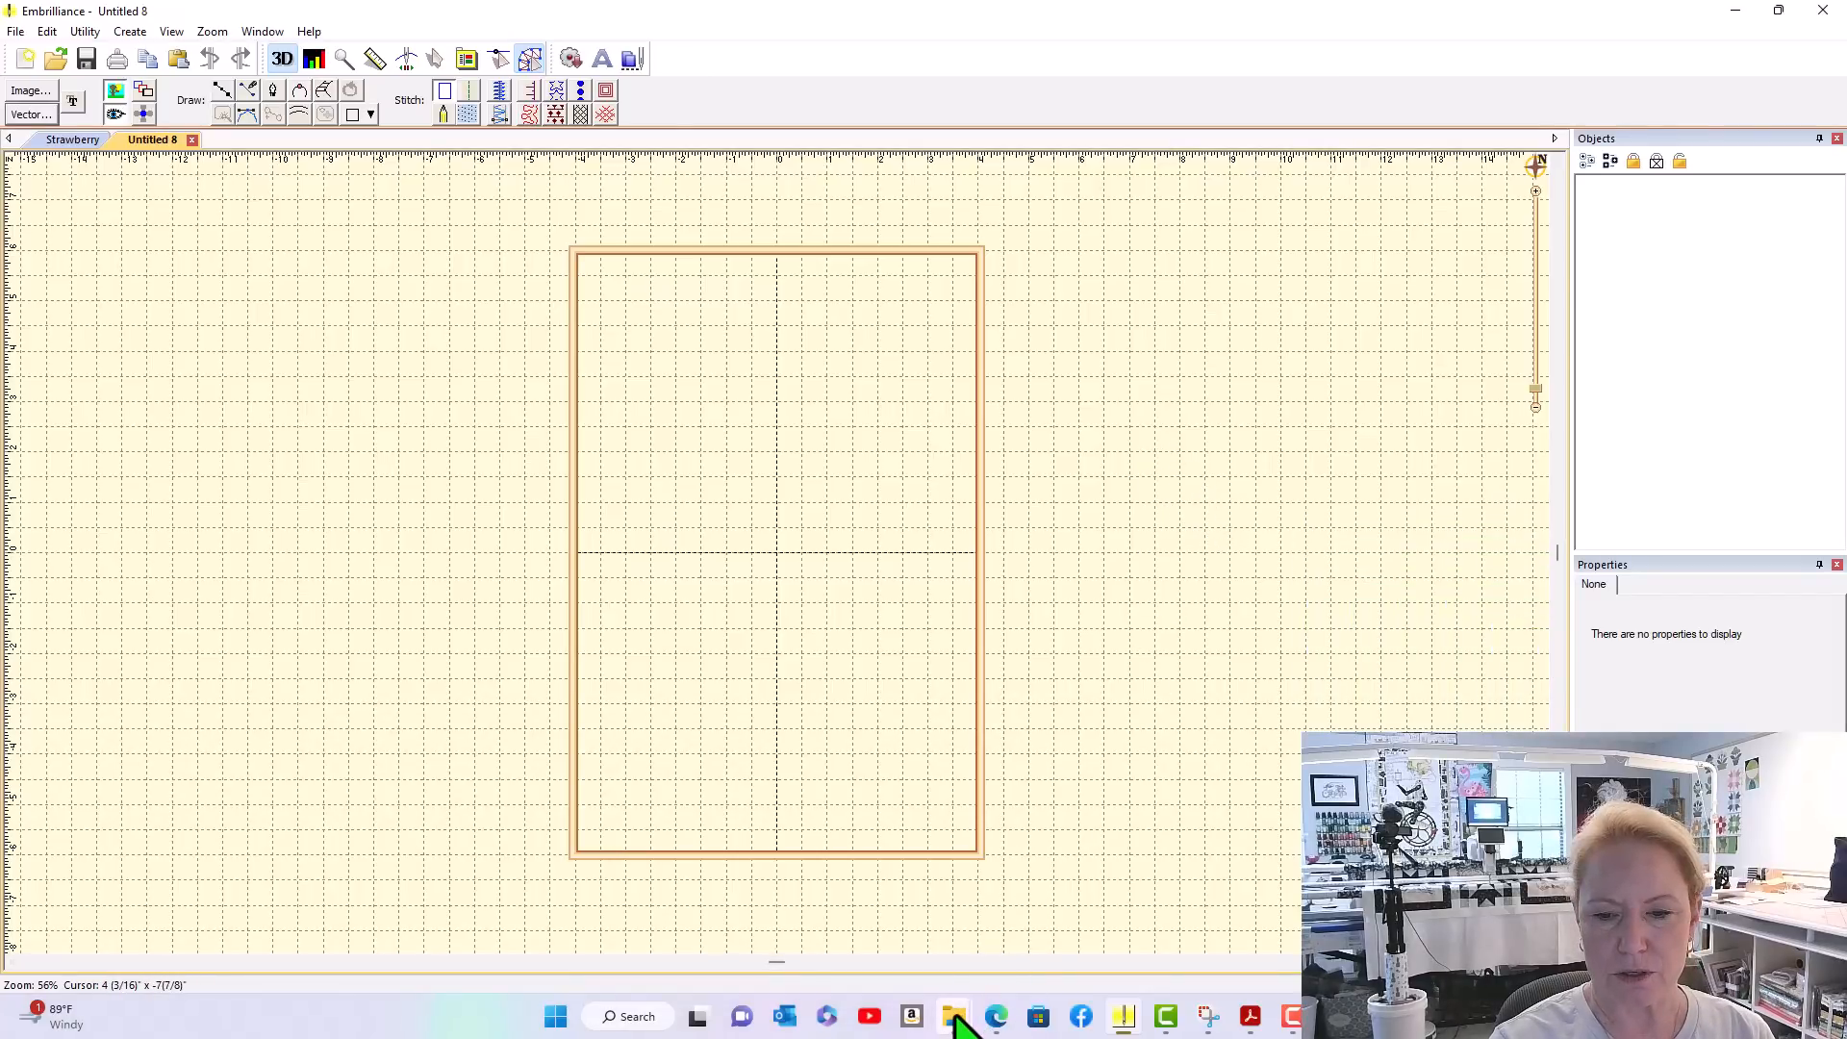
# Switch to the Bee Vintage folder in File Explorer, try the List view and return to the Details view
pyautogui.moveTo(955, 1018)
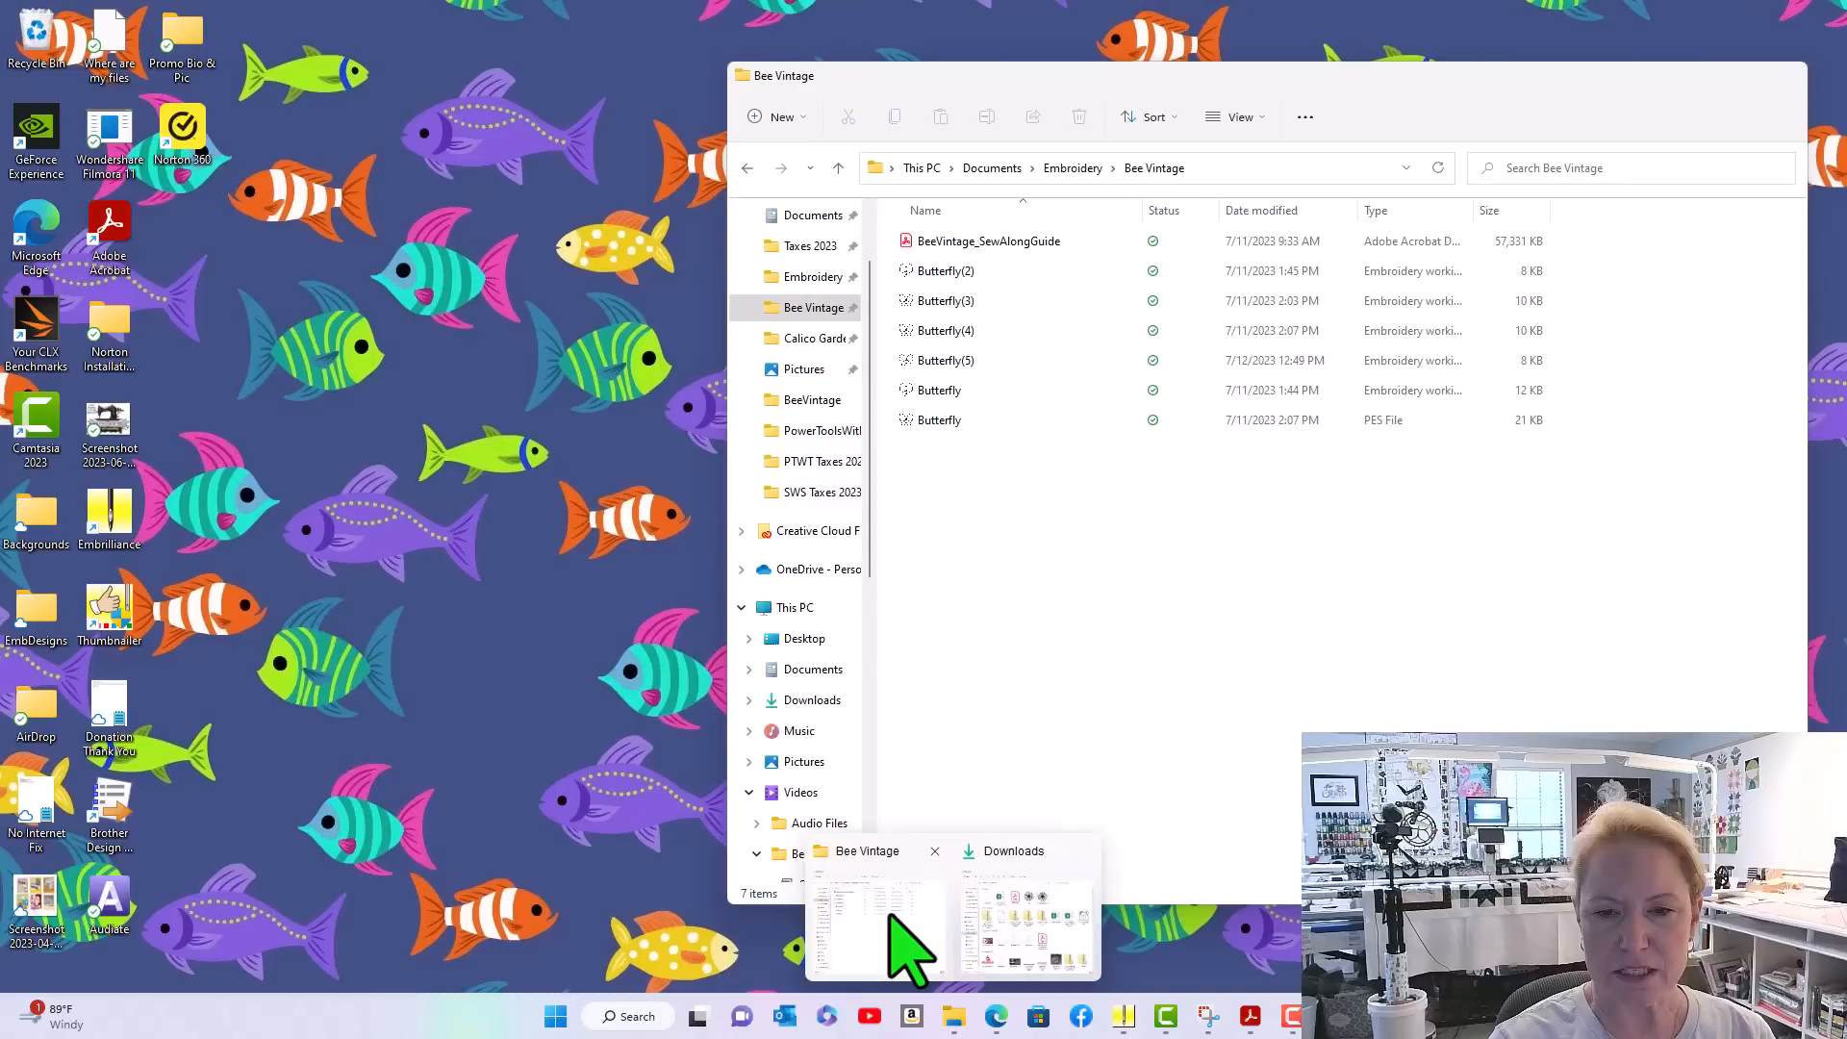
pyautogui.click(891, 924)
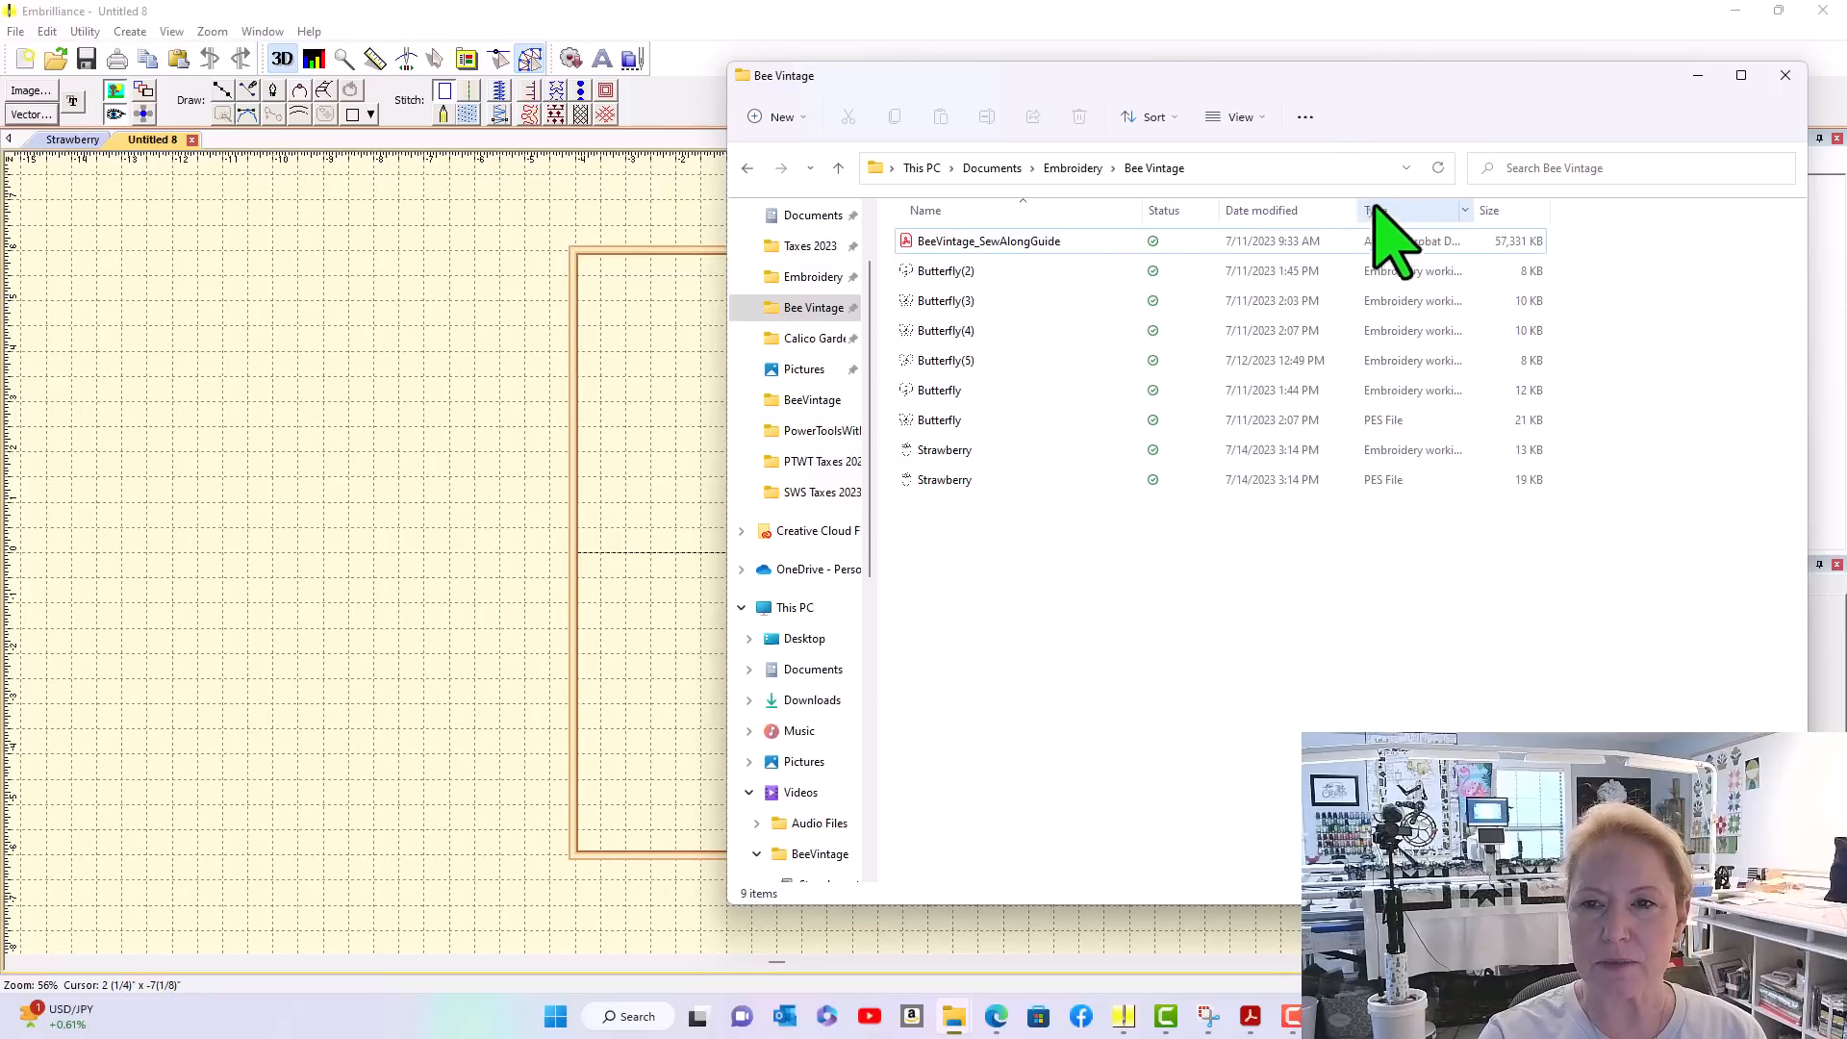
pyautogui.click(1268, 120)
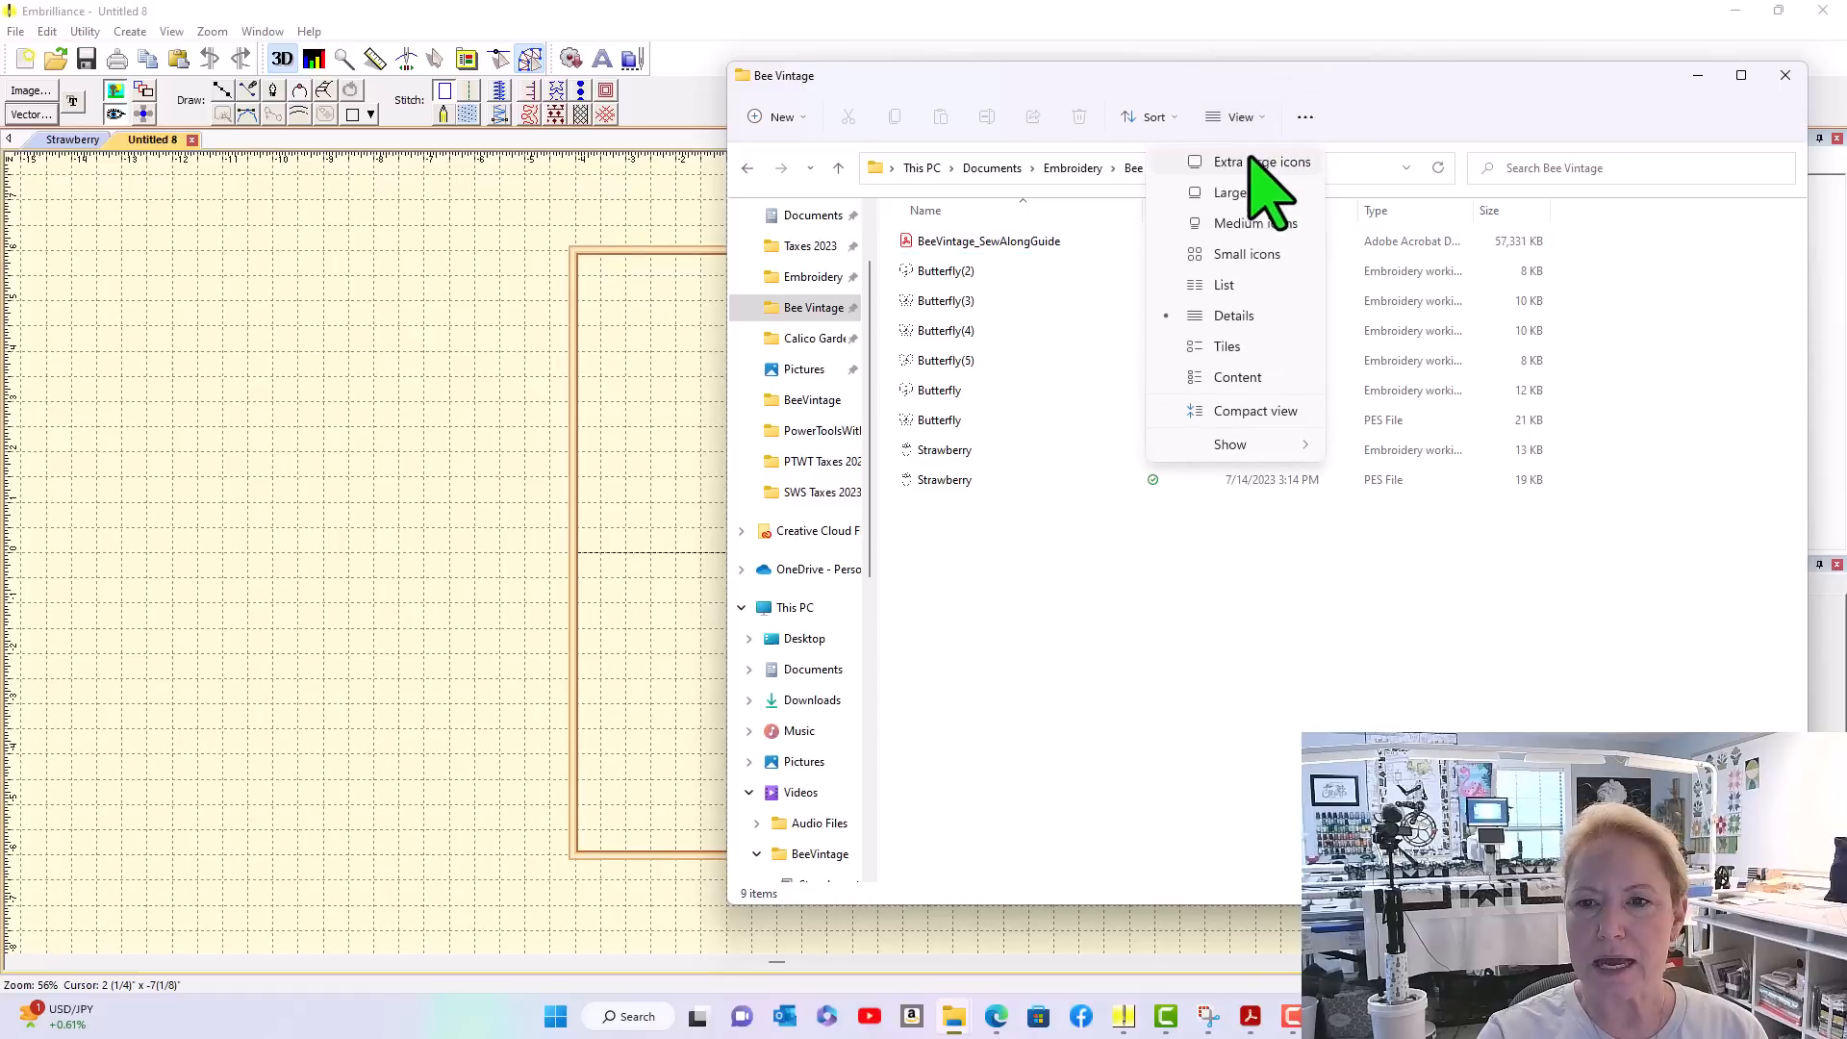
pyautogui.click(1218, 285)
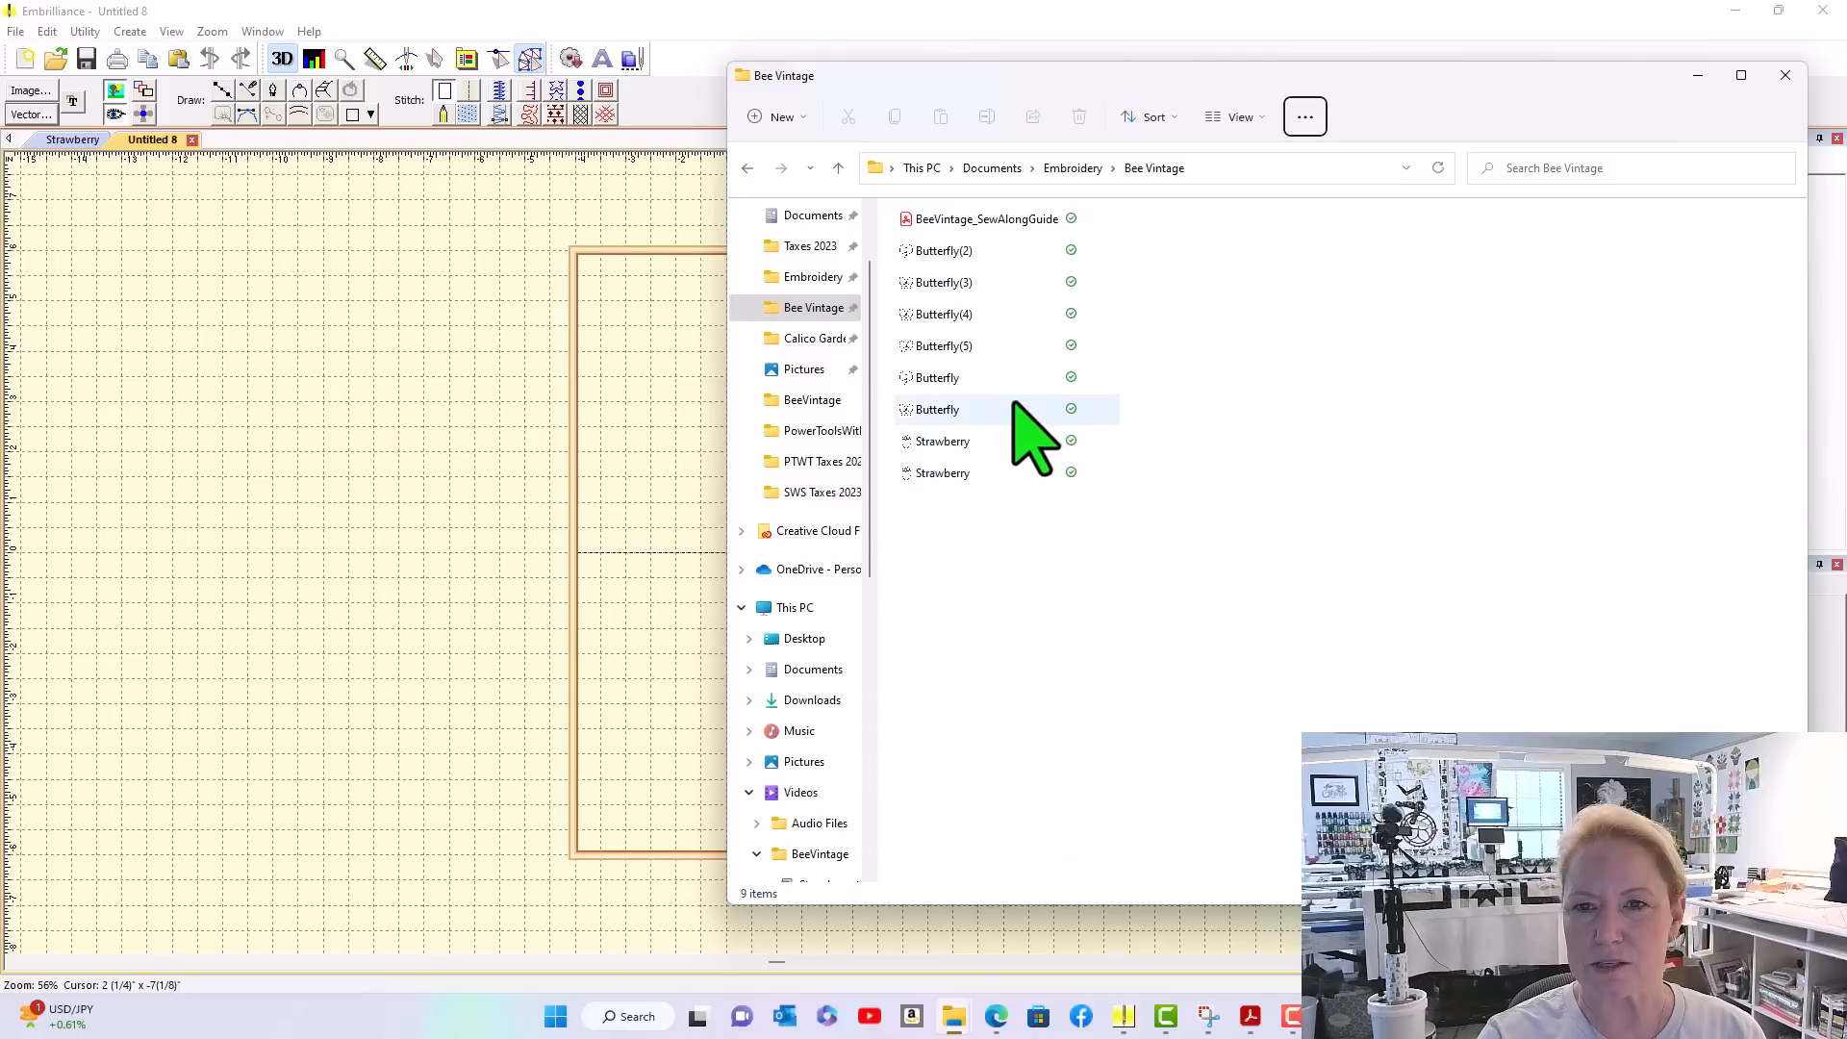
pyautogui.click(1237, 119)
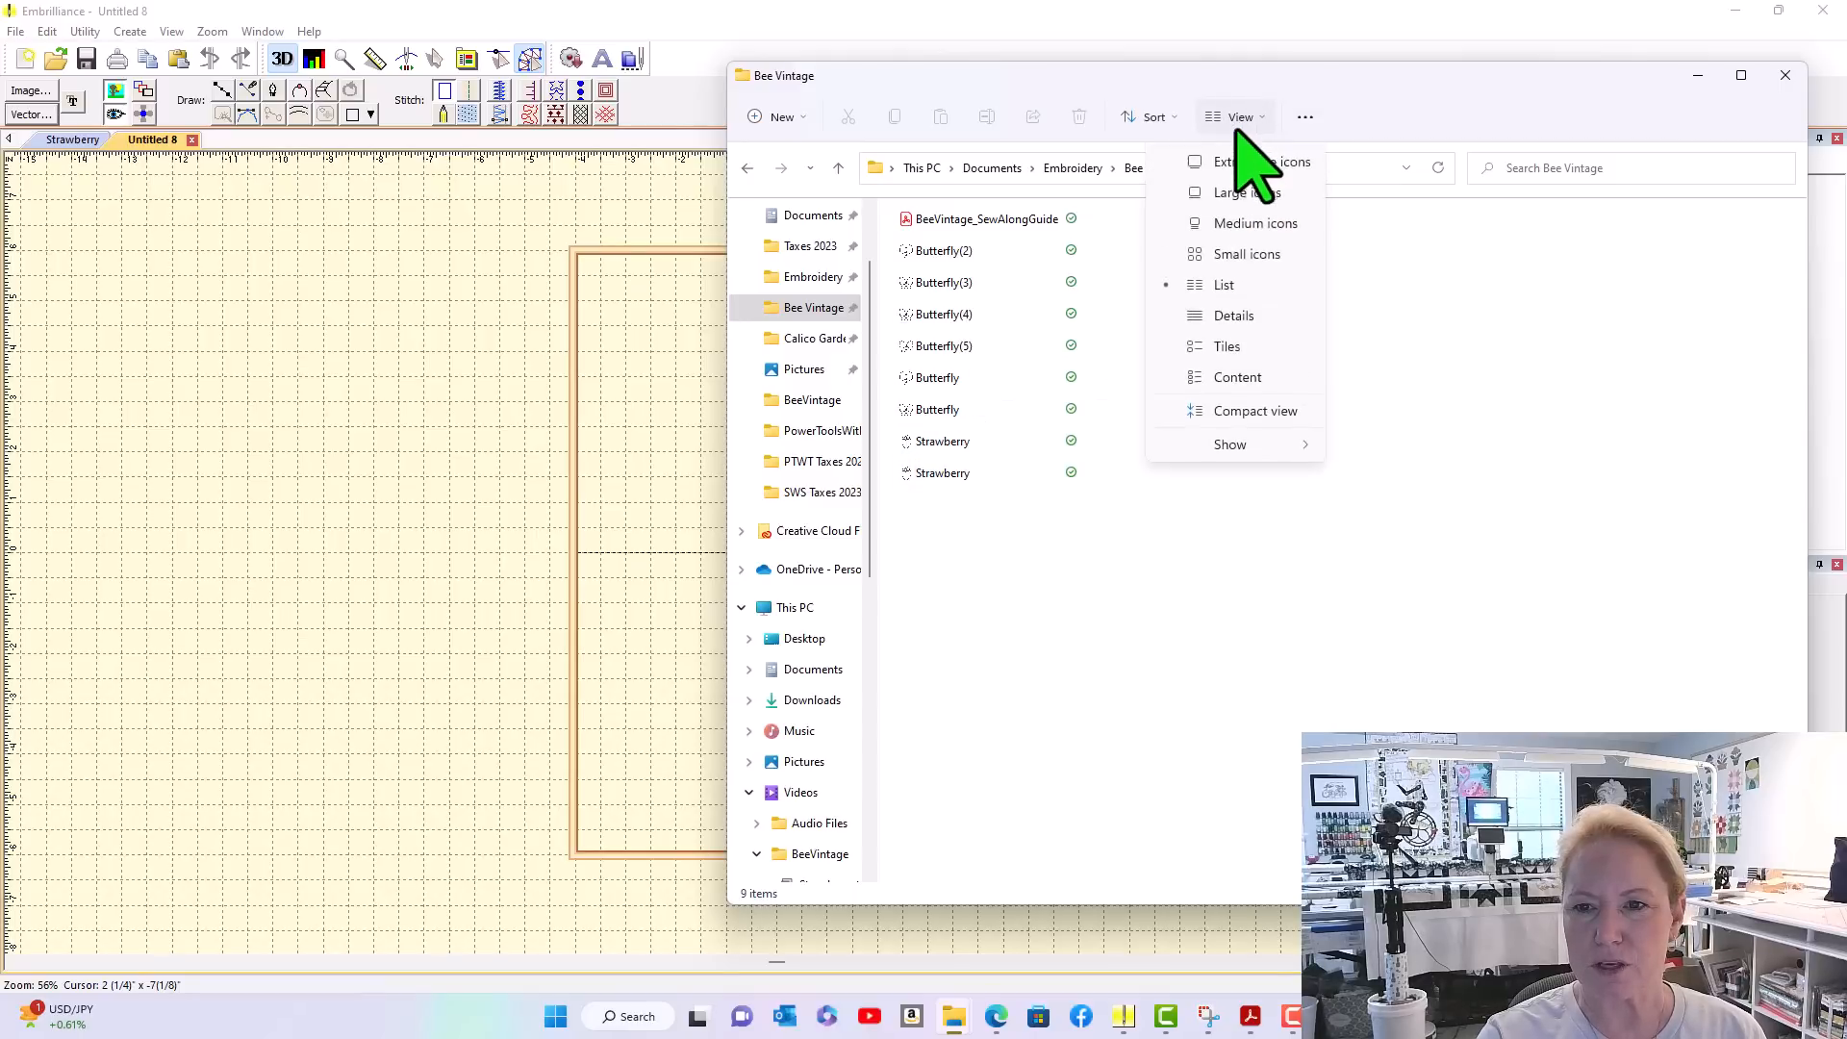
pyautogui.click(1236, 315)
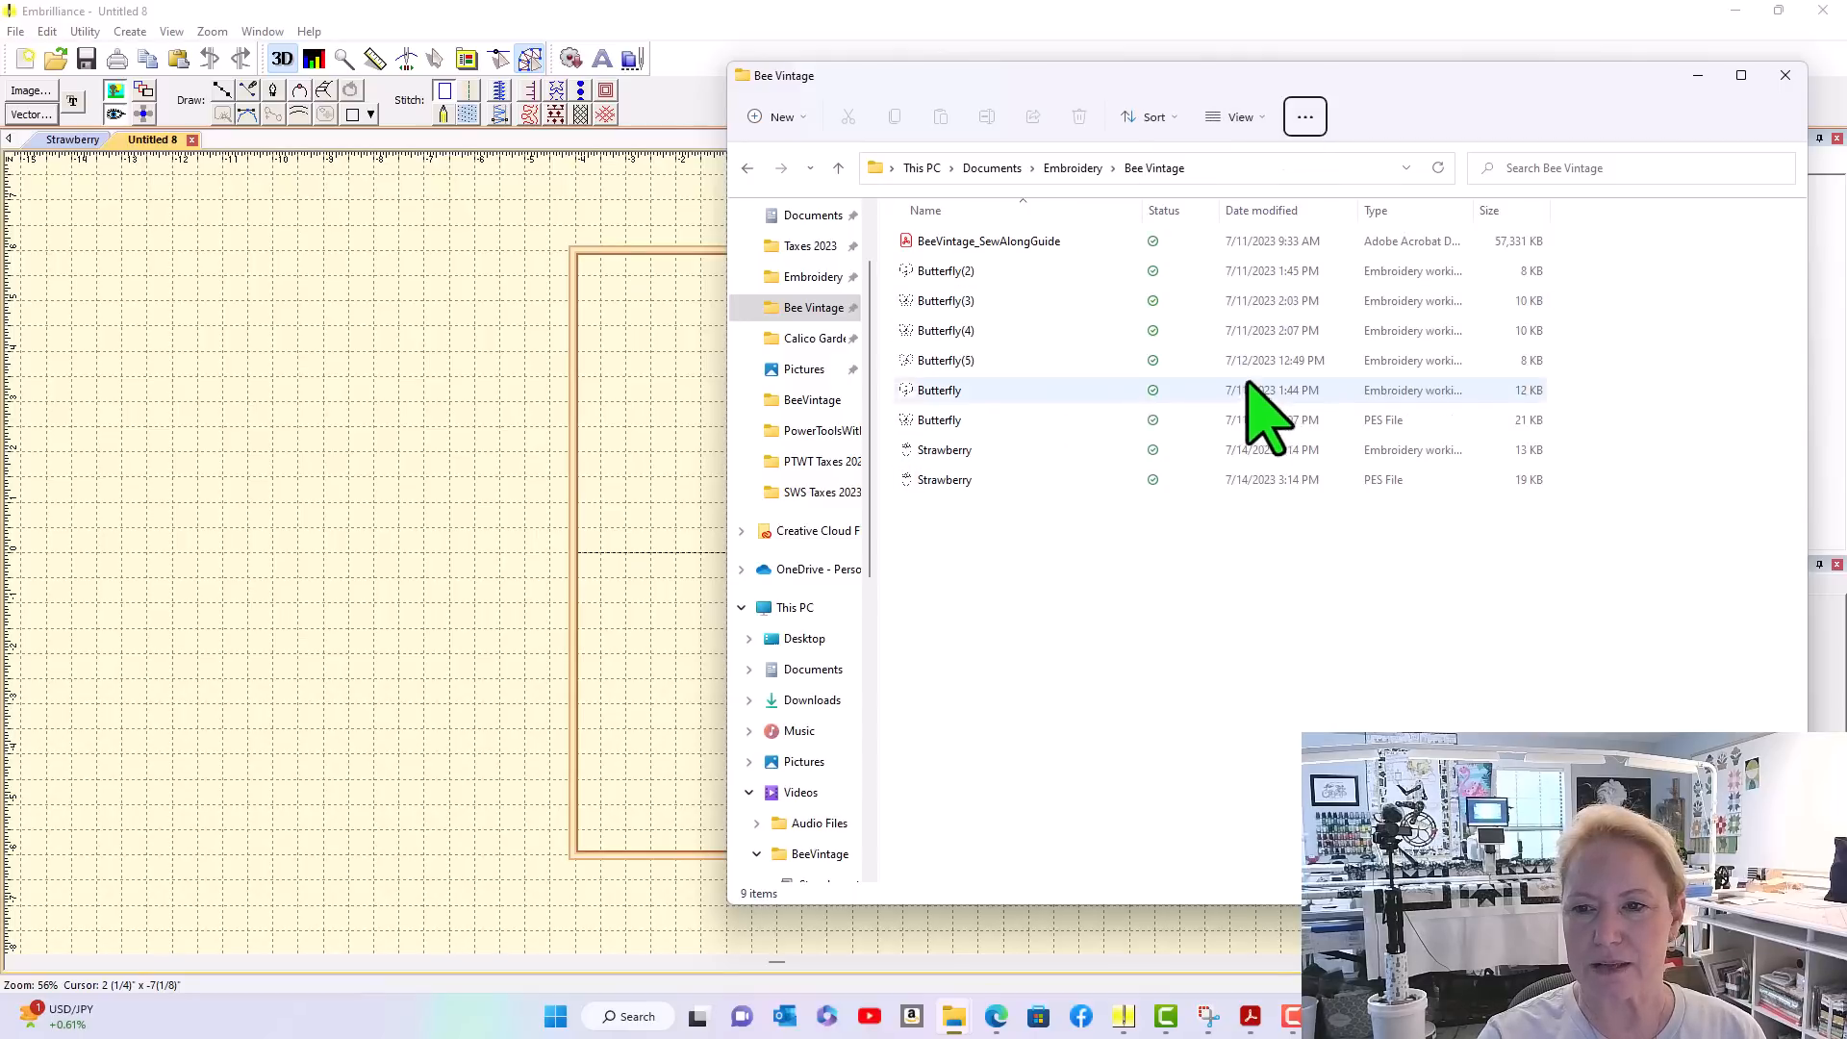
# Bring the Strawberry PES file from the Bee Vintage folder into the new page and minimize the folder window
pyautogui.click(1070, 478)
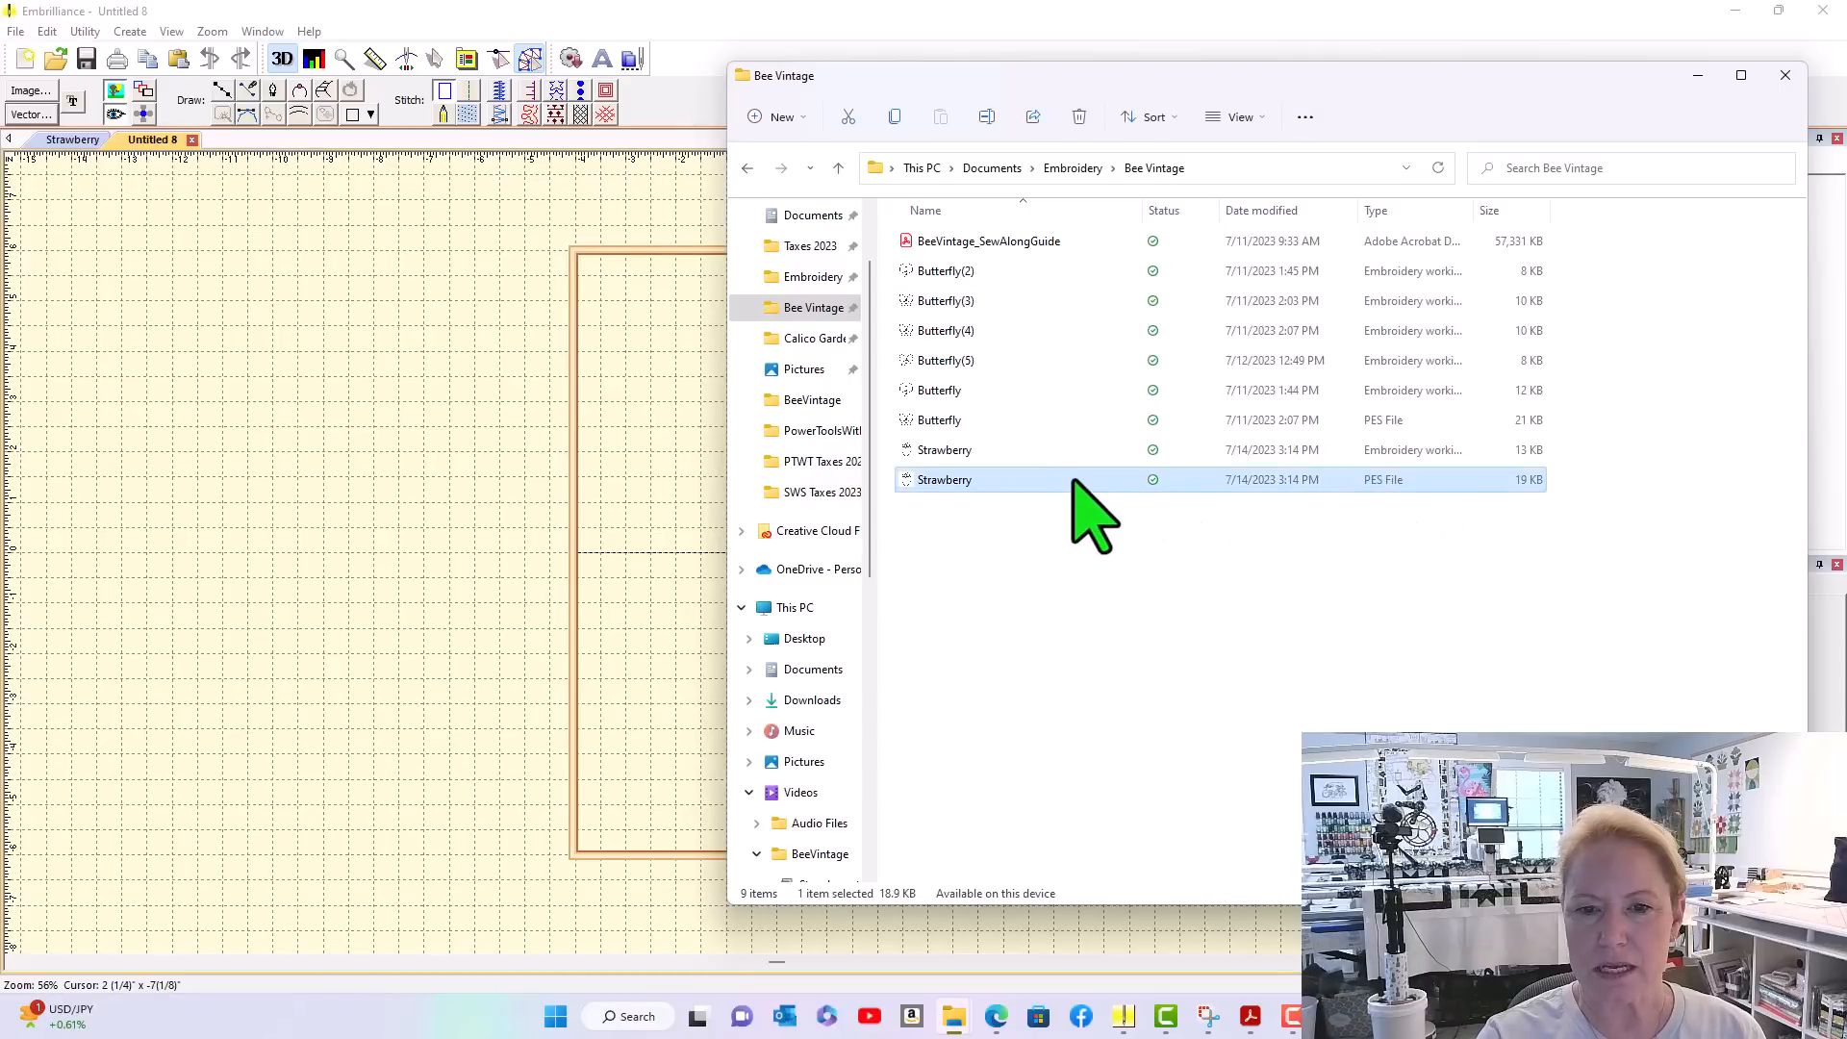
pyautogui.moveTo(1074, 481); pyautogui.dragTo(649, 568)
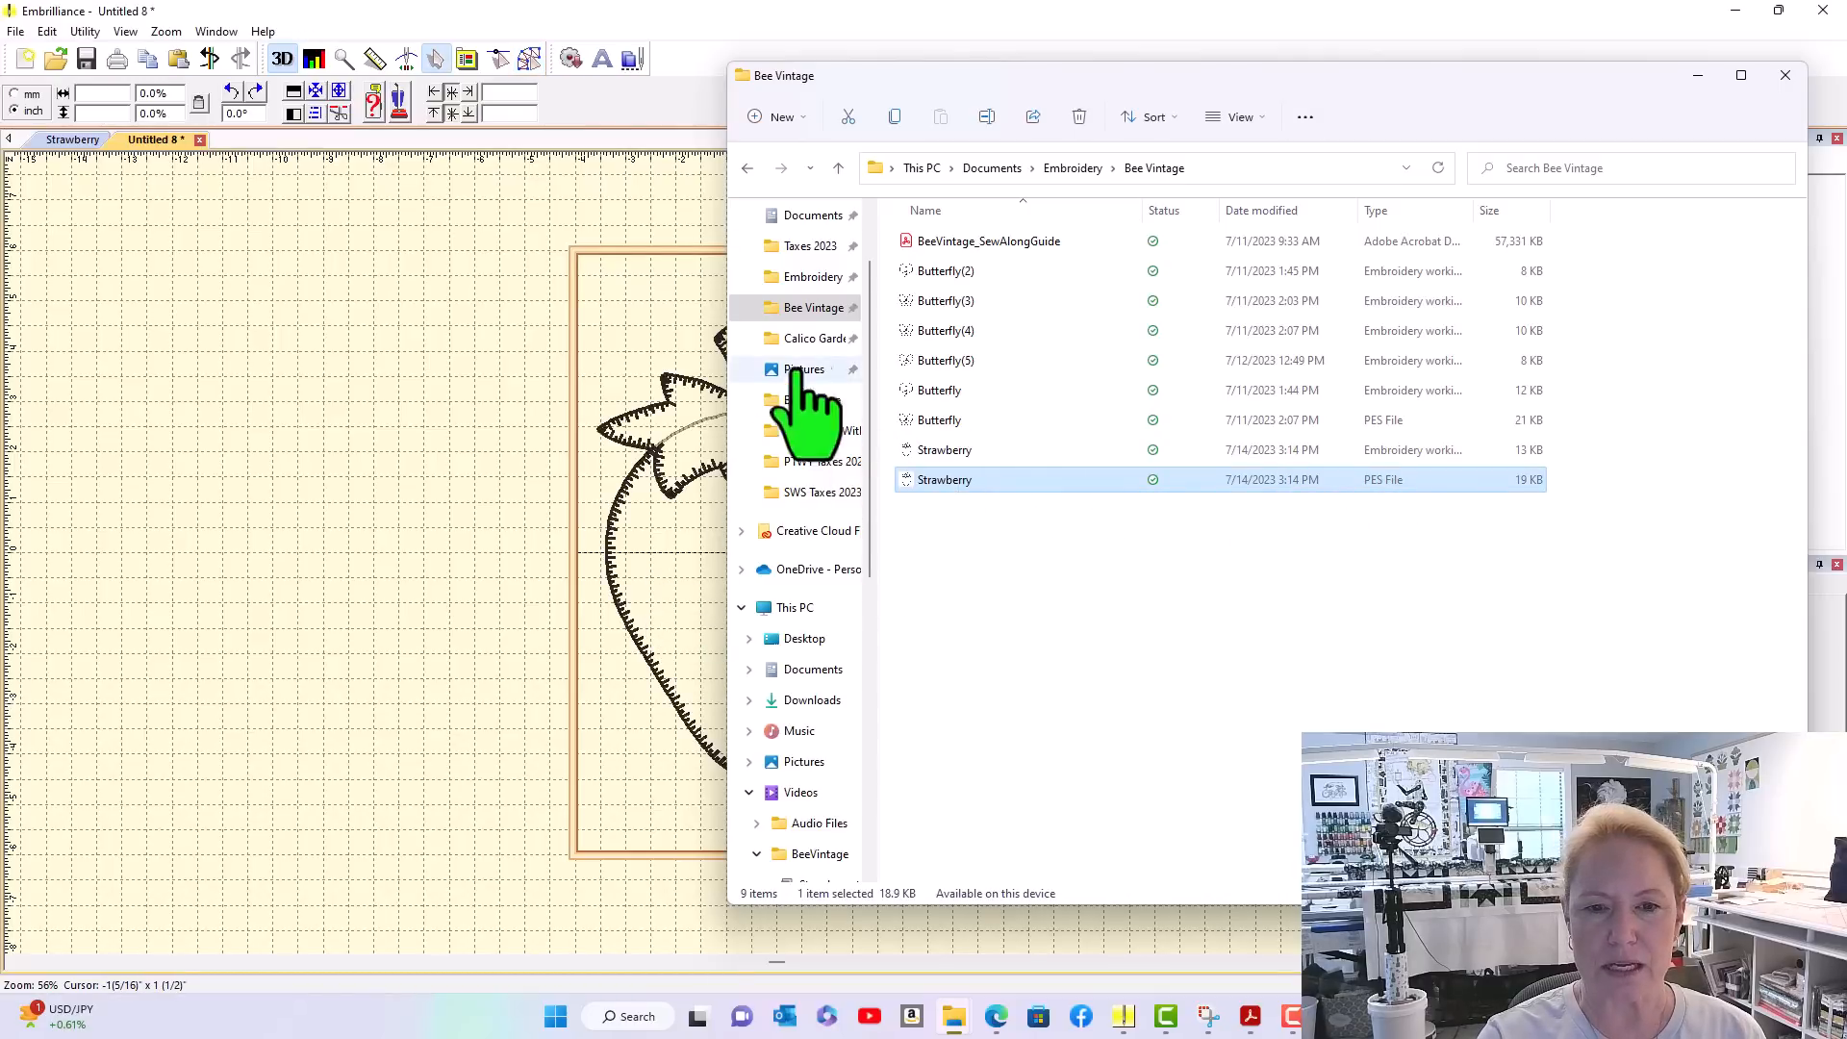
pyautogui.click(1699, 77)
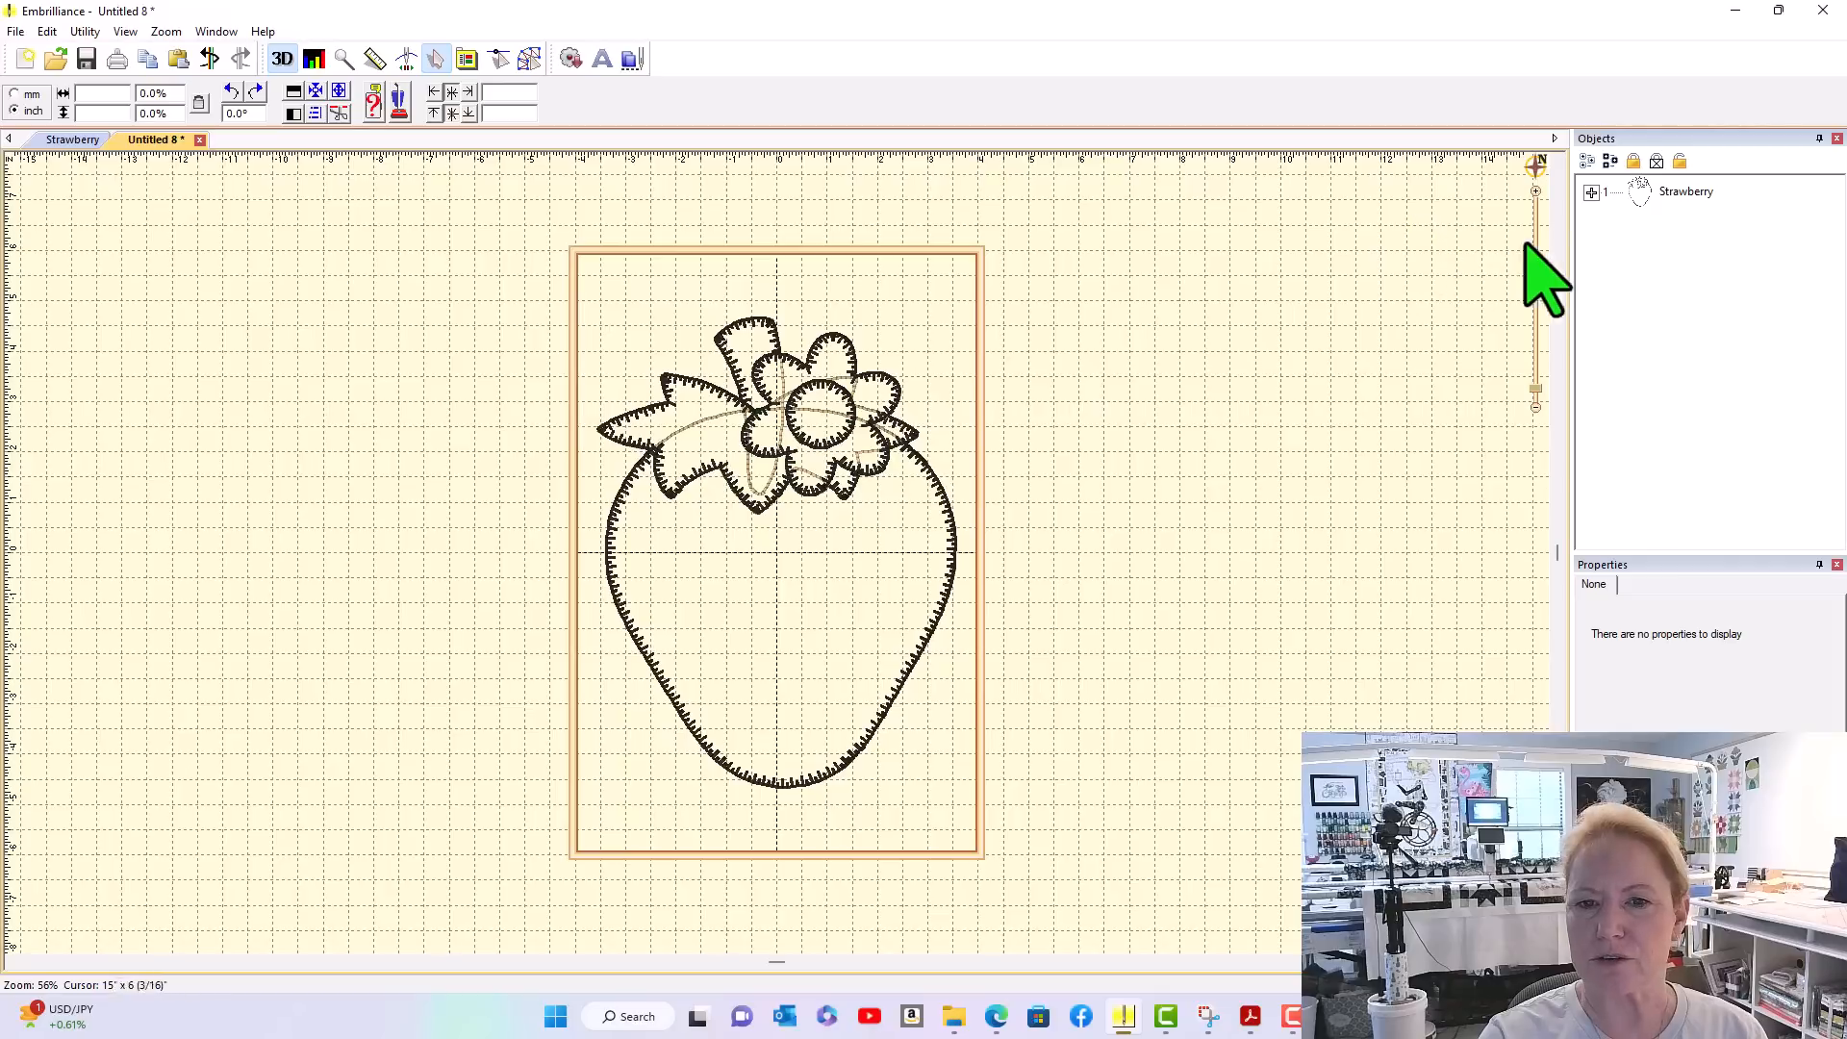
# Expand the imported Strawberry design and examine each colour layer from 1:1 to 1:10 in stitching order, checking placement lines and hidden-stitch removal
pyautogui.click(1592, 193)
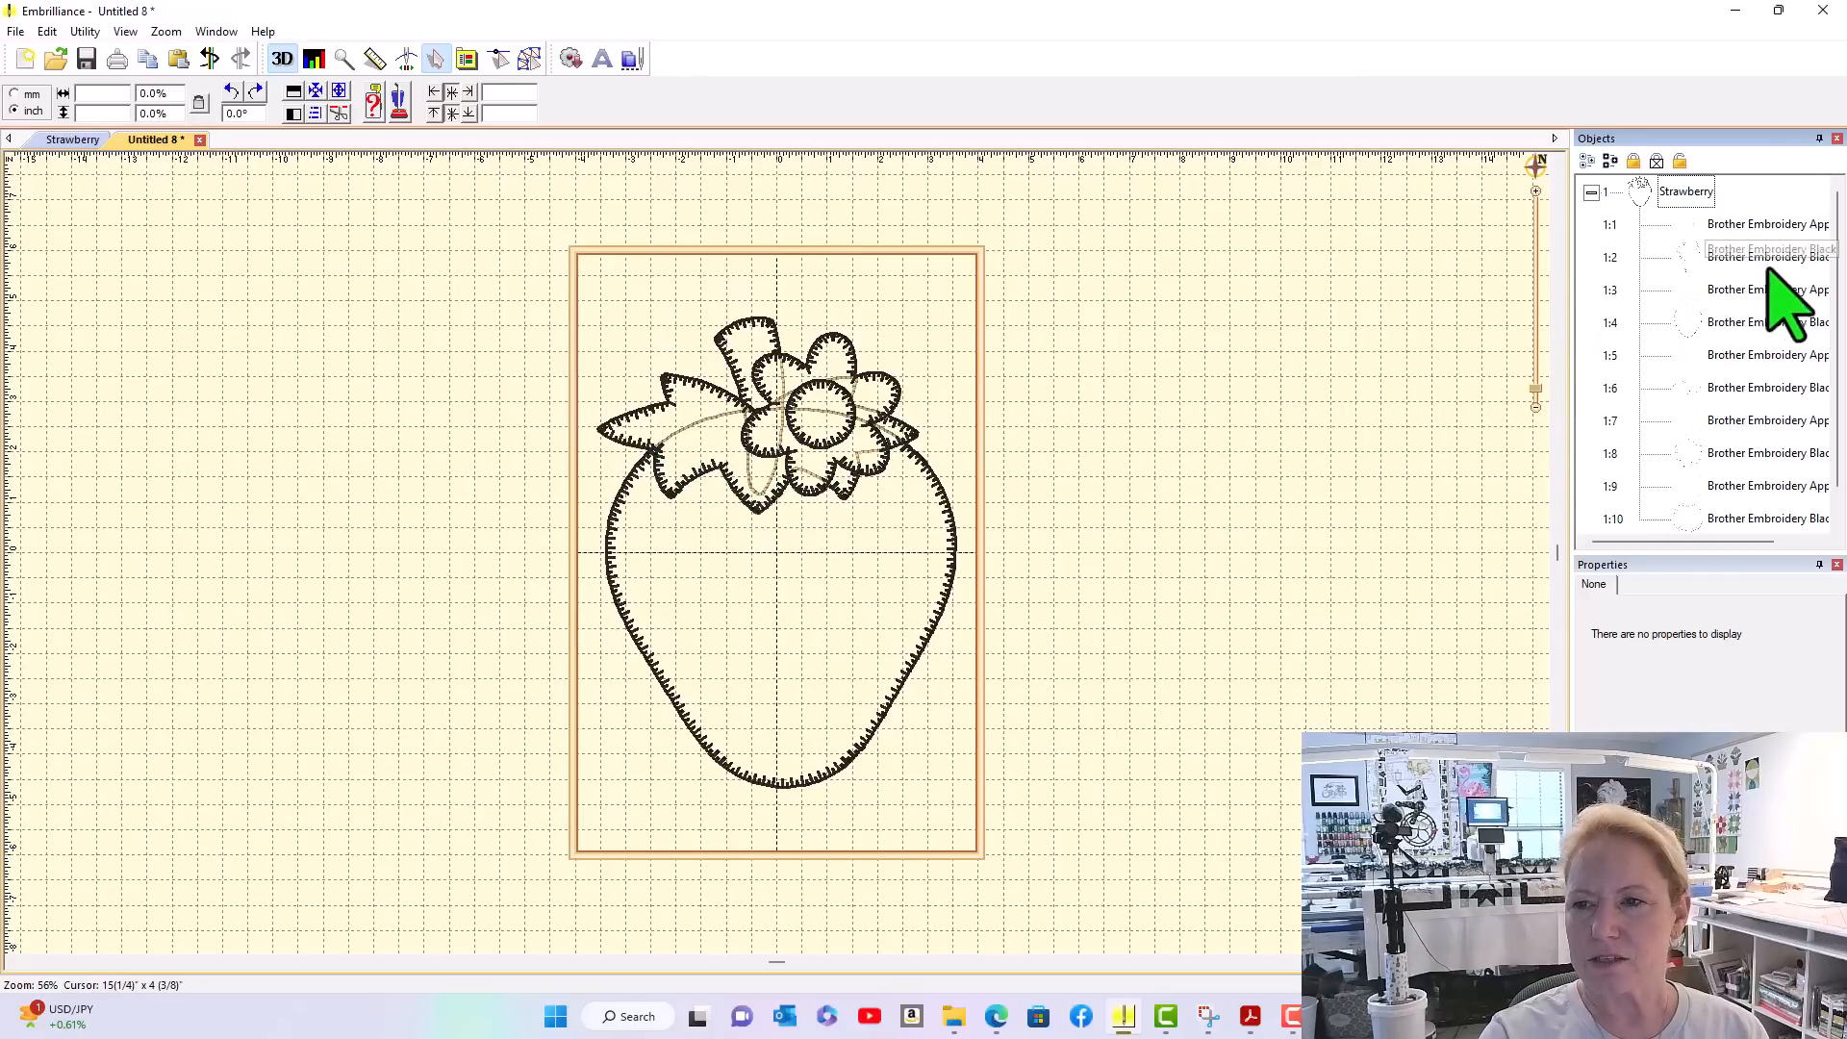
pyautogui.click(1756, 230)
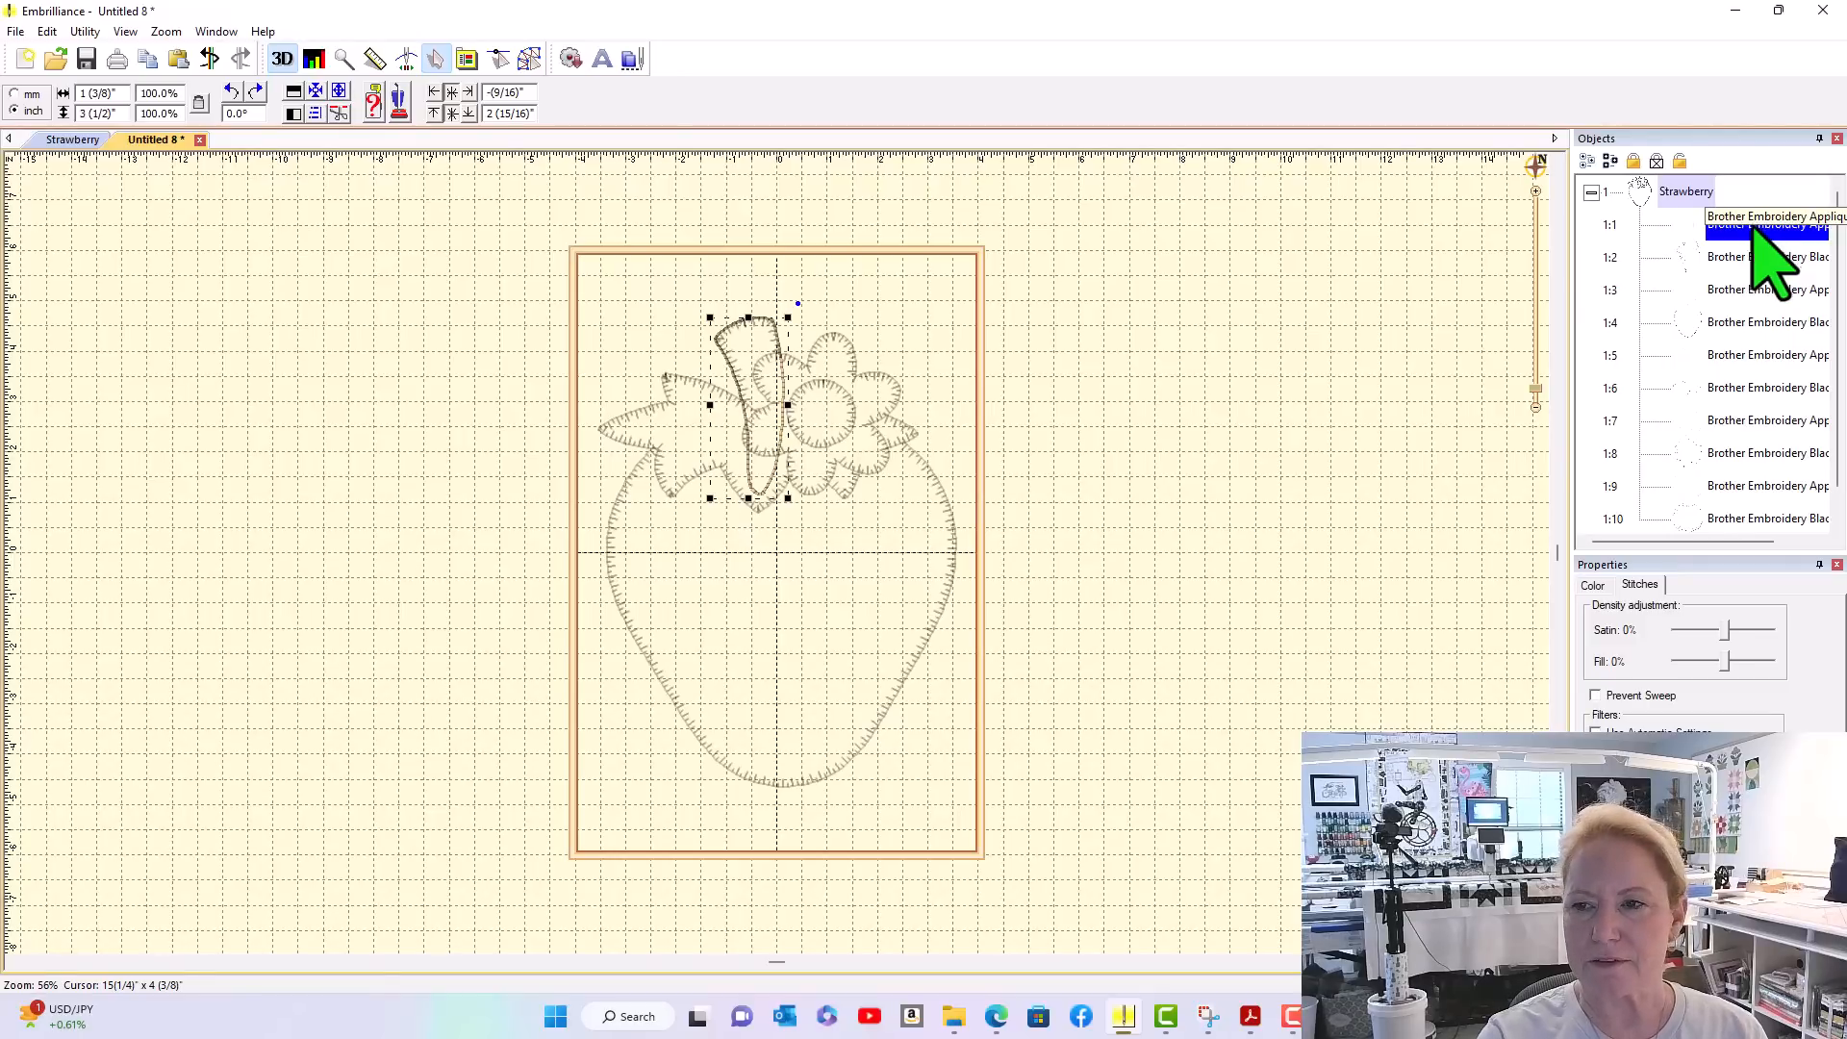
pyautogui.click(1747, 258)
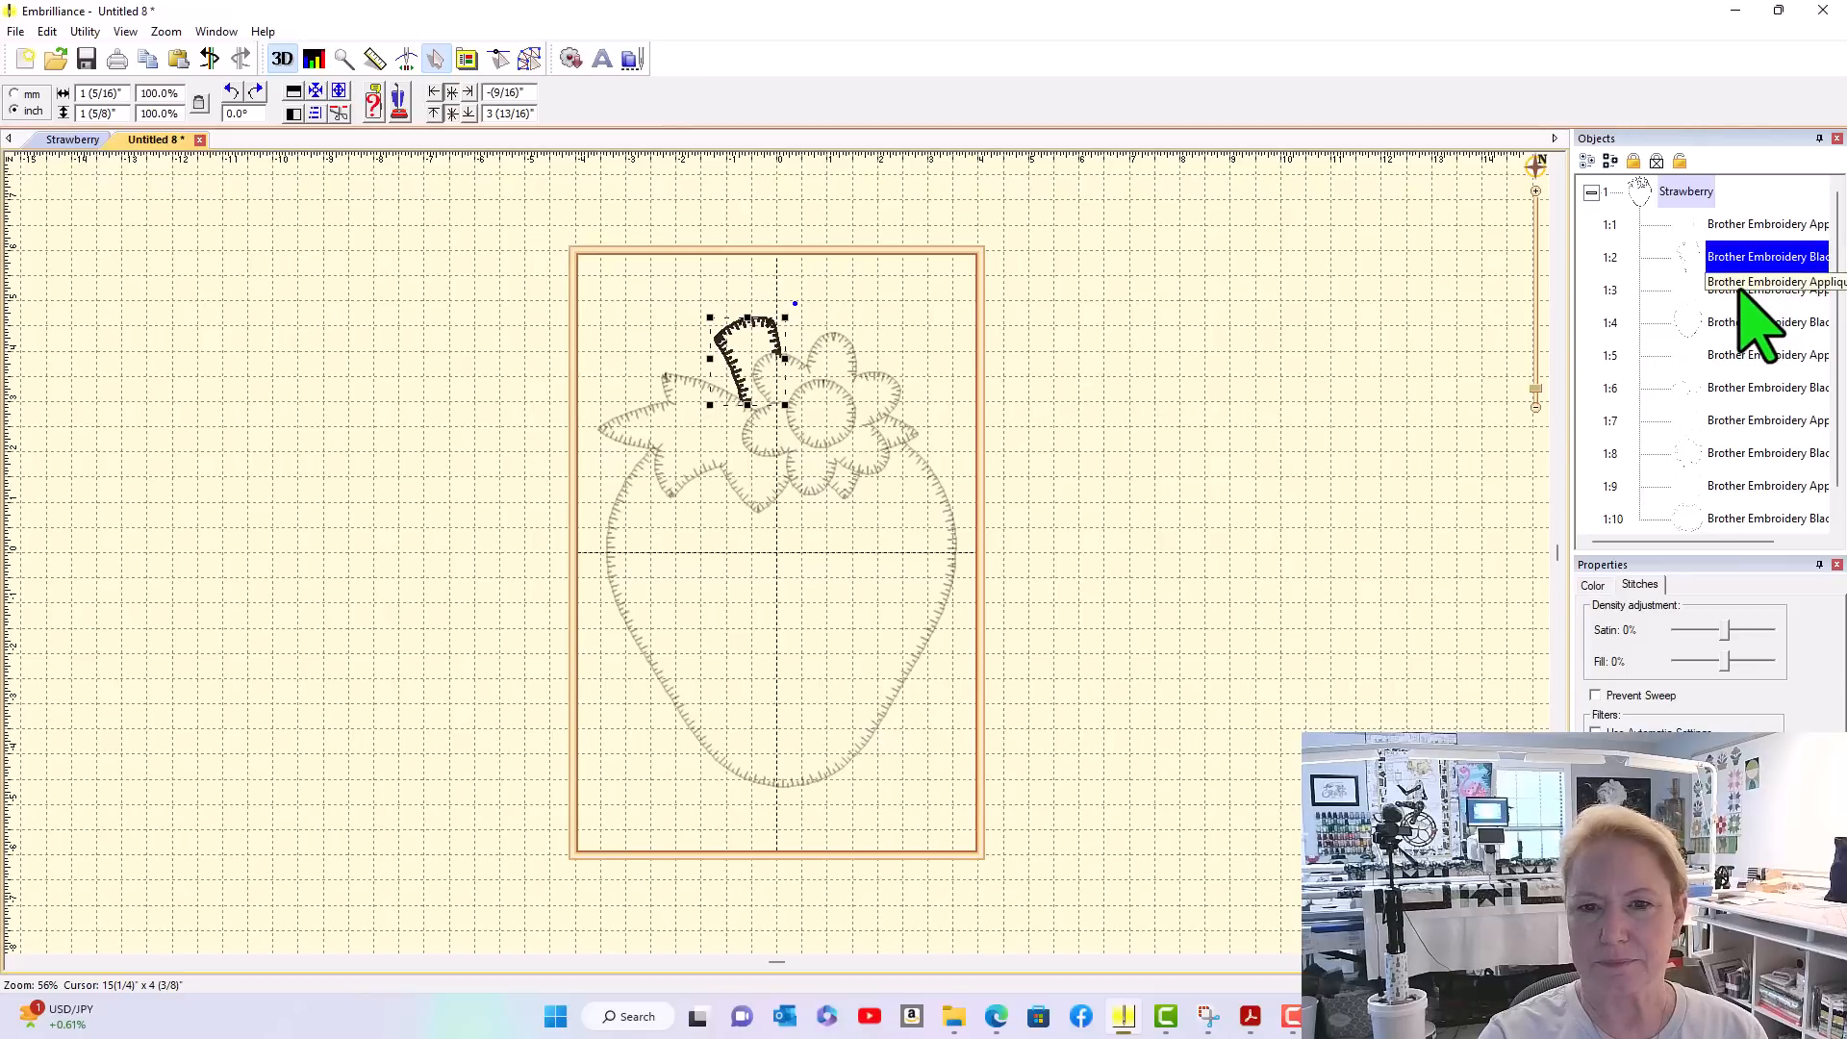
pyautogui.click(1741, 289)
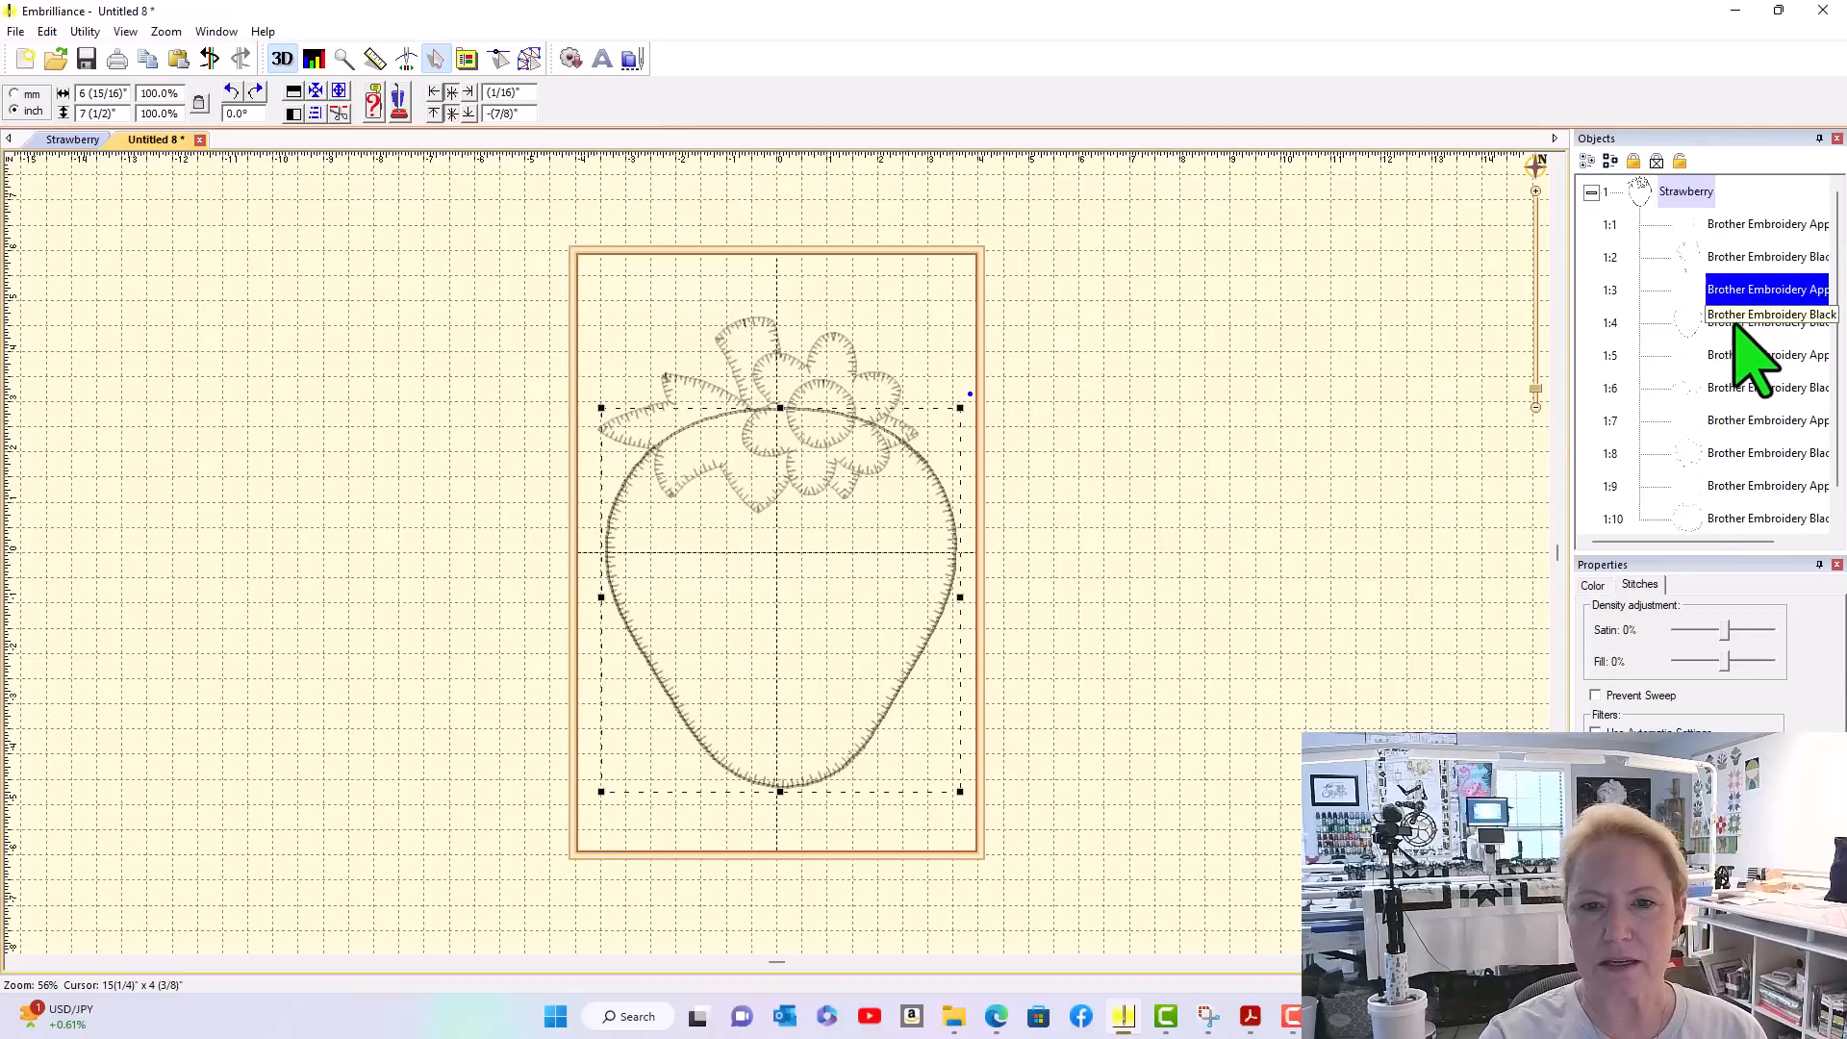
pyautogui.click(1746, 361)
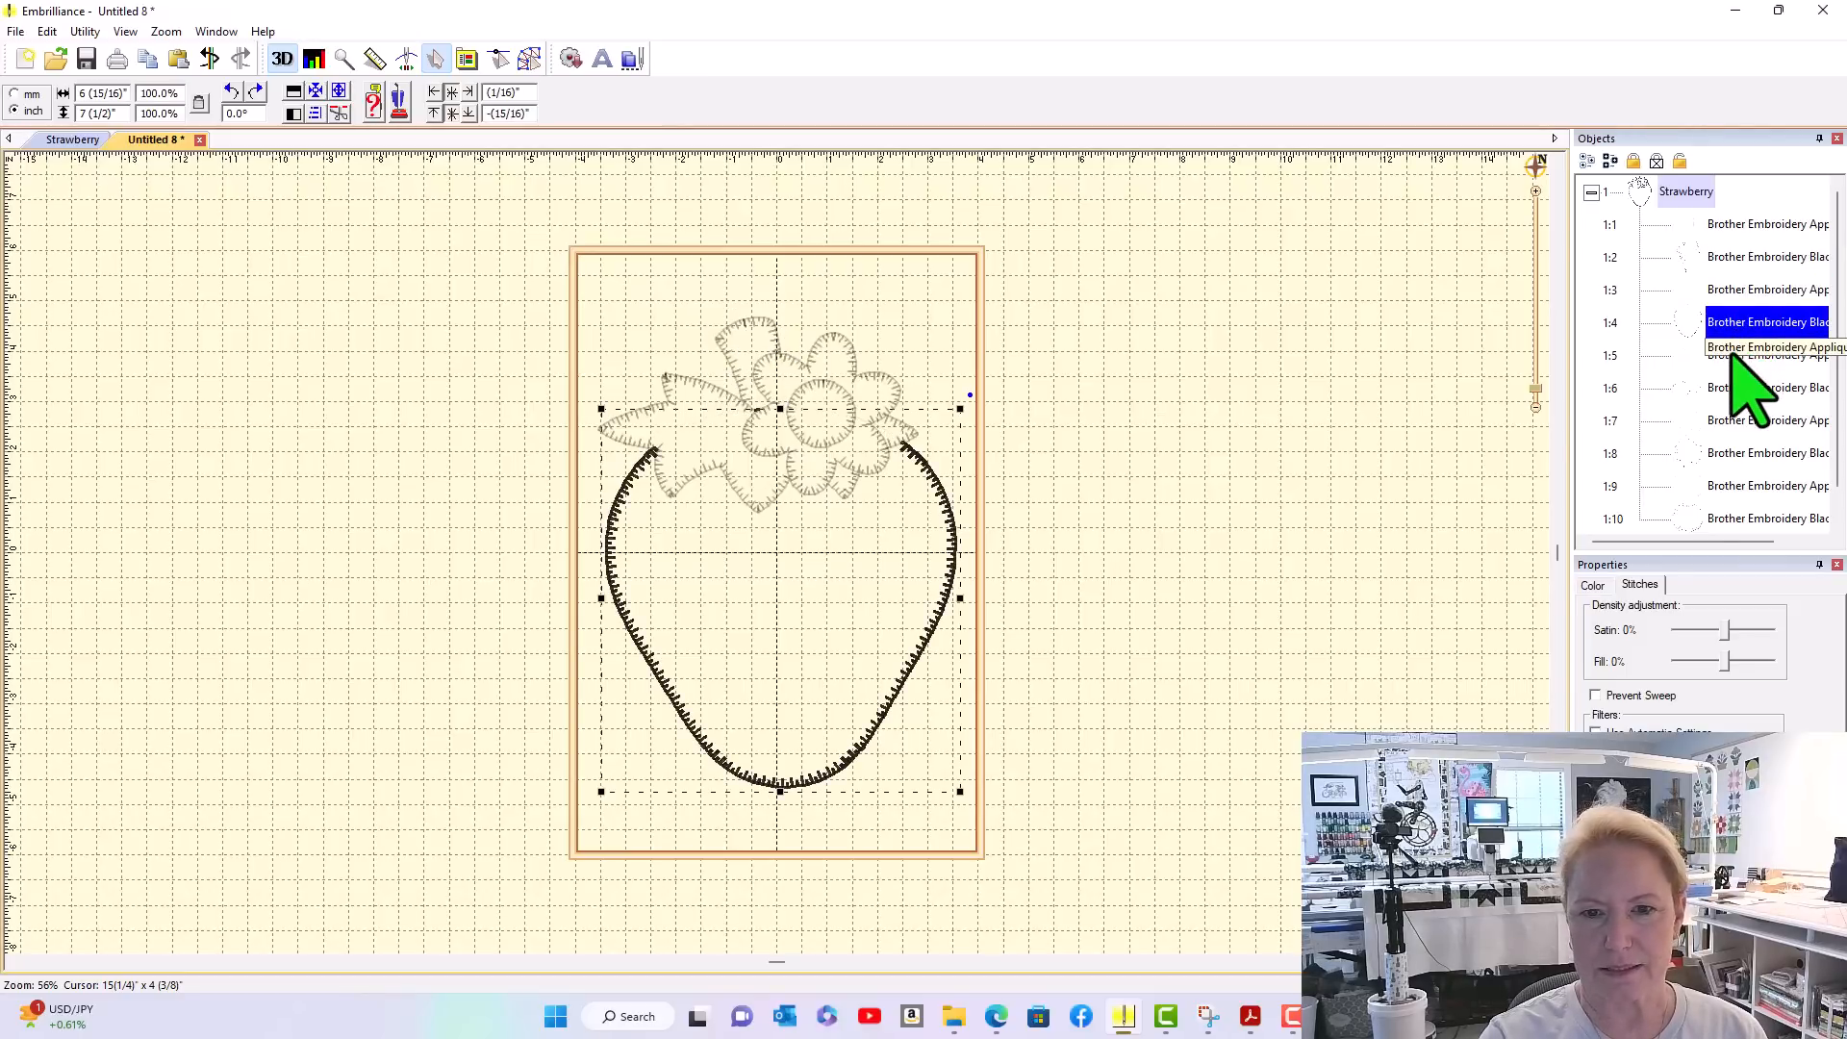
pyautogui.click(1736, 356)
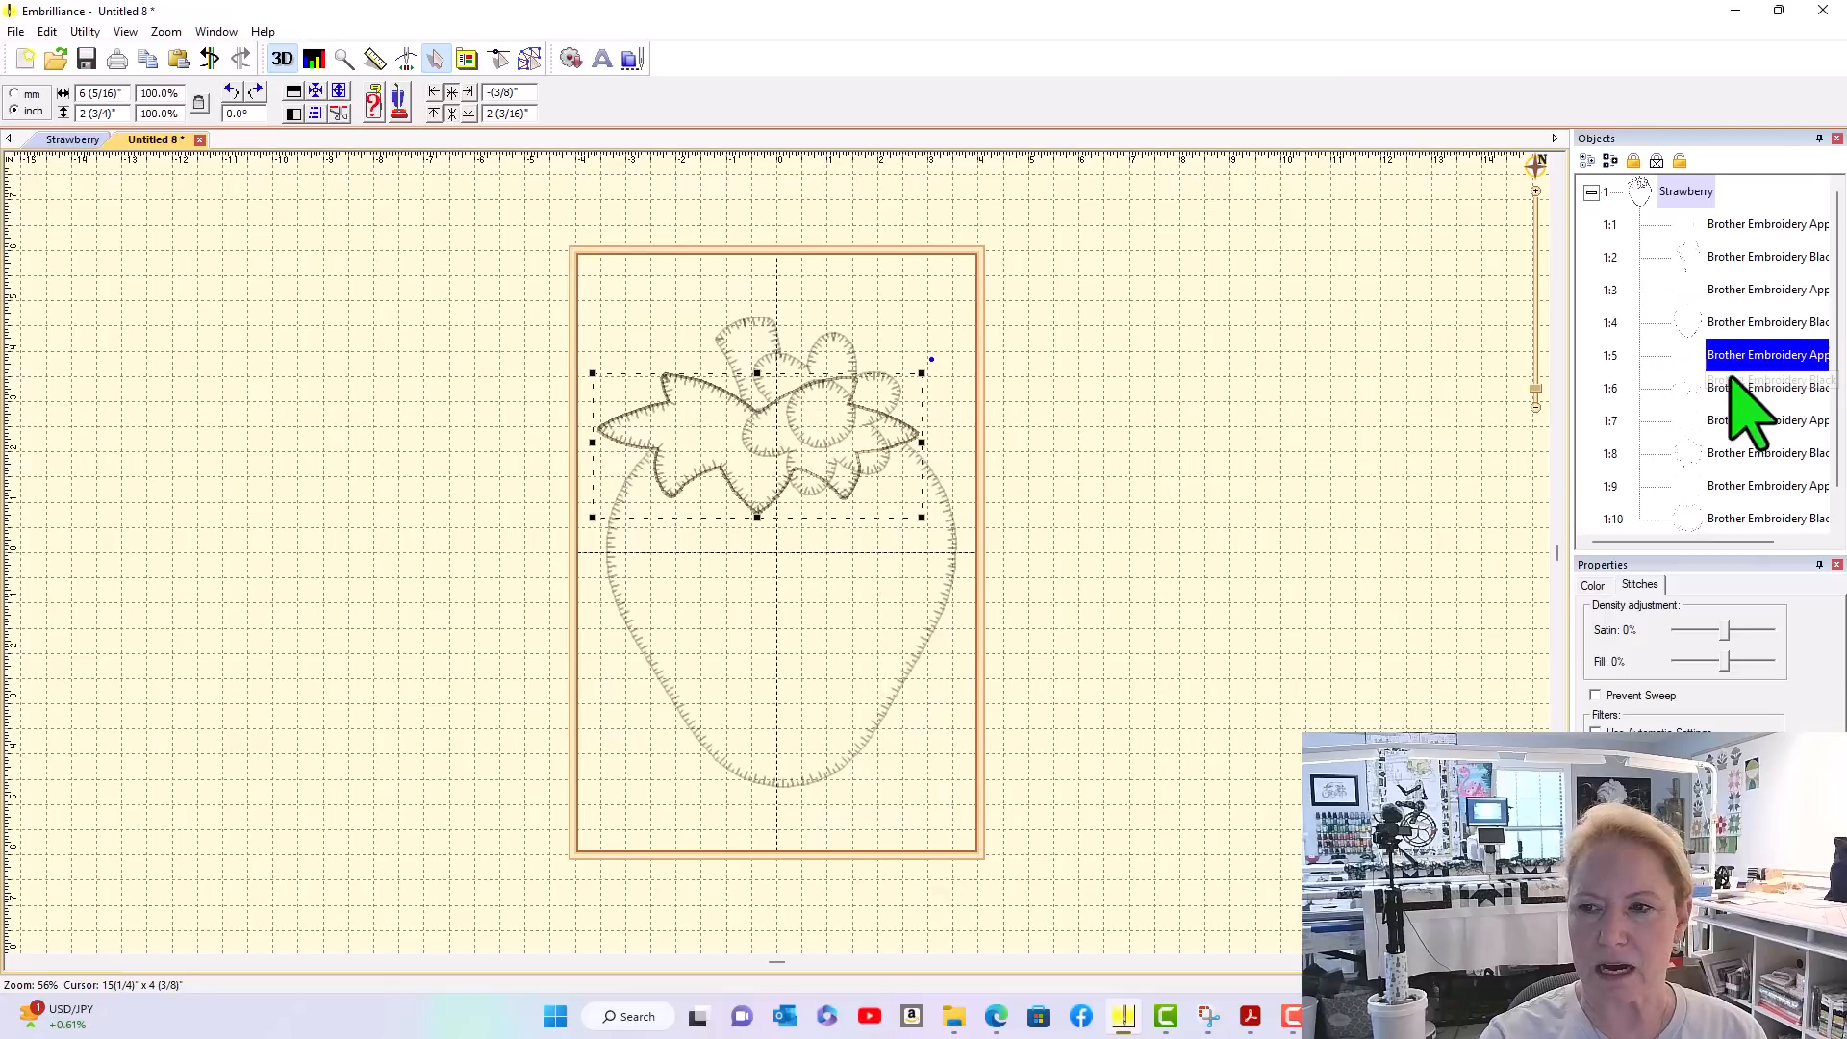
pyautogui.click(1731, 390)
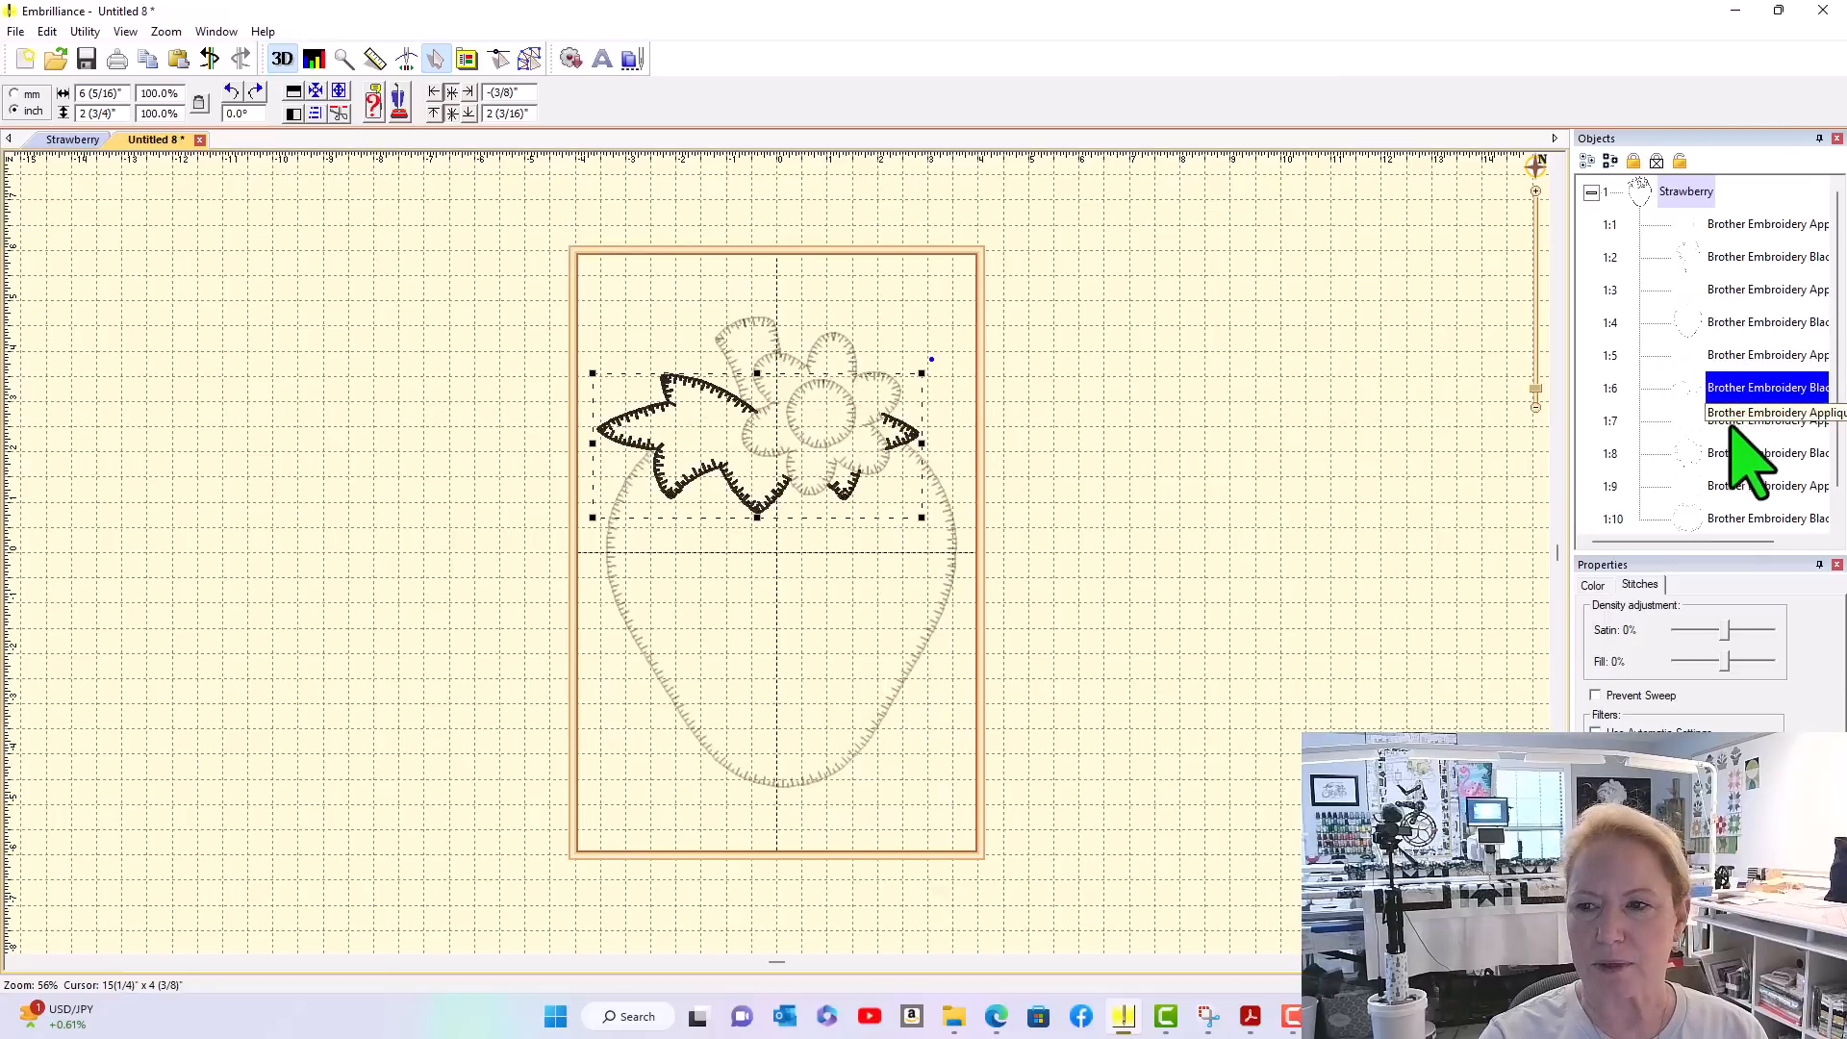
pyautogui.click(1744, 424)
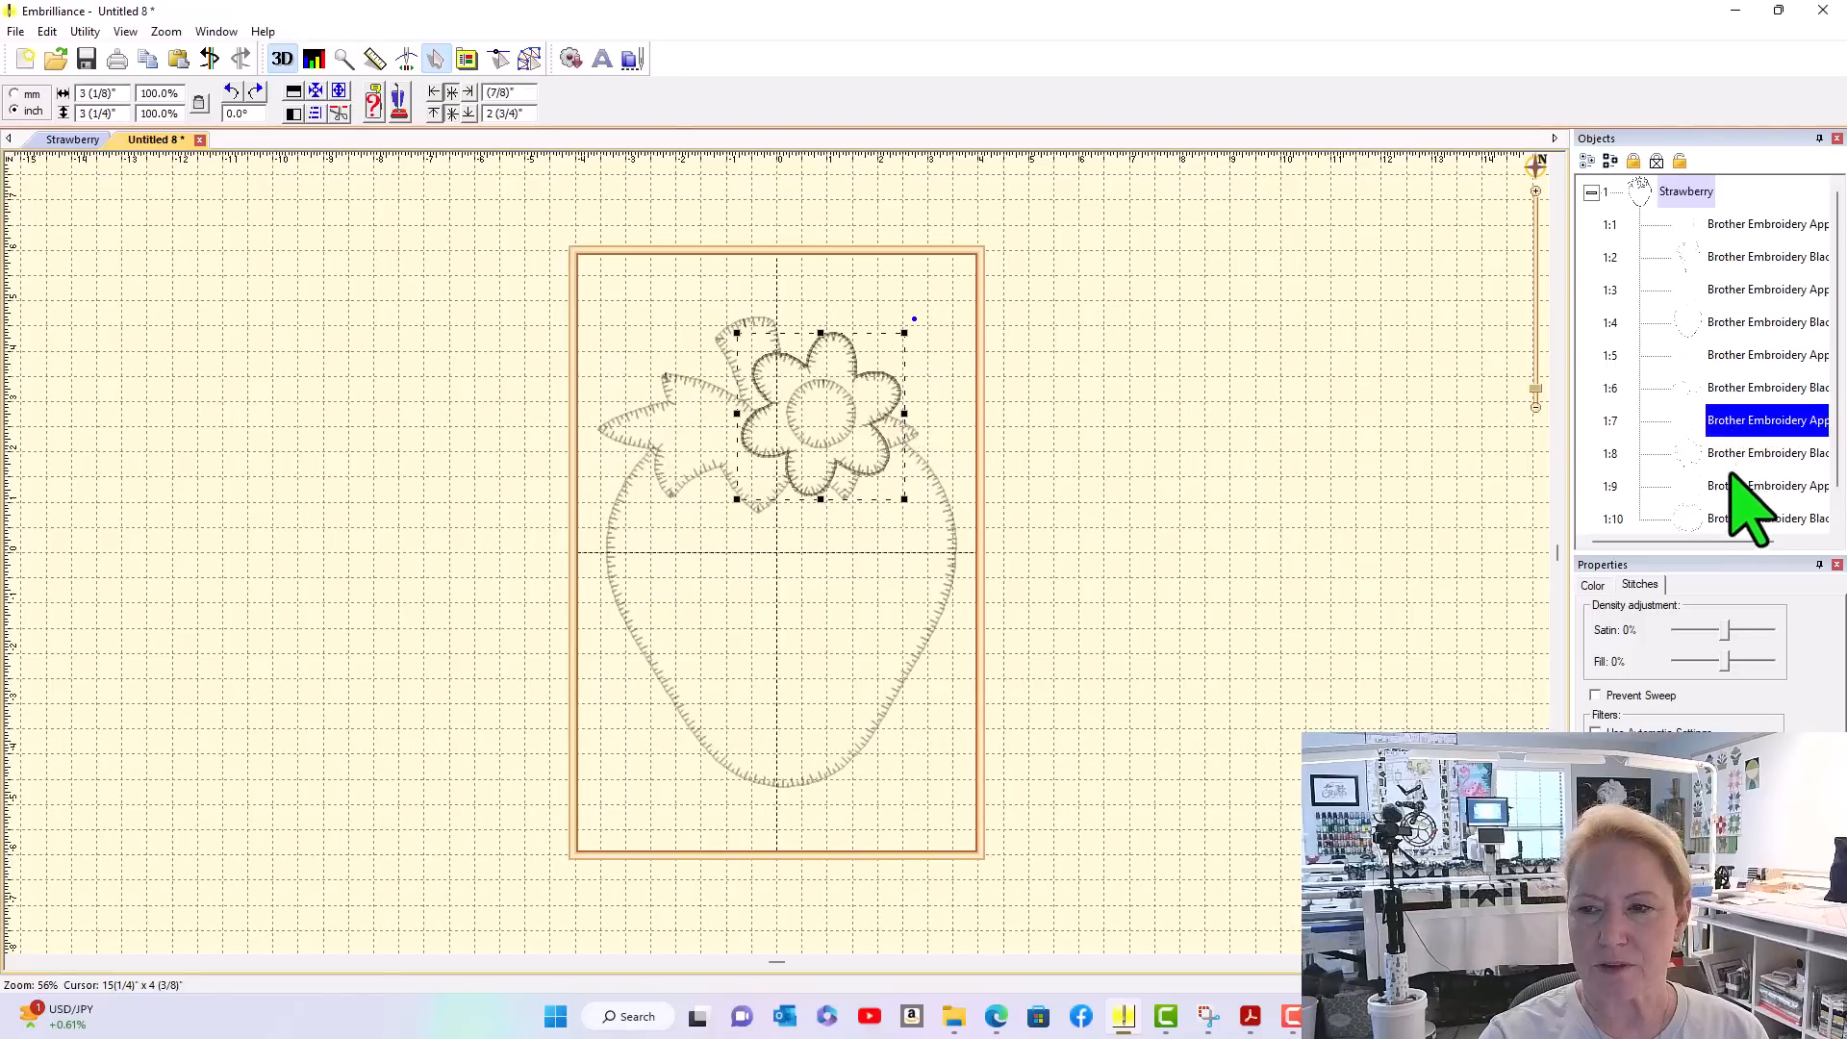
pyautogui.click(1729, 456)
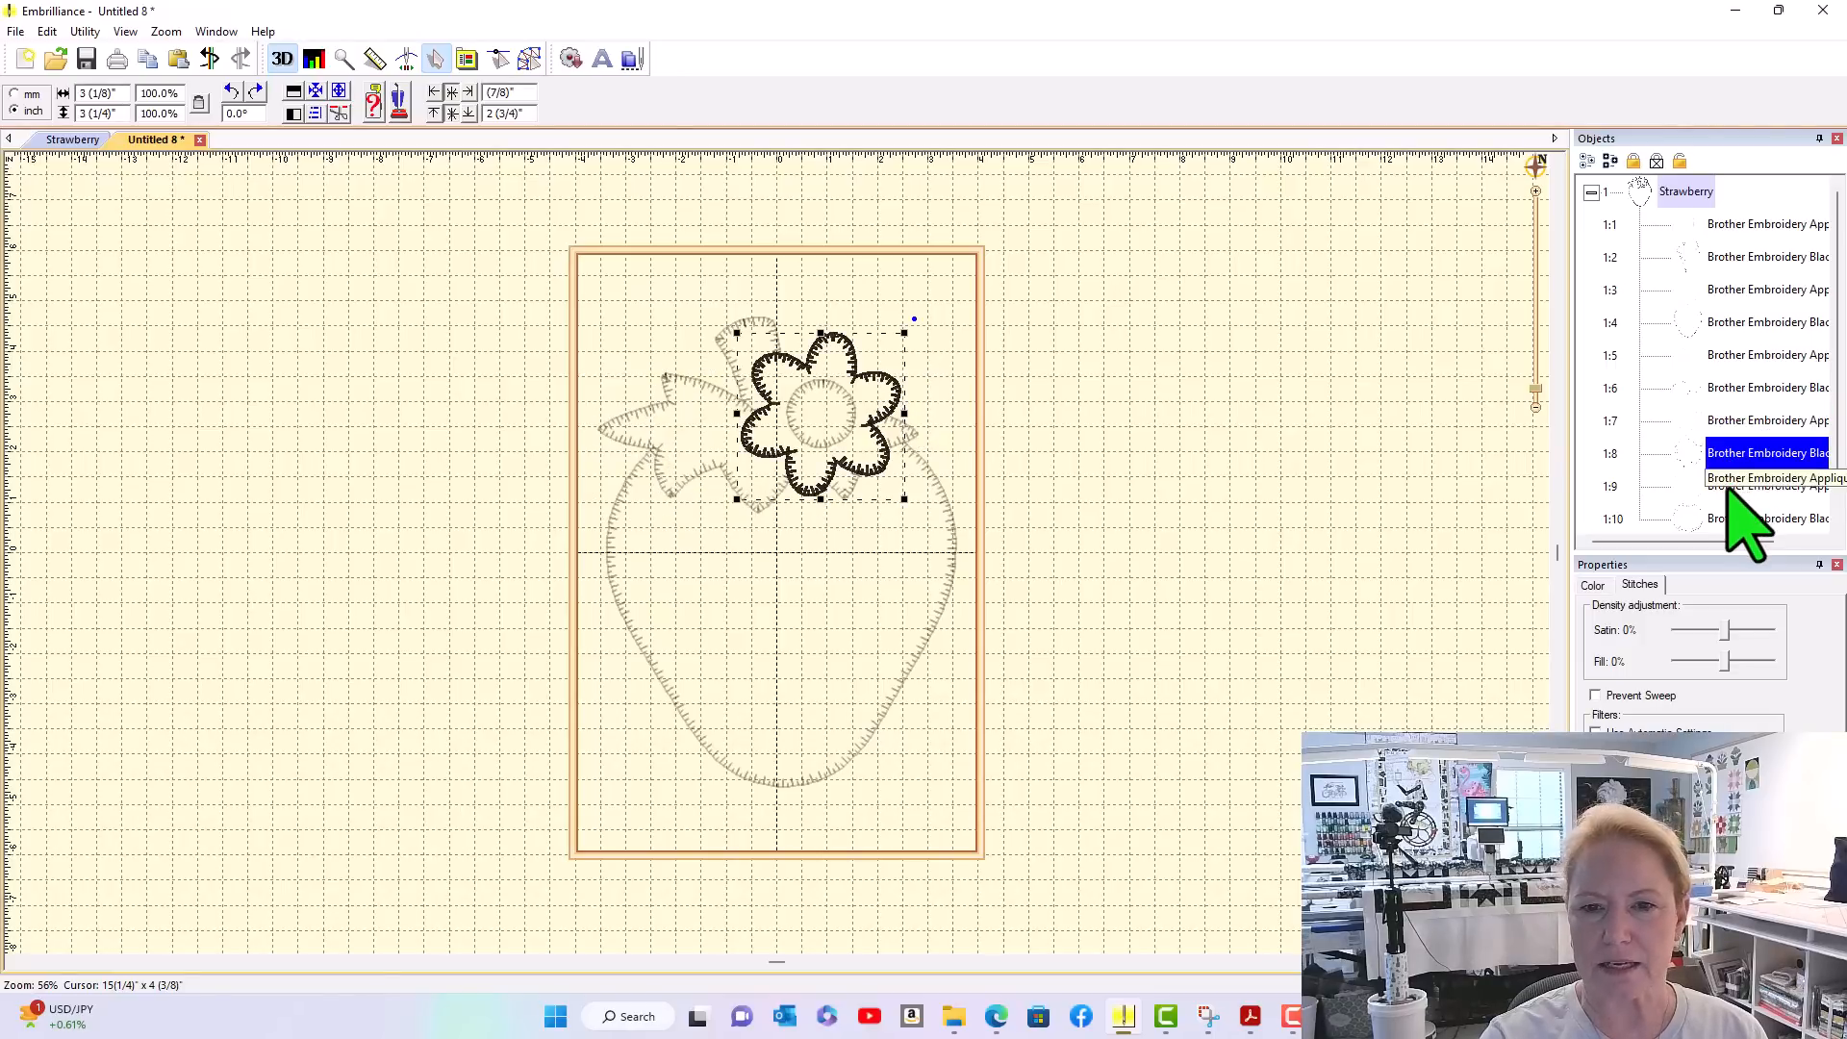
pyautogui.click(1731, 489)
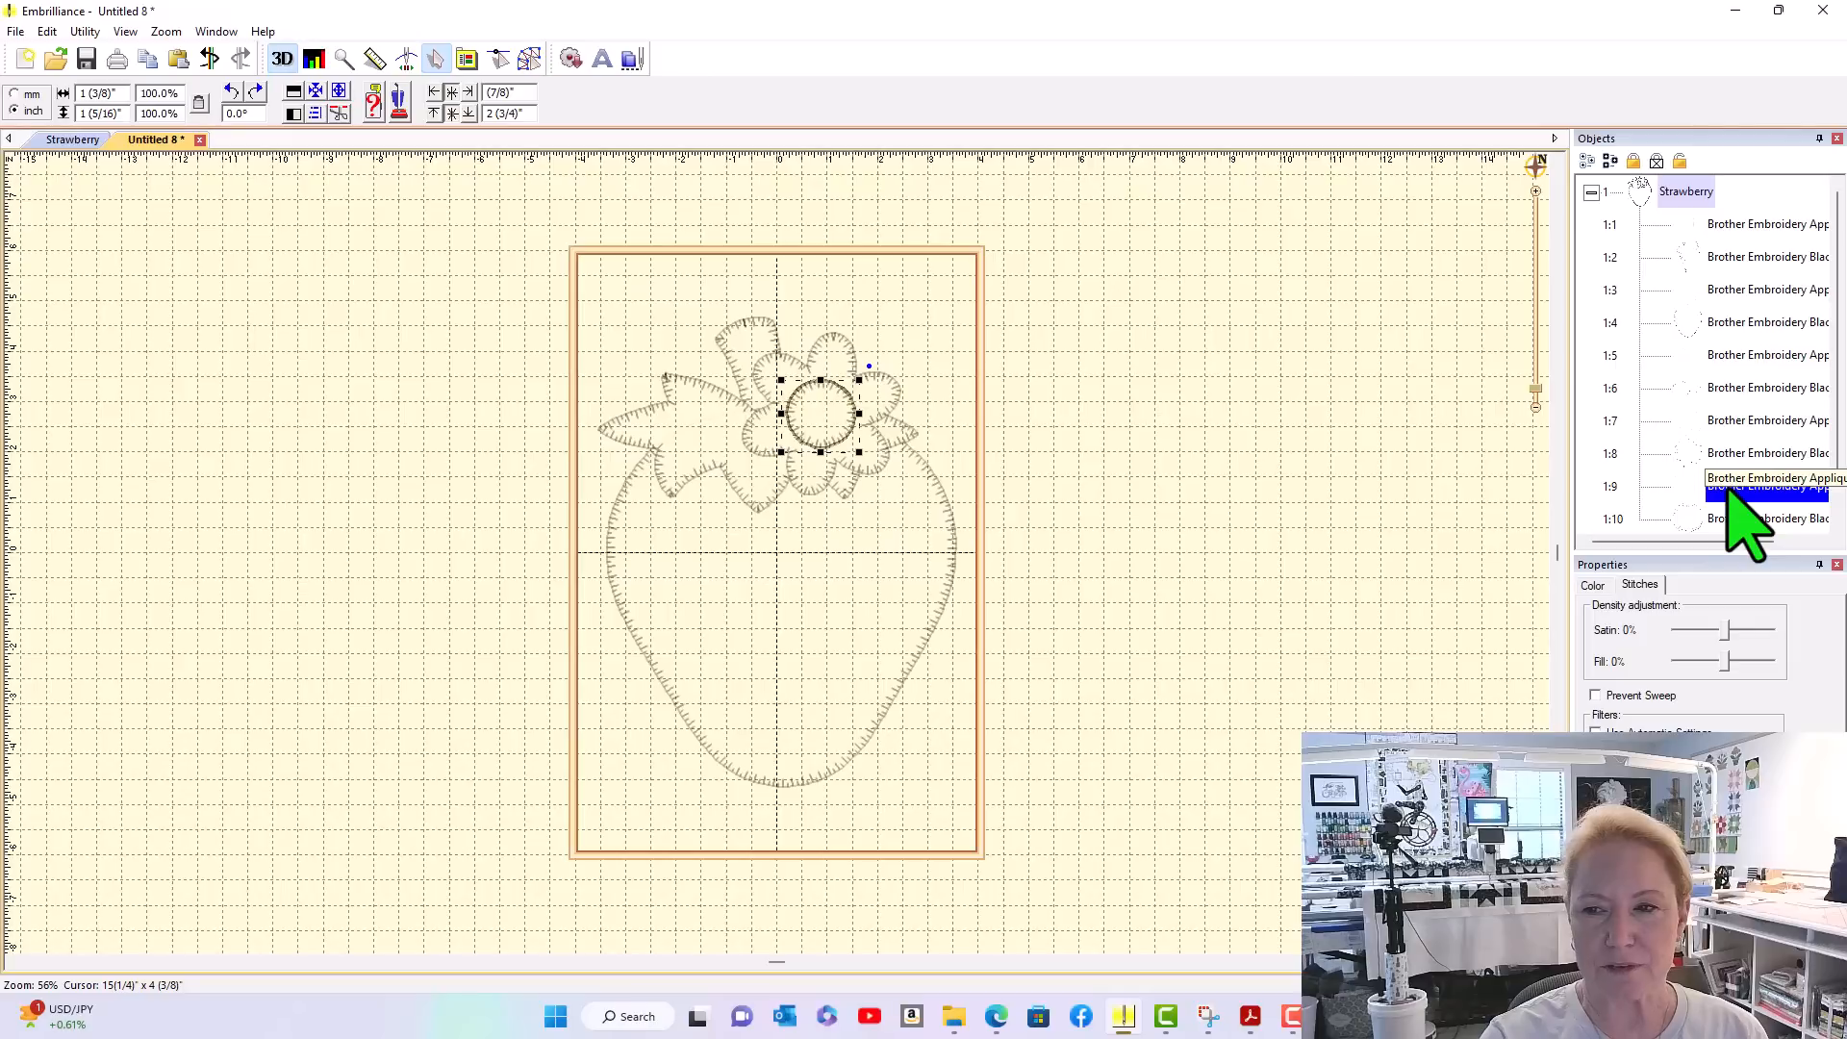
pyautogui.click(1732, 520)
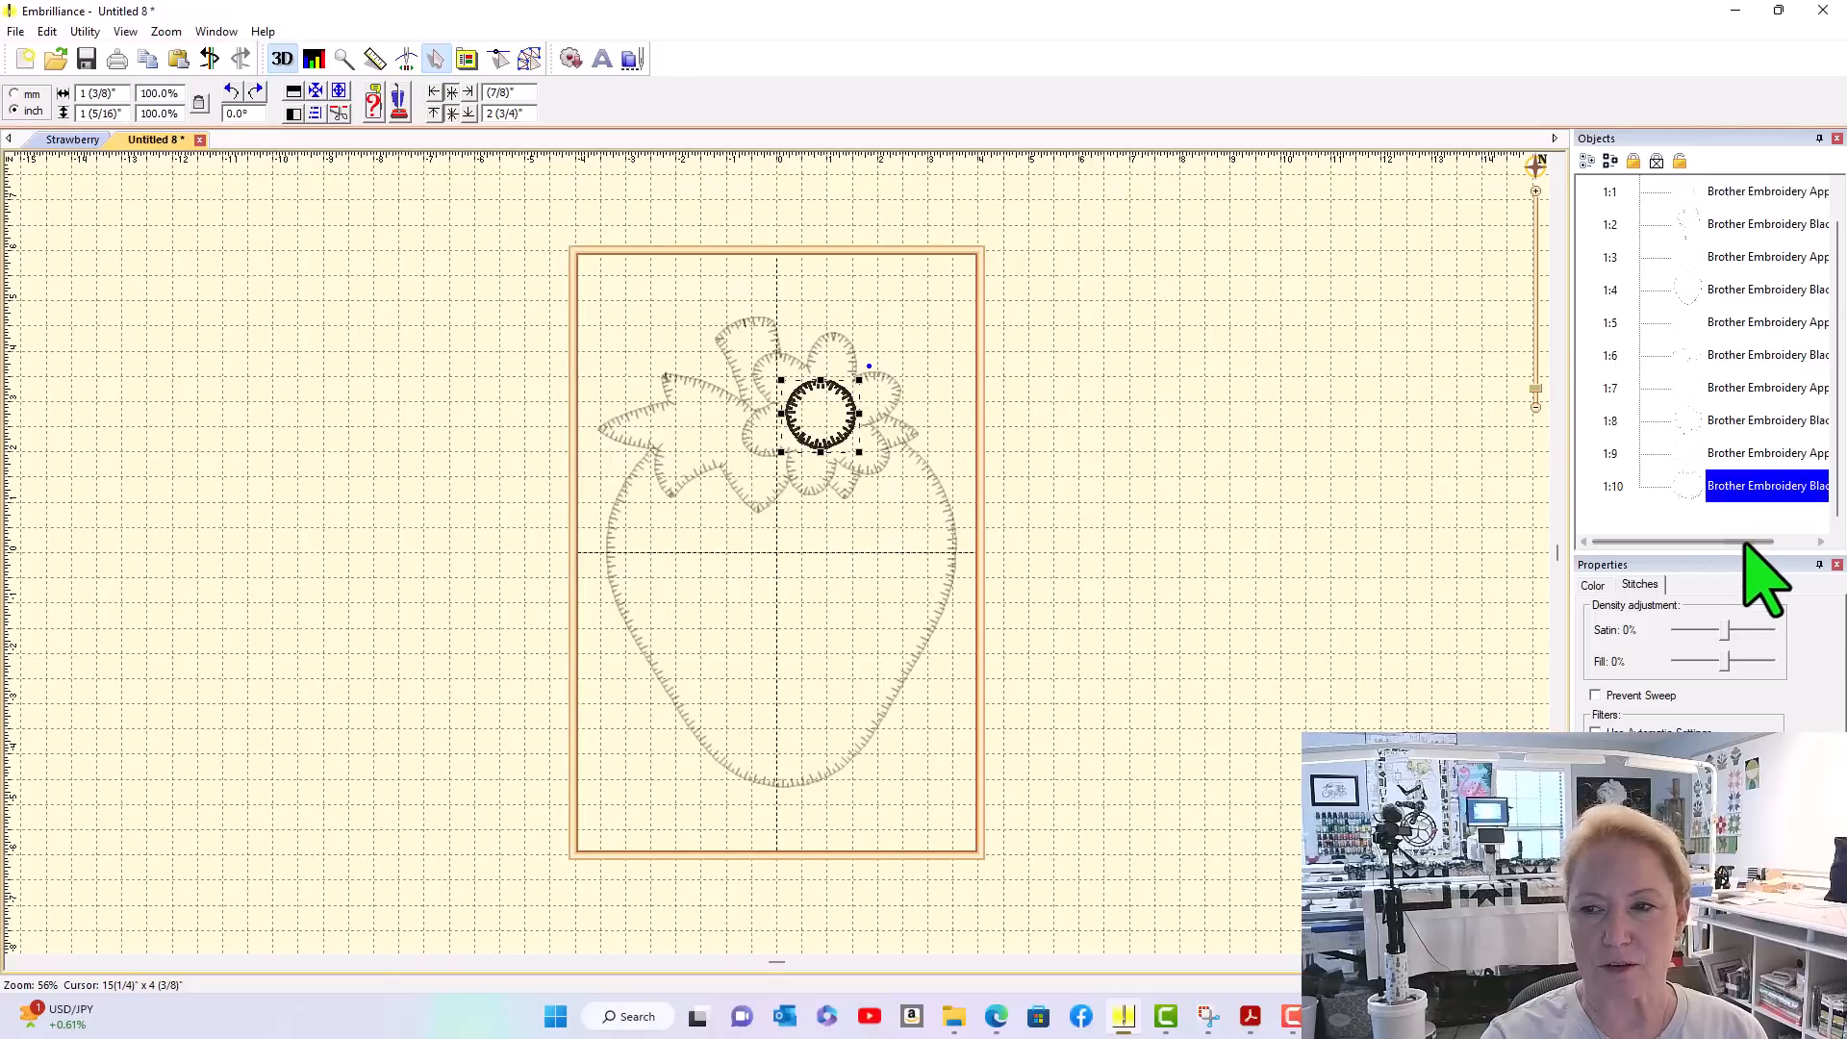
pyautogui.click(1246, 362)
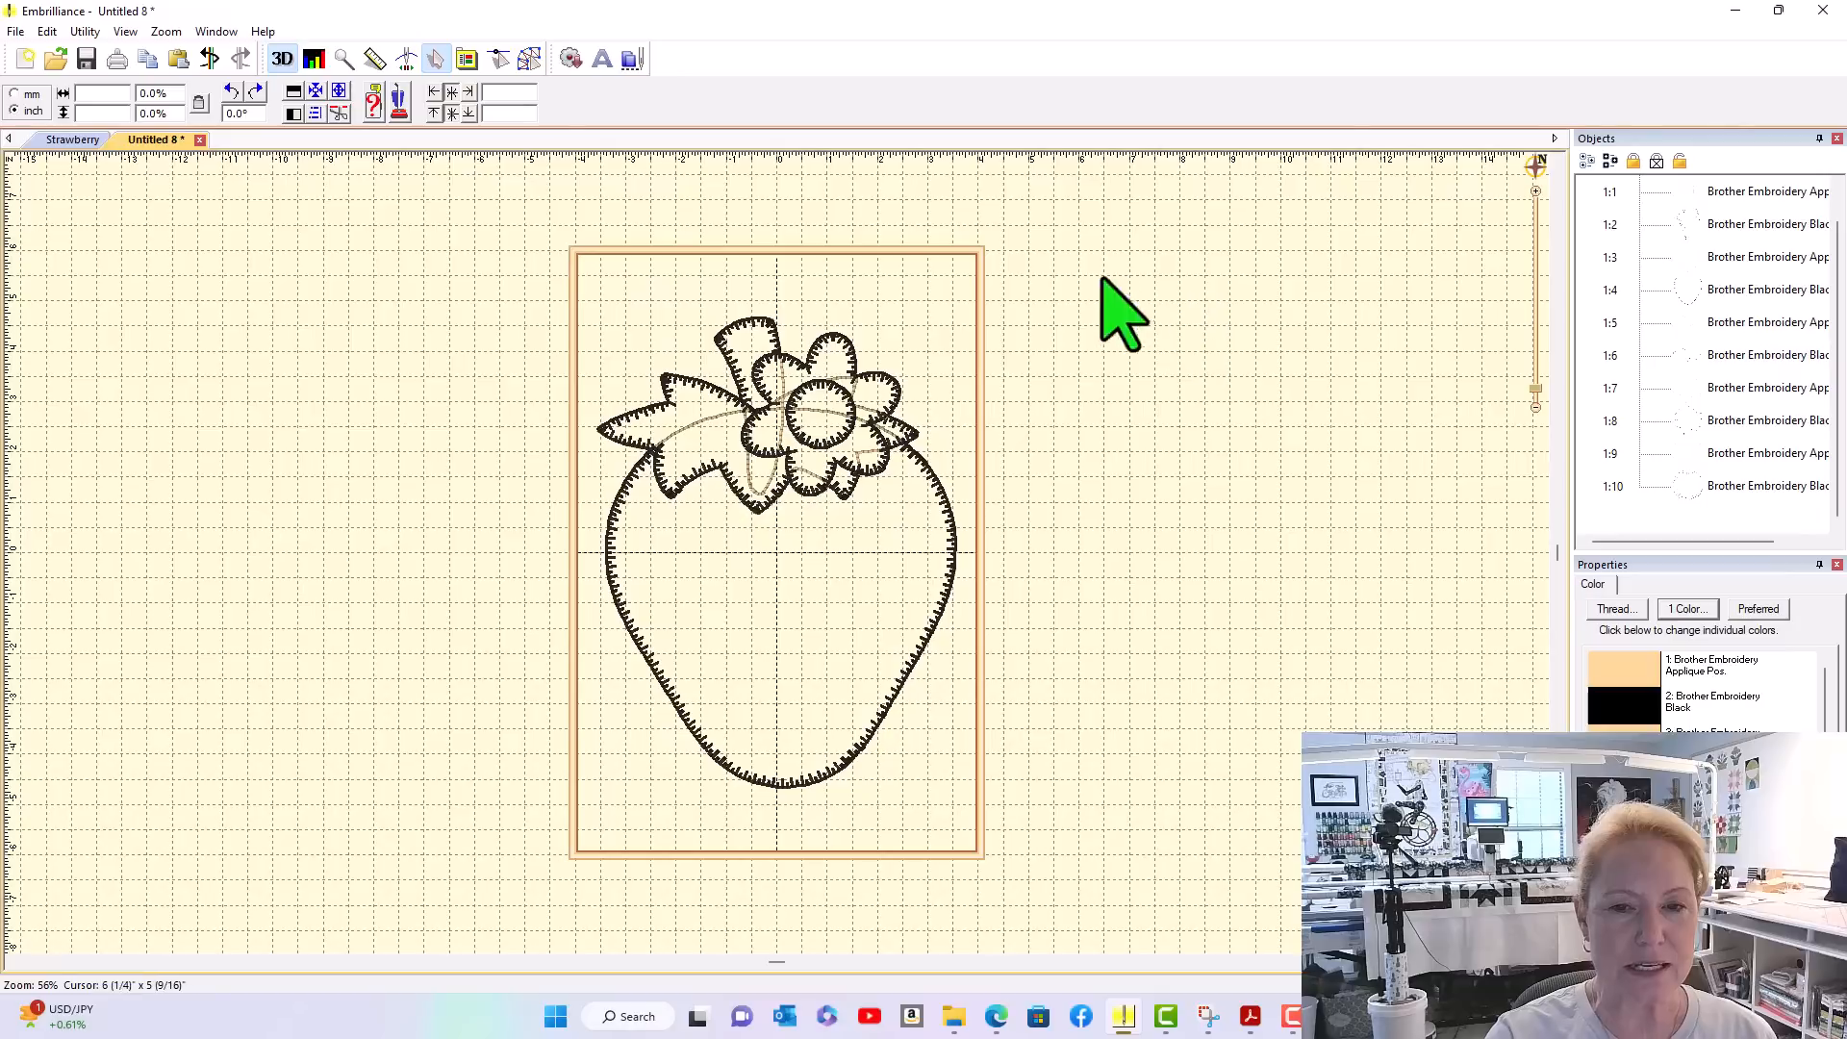
pyautogui.click(85, 32)
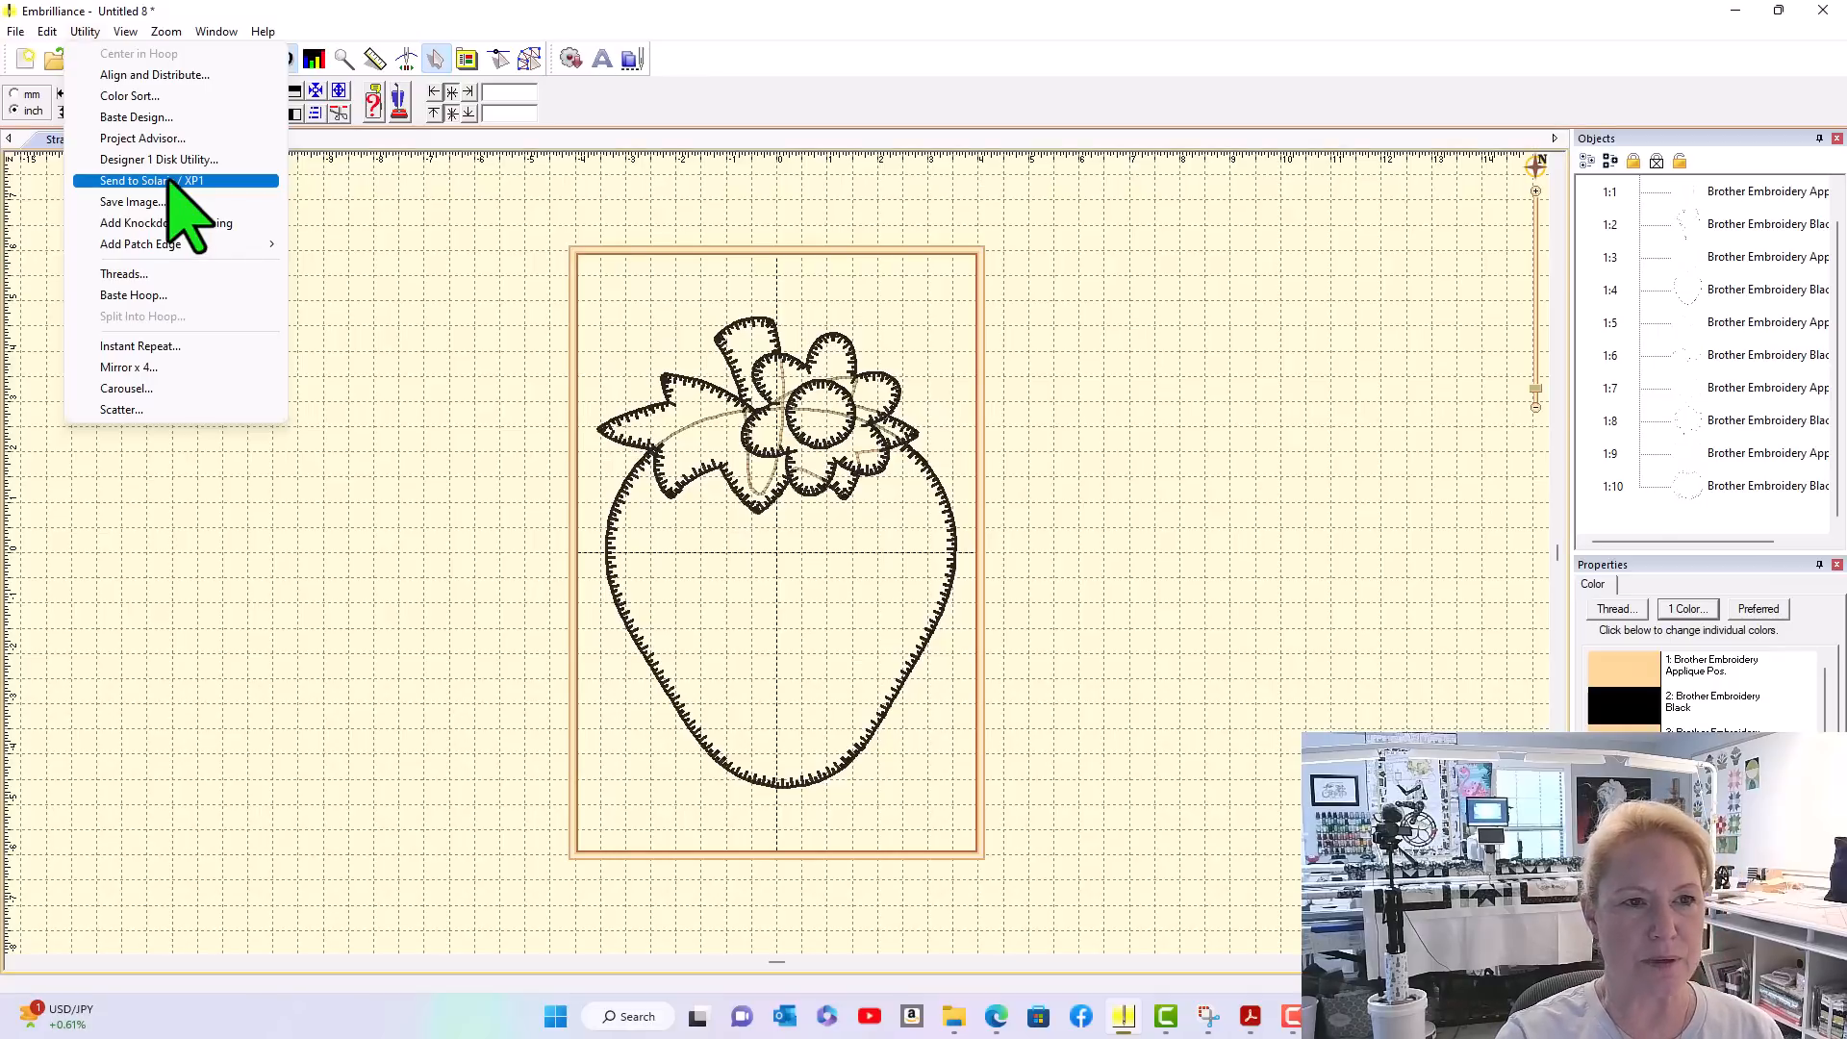
pyautogui.click(16, 31)
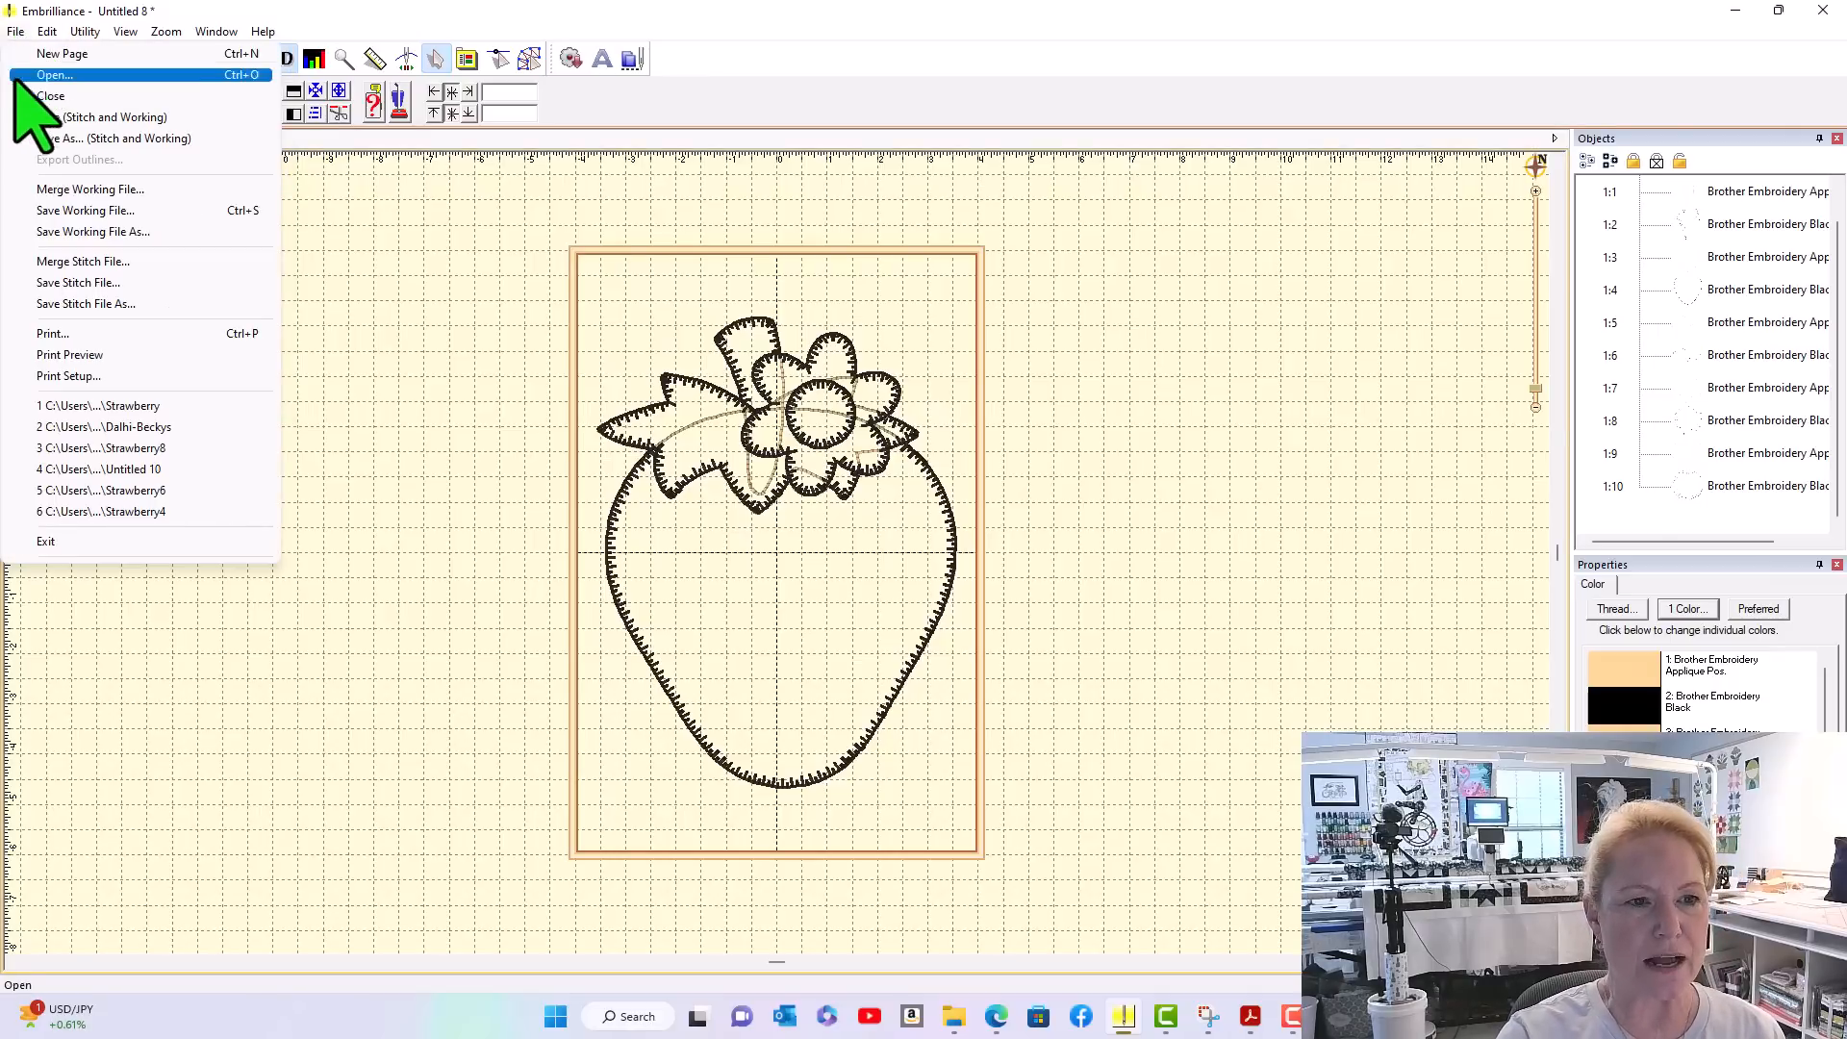
pyautogui.click(81, 306)
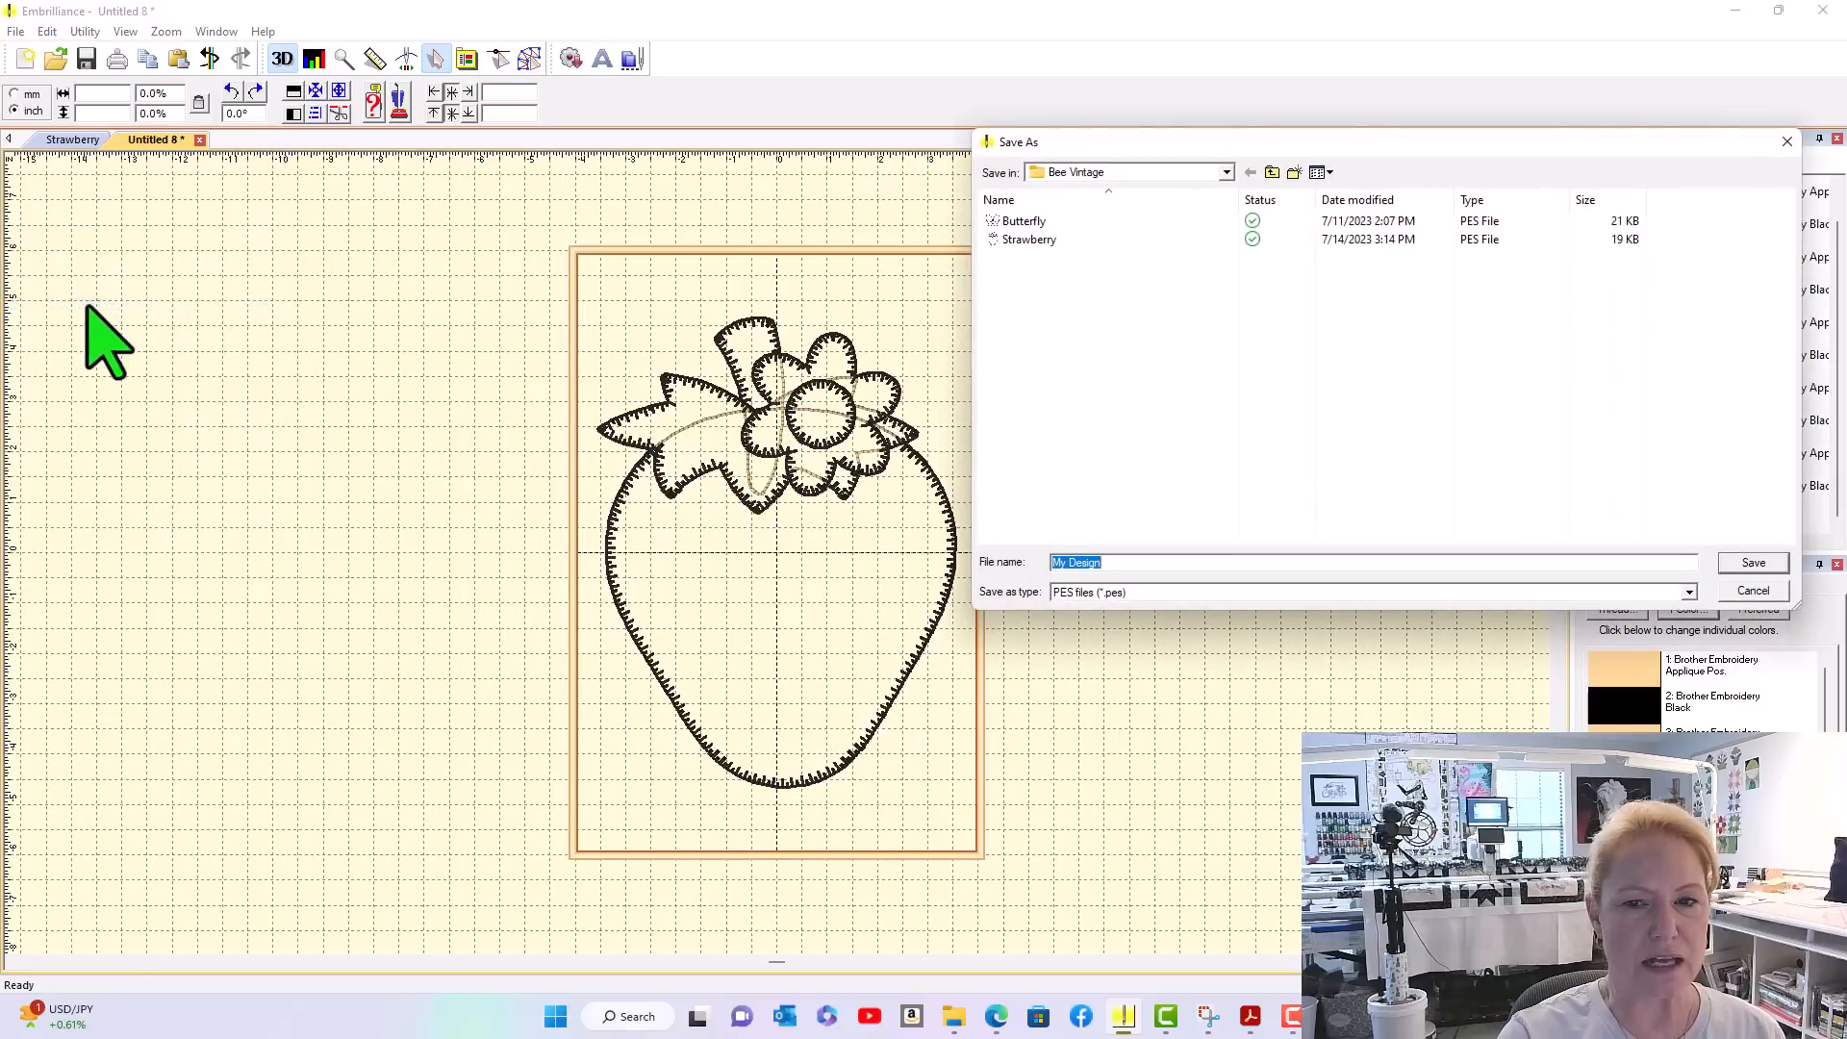
pyautogui.click(1225, 172)
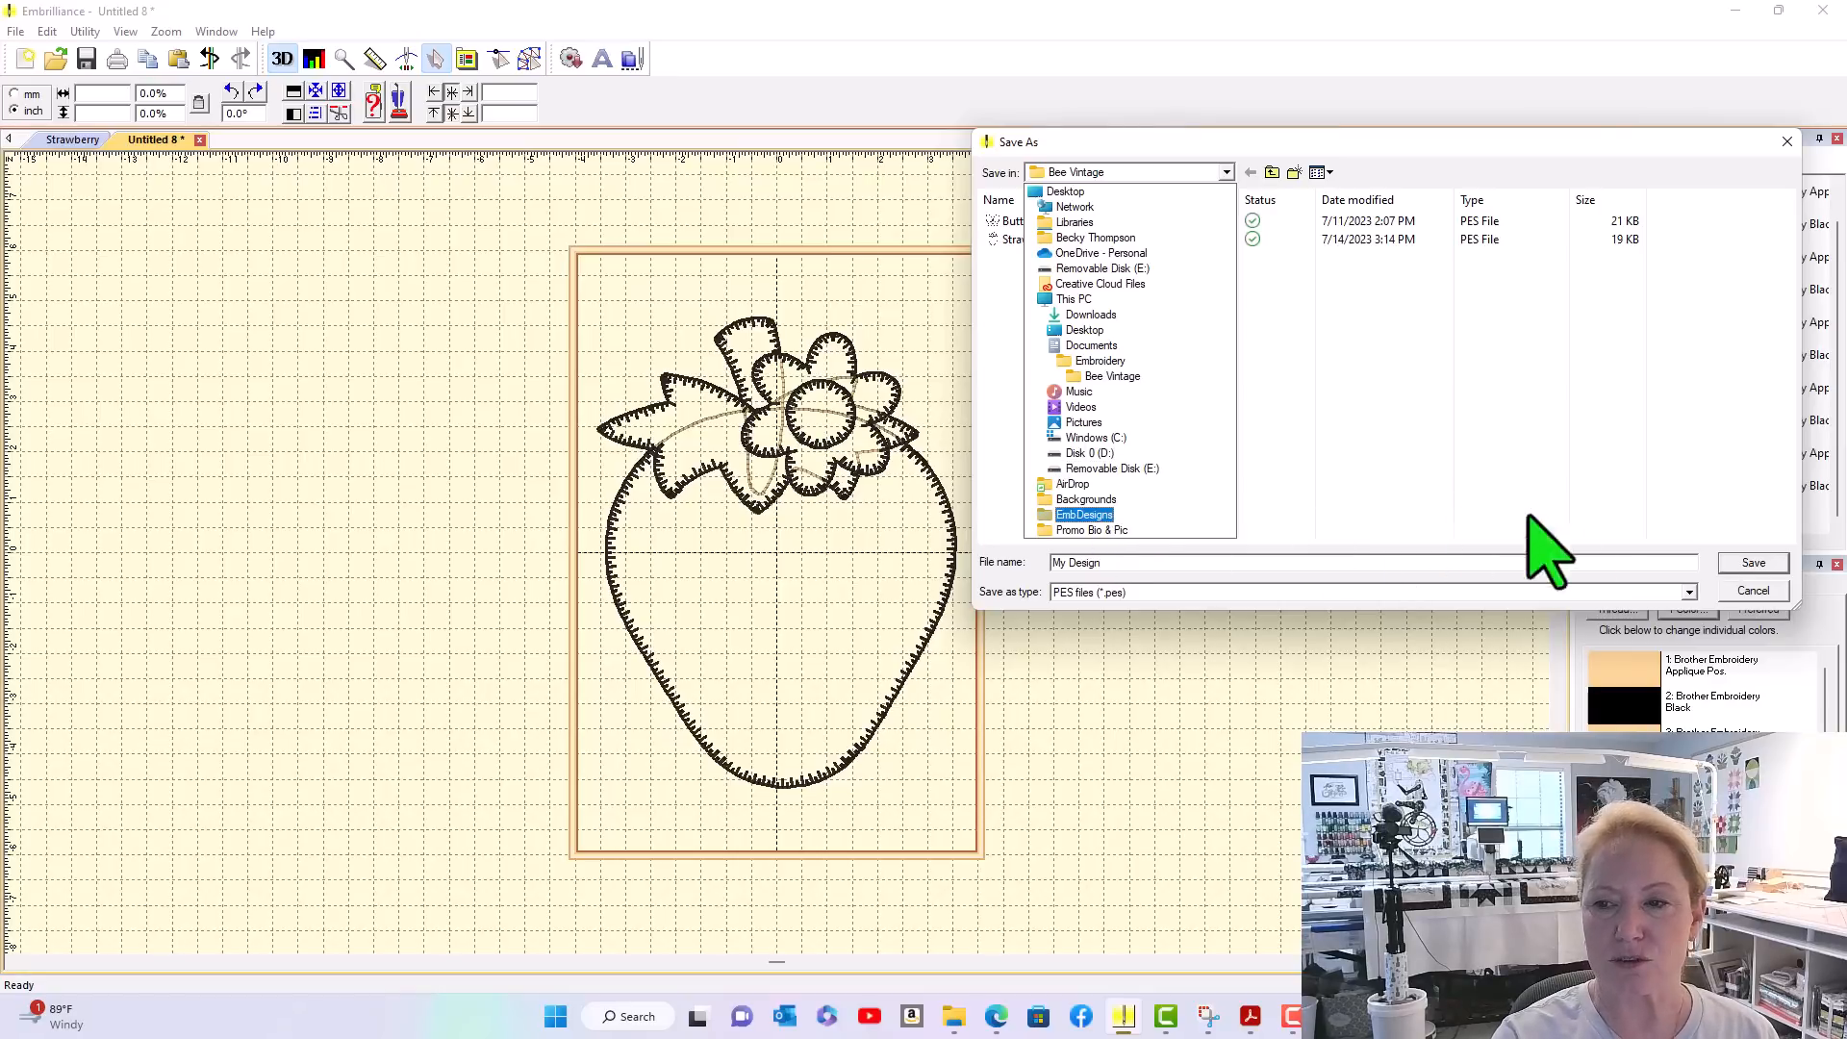
pyautogui.click(1759, 596)
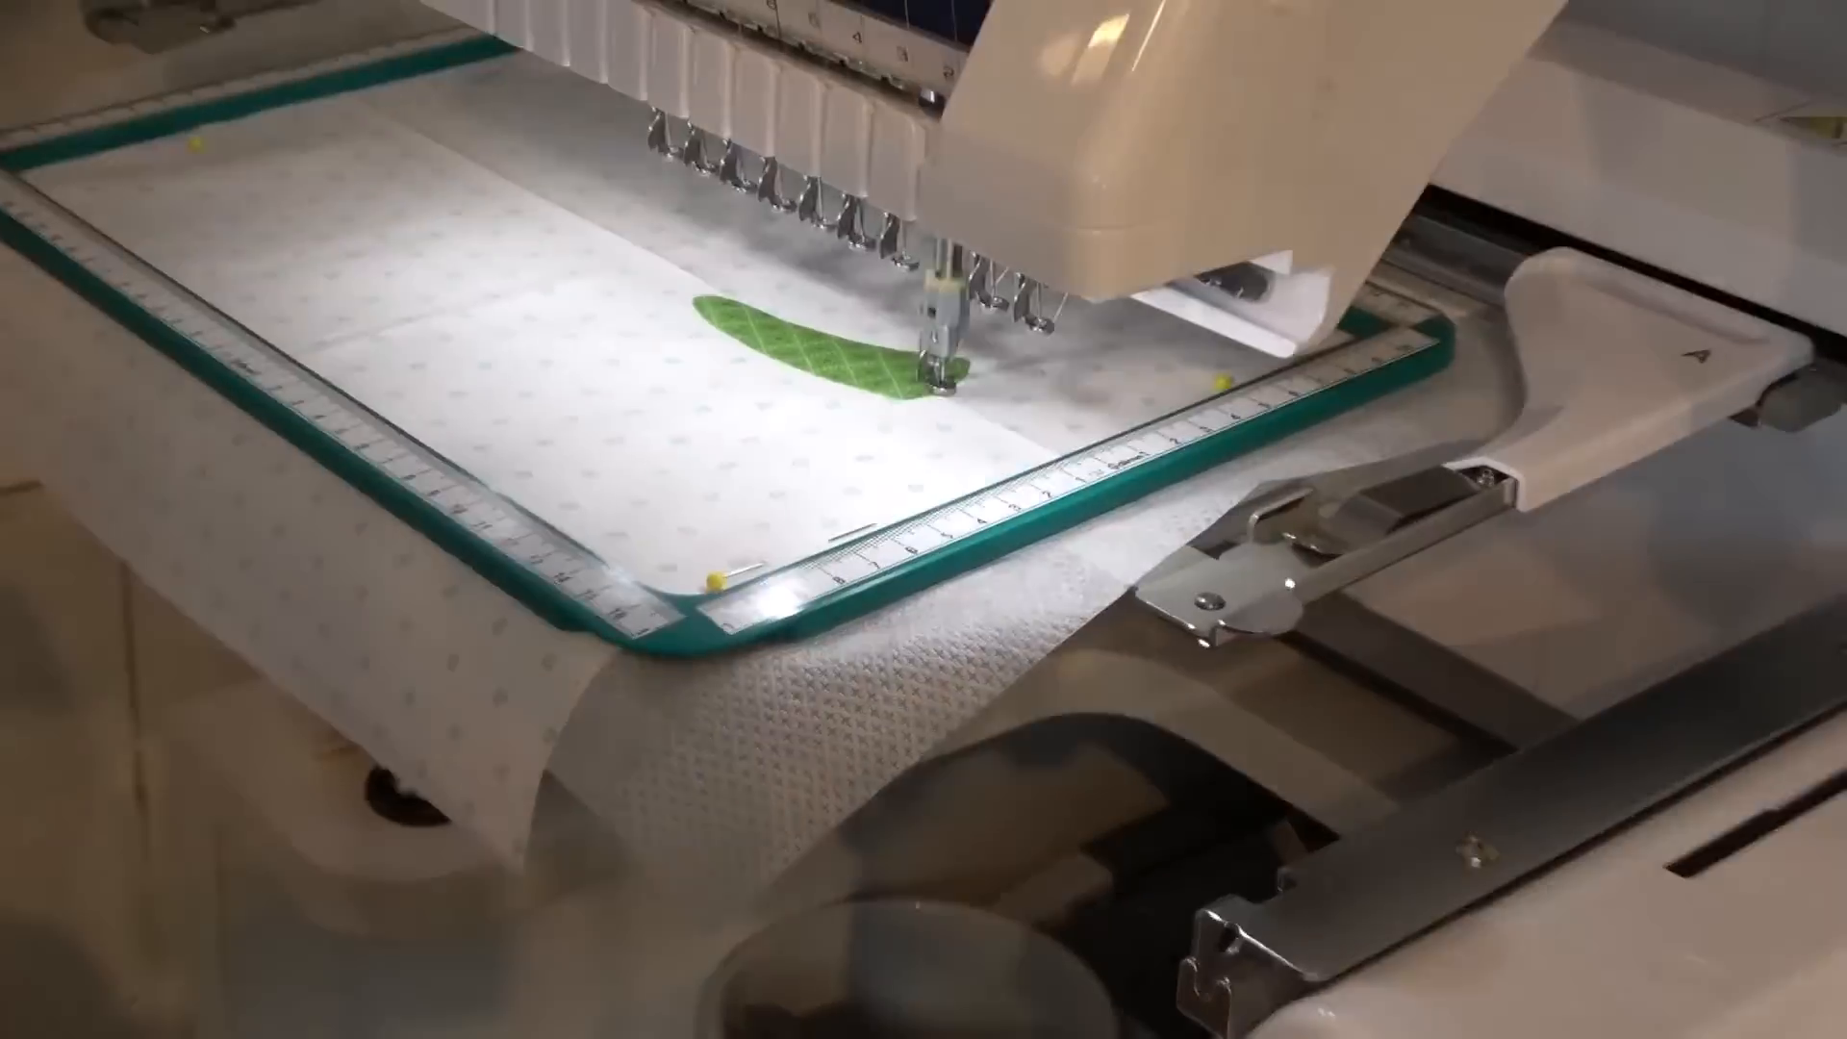